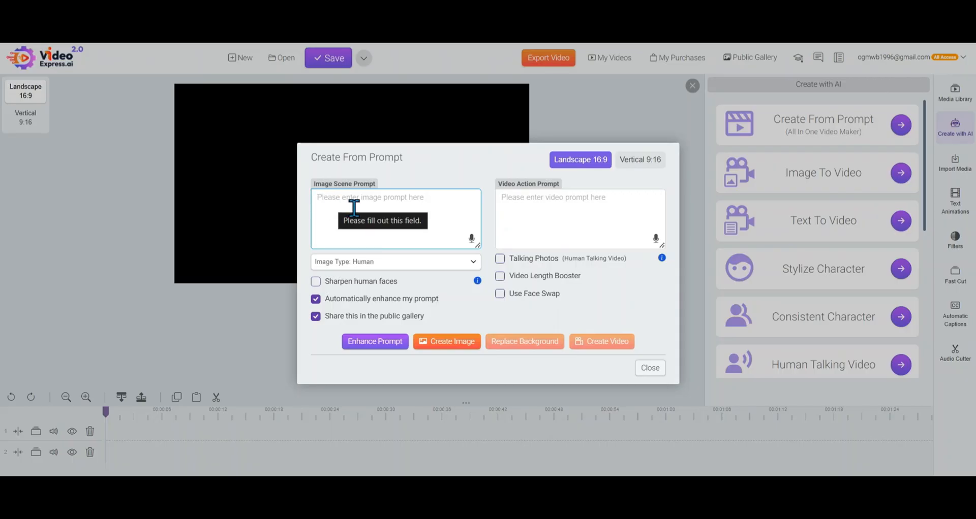
Turn off automatic prompt enhancement and sharing in the public gallery
click(528, 203)
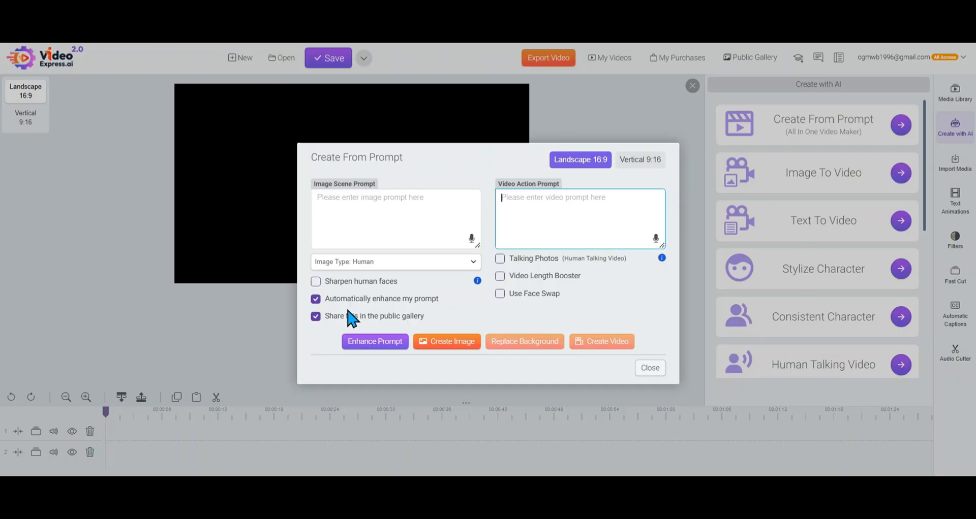
click(315, 301)
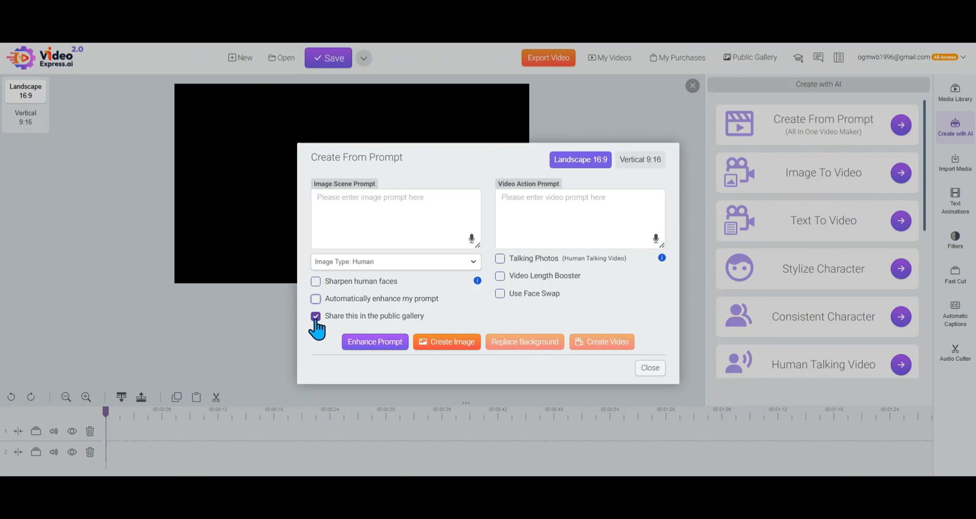
click(316, 321)
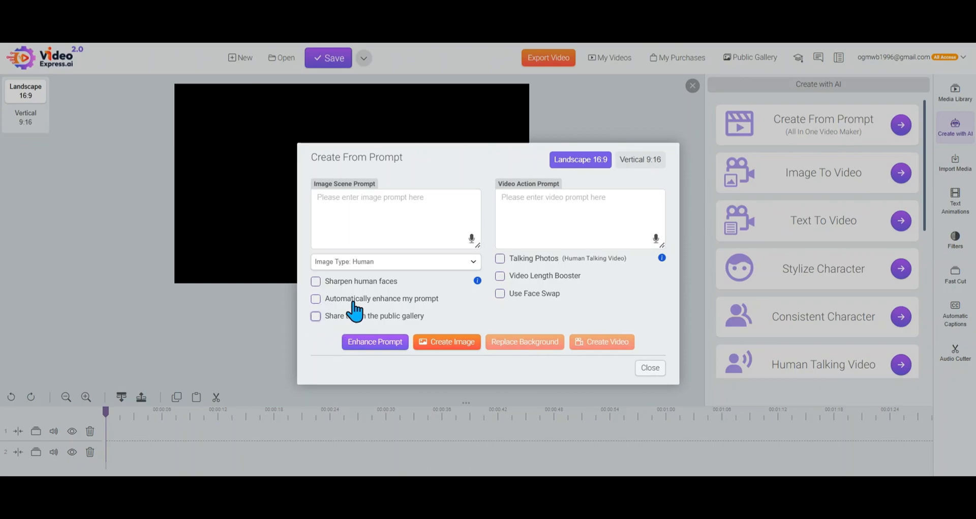
Enter the image scene prompt "a donkey riding a donkey" and generate an image with the Human image type
click(386, 217)
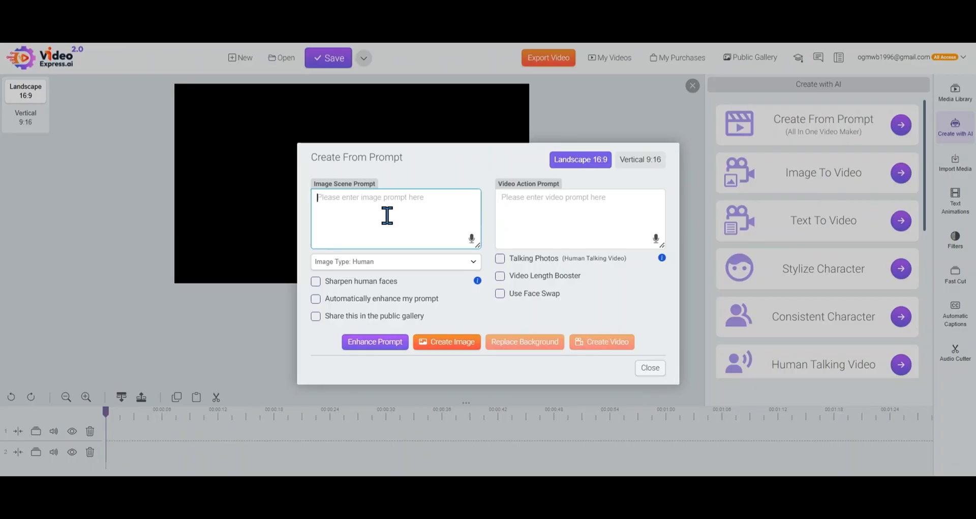
text(a donky riding a donkey)
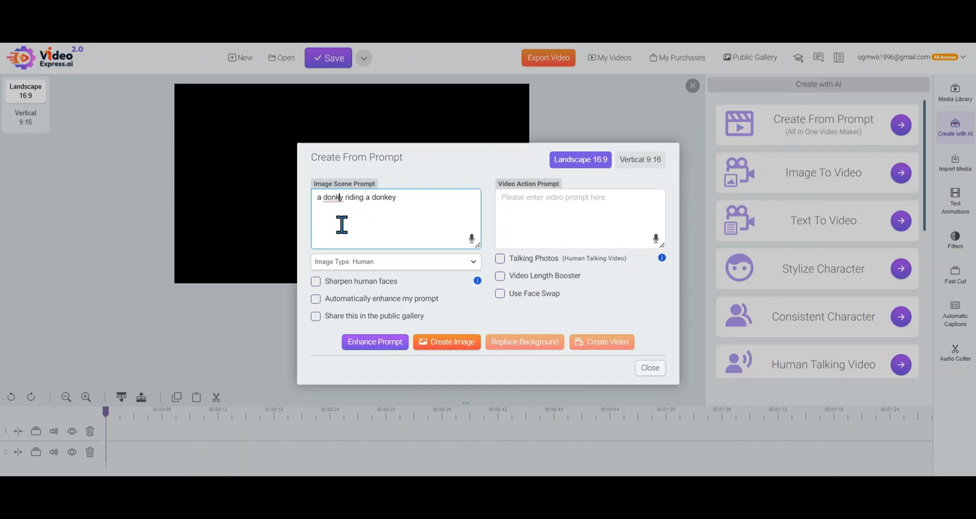
text(e)
click(453, 348)
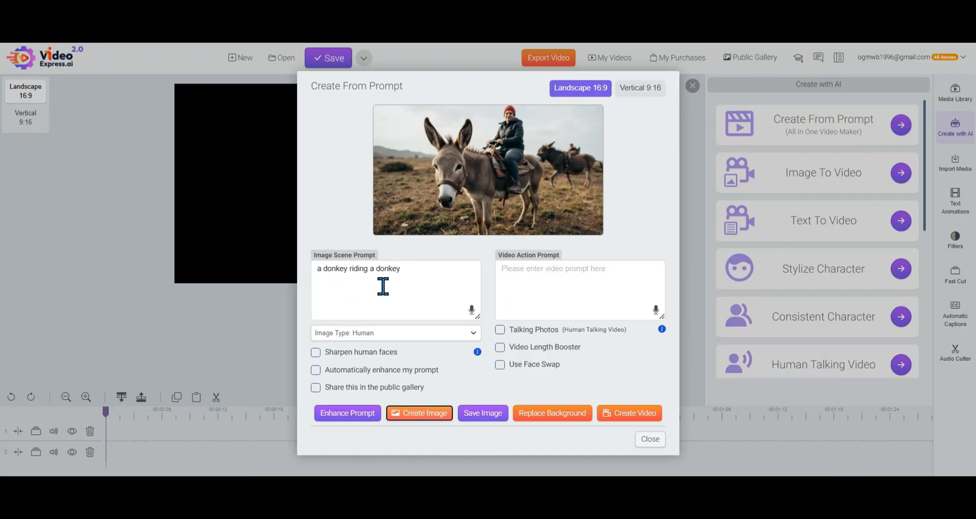
View the generated image in the enlarged preview and close it
mouse_move(508, 197)
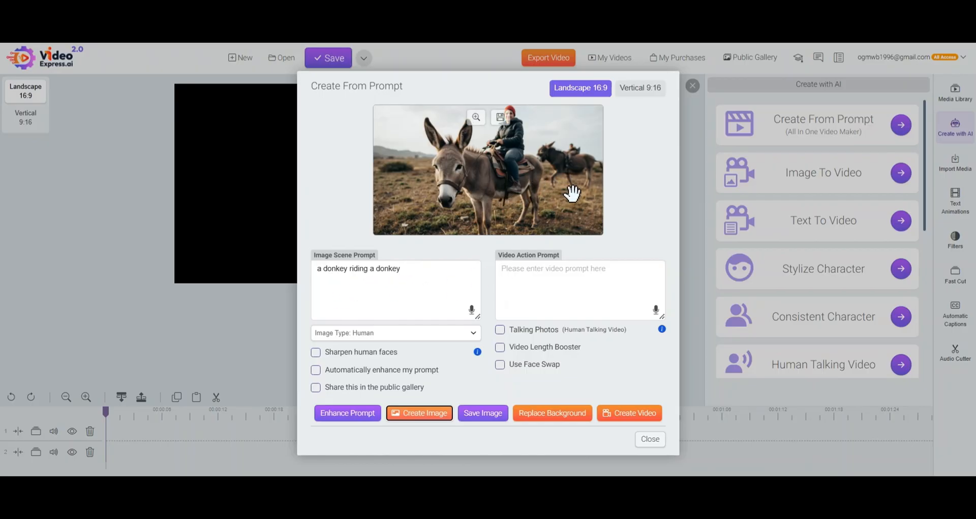
click(476, 118)
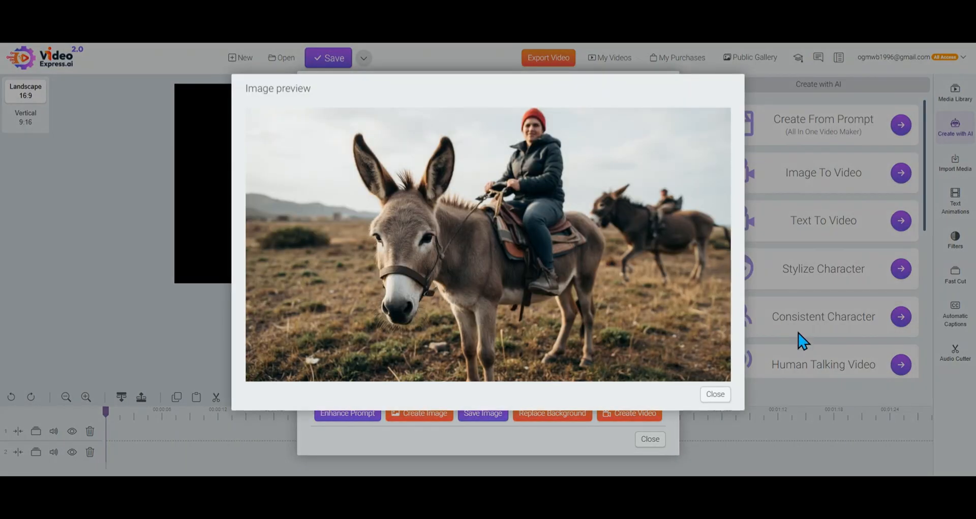
click(717, 396)
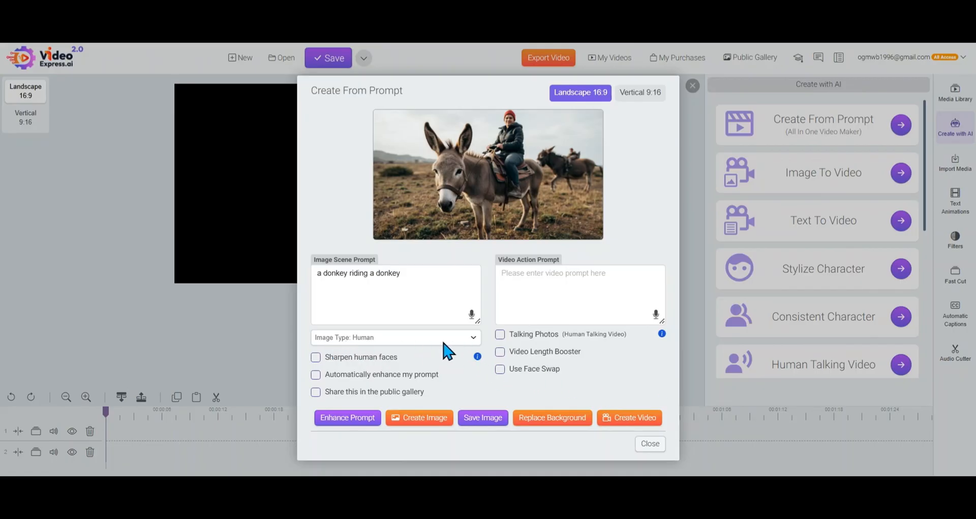
Generate a 2D version of the image from the same prompt and check it in the enlarged preview
click(472, 337)
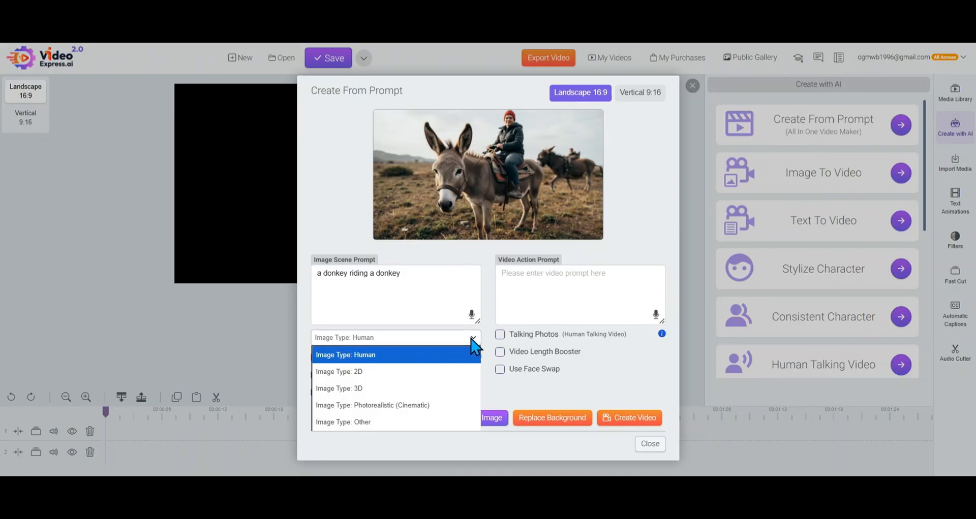
click(418, 381)
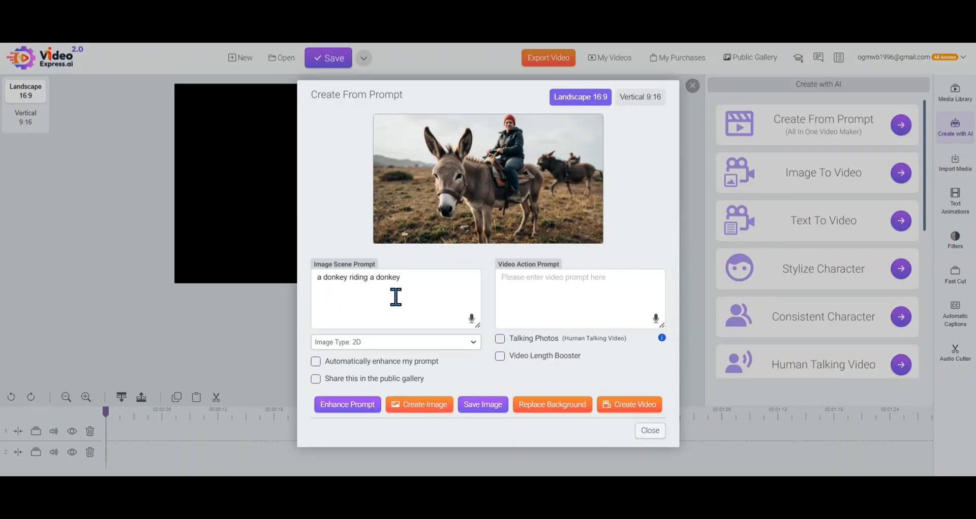
click(424, 410)
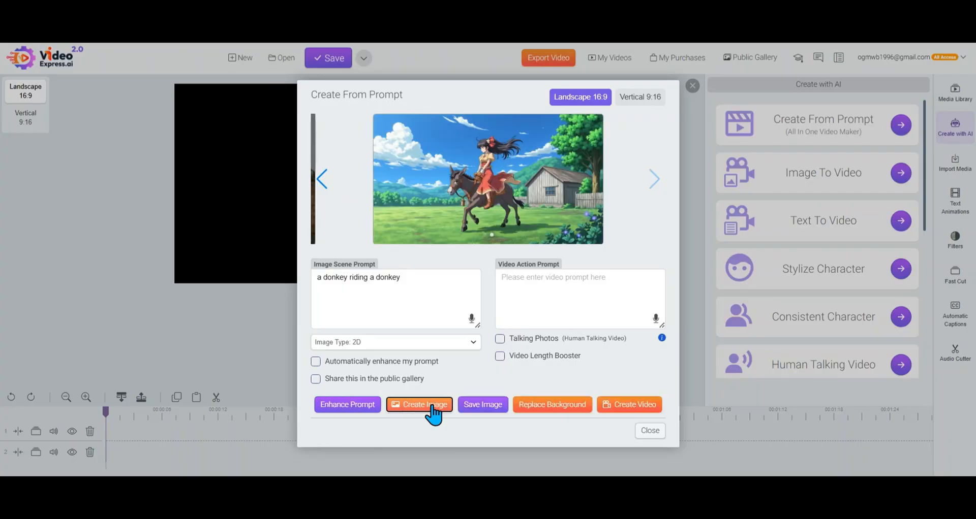
click(478, 133)
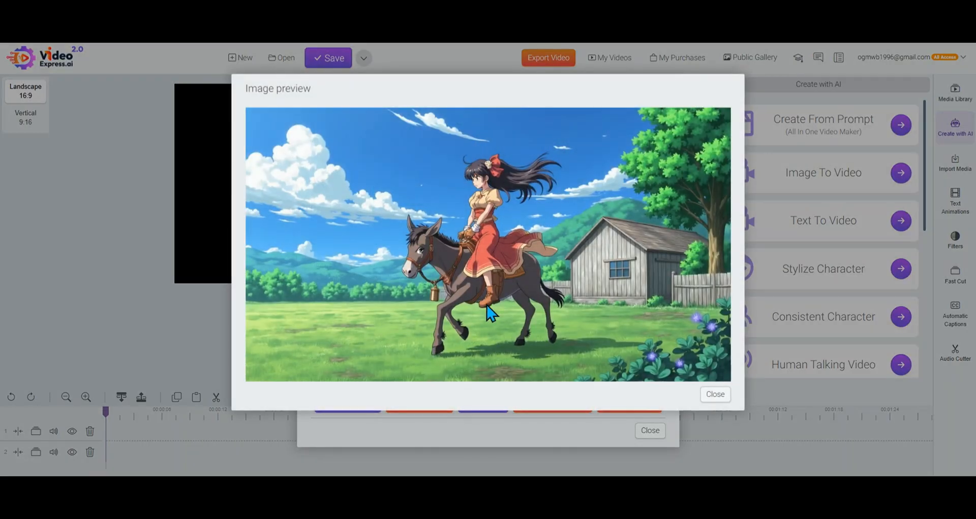
click(715, 394)
Generate a 3D version of the image from the same prompt
click(468, 349)
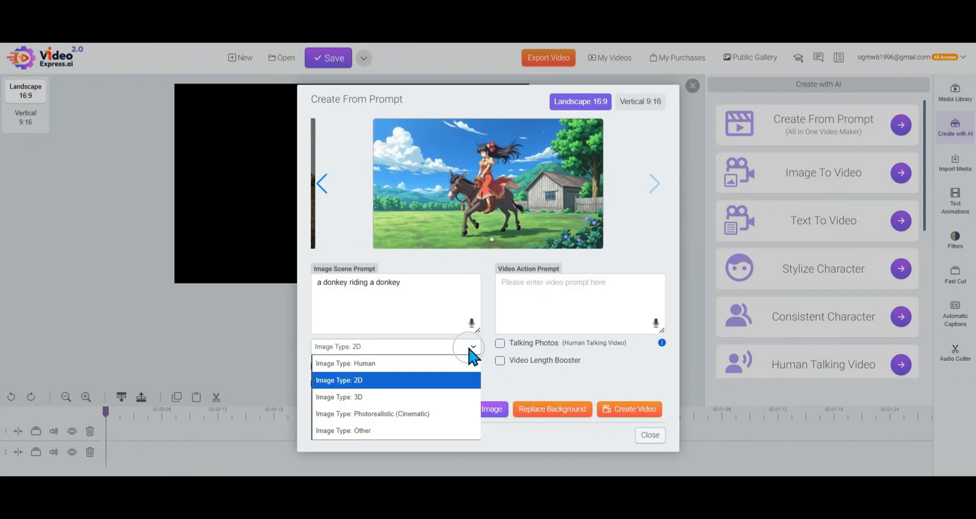
click(450, 397)
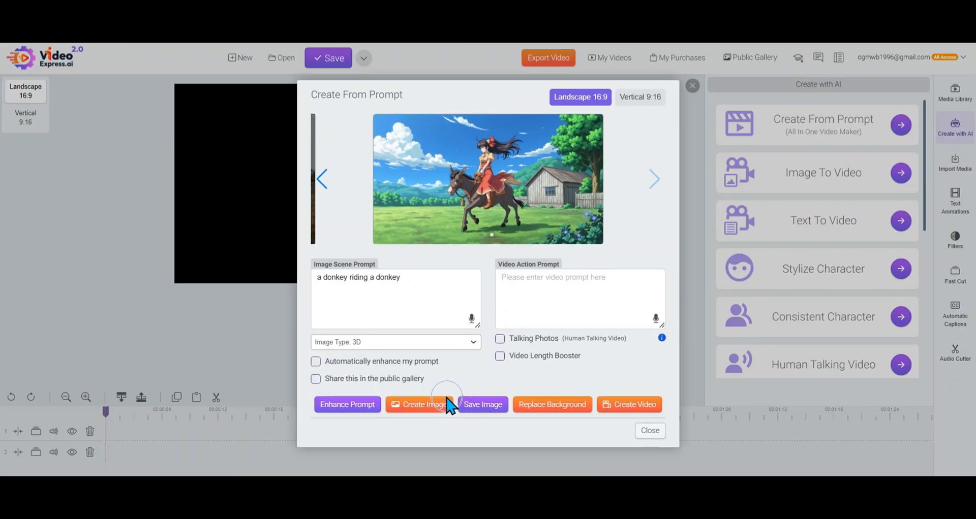
click(435, 410)
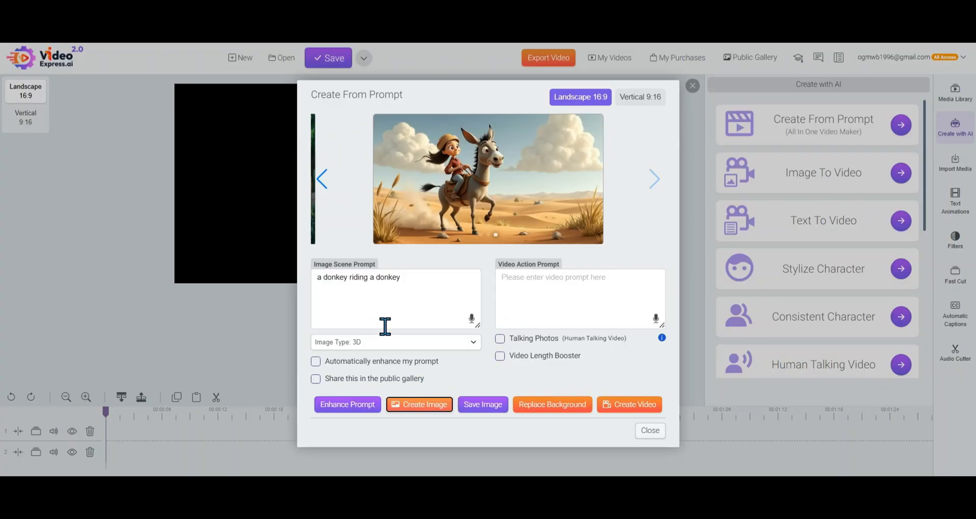
Generate another version with the image type Photorealistic (Cinematic)
click(457, 344)
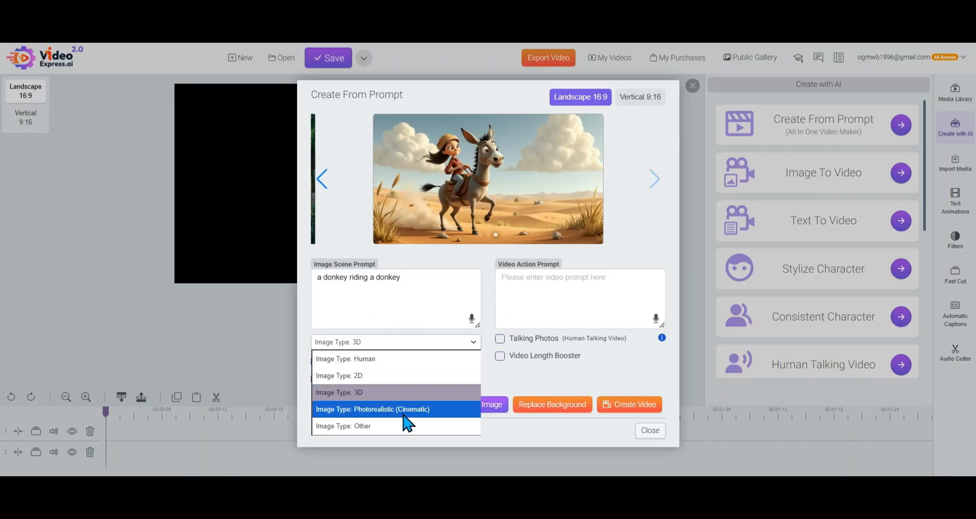
click(426, 411)
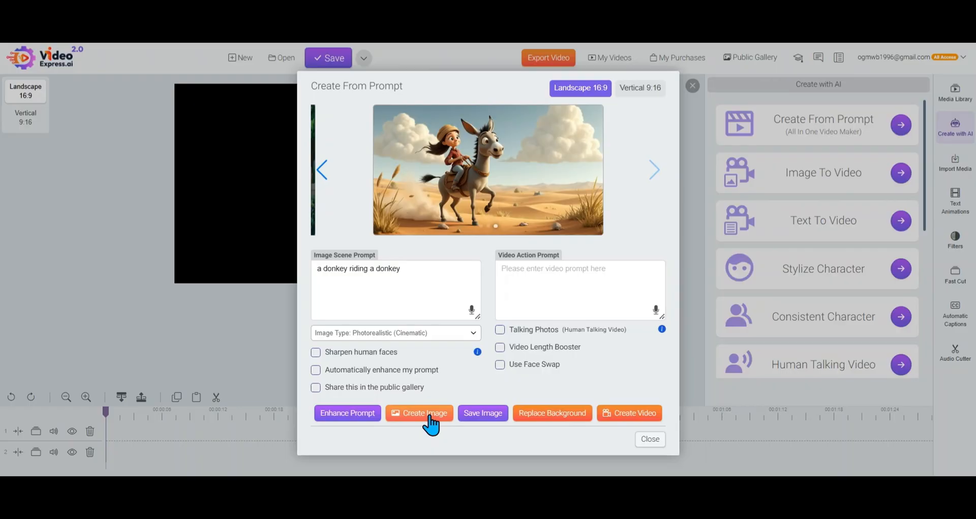
click(429, 416)
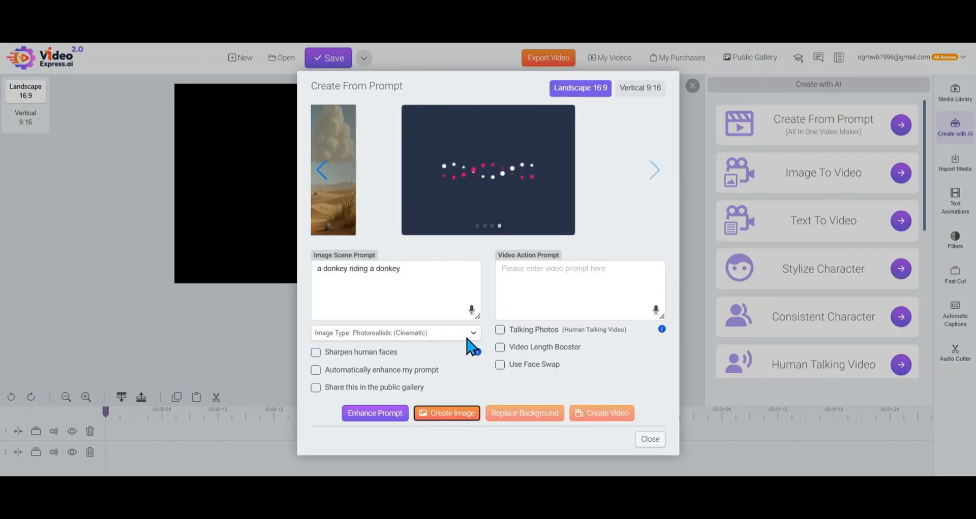
Generate a further version with the image type Other
click(465, 336)
click(423, 415)
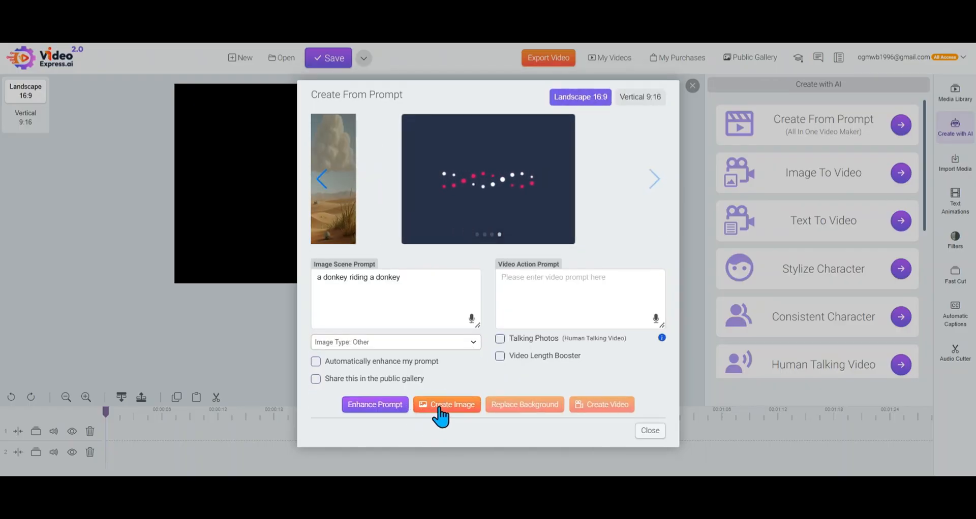
click(440, 417)
Set the image type back to Human and browse the generated images back to the first one
click(448, 346)
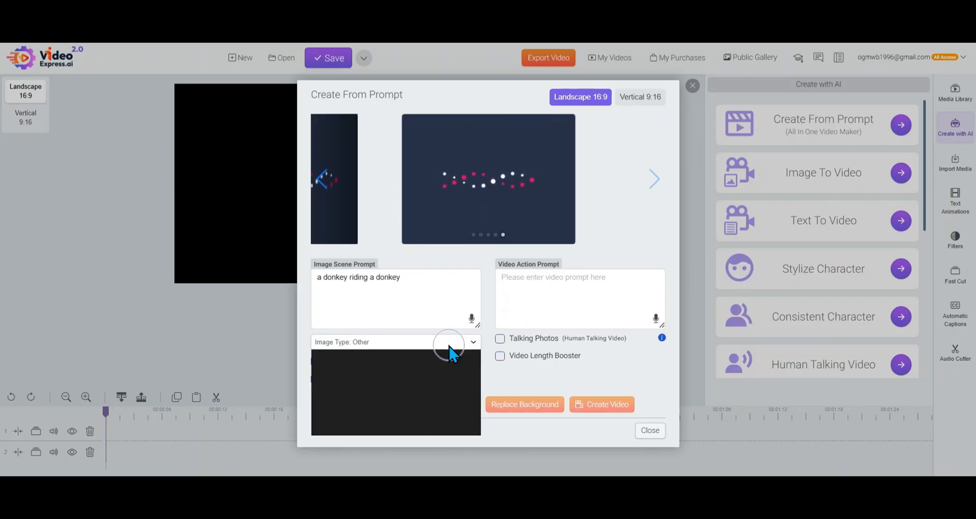
click(424, 357)
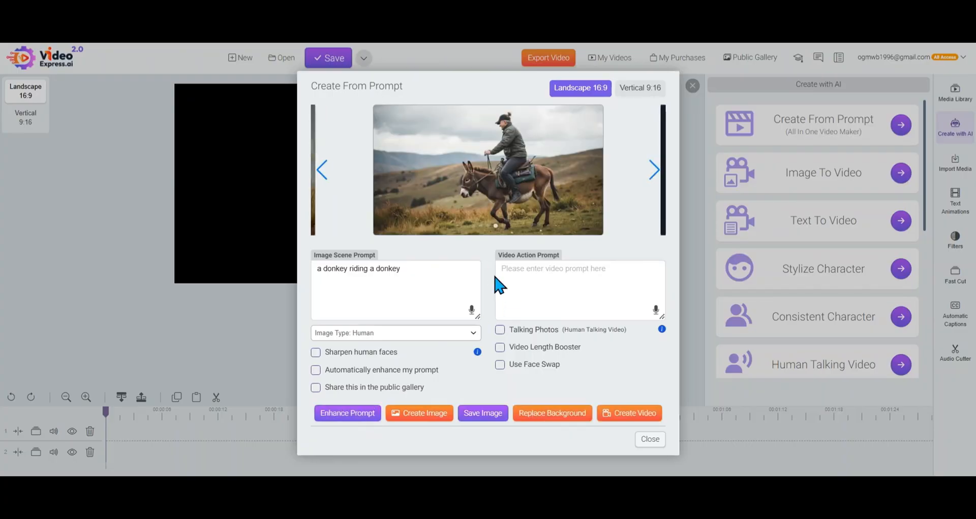
click(656, 173)
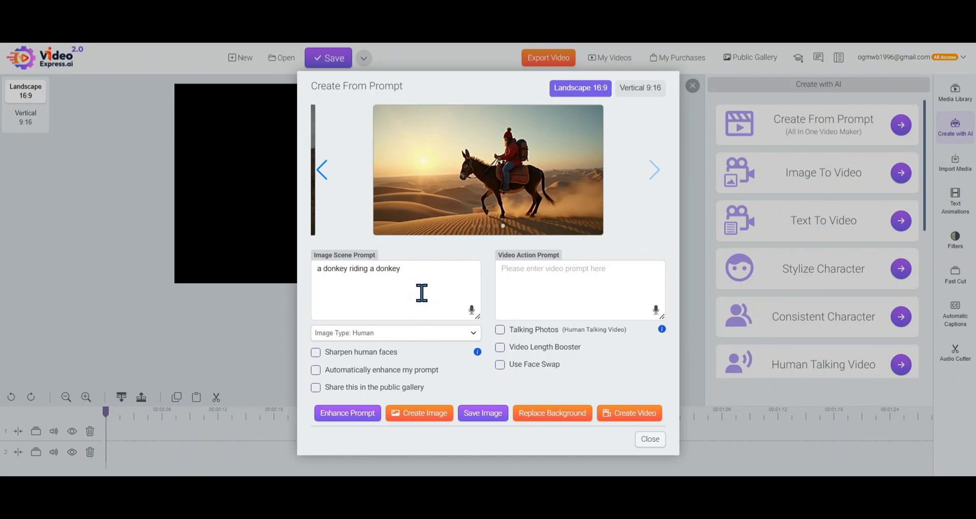
click(324, 171)
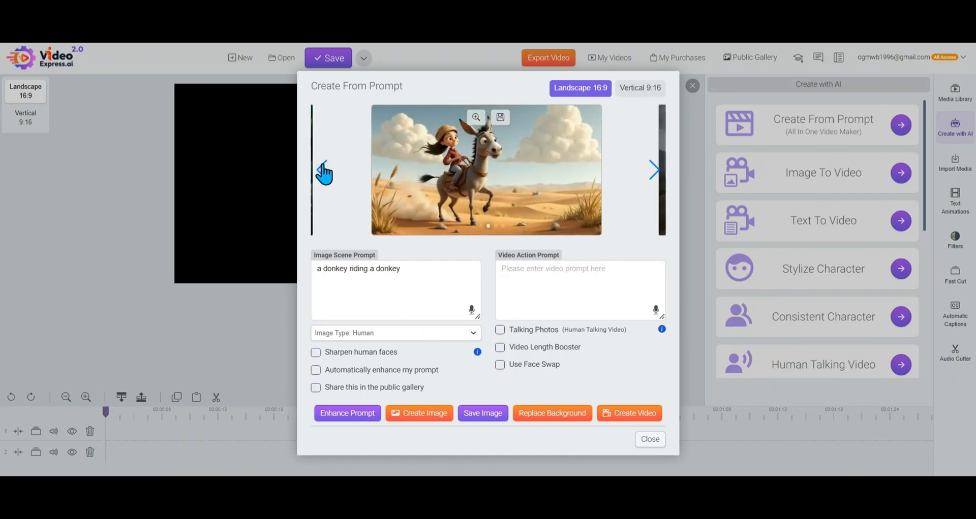
click(323, 172)
click(324, 173)
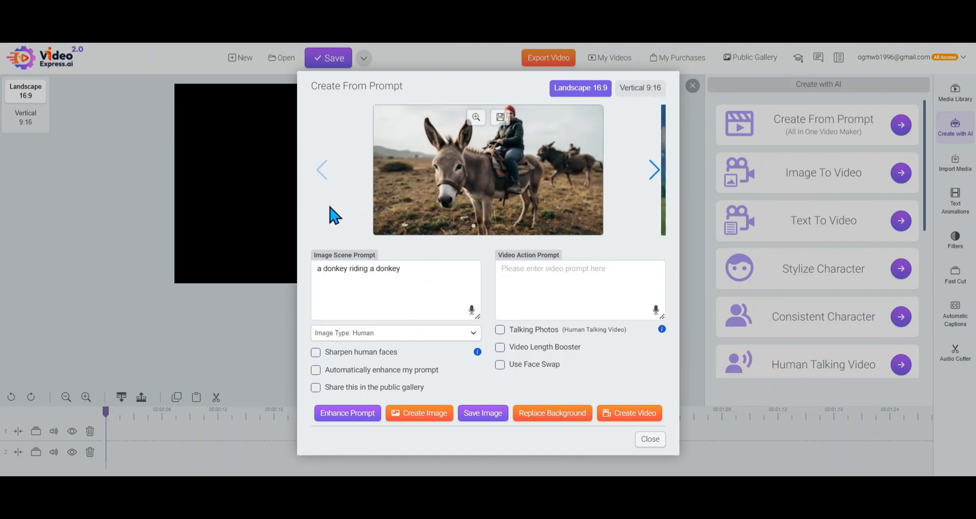
Enhance the image scene prompt and browse forward through the generated images to the last one
click(361, 419)
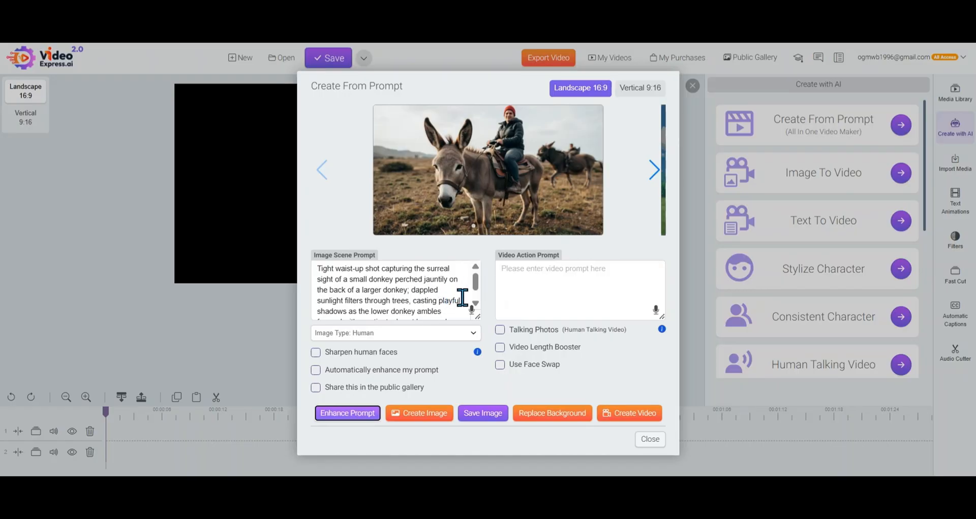
click(459, 334)
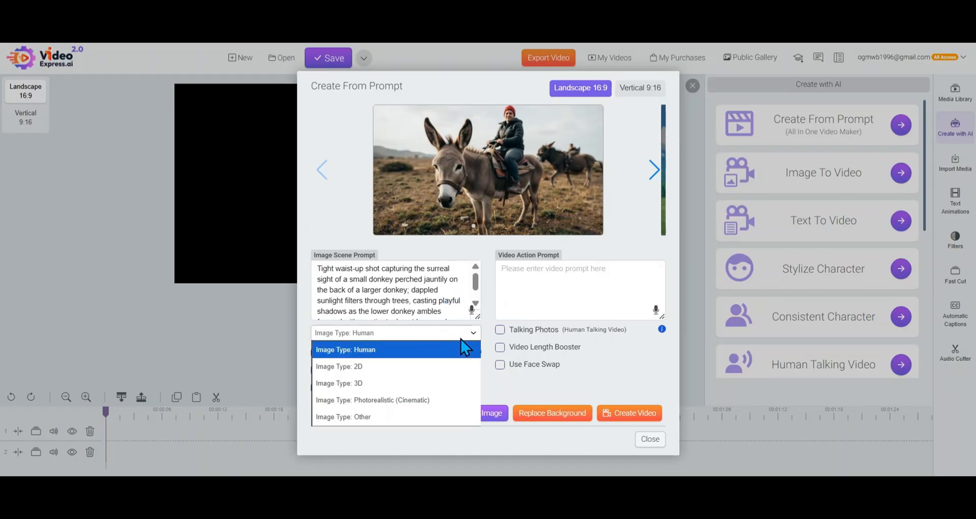
click(655, 171)
click(655, 171)
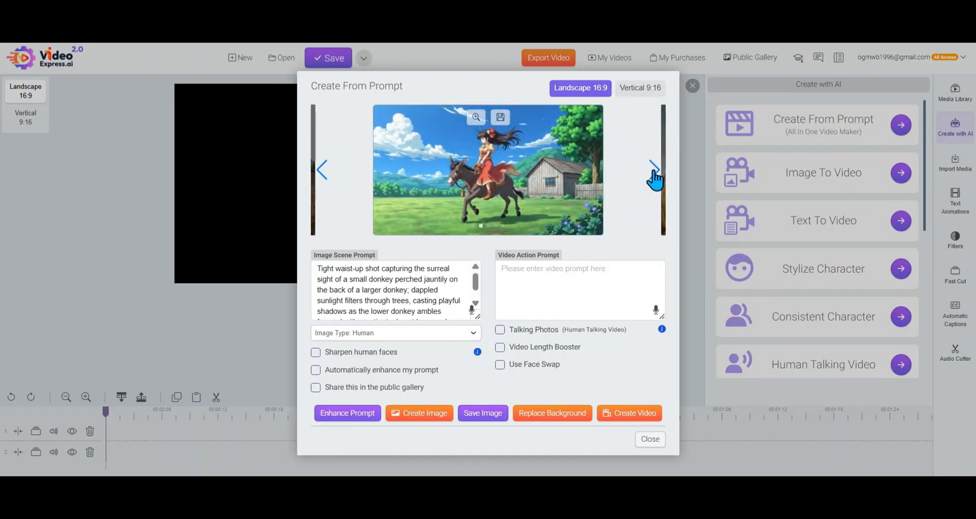
click(655, 173)
click(654, 173)
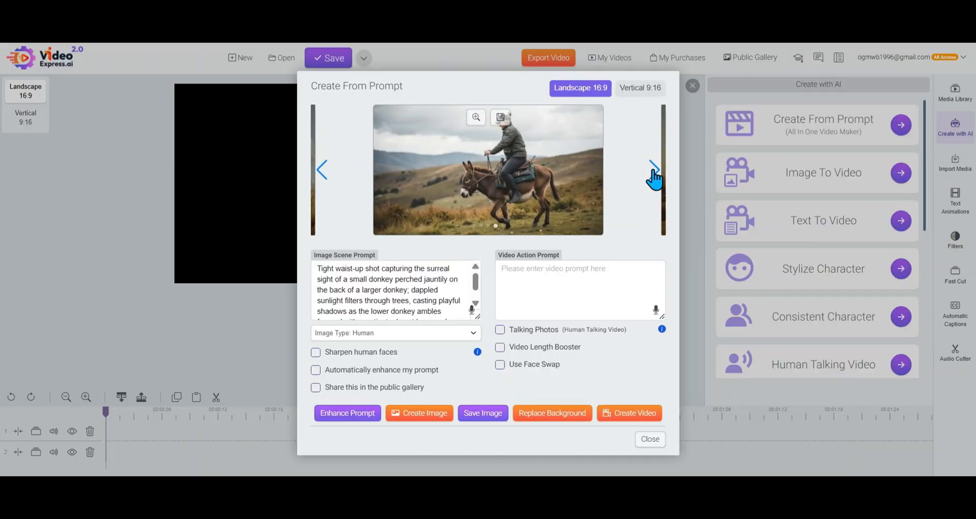
click(653, 173)
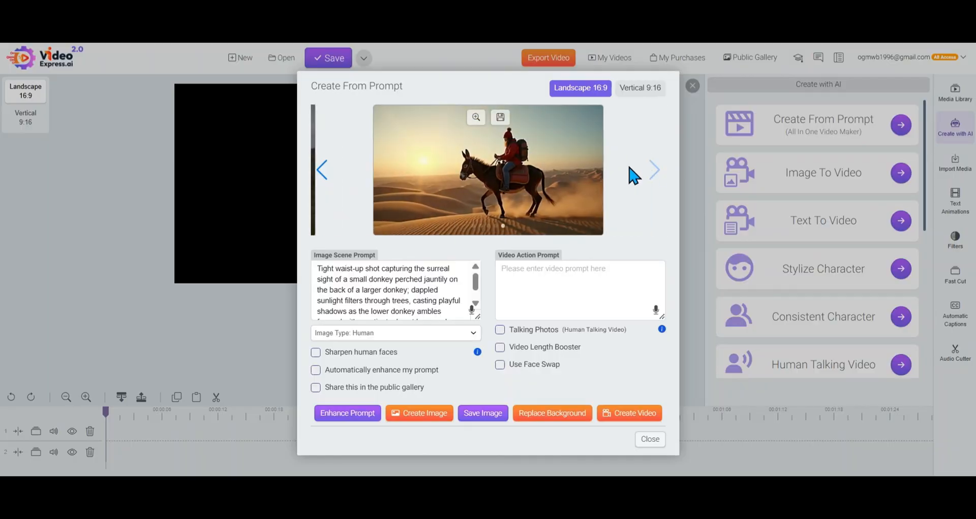
Set the image type to Other and generate an image from the enhanced prompt
click(468, 336)
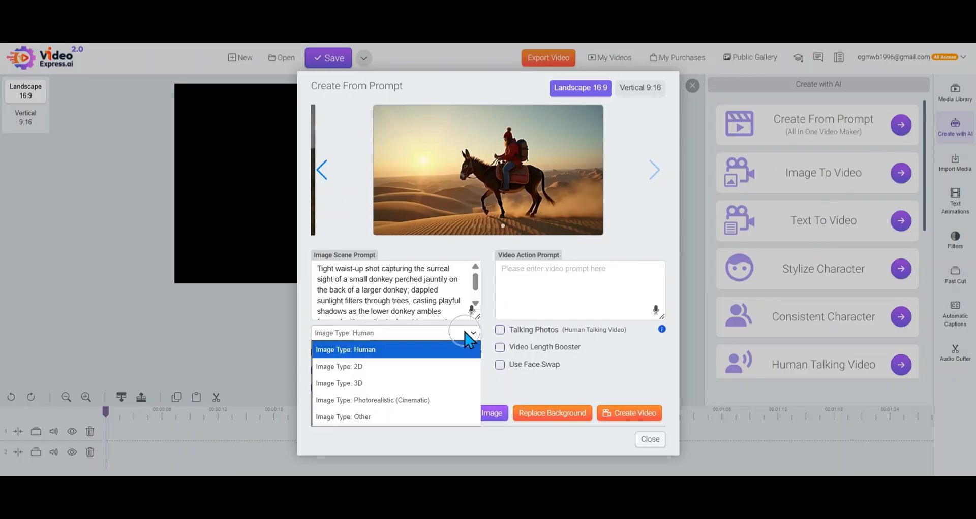
click(416, 416)
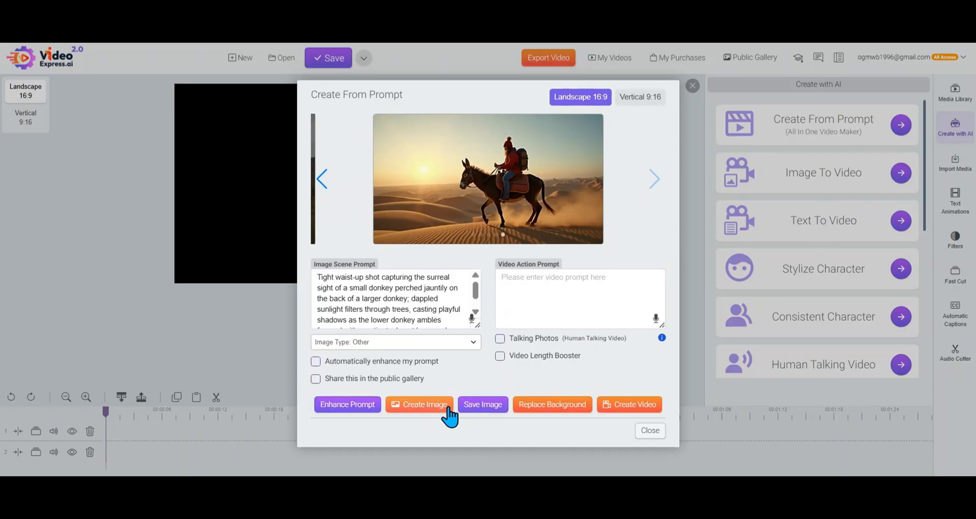
click(420, 407)
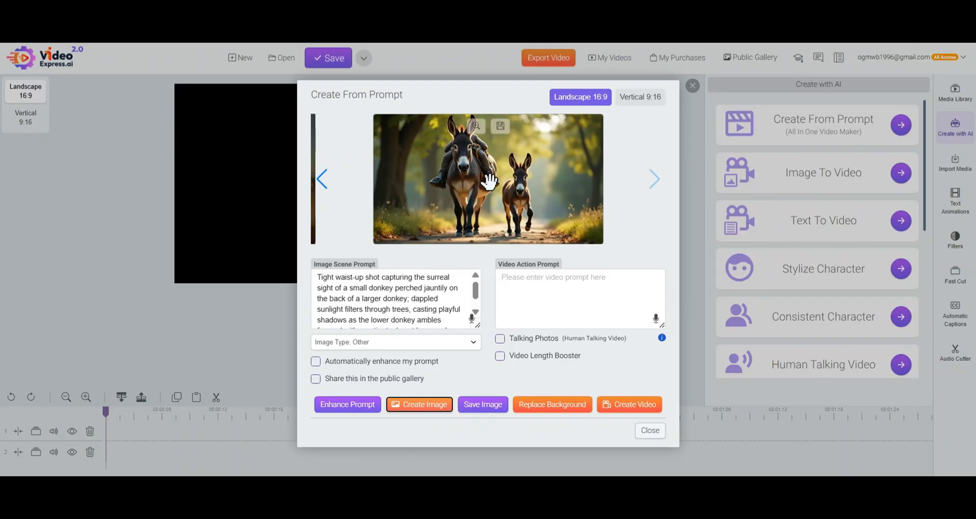
Generate one more image from the enhanced prompt and save it to the media library
click(426, 410)
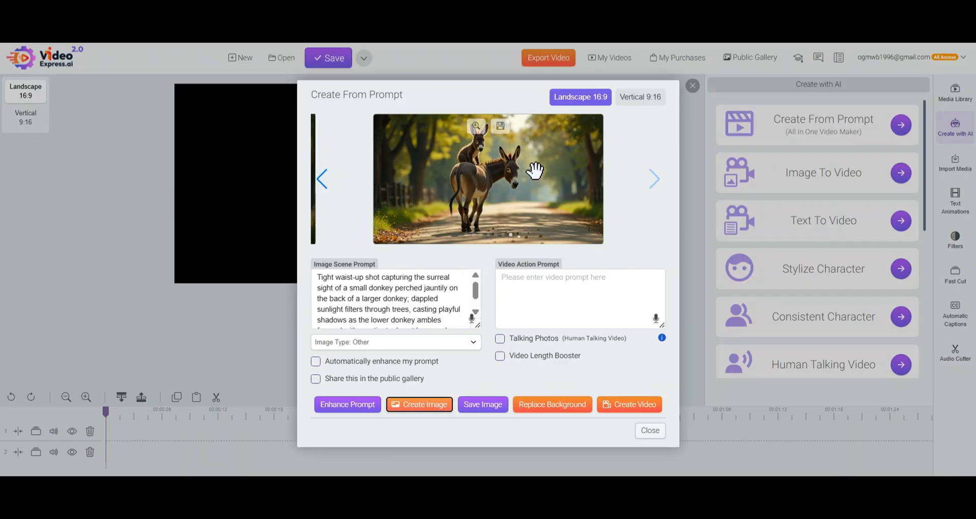
click(500, 127)
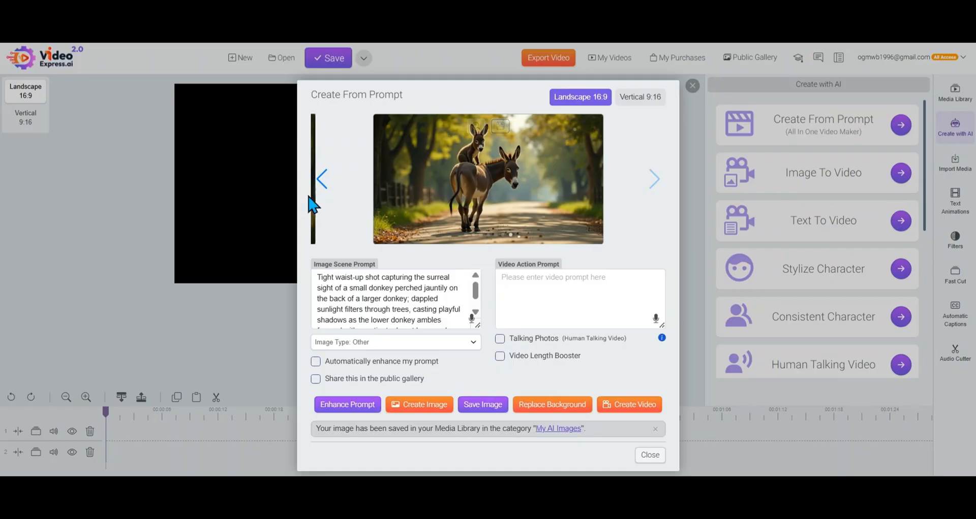
Browse back through the generated images, set the image type to 3D and generate an image from the enhanced prompt
click(324, 178)
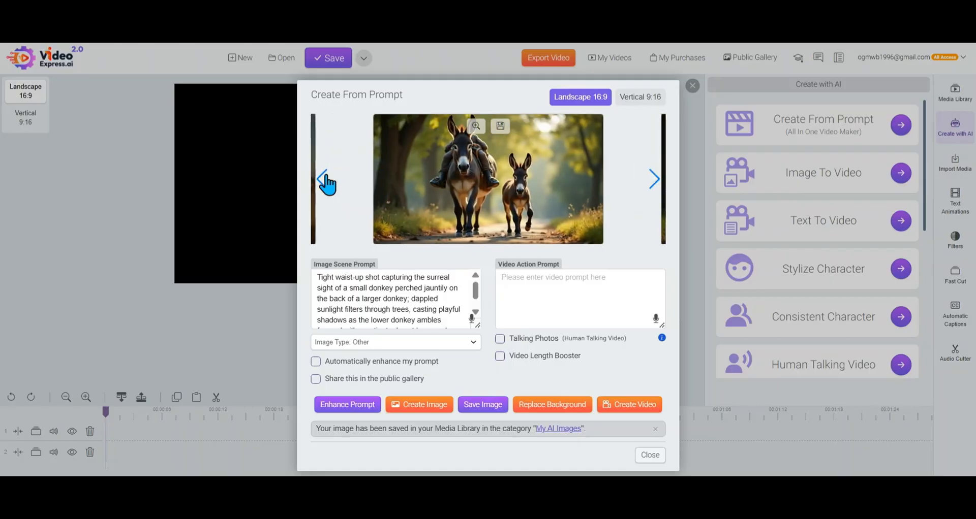
click(324, 179)
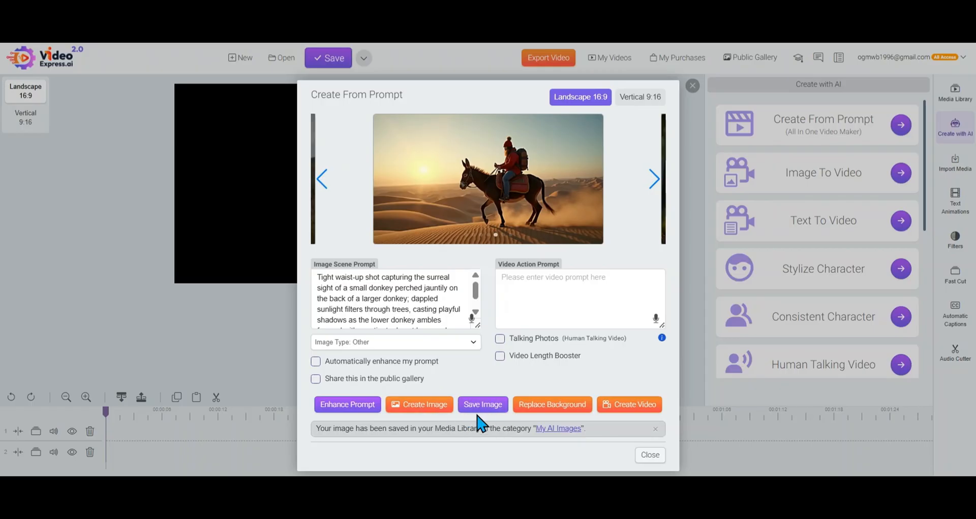
click(469, 344)
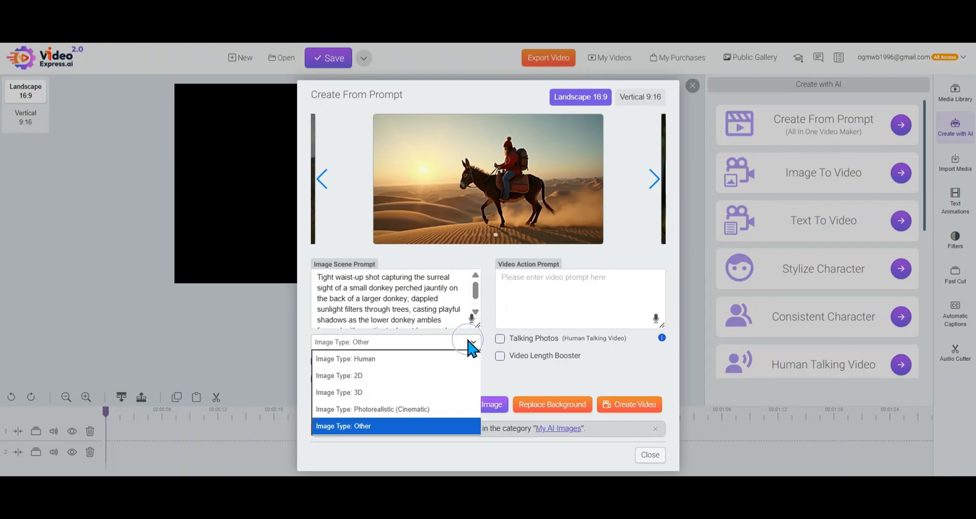
click(436, 394)
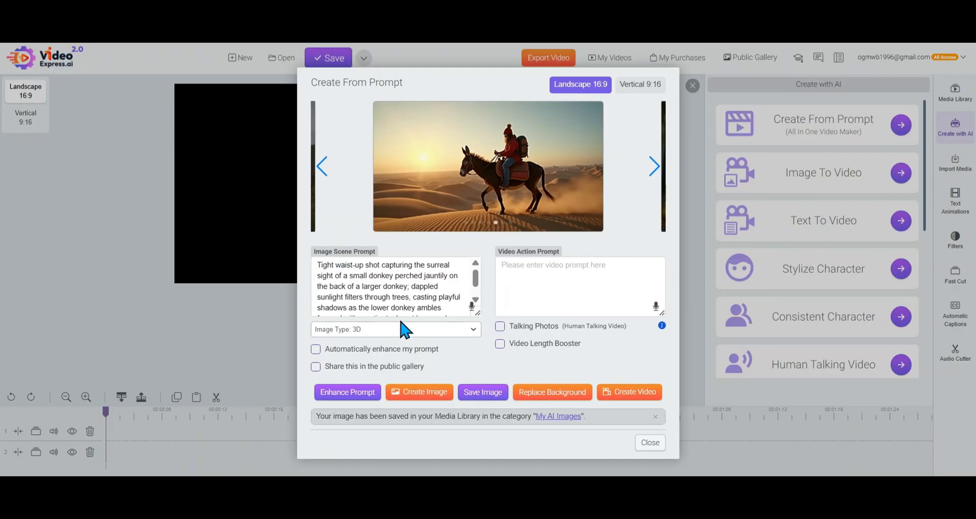
click(424, 405)
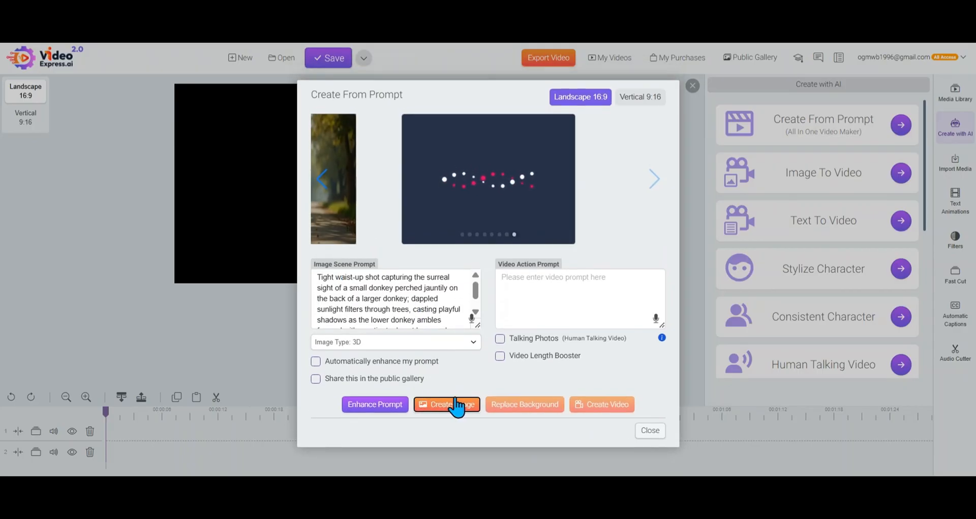
Save the new 3D donkey image to the media library and compare it with the previously generated ones
click(324, 182)
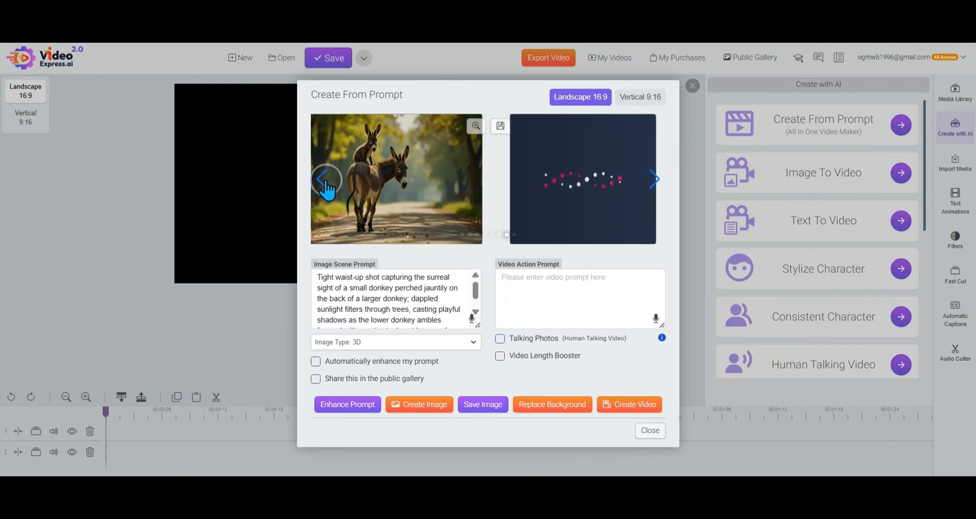
click(655, 180)
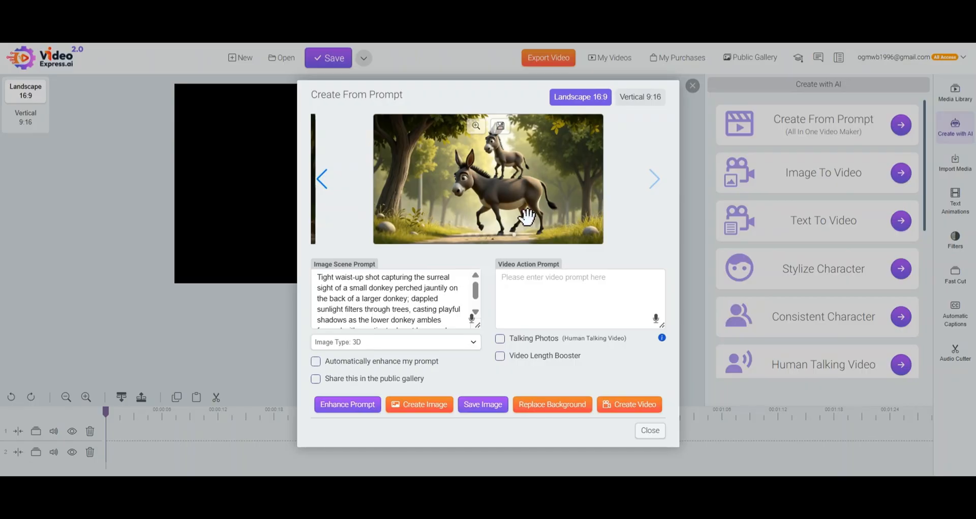
click(485, 410)
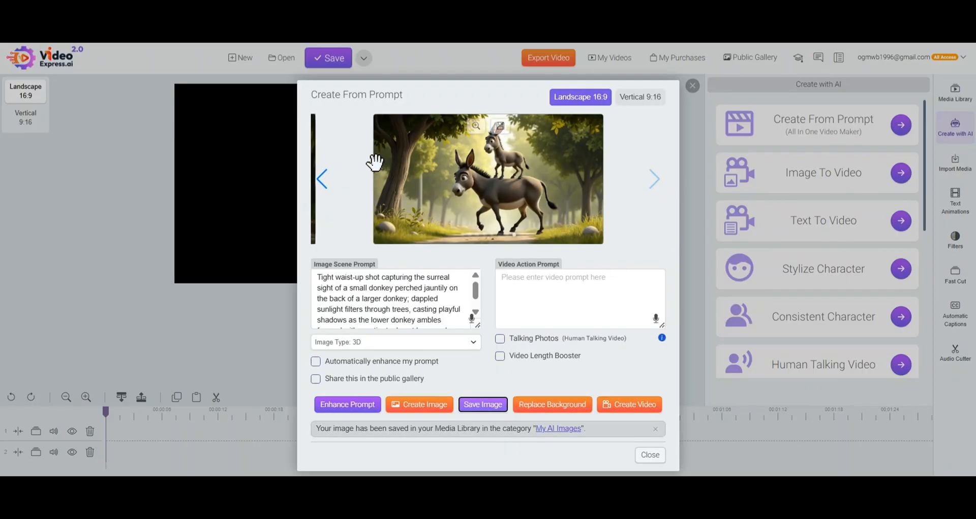
click(322, 181)
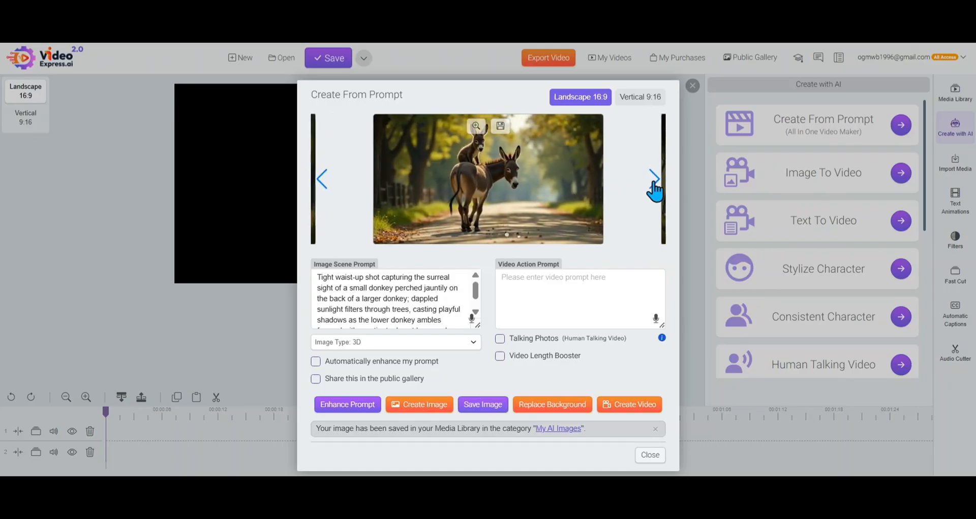
click(653, 182)
Copy "donkey ambles forward with a patient," from the image scene prompt into the video action prompt, create the video and close Create From Prompt
click(551, 288)
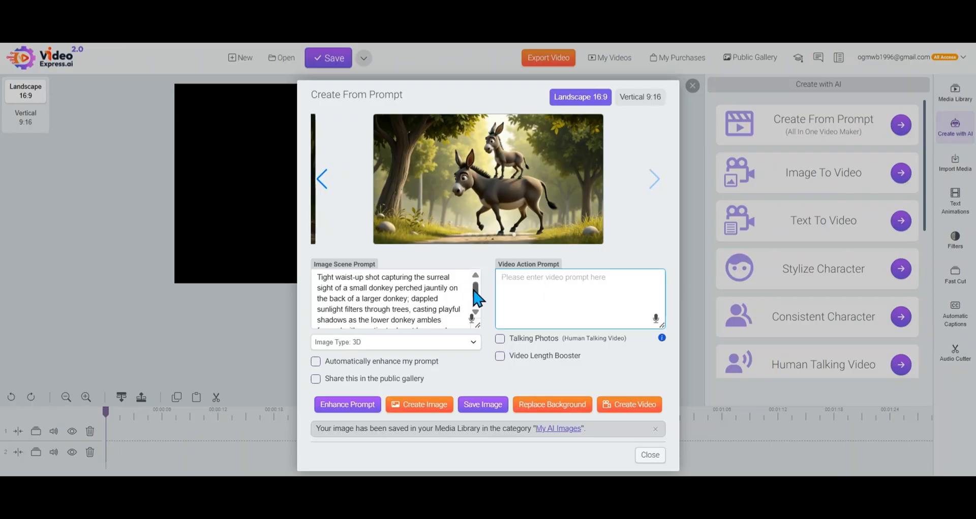
drag(476, 292, 480, 304)
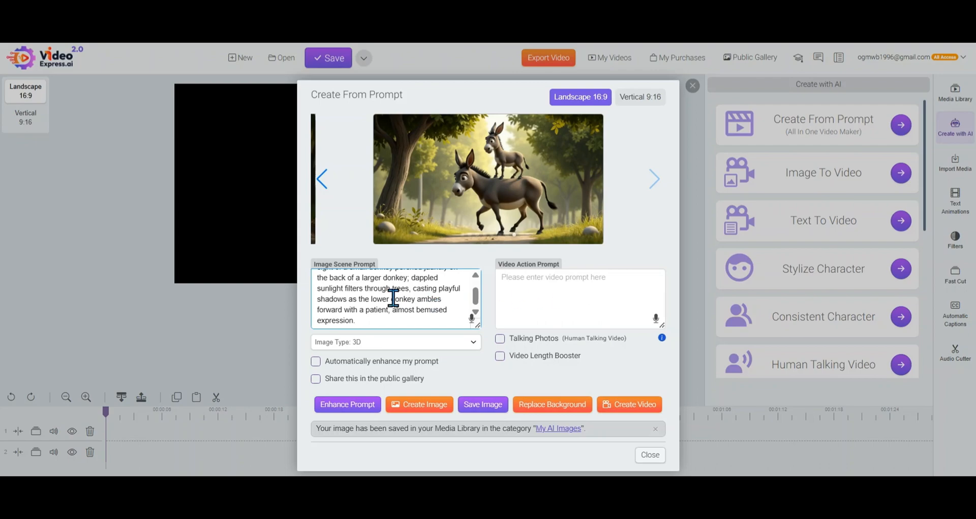
mouse_move(392, 300)
mouse_down()
mouse_move(433, 300)
mouse_move(388, 312)
mouse_up()
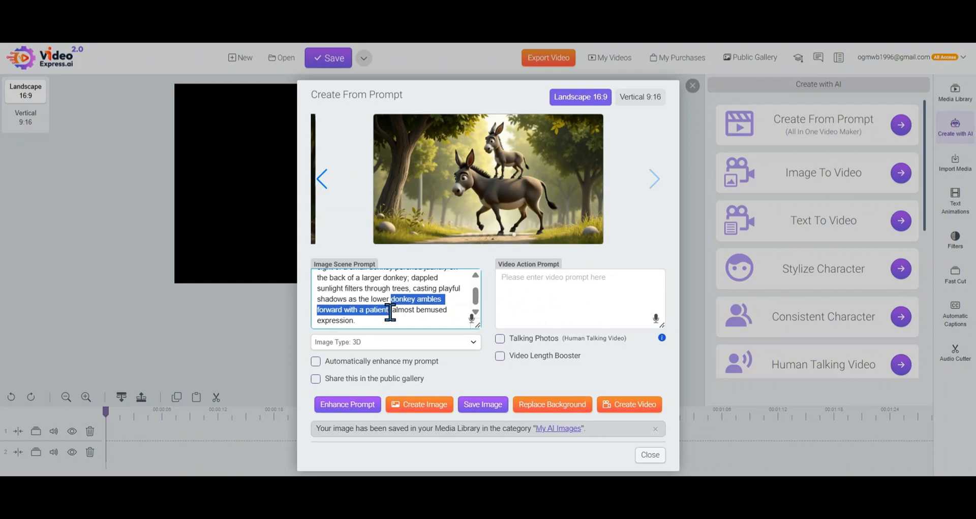
click(534, 286)
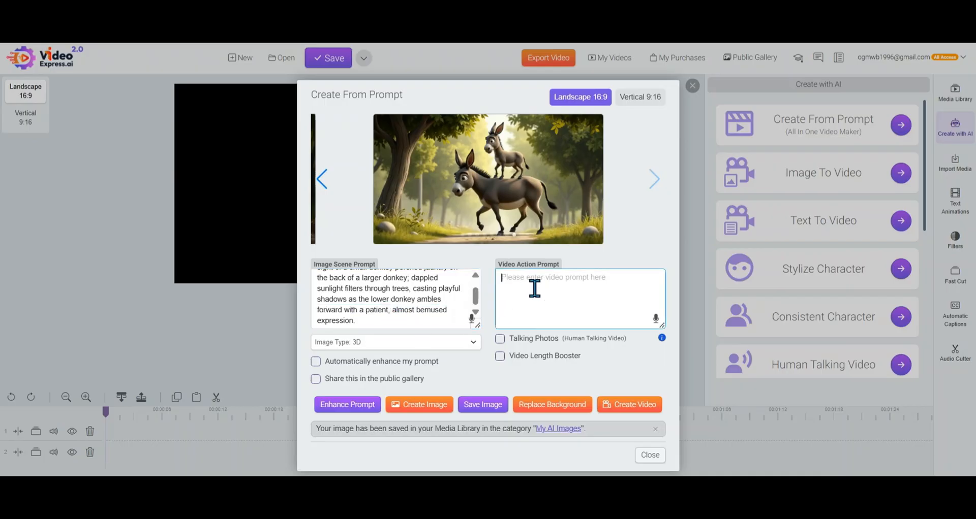
text(donkey ambles forward with a patient,)
click(640, 413)
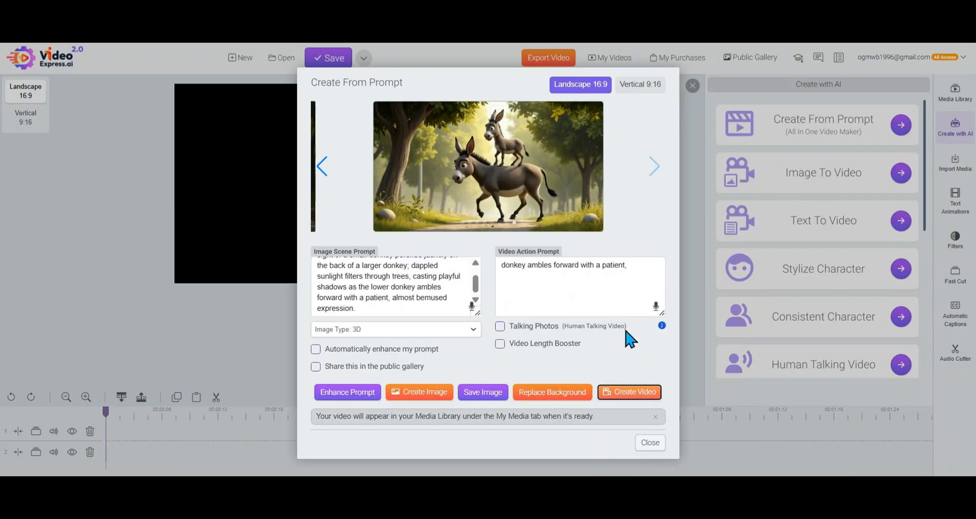
click(652, 444)
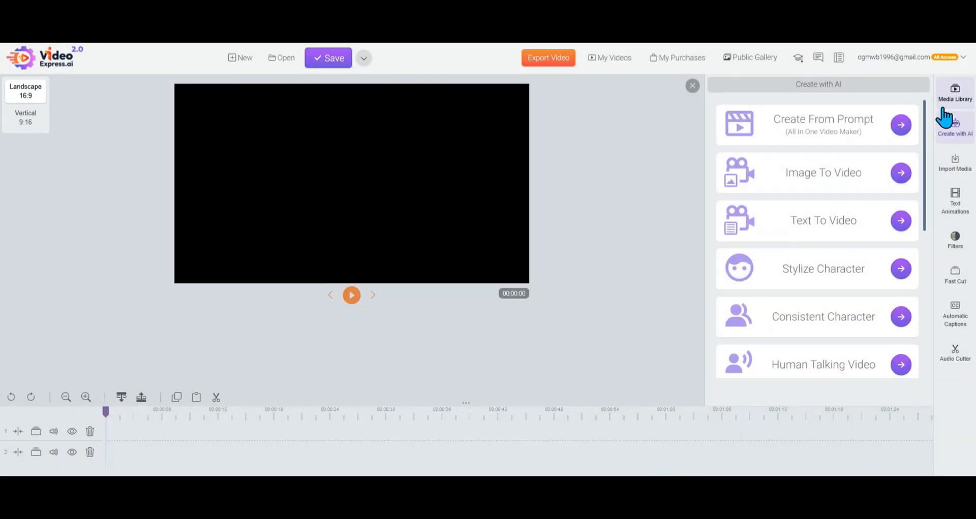
Open the media library in expanded view and show the My AI Images folder
click(955, 95)
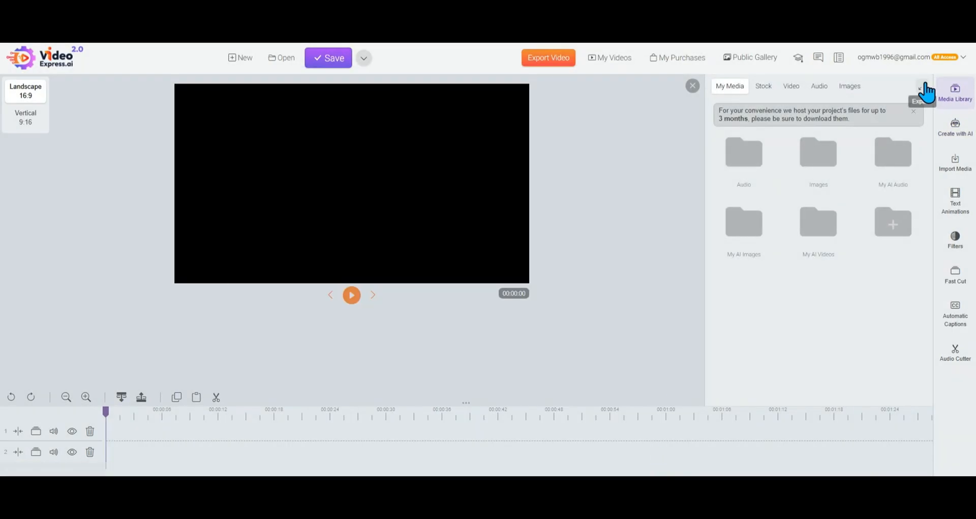
click(923, 86)
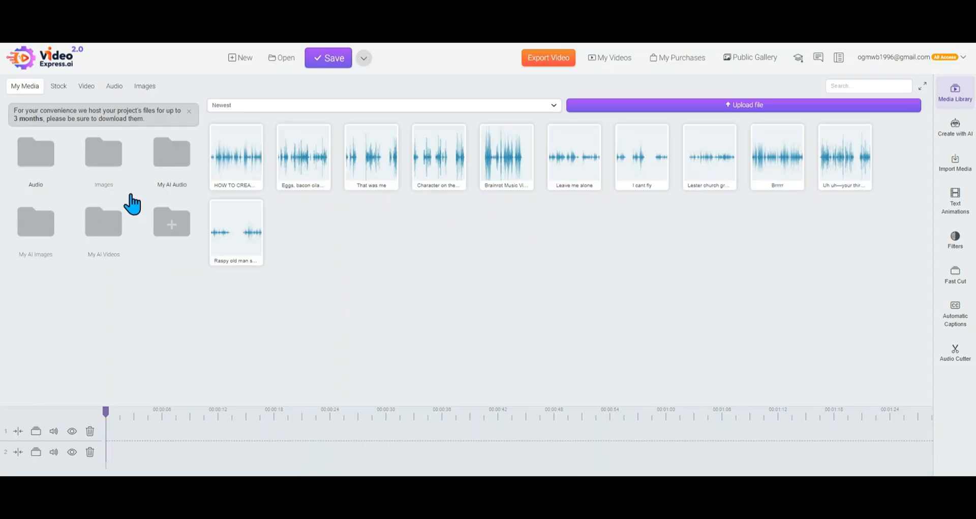
click(36, 231)
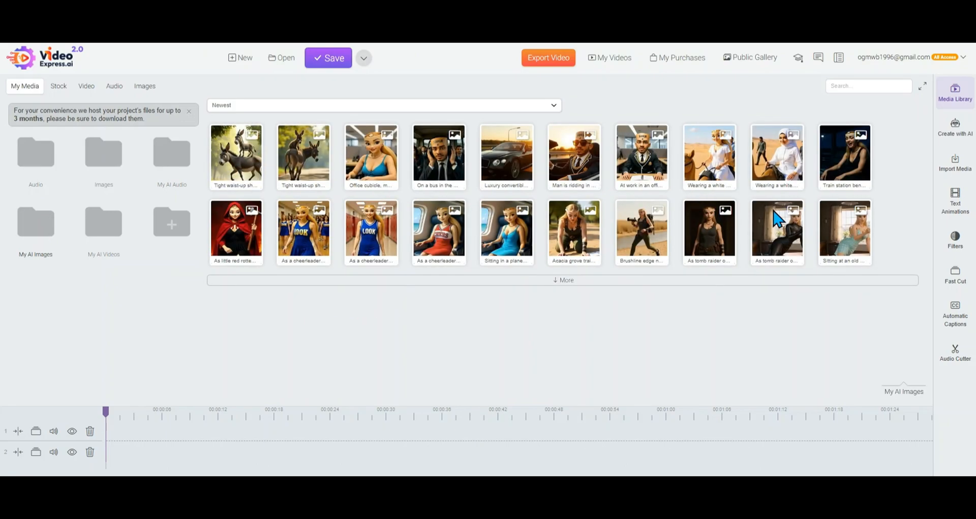
Preview both saved donkey images, first the photorealistic one and then the 3D one, closing each preview
right_click(304, 163)
click(320, 171)
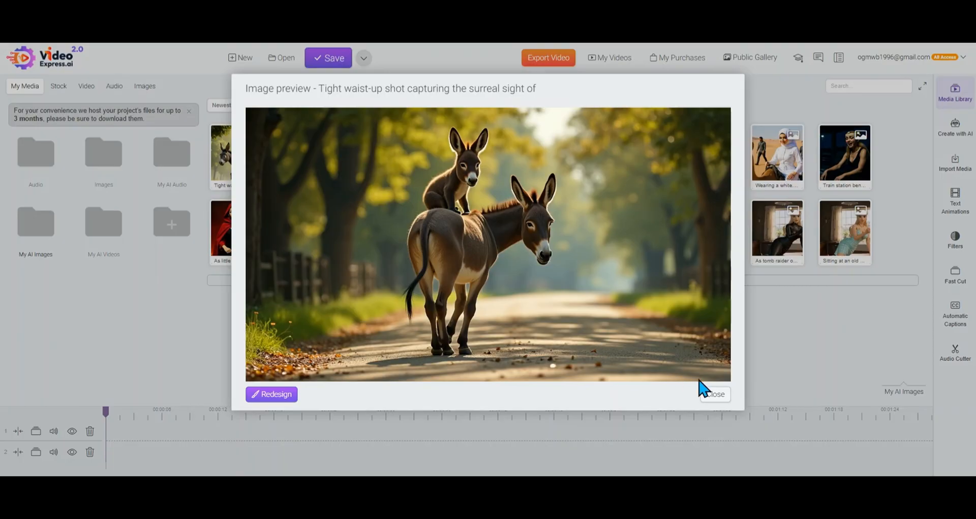
click(716, 396)
right_click(231, 165)
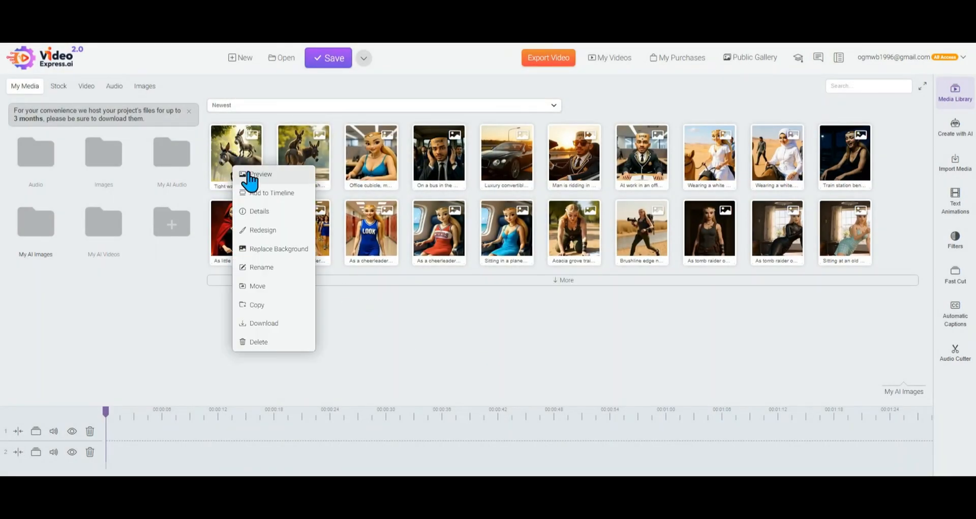
click(248, 175)
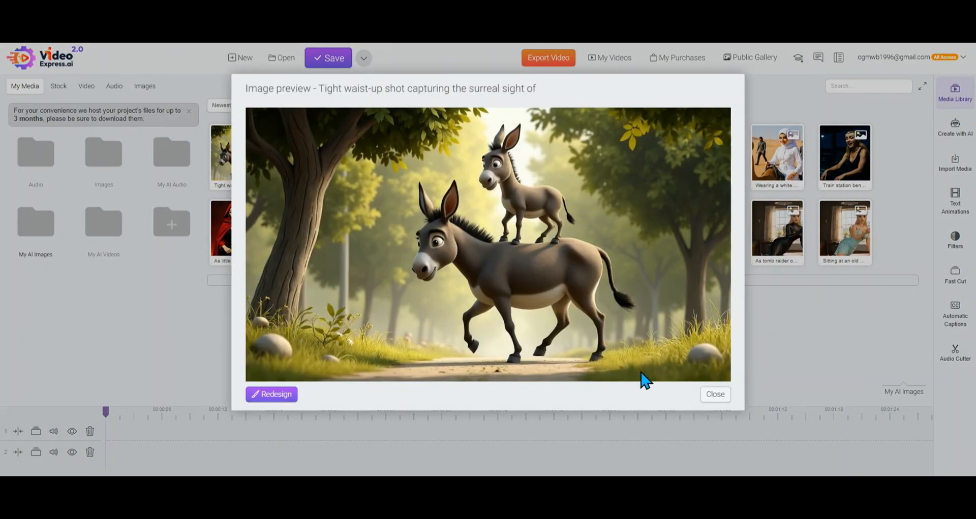
click(716, 396)
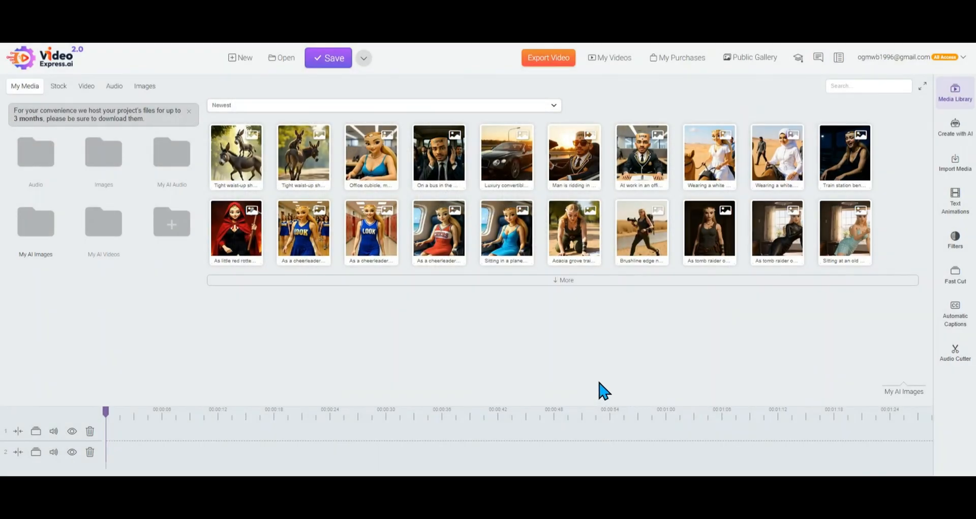
Open the My AI Videos folder, play the crowned pyramid video and close the player
click(106, 227)
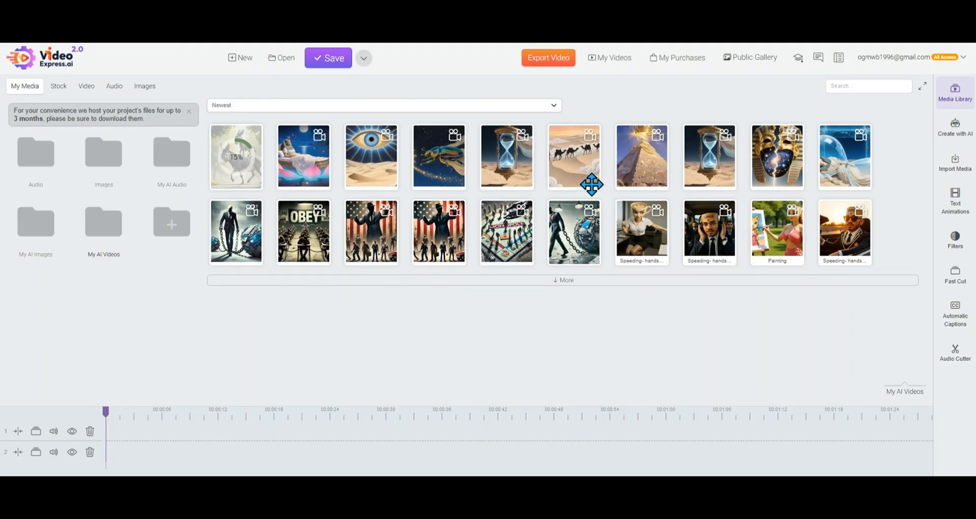
right_click(641, 167)
click(653, 175)
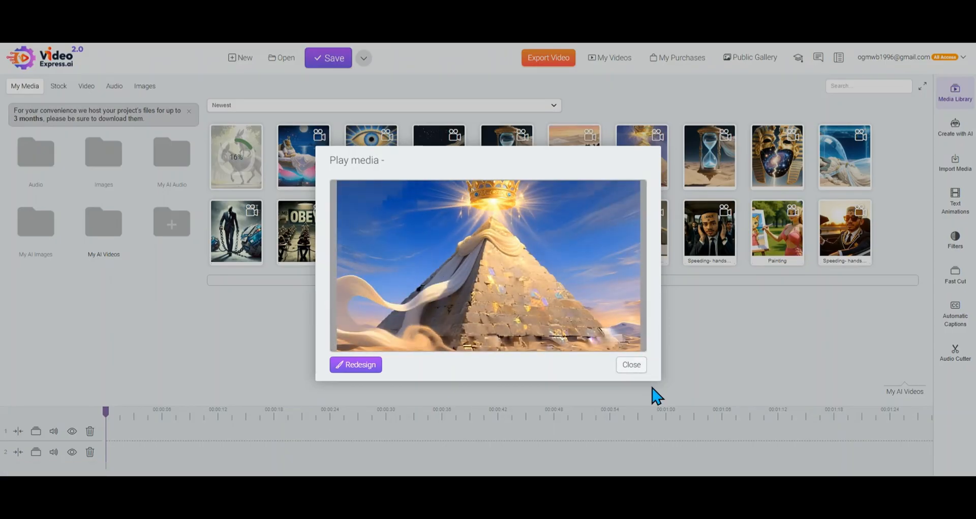
click(633, 367)
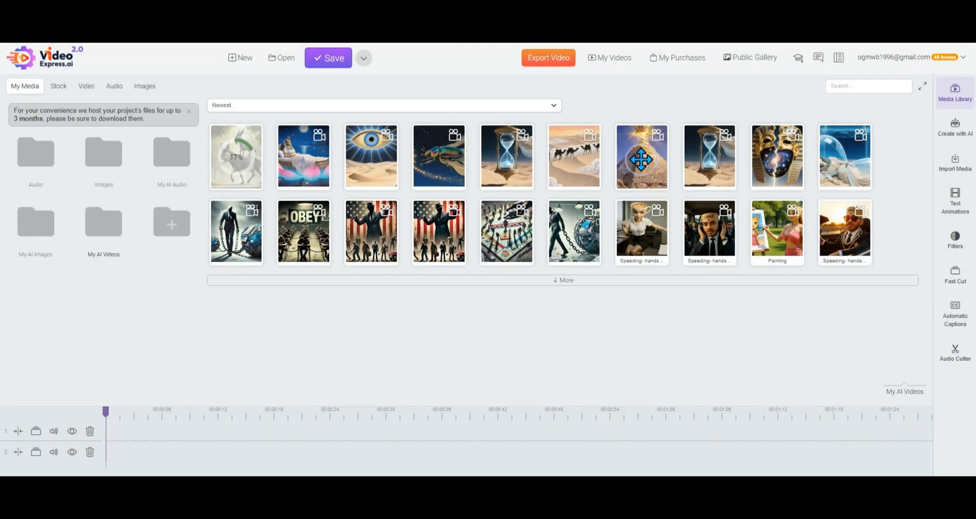
Read the full video prompt in the pyramid video's details and close them
right_click(645, 168)
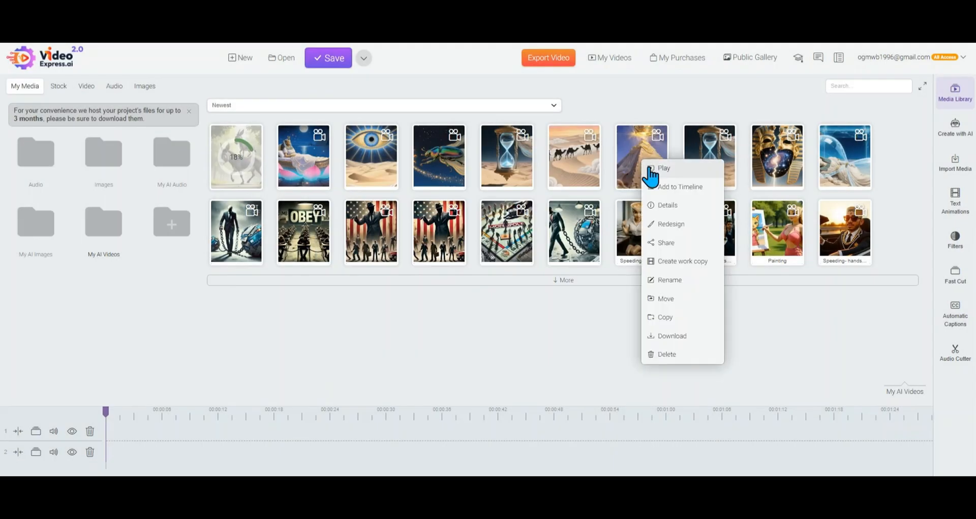
click(670, 217)
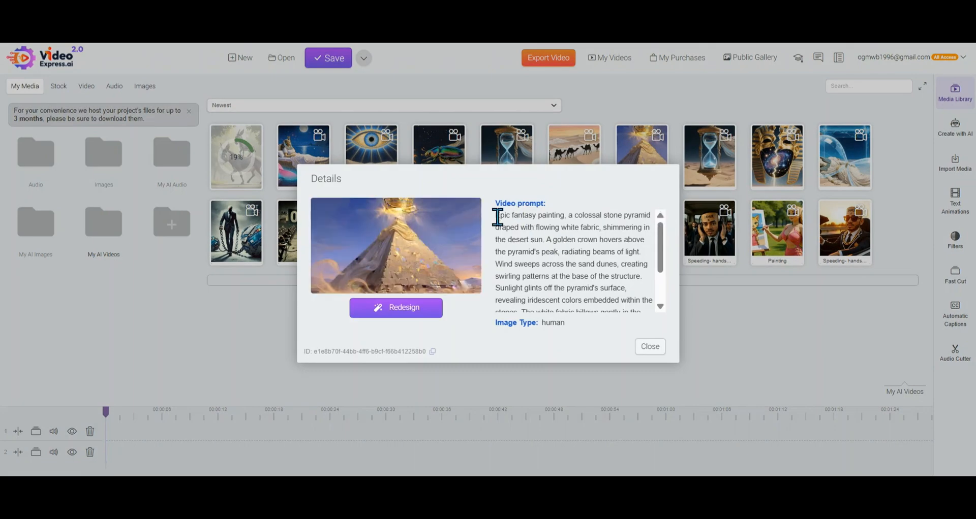
scroll(573, 261, down, 2)
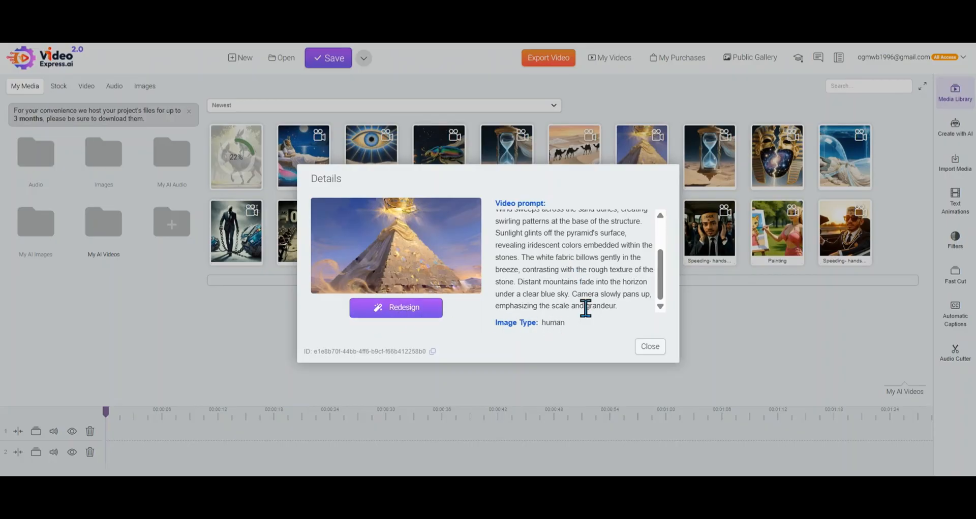
click(648, 348)
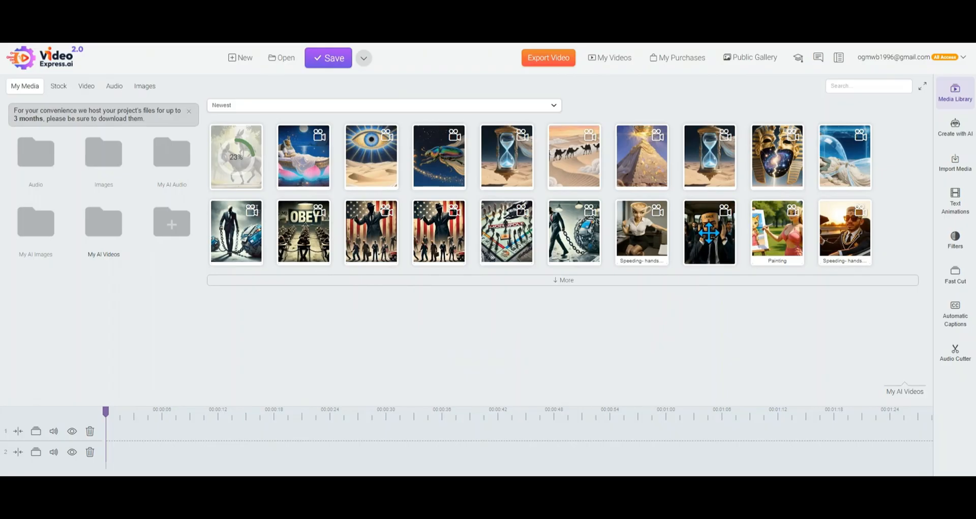
Read the image and video prompts in the details of the Painting video and close them
right_click(772, 238)
click(792, 283)
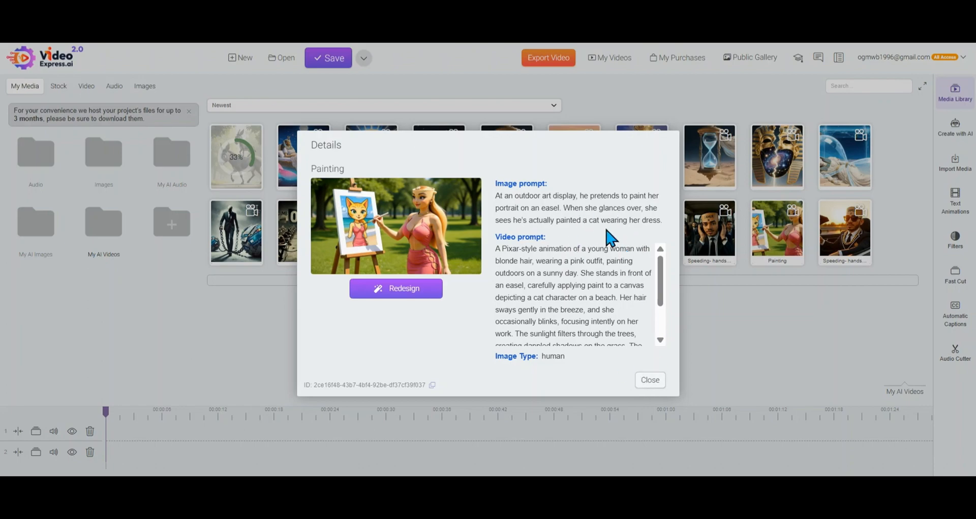
scroll(630, 273, down, 2)
scroll(572, 287, up, 2)
scroll(549, 284, down, 3)
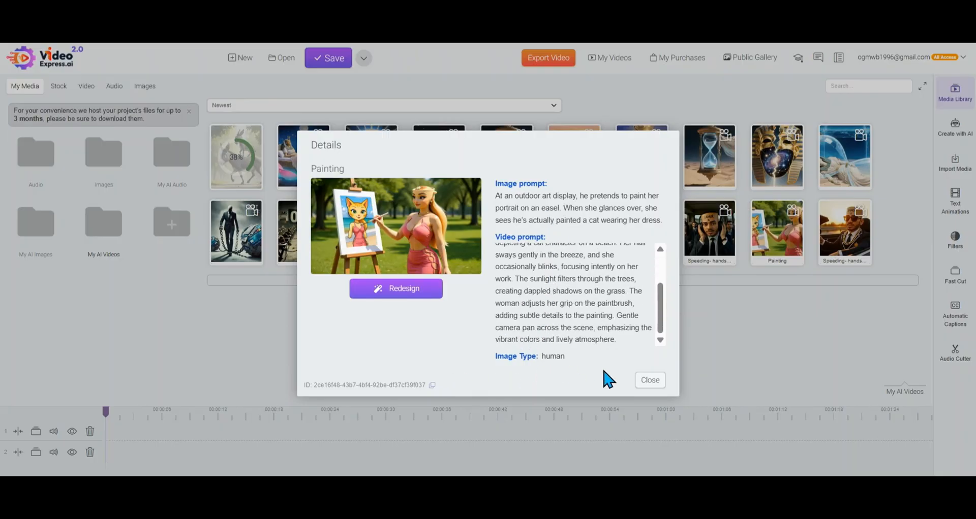
click(651, 383)
Play the Painting video, close the player and return to the Create with AI tools
right_click(781, 258)
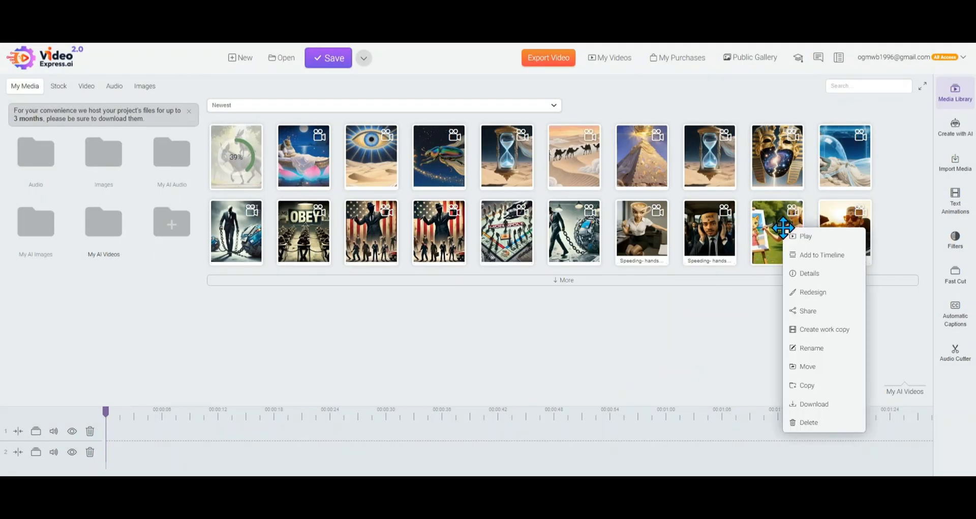
click(794, 235)
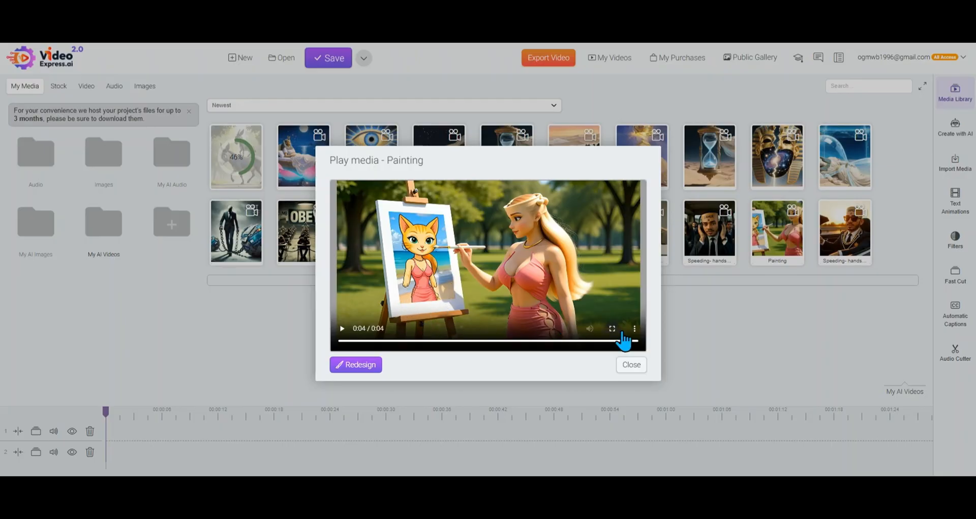
click(630, 366)
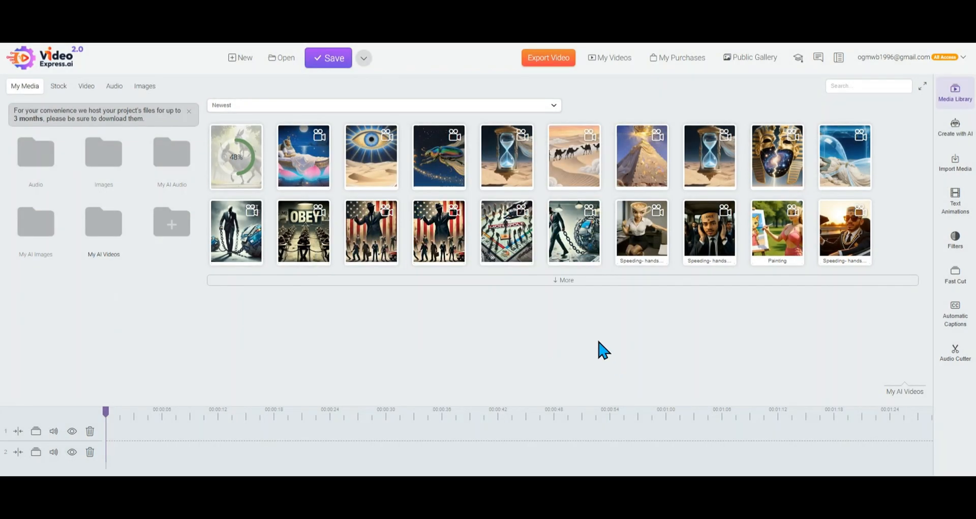
click(956, 136)
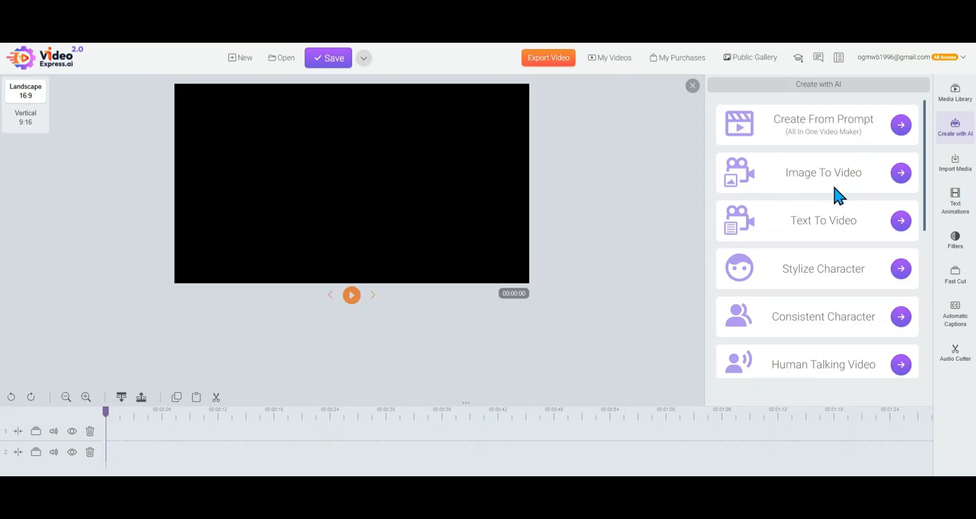
Start Image To Video and choose the image of the woman in a white dress riding a camel from My AI Images
click(899, 175)
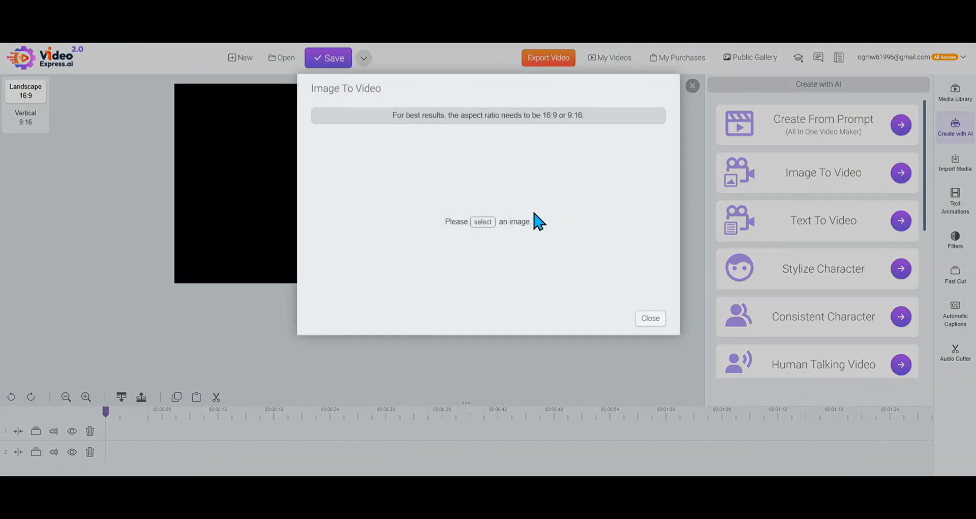
click(482, 222)
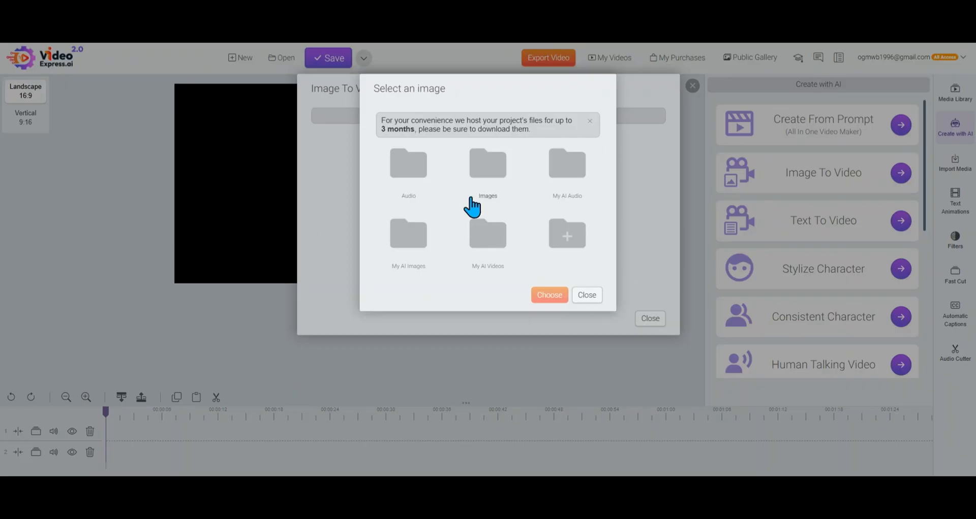
click(404, 239)
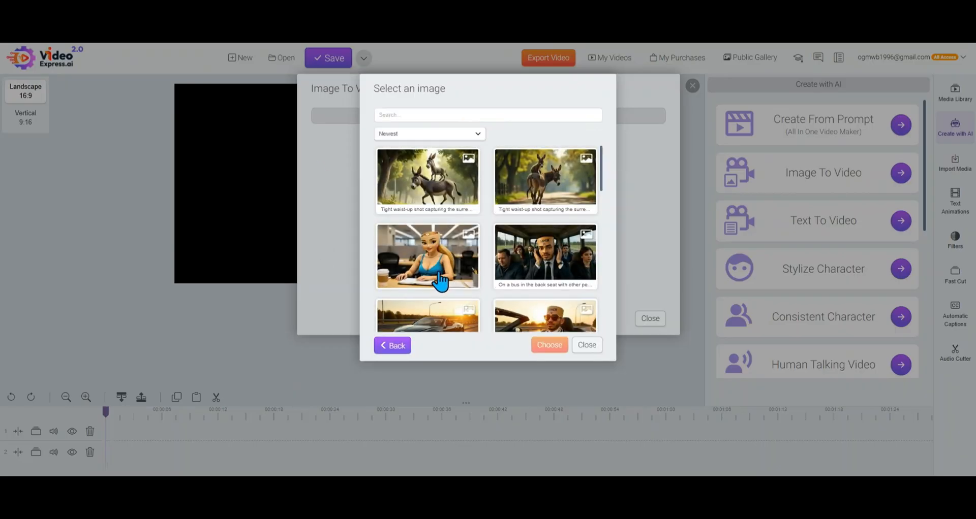
scroll(568, 224, down, 10)
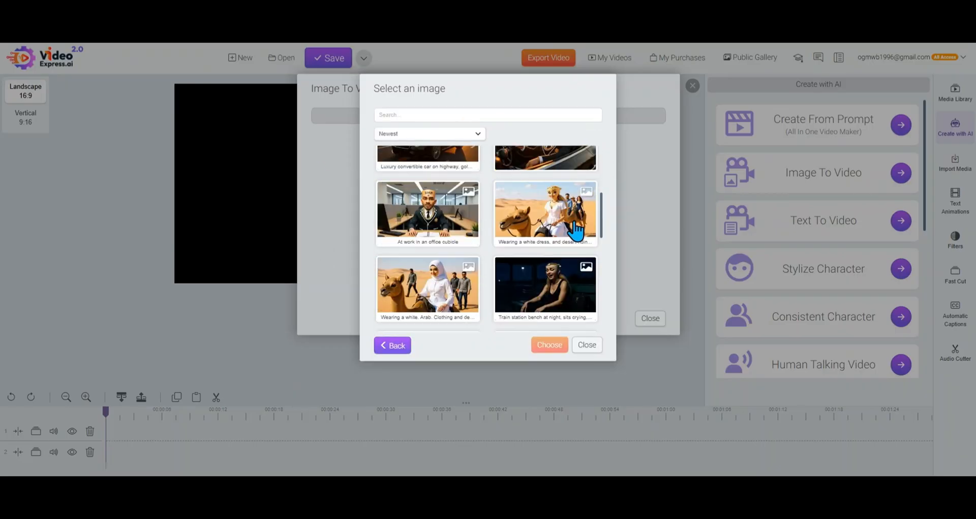
click(532, 194)
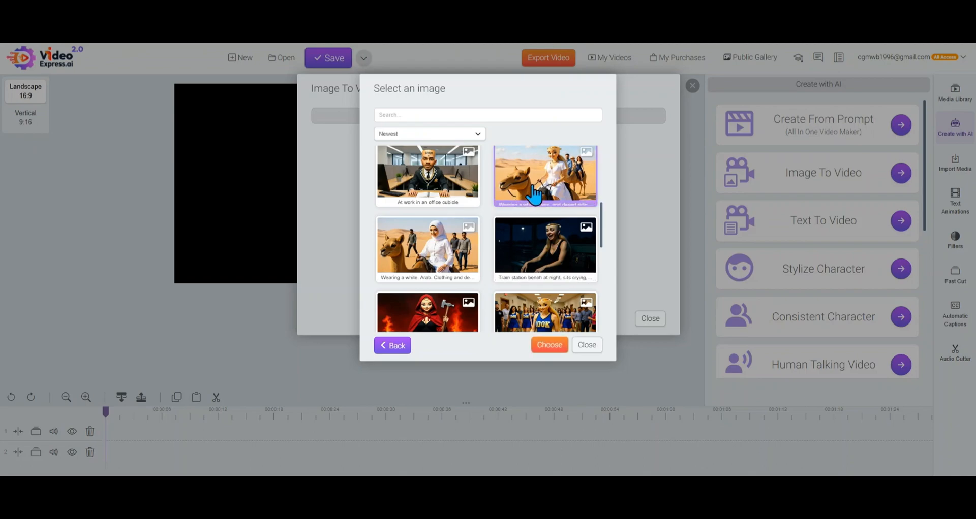
click(549, 345)
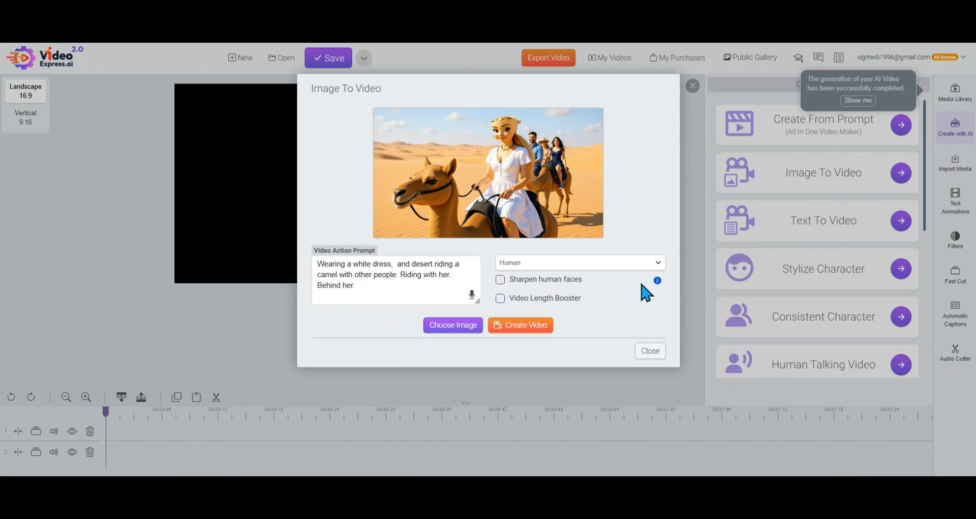
Set the camel image's style to Other and create its video with the existing action prompt
mouse_move(658, 282)
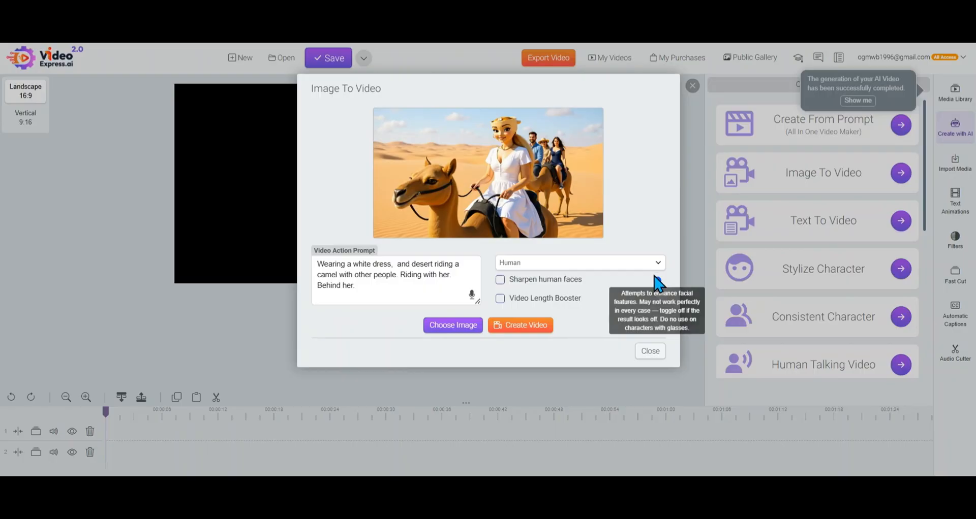
click(657, 264)
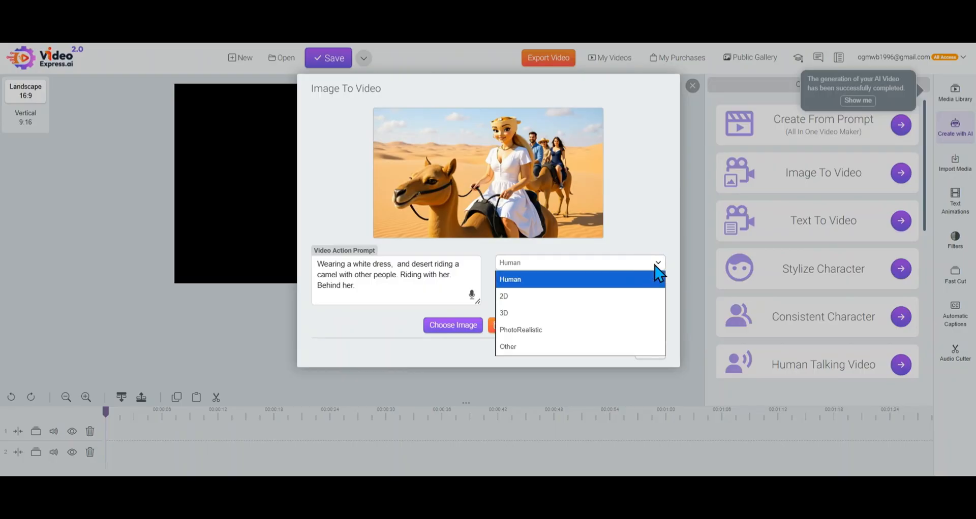
click(656, 277)
click(654, 267)
click(599, 340)
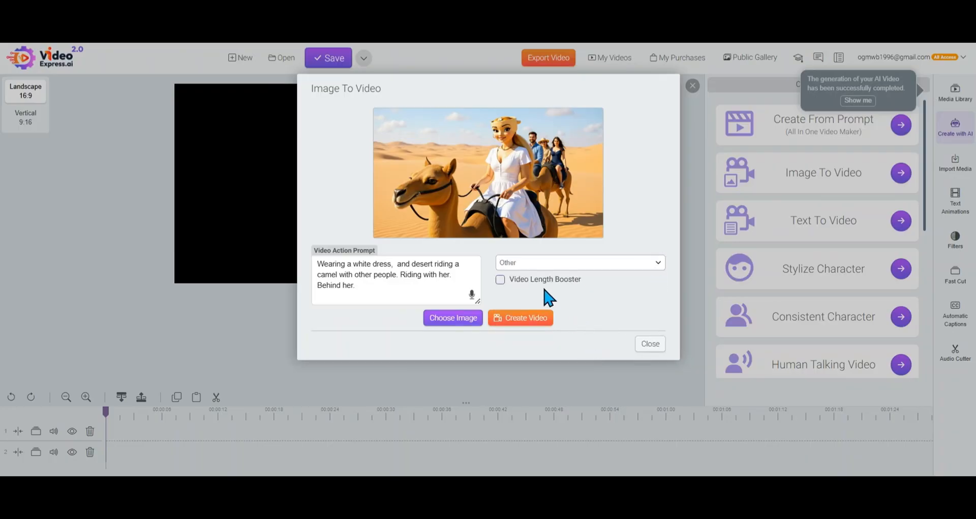
click(535, 320)
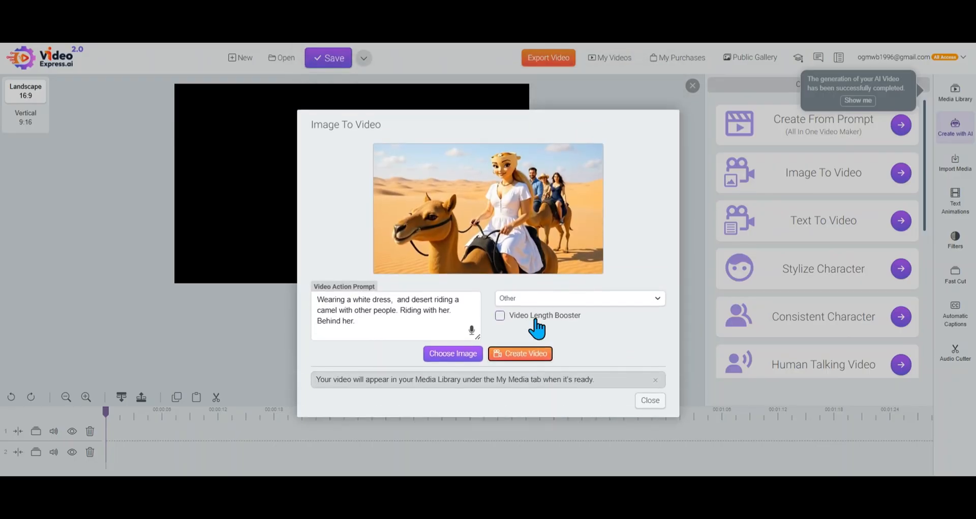
Replace the source image with the one of the man wearing headphones on a bus from My AI Images
click(469, 356)
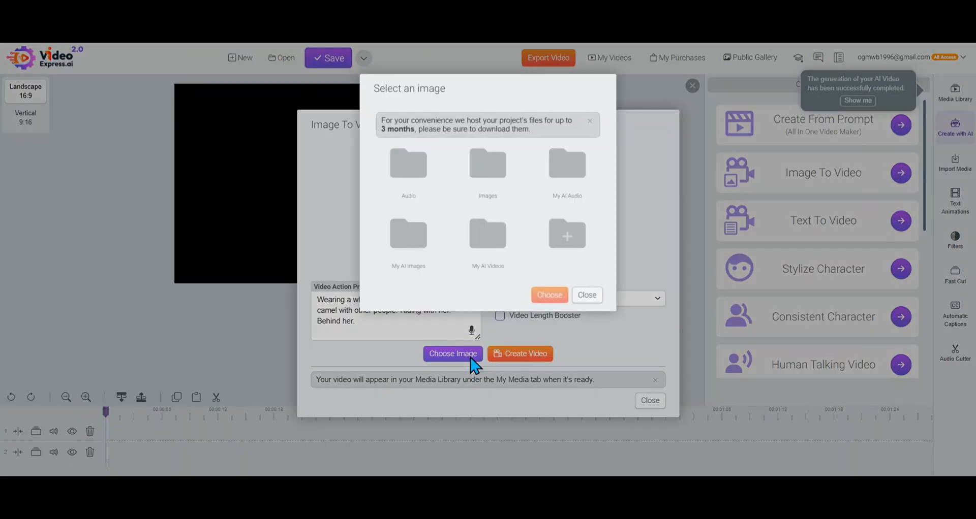
click(397, 234)
scroll(499, 262, down, 3)
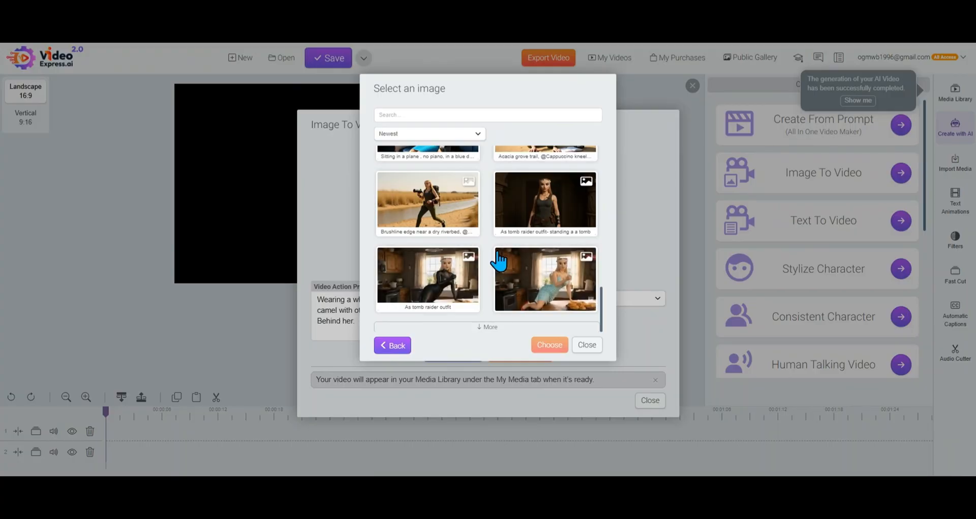
scroll(503, 262, down, 3)
scroll(547, 252, up, 3)
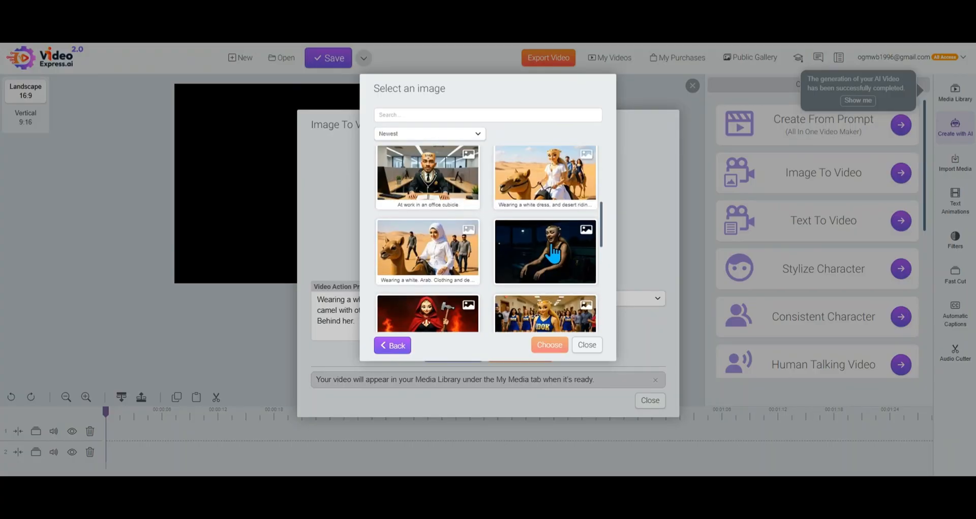
scroll(551, 254, up, 2)
click(554, 228)
scroll(554, 244, up, 2)
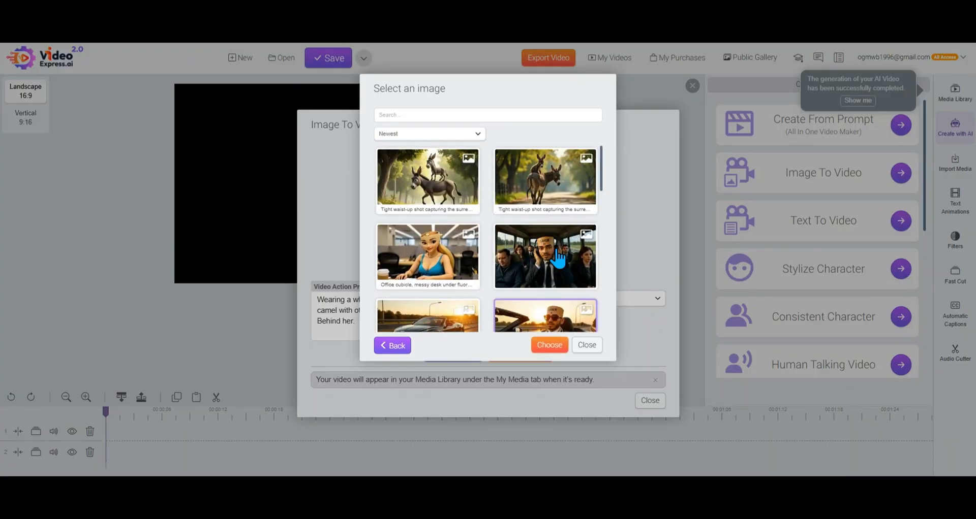
click(556, 255)
click(549, 345)
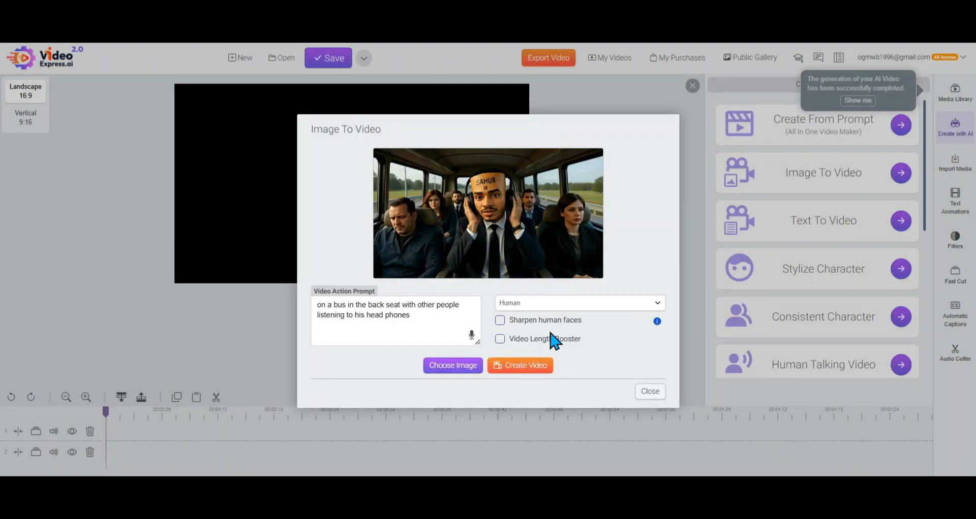
Set the bus image's style to 3D, enable Video Length Booster and create the video
click(621, 303)
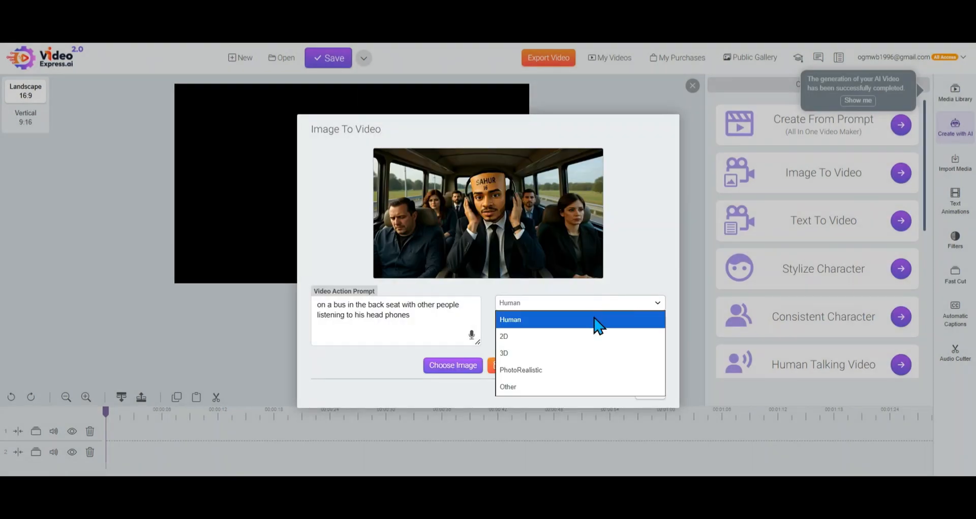
click(580, 354)
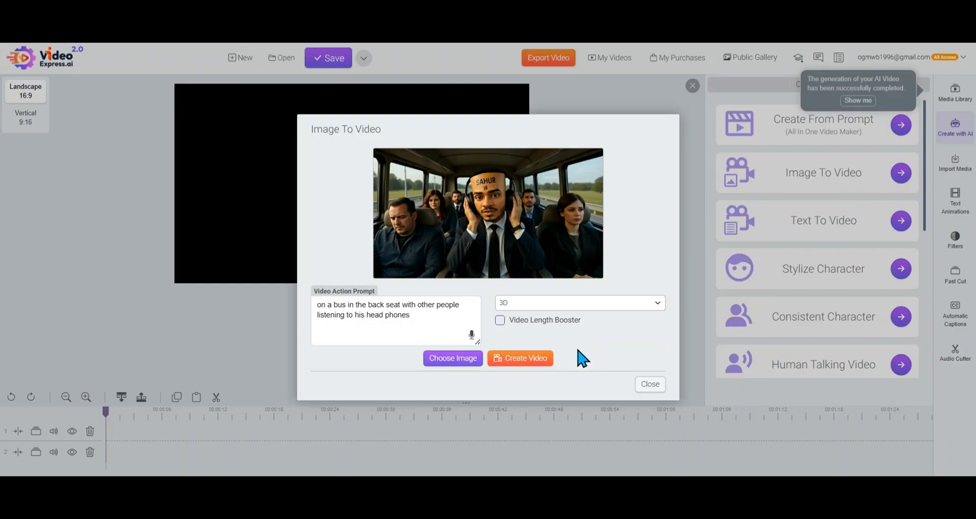
click(500, 321)
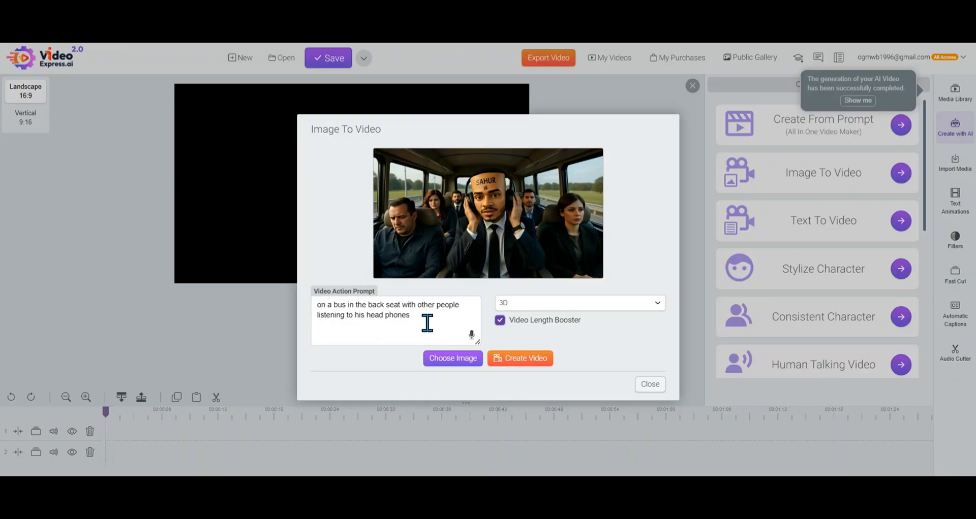
click(531, 361)
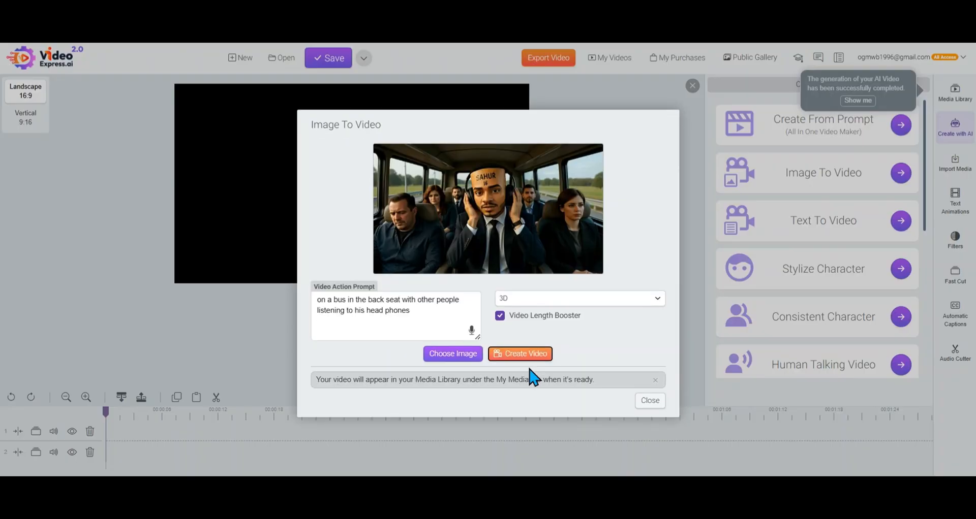
Replace the source image with the one of the woman on a colourful motorcycle with fireworks from the Images folder
click(470, 356)
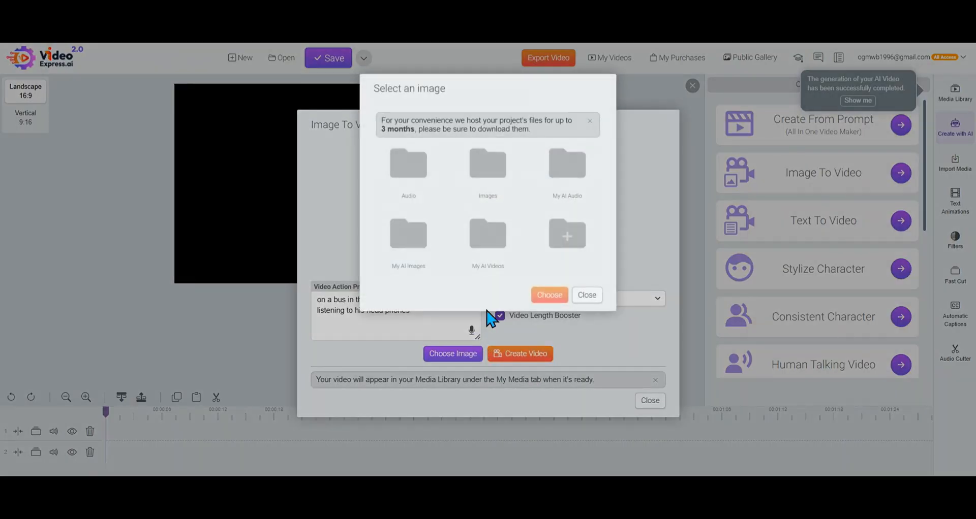
click(486, 183)
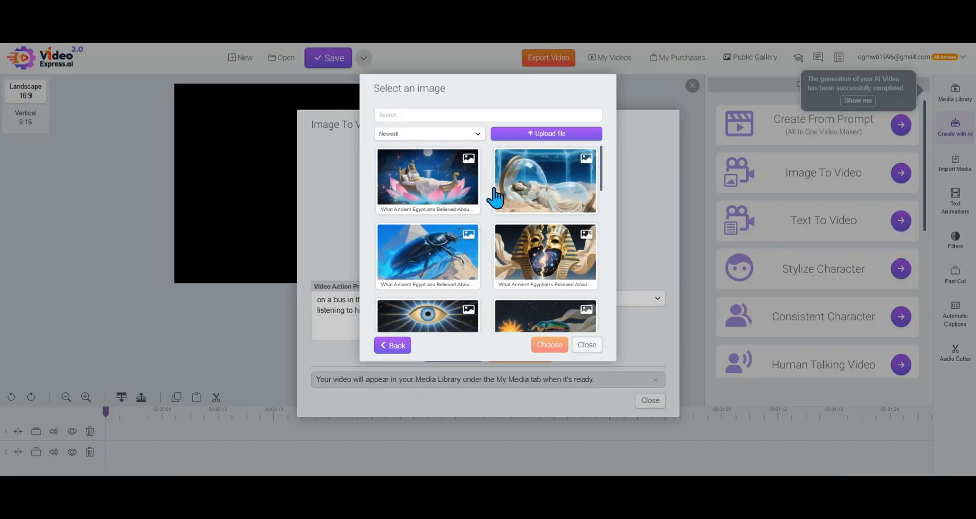
scroll(532, 204, down, 3)
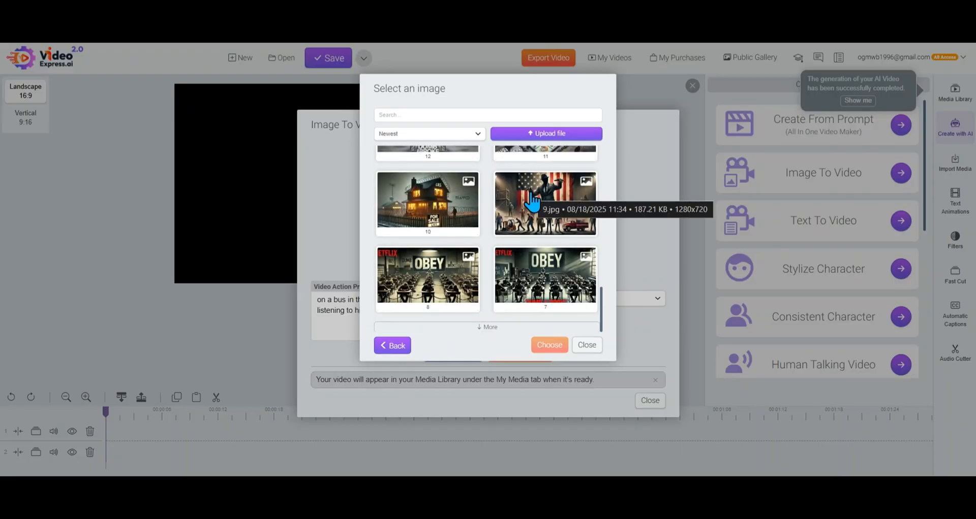
scroll(443, 256, up, 5)
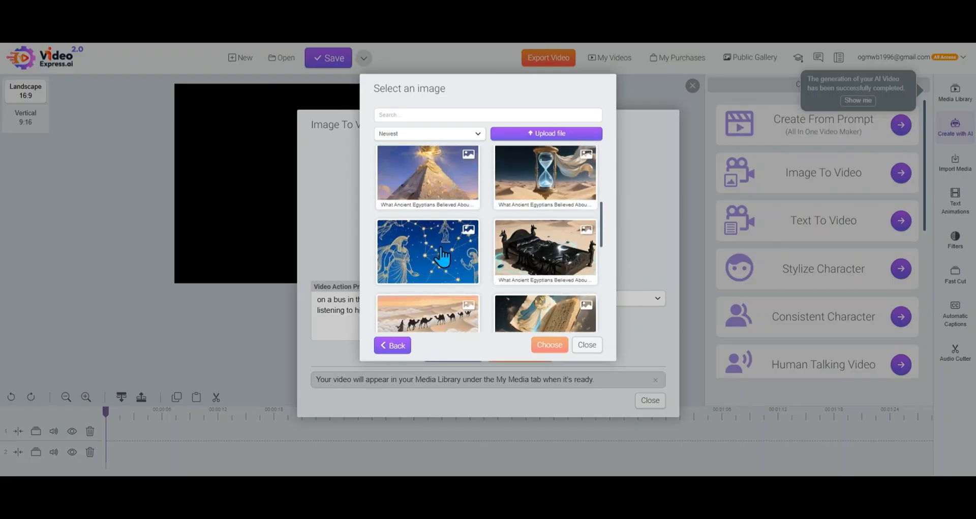
scroll(473, 244, down, 5)
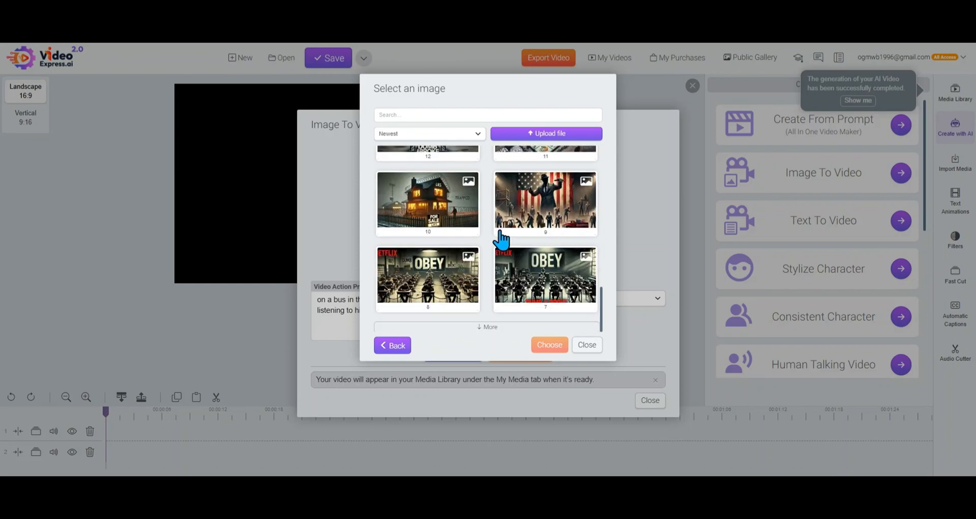
click(483, 326)
scroll(534, 305, down, 3)
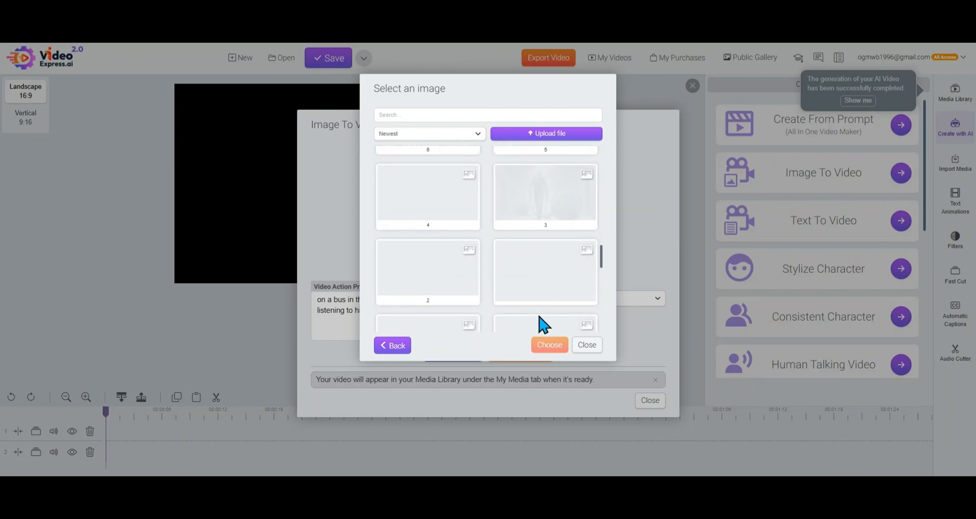
scroll(570, 315, down, 5)
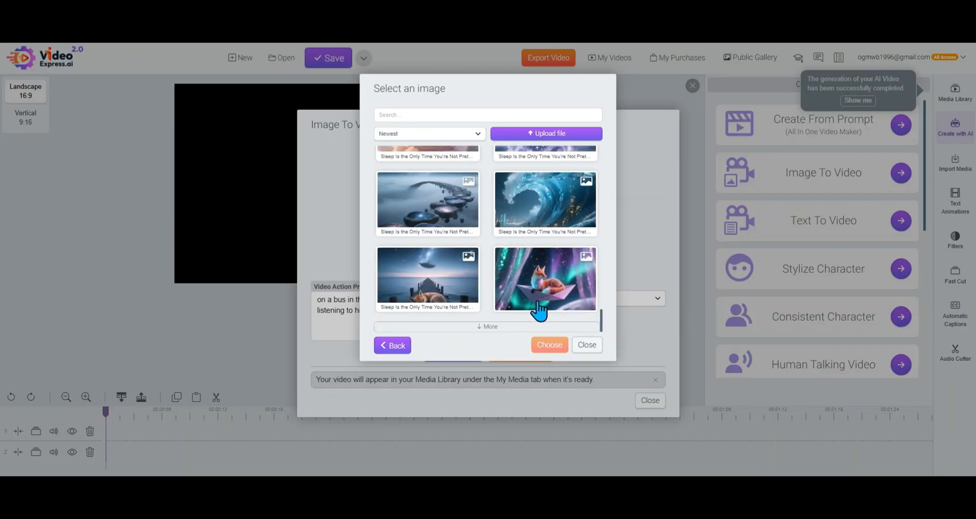
click(487, 327)
scroll(491, 328, down, 14)
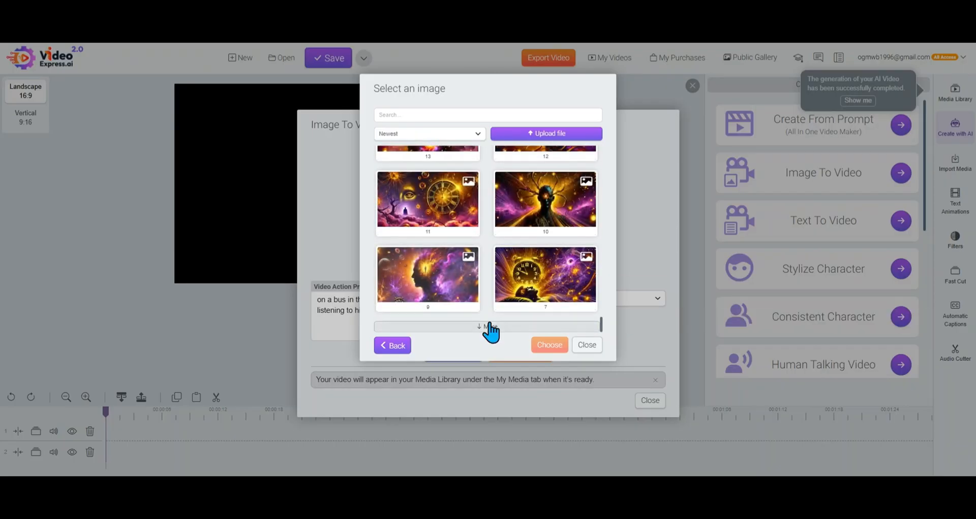
click(489, 327)
scroll(493, 333, down, 10)
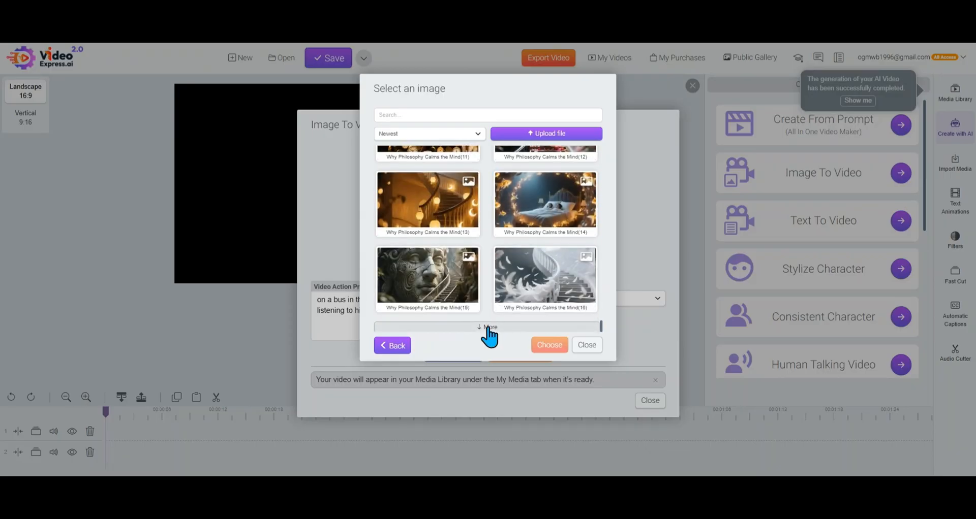
click(487, 328)
scroll(487, 328, down, 10)
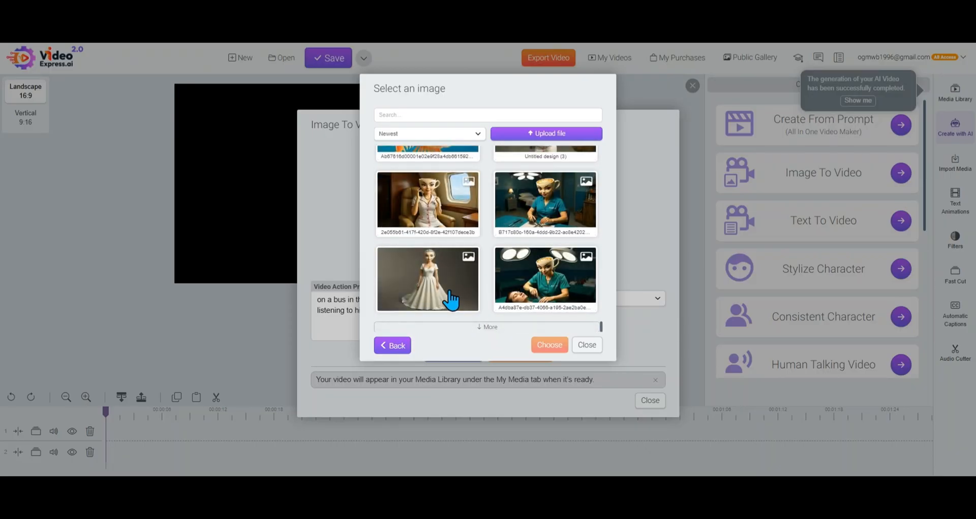
click(468, 328)
scroll(470, 326, down, 5)
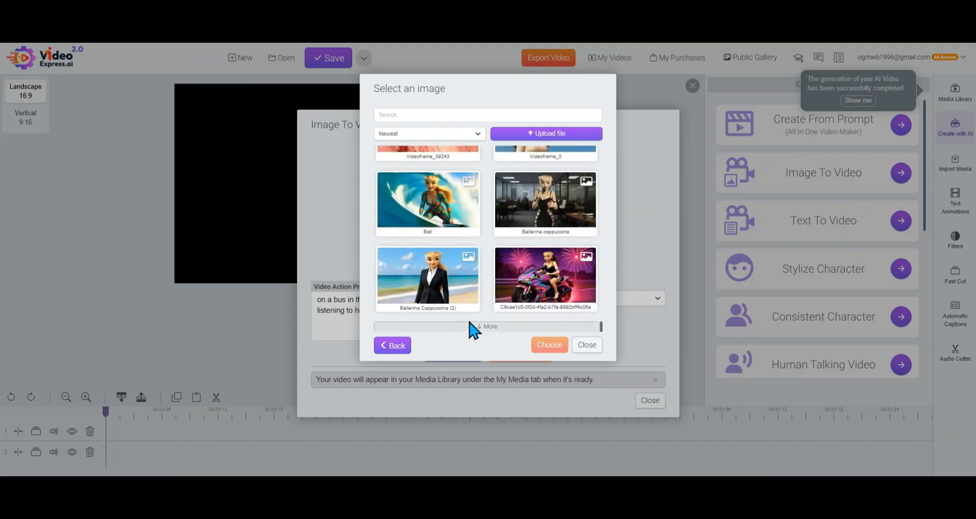
click(526, 307)
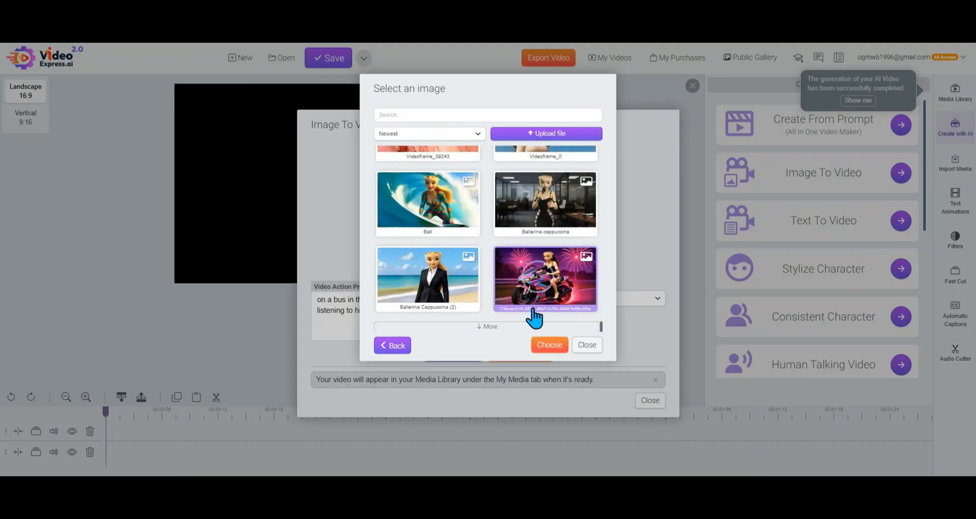
click(551, 346)
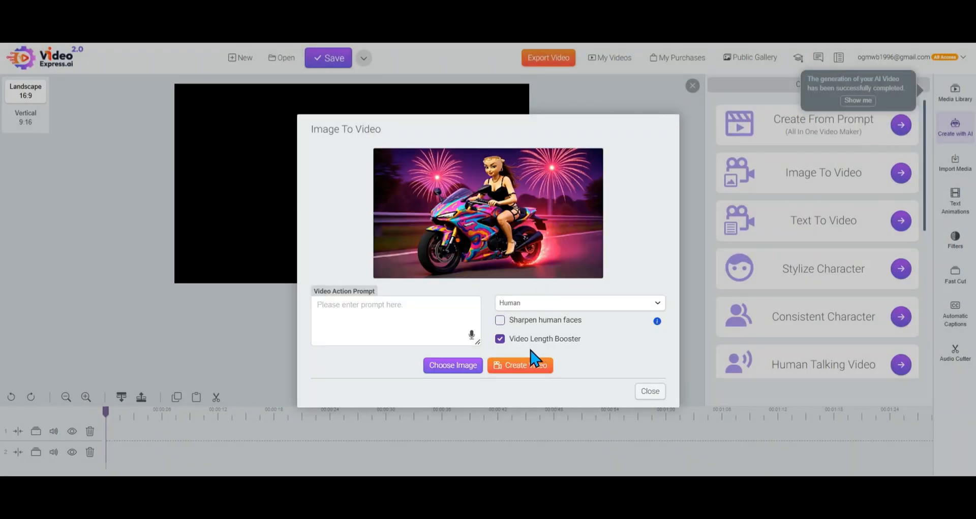
Enter the video action prompt "a women riding a motorcycle at high speeds swerving in and out of traffic"
click(434, 319)
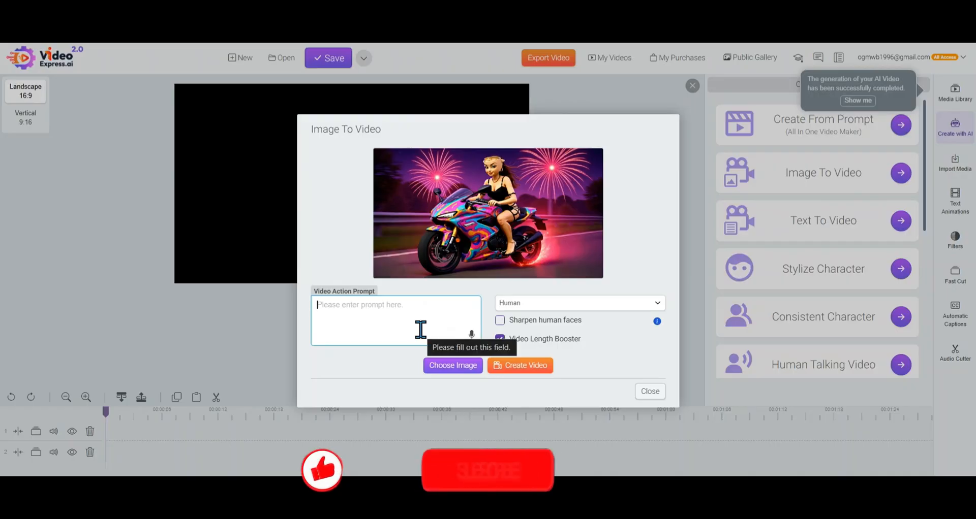
text(a women r)
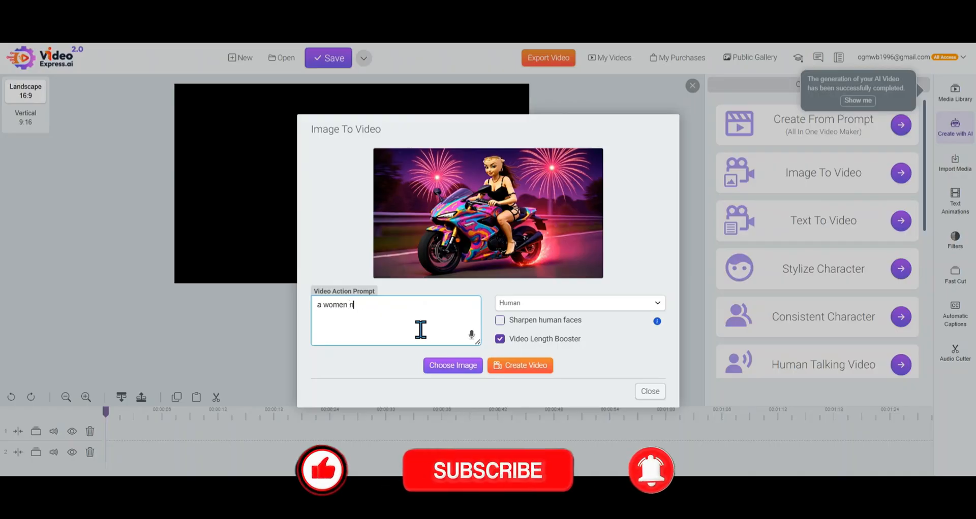
text(iding a motor)
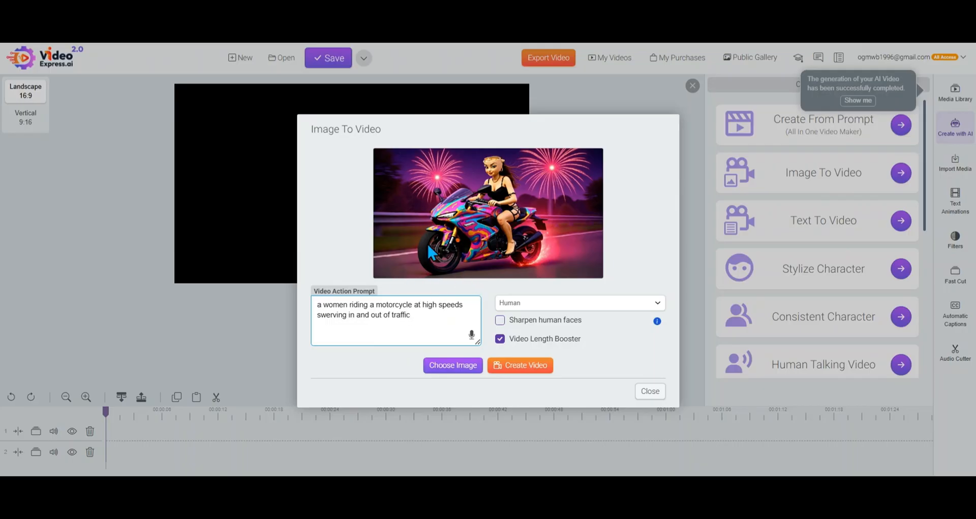
Extend the motorcycle video's action prompt with "with fireworks in the background"
text(with fireworks in the backgr)
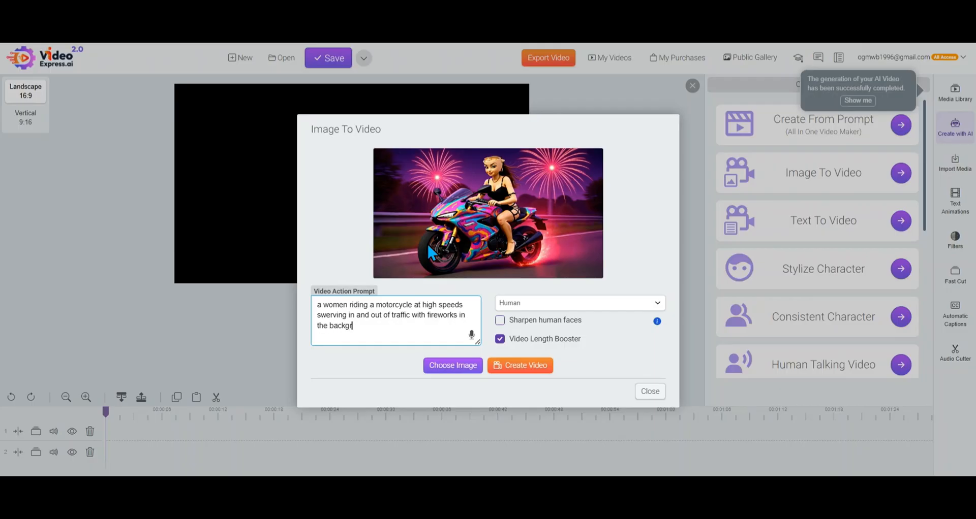
text(ound)
Set the motorcycle image's style to Other, create the video and close Image To Video
click(622, 305)
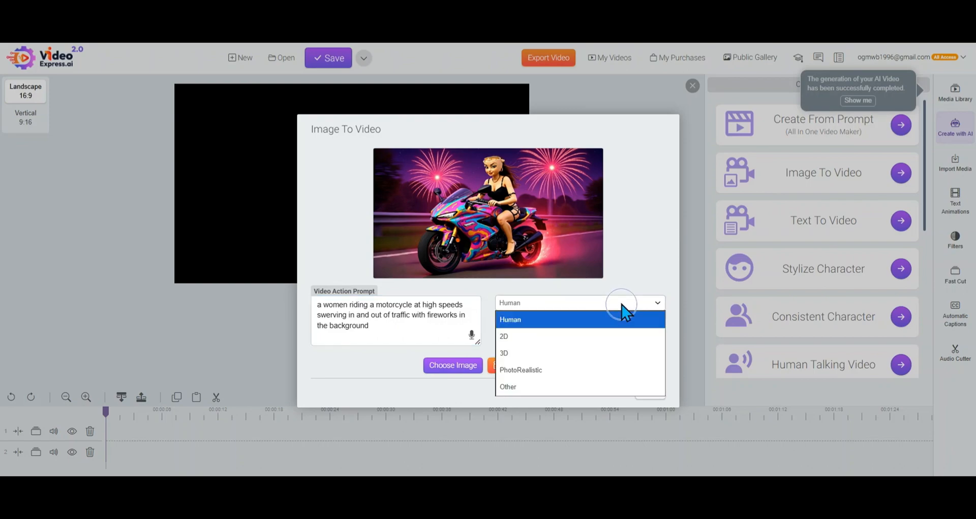
click(559, 387)
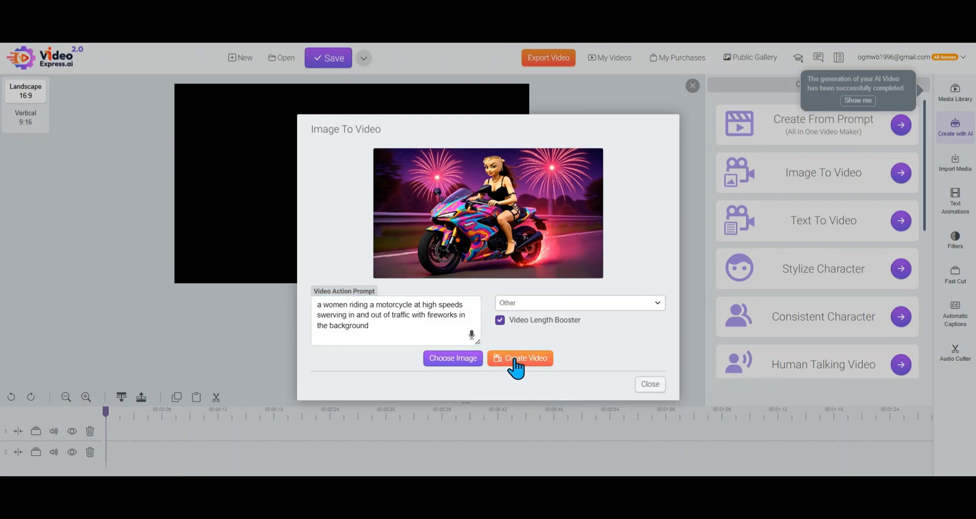
click(516, 367)
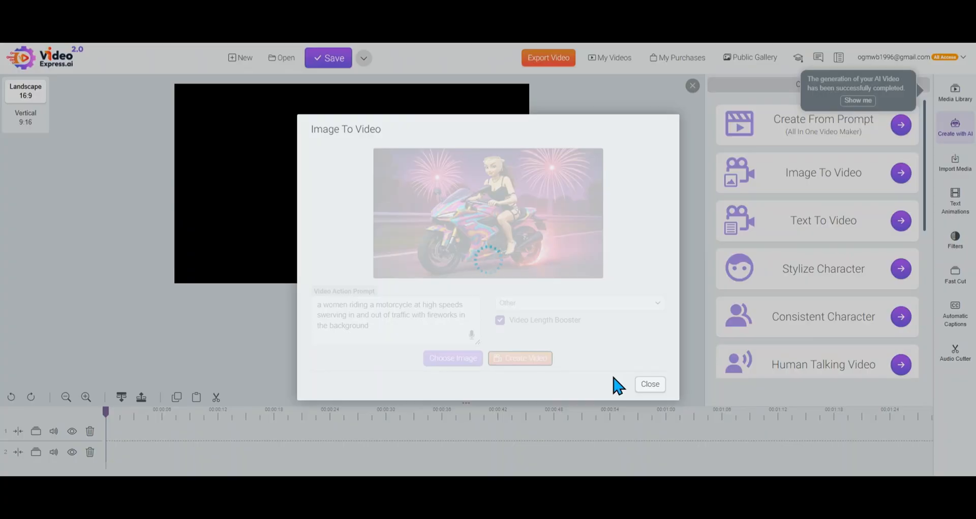
click(651, 401)
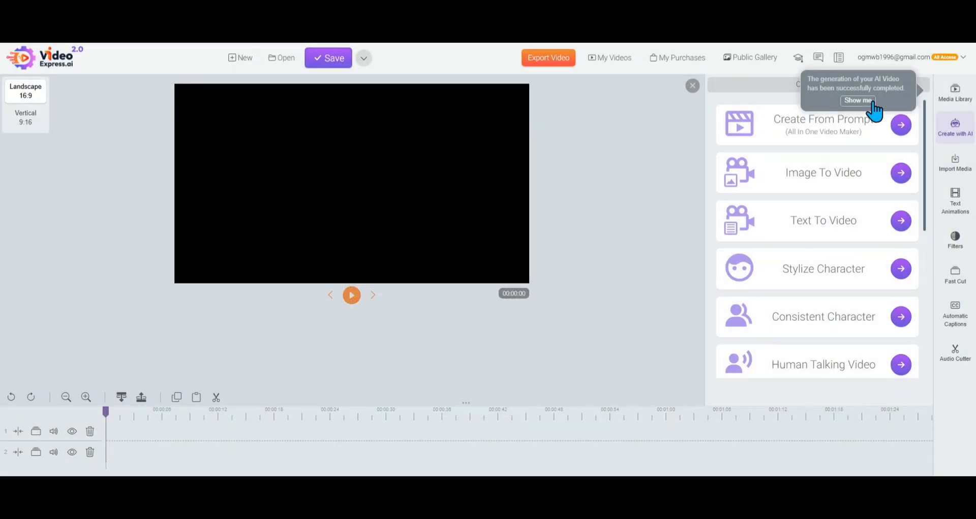
Show the finished AI videos in the expanded media library and play the donkey video
click(863, 103)
click(922, 86)
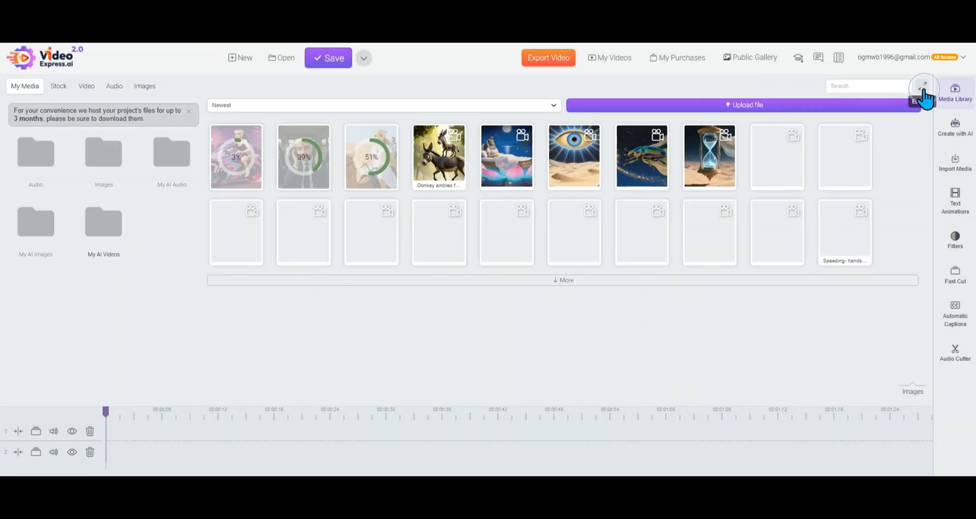
right_click(440, 154)
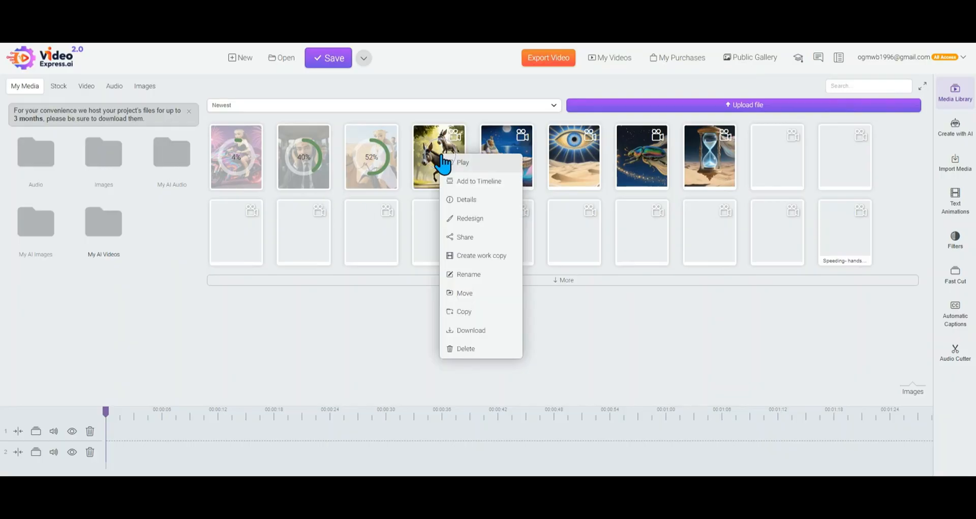
click(461, 164)
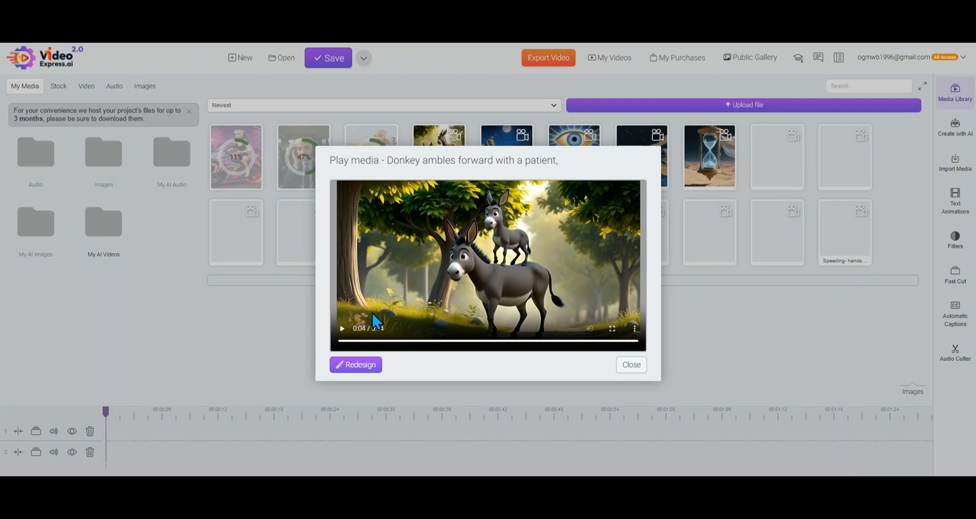
click(360, 366)
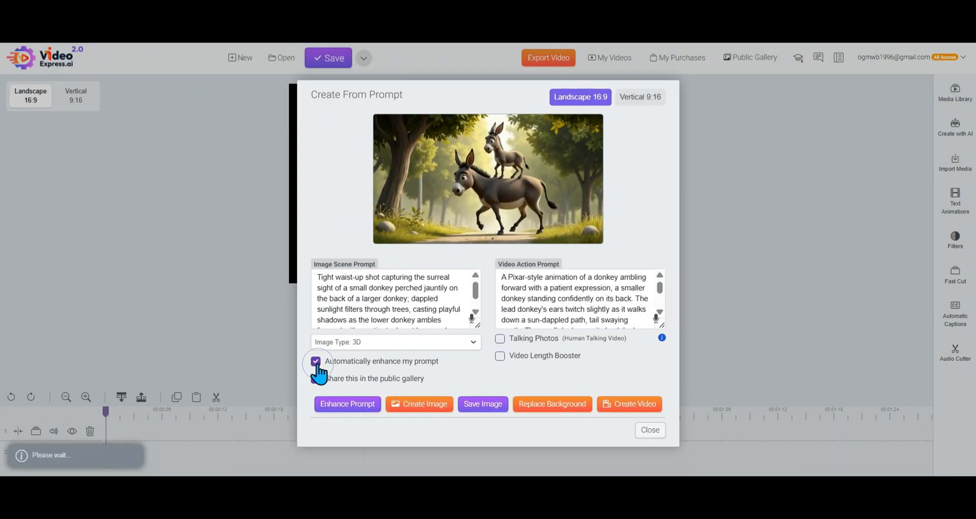
click(315, 362)
click(315, 379)
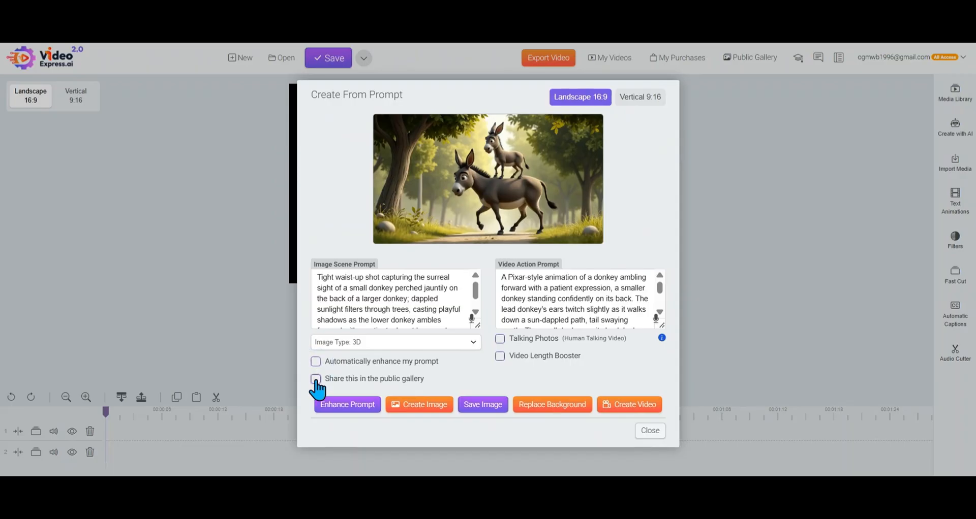
click(500, 357)
click(651, 436)
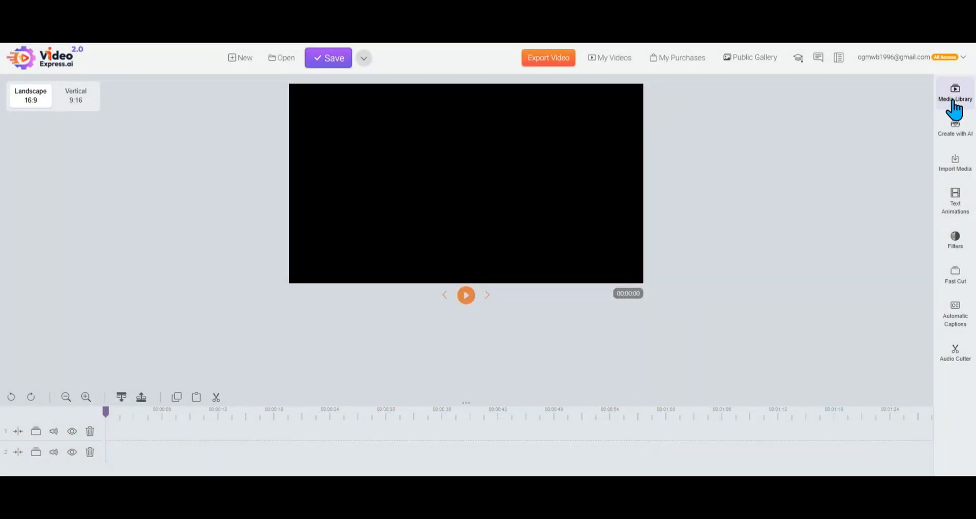
Play the donkey video from My AI Videos to its end and save the final frame as a PNG named "donkey riding a donkey"
click(942, 102)
click(922, 87)
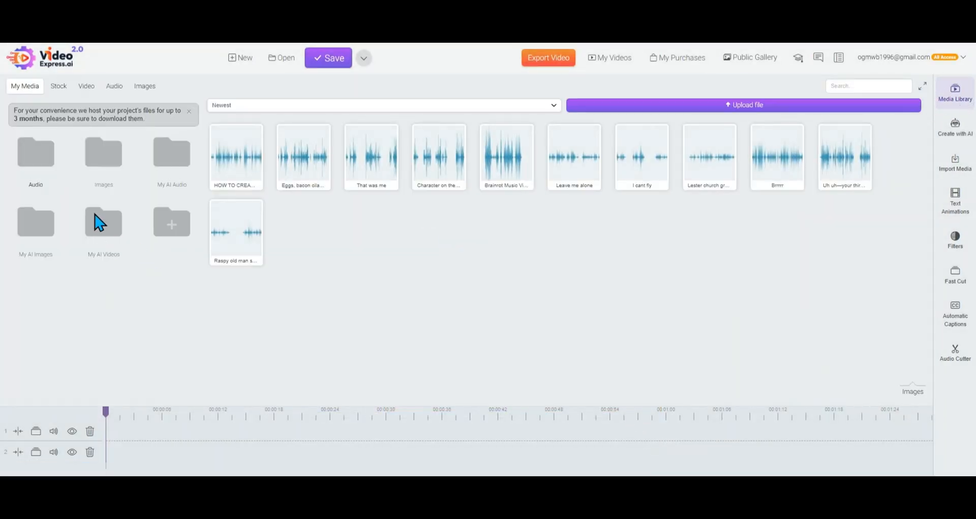
click(118, 223)
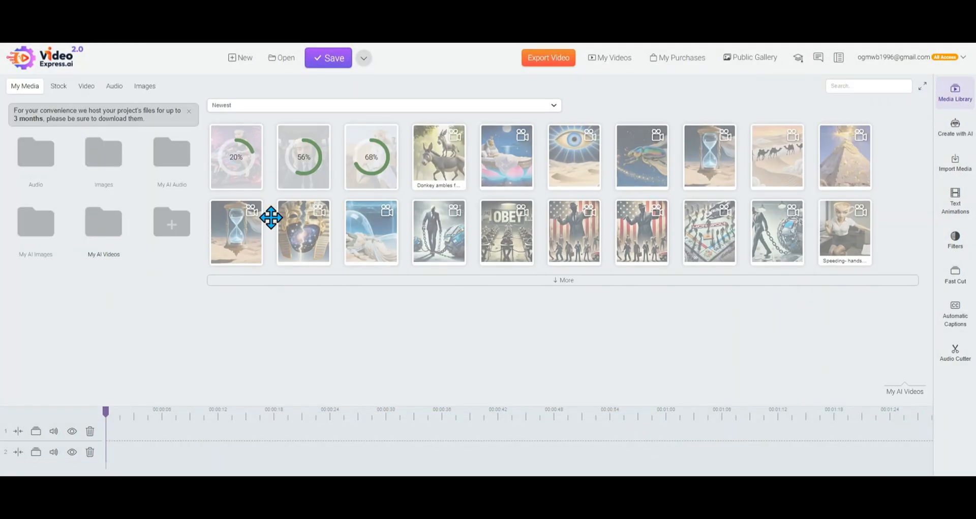
right_click(444, 175)
click(462, 184)
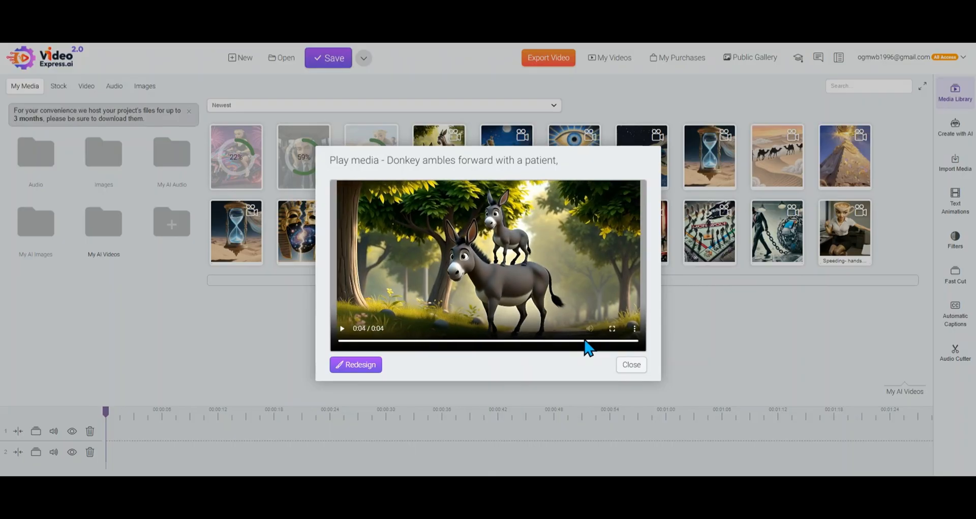
right_click(525, 260)
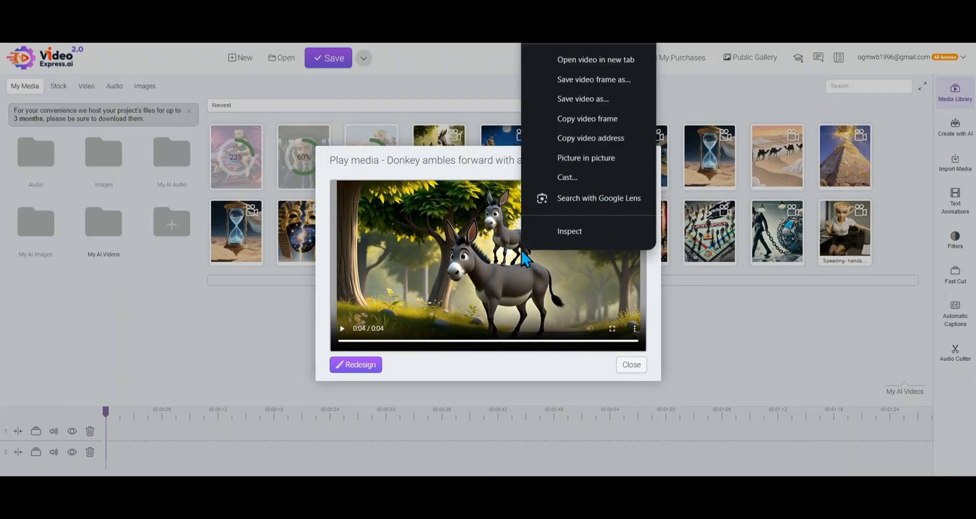
click(605, 80)
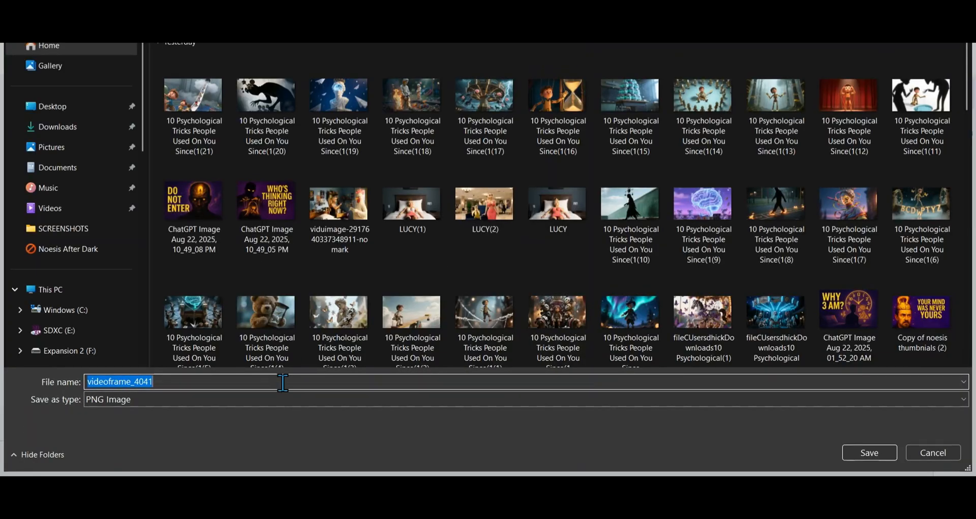
text(donkey riding a donkey)
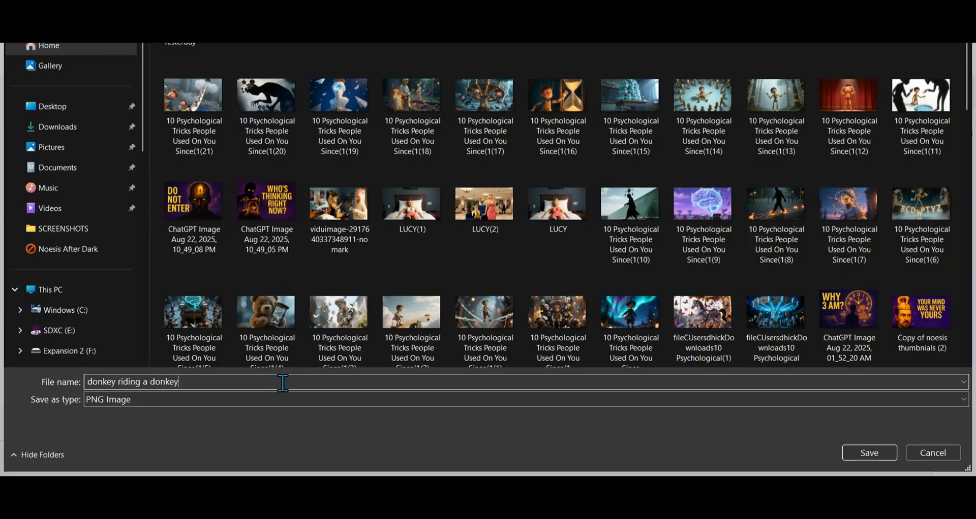
click(864, 453)
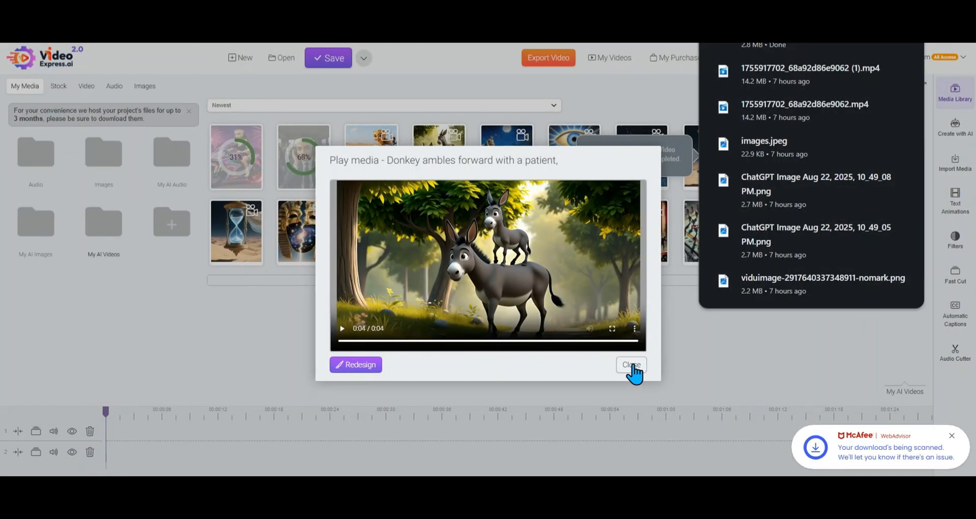
click(632, 365)
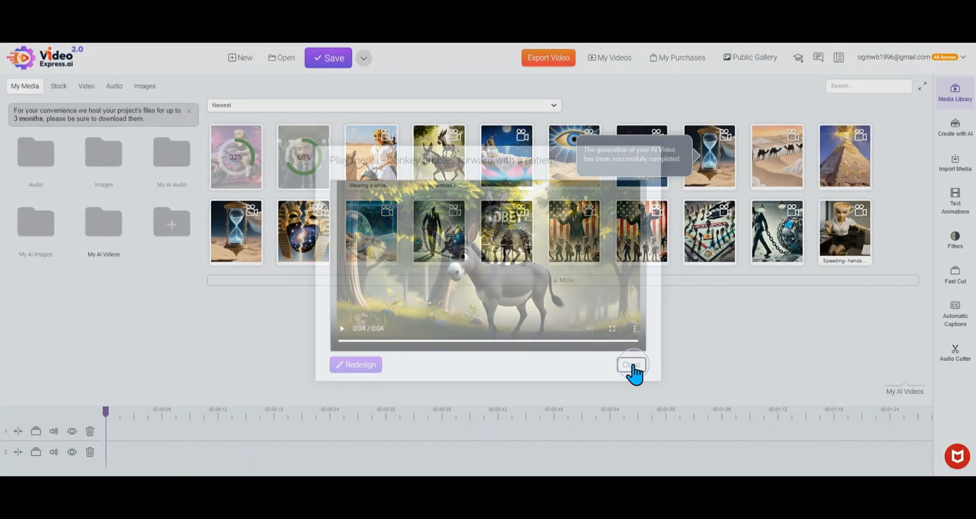
right_click(444, 165)
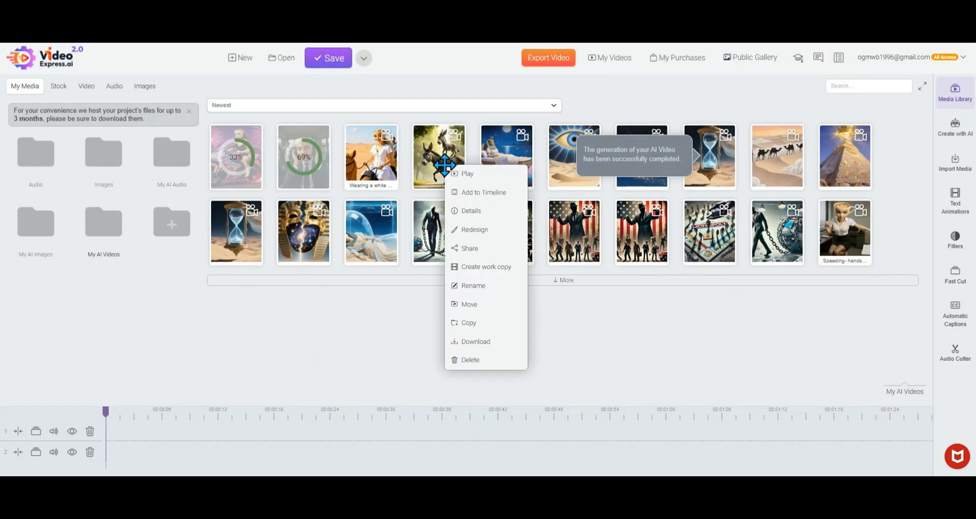
click(481, 231)
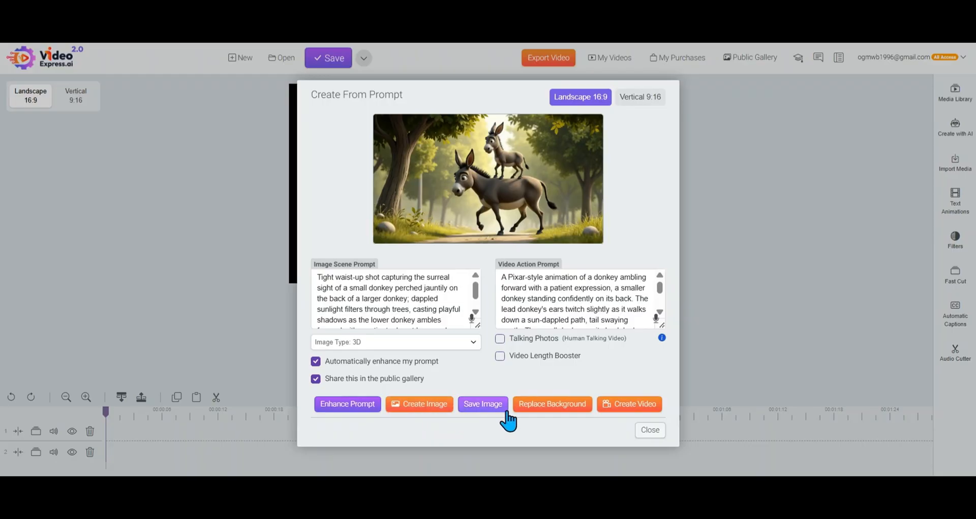
click(650, 432)
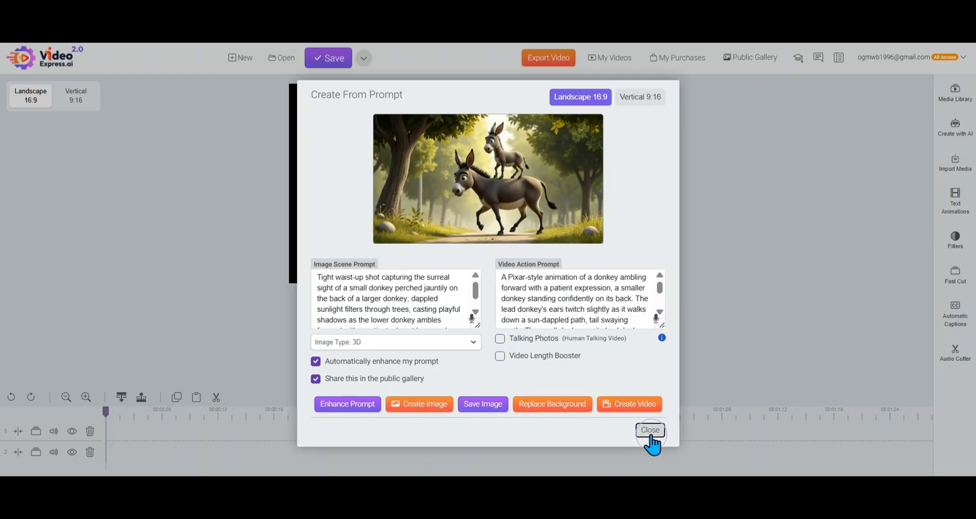
Start a new Image To Video and browse the stored images for its source image
click(955, 121)
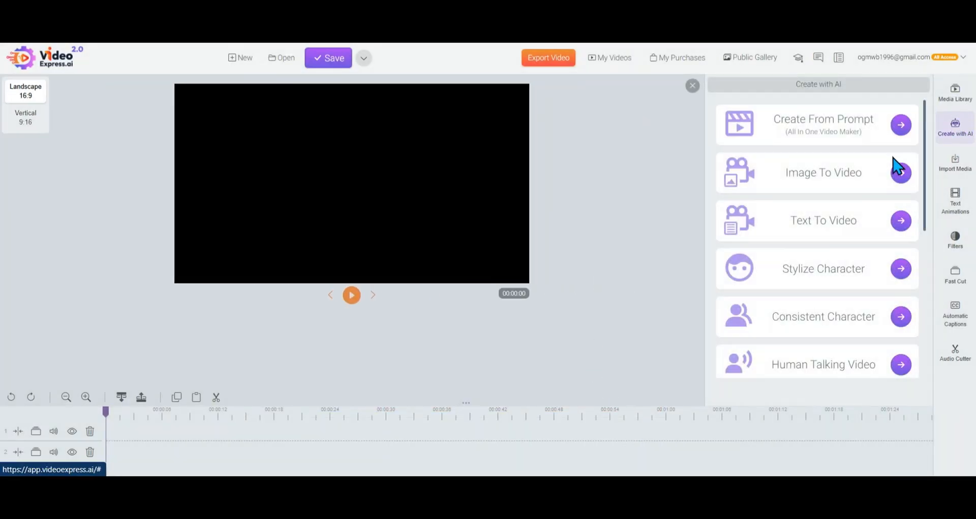
click(906, 175)
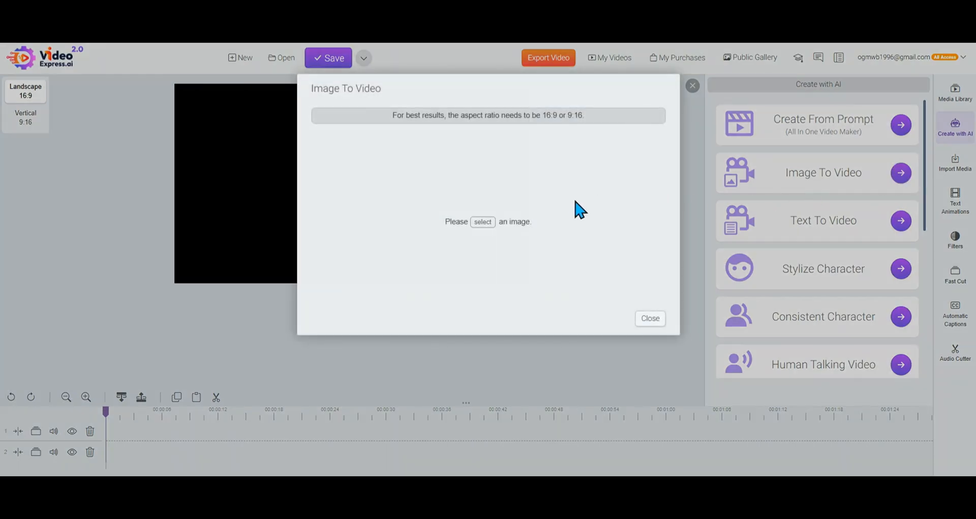
click(483, 221)
click(488, 163)
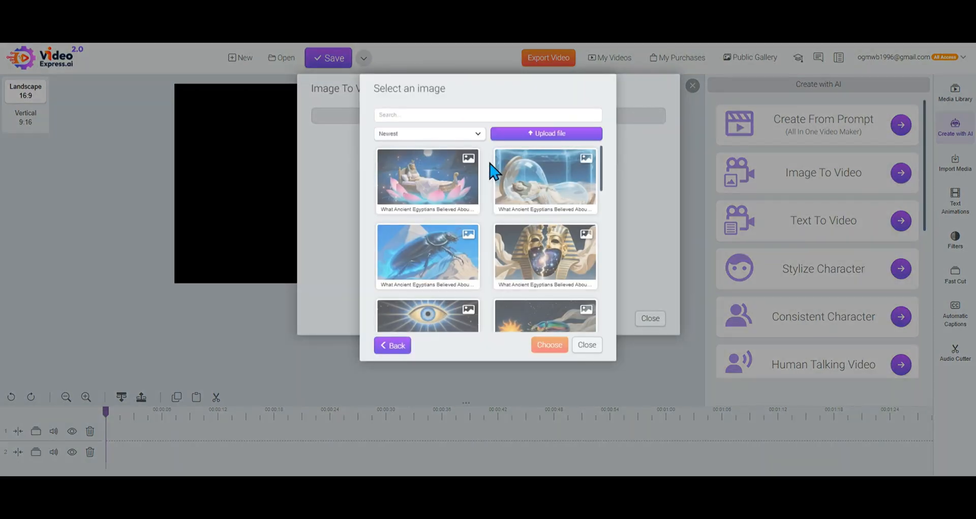
Upload "donkey riding a donkey" from the Downloads folder and choose it as the source image
click(525, 135)
click(460, 249)
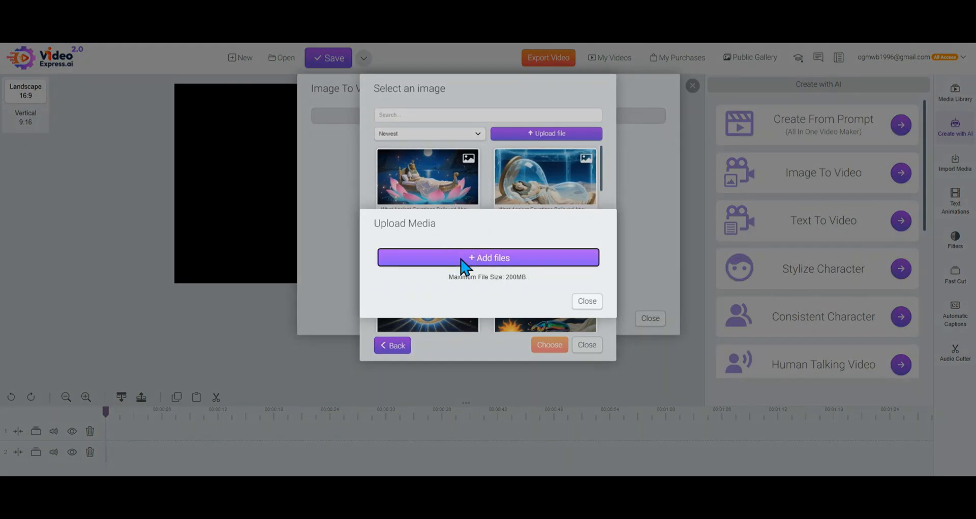
scroll(95, 83, up, 5)
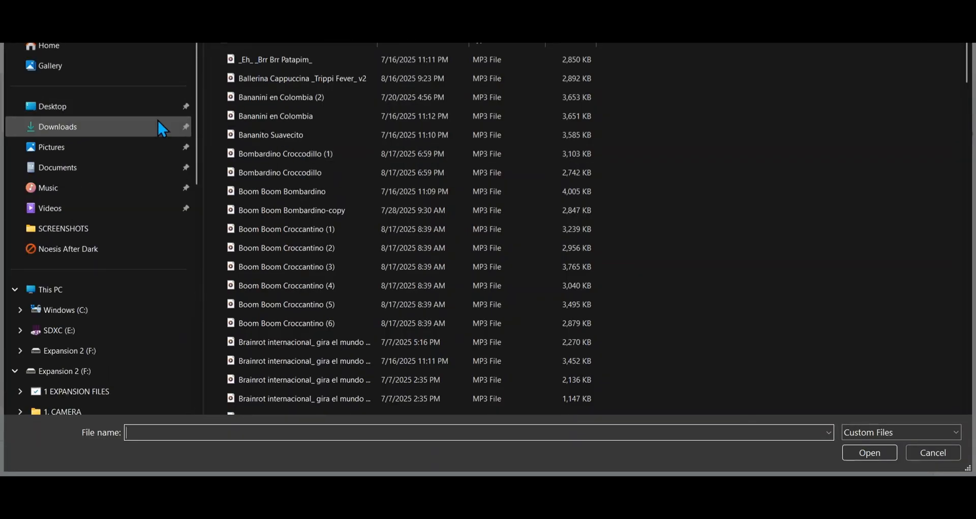
click(148, 122)
click(259, 95)
double_click(256, 88)
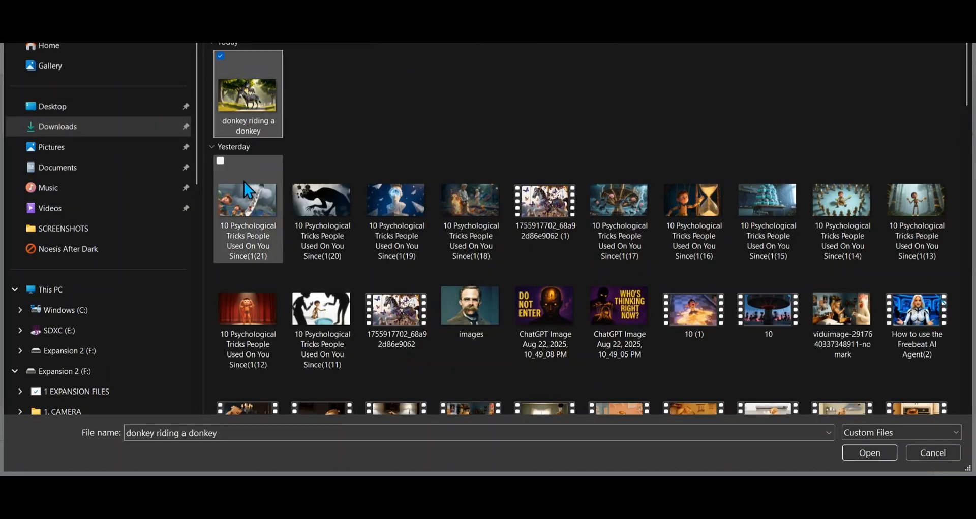
click(476, 310)
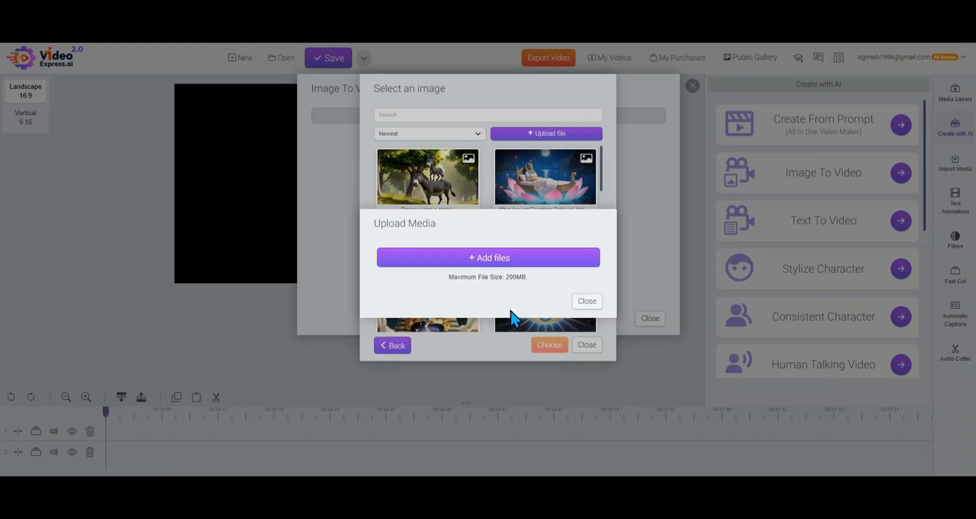
click(585, 302)
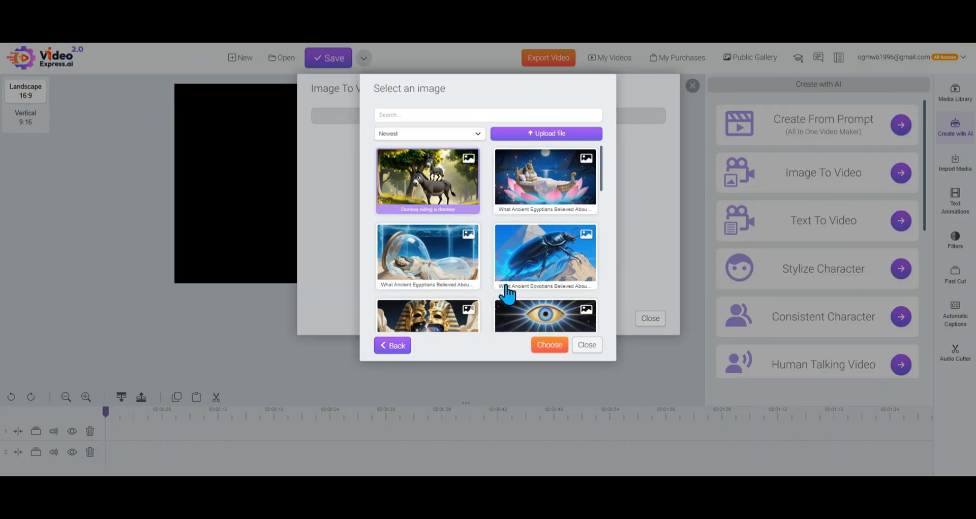
click(550, 345)
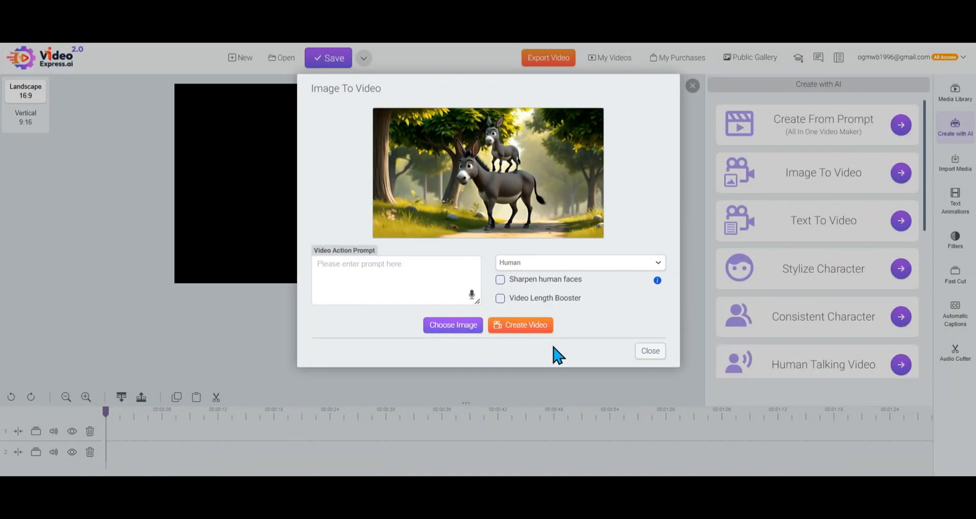
Enable Video Length Booster and enter the video action prompt "donkey ambles forward with a patient,"
click(500, 300)
click(395, 277)
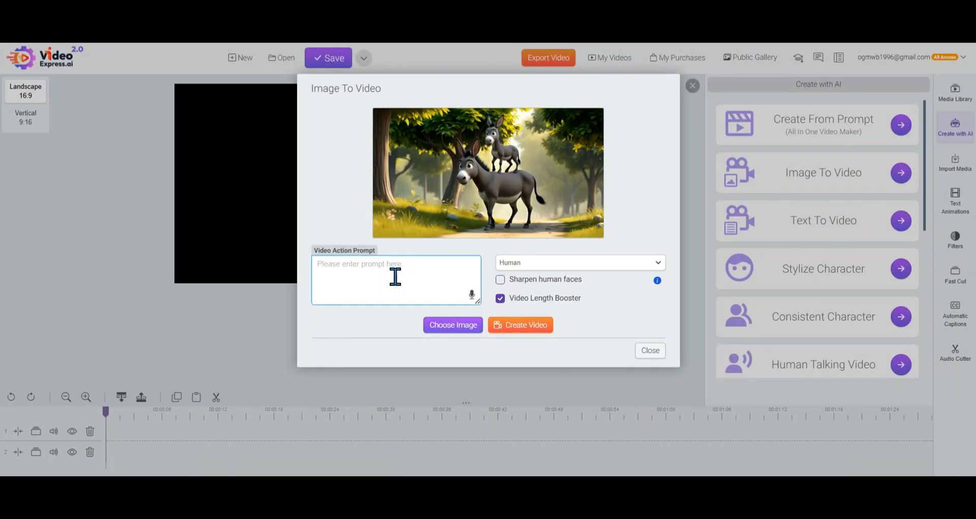
text(donkey ambles forward with a patient,)
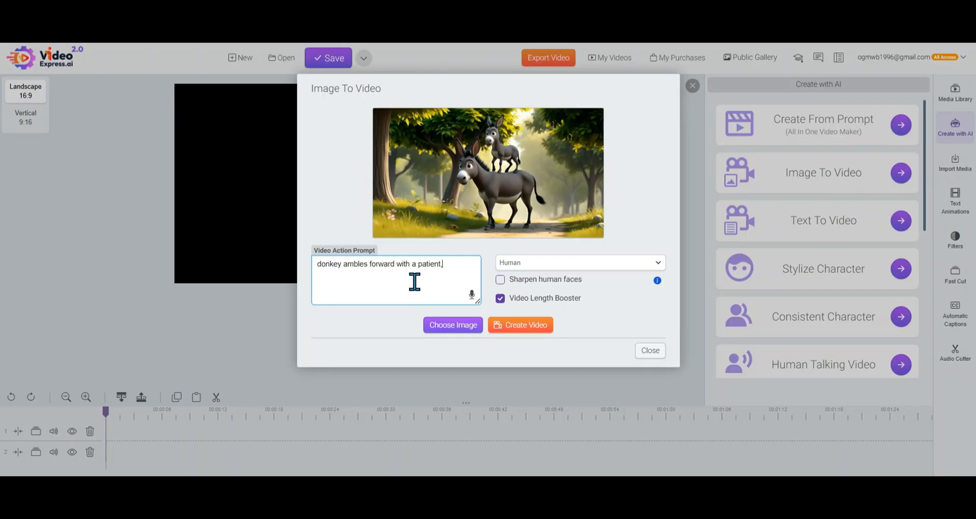
Set the donkey image's style to 3D and create the video
click(593, 268)
click(609, 315)
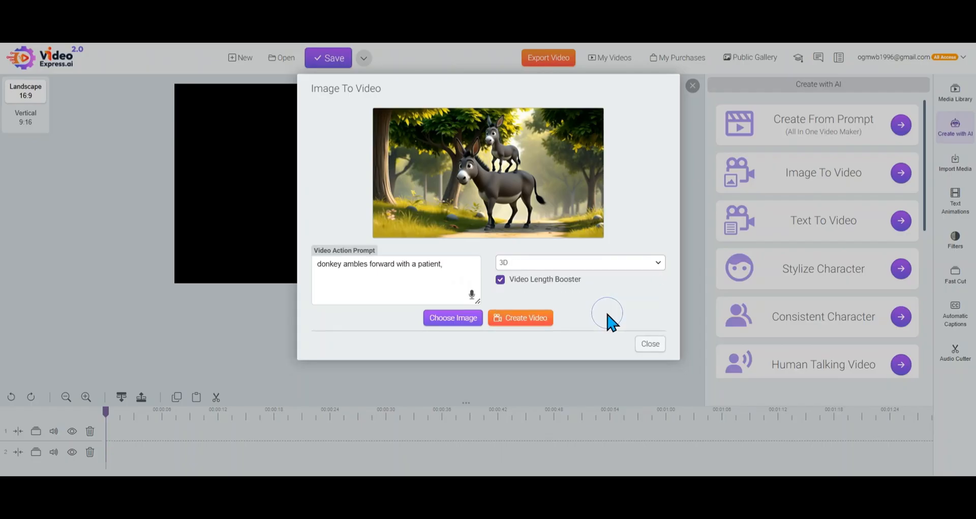
click(535, 326)
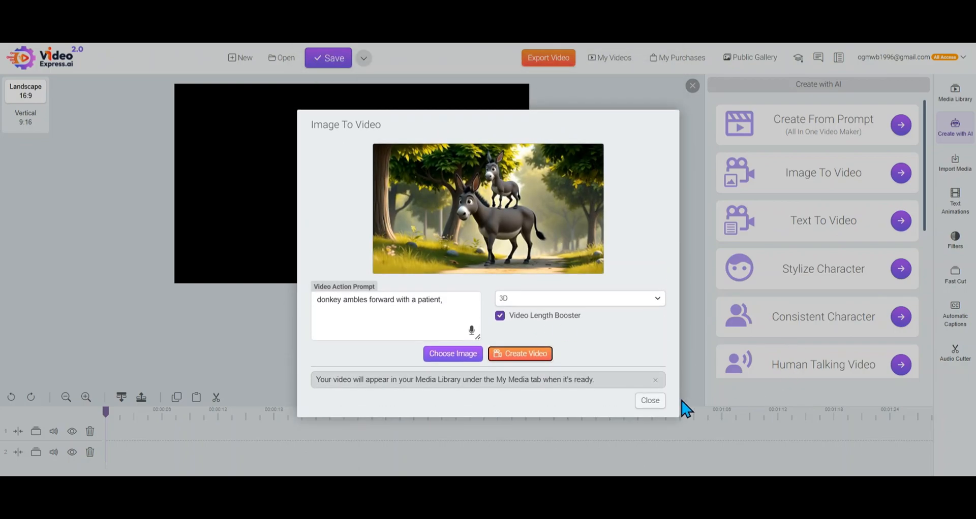
Open My AI Videos in the expanded media library and play the camel-riding video in full screen
click(653, 401)
click(940, 101)
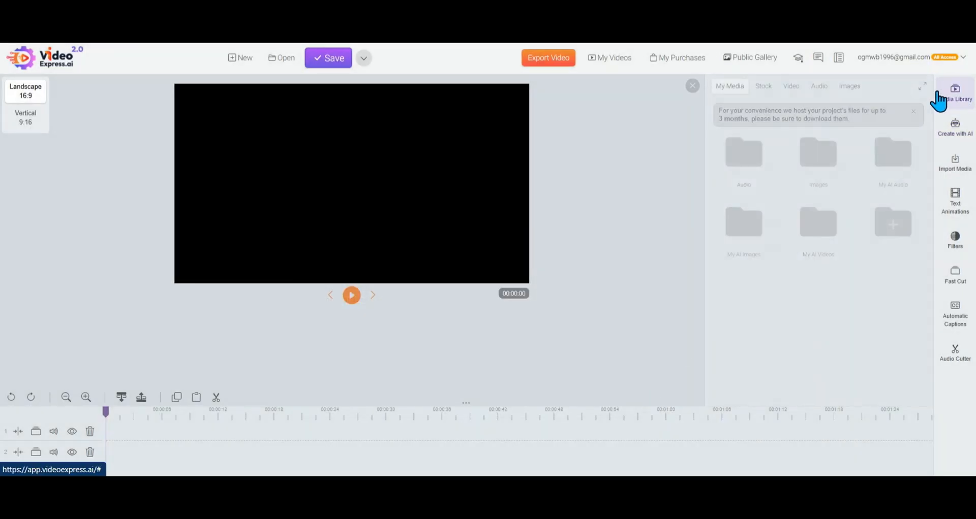
click(921, 94)
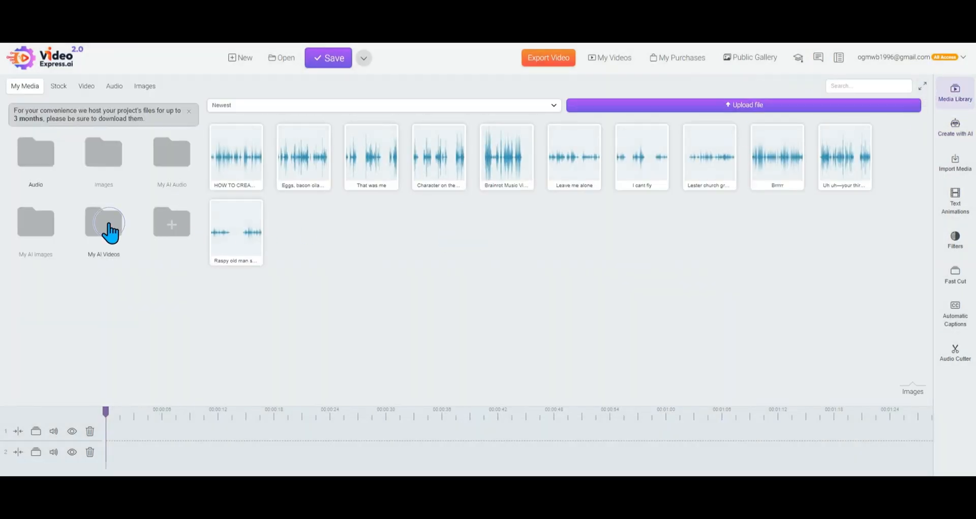
click(108, 227)
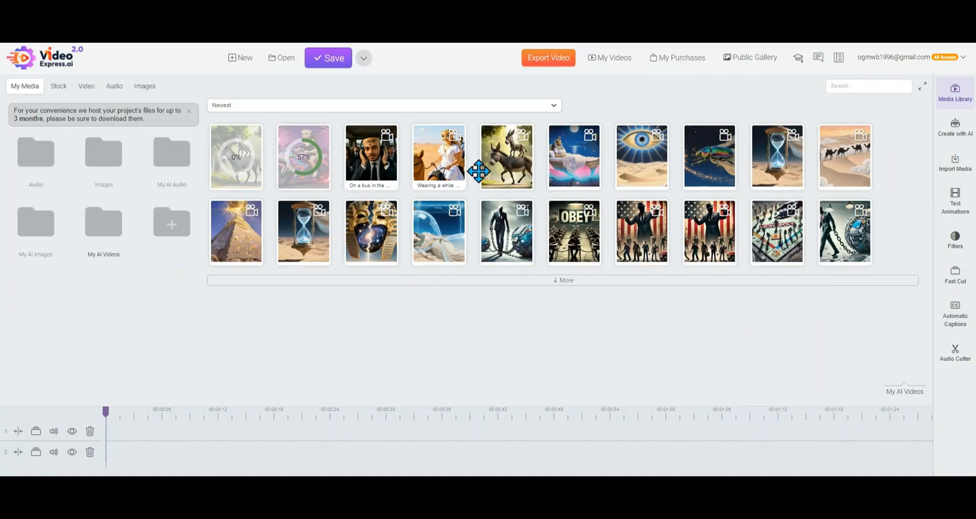
right_click(431, 172)
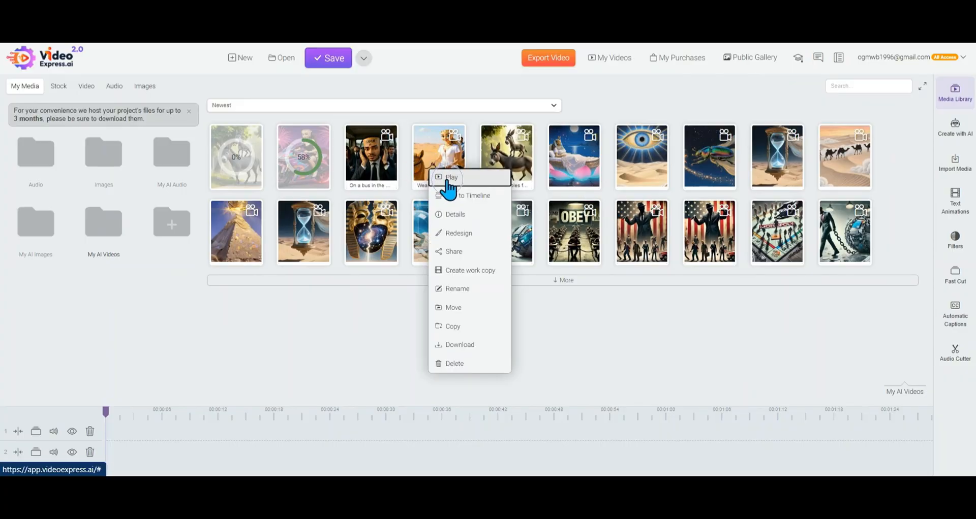
click(445, 179)
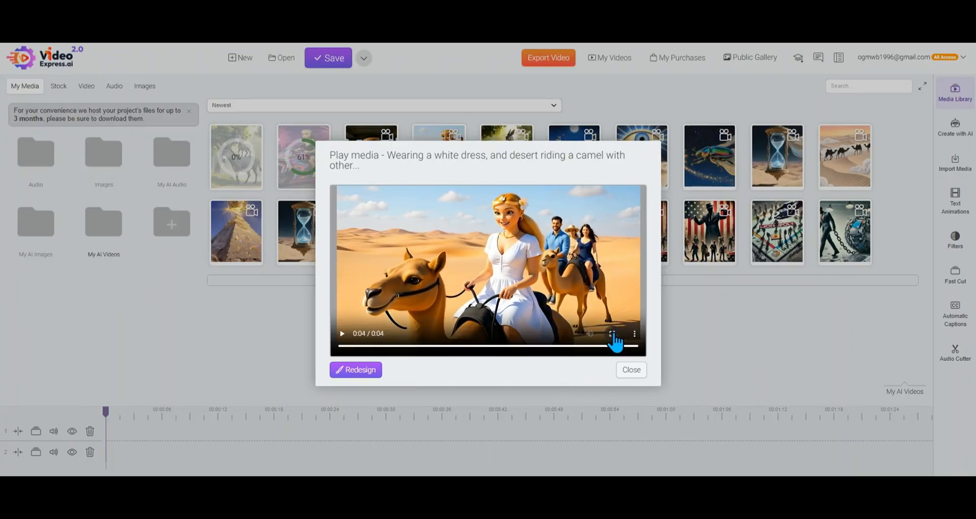
click(612, 334)
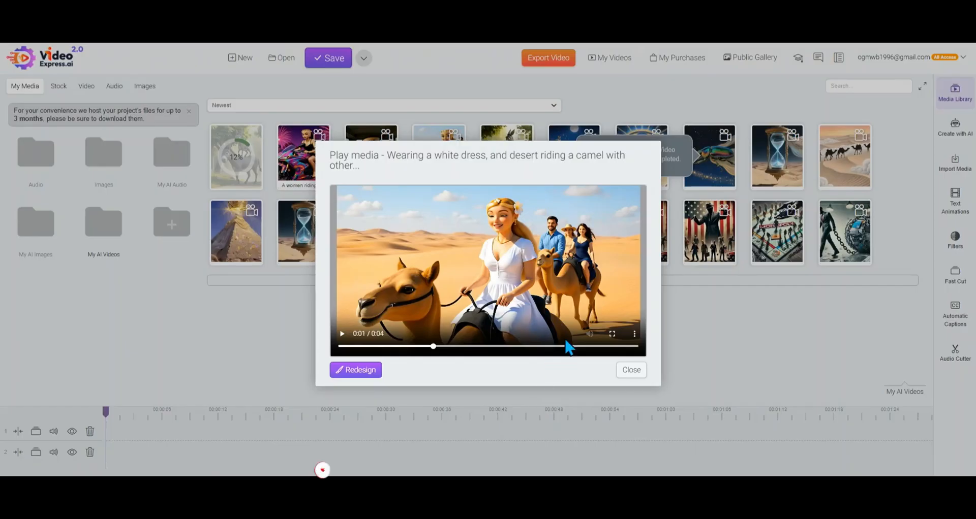
click(631, 370)
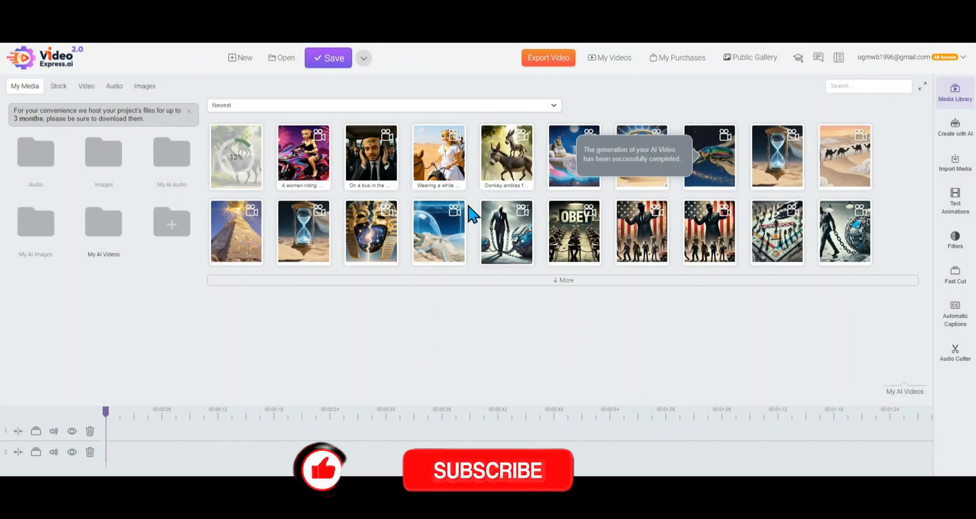
Read the video prompt and image type in the camel-riding video's details
right_click(448, 163)
click(467, 208)
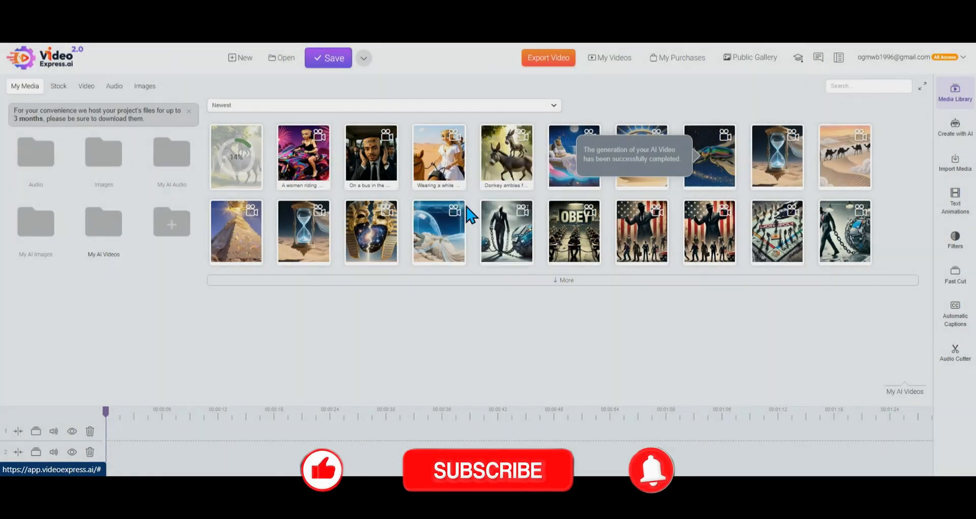
scroll(560, 305, down, 4)
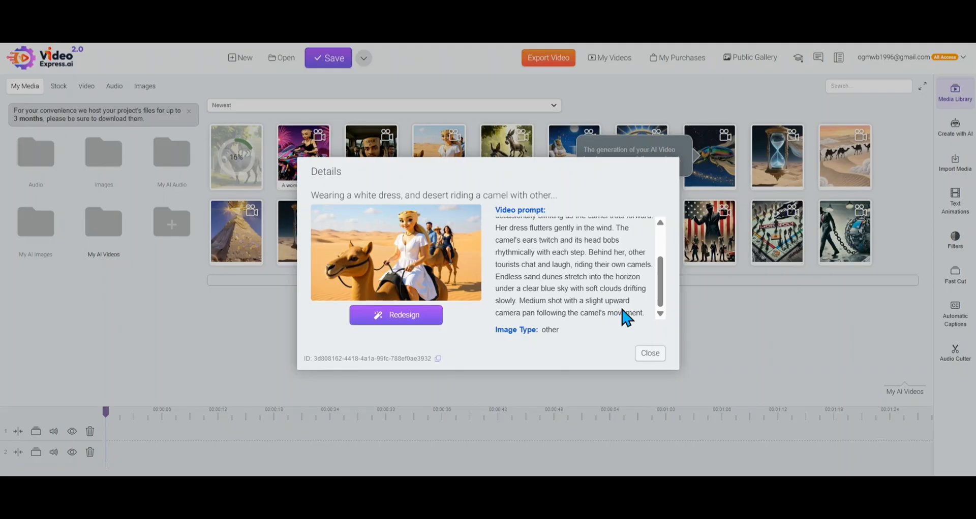
click(650, 354)
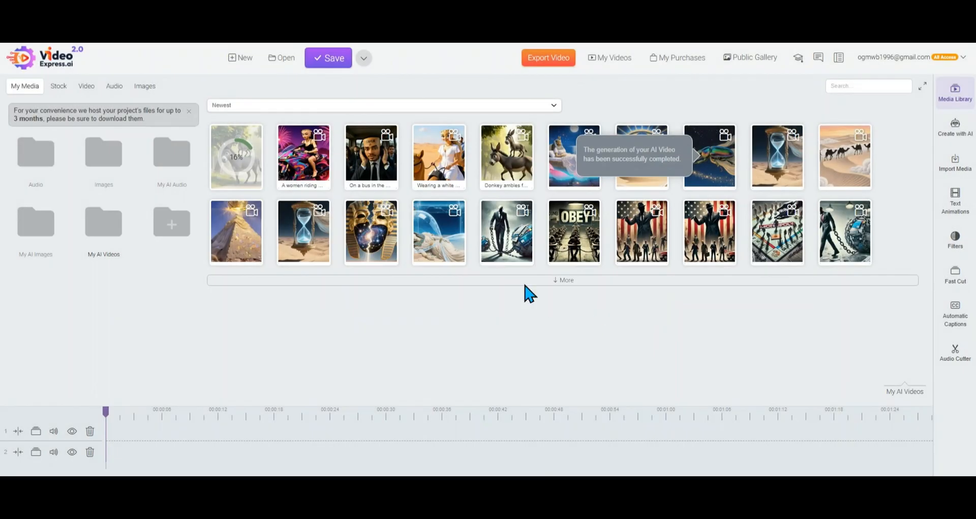
Play the bus video and the motorcycle video from My AI Videos
right_click(370, 162)
click(390, 173)
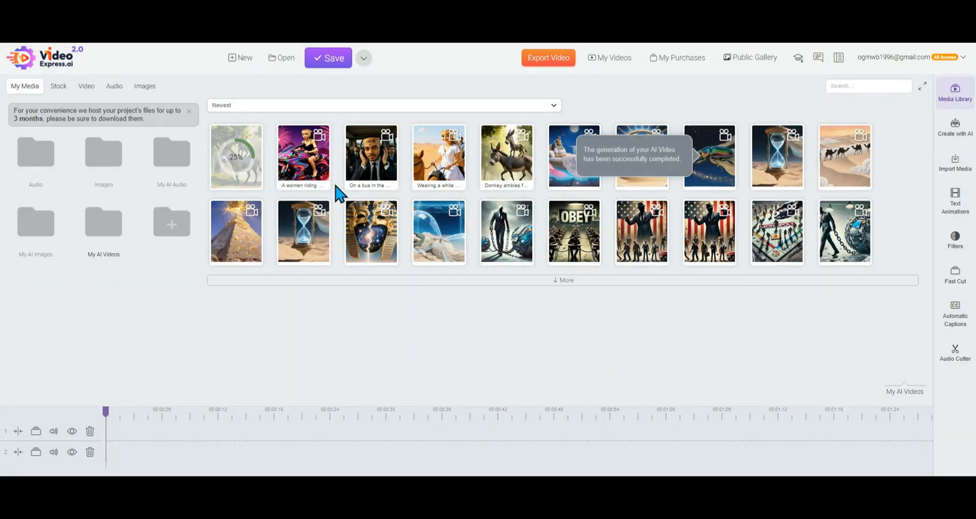
right_click(304, 163)
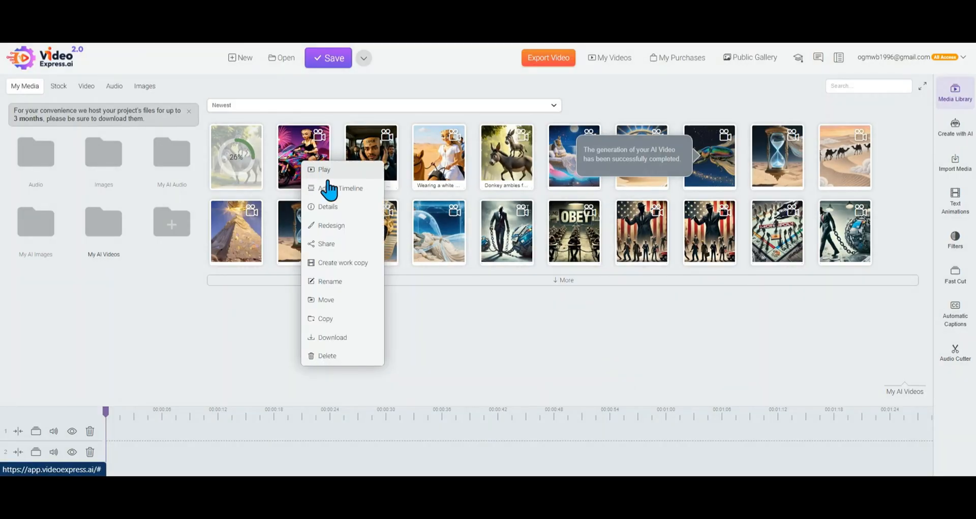
click(350, 171)
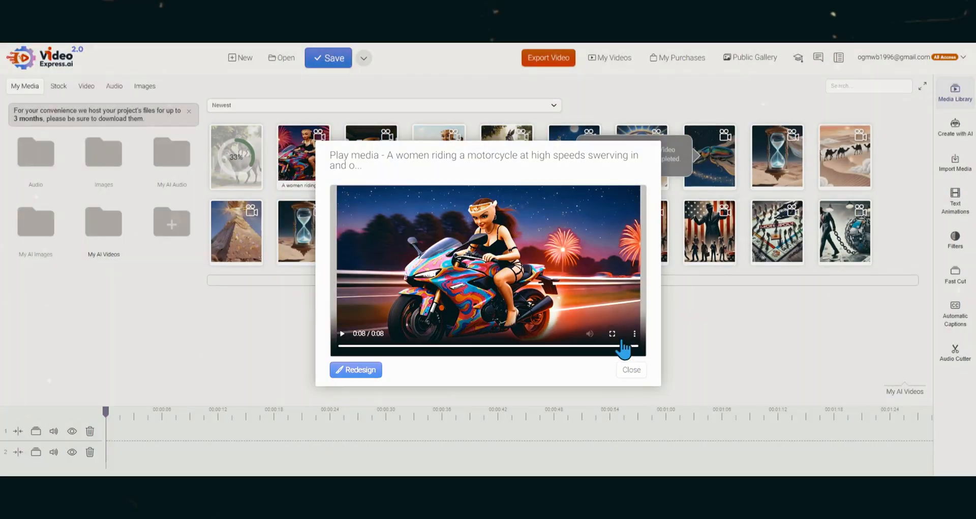
click(628, 371)
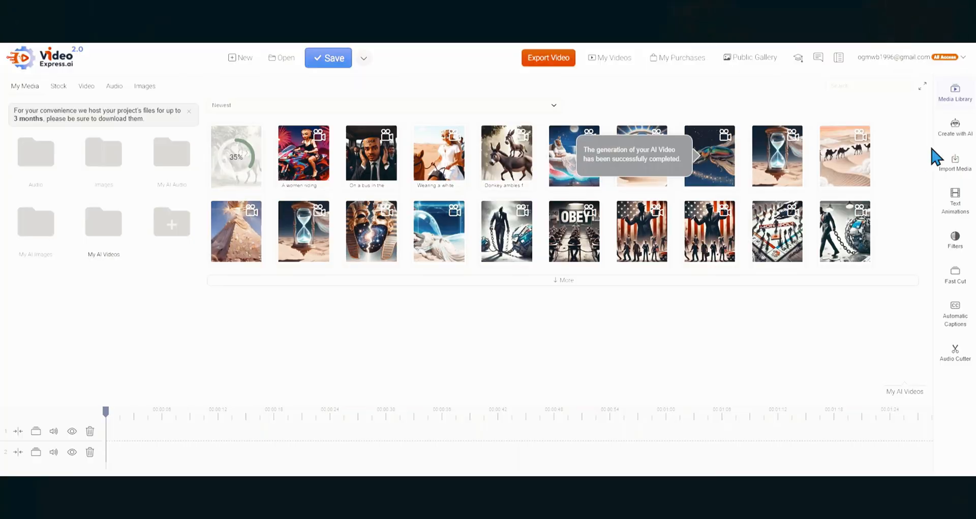
Open AI Sound Maker from the AI creation tools
click(954, 131)
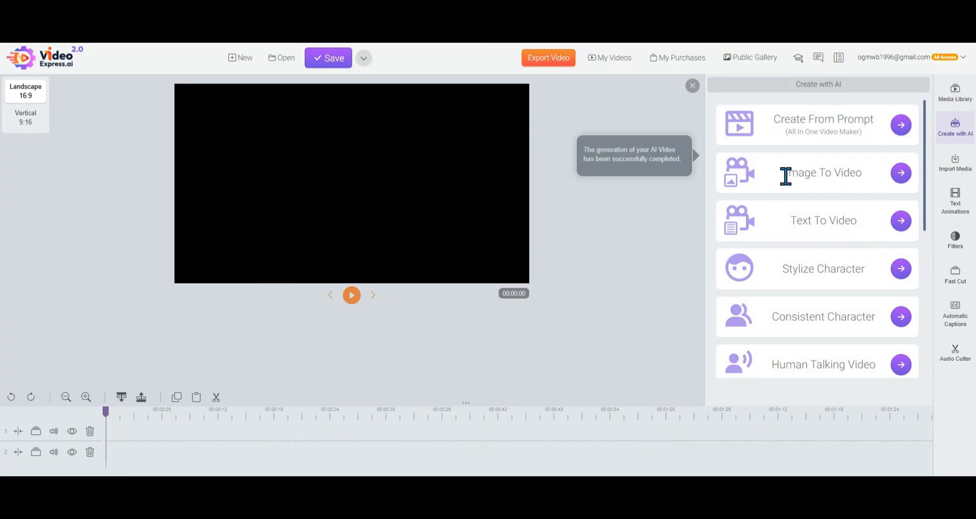
drag(784, 177, 868, 178)
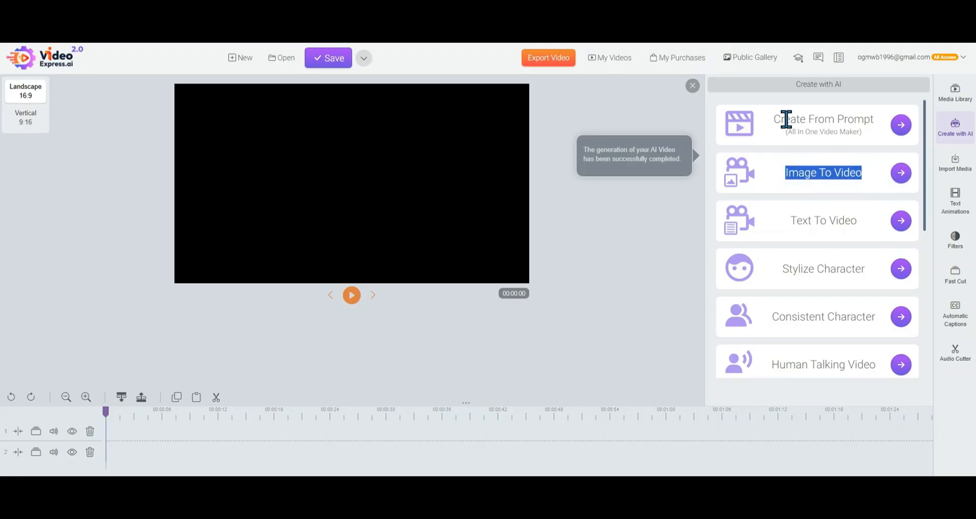
drag(775, 120, 875, 121)
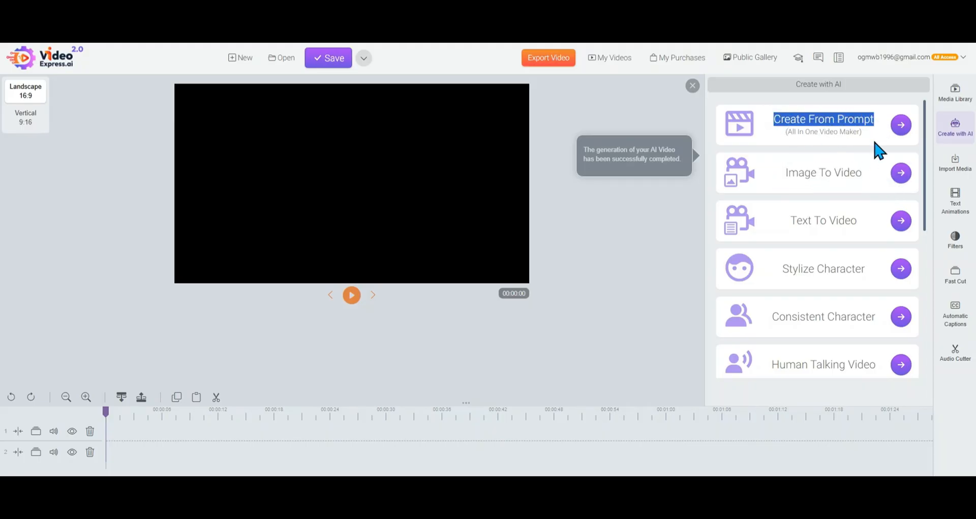
click(791, 219)
drag(791, 219, 930, 370)
drag(785, 348, 884, 350)
click(900, 349)
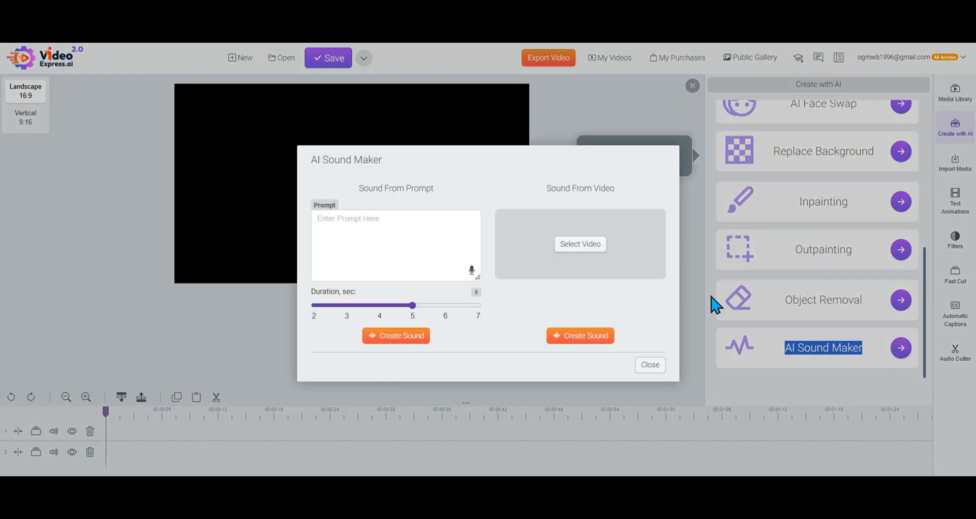
Choose the motorcycle video from My AI Videos as the Sound From Video source
click(557, 248)
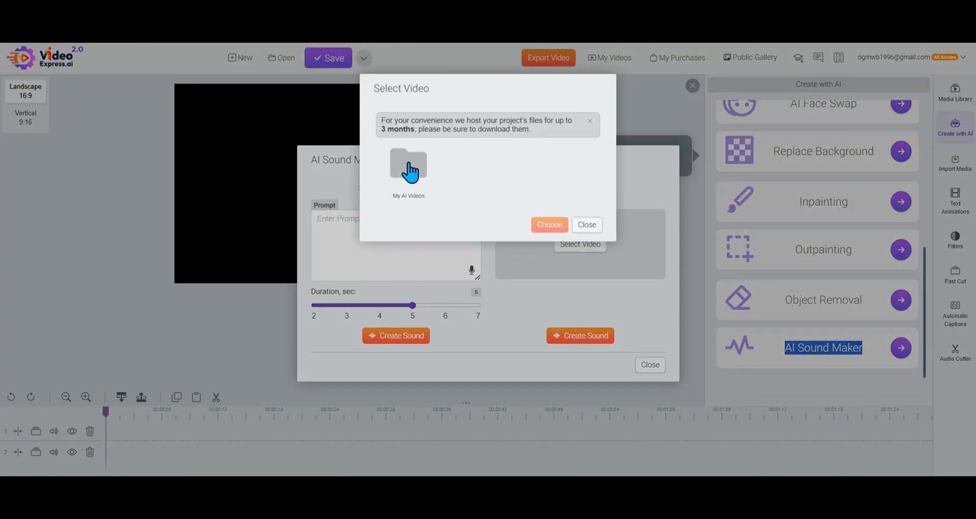
click(410, 169)
click(510, 189)
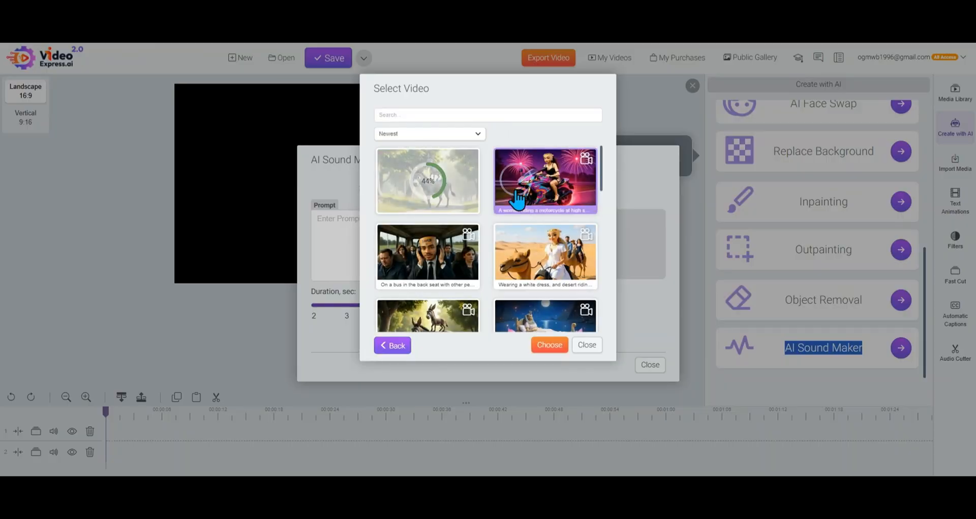
click(550, 345)
Enter the sound prompt "riding a motorcycle" and set its duration to 7 seconds
click(396, 256)
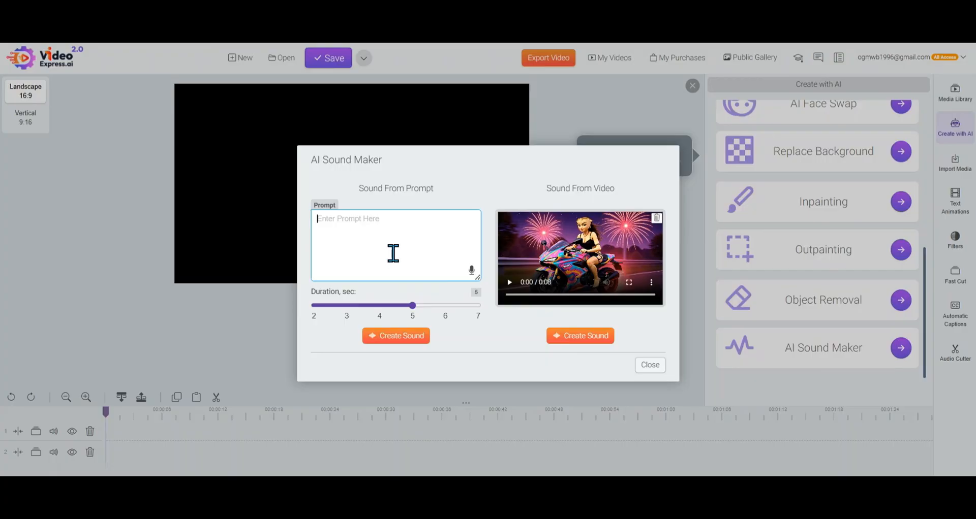
text(a)
key(BackSpace)
key(BackSpace)
key(BackSpace)
text(riding a motorcycle)
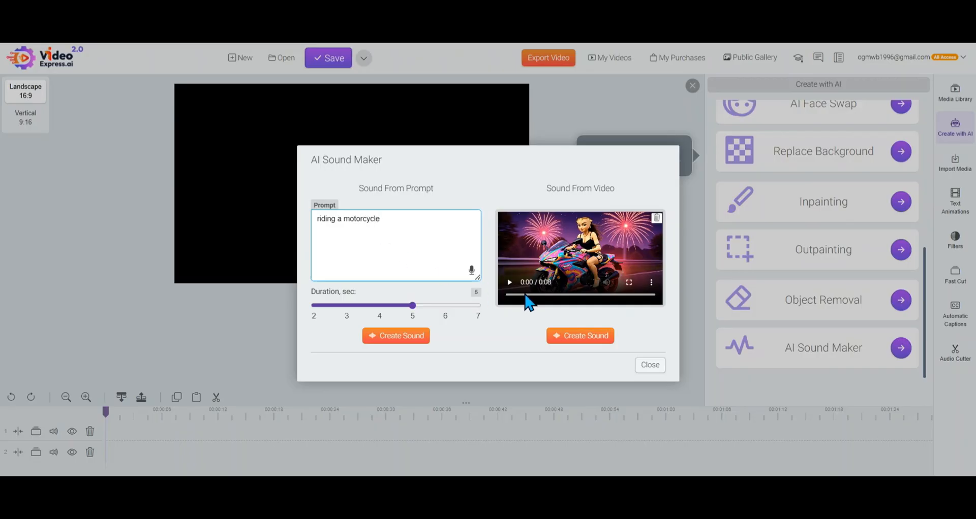
drag(413, 306, 482, 308)
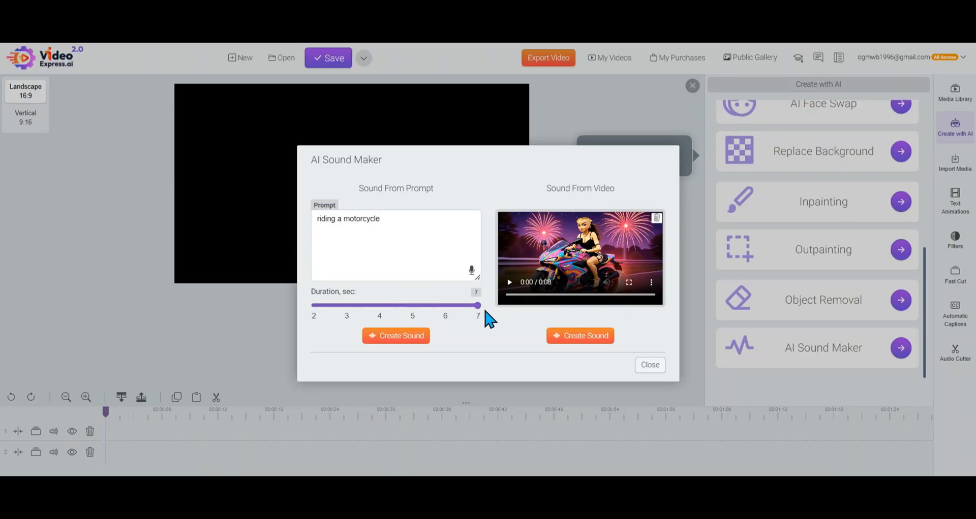
Create the sound from the selected motorcycle video and close AI Sound Maker
click(581, 338)
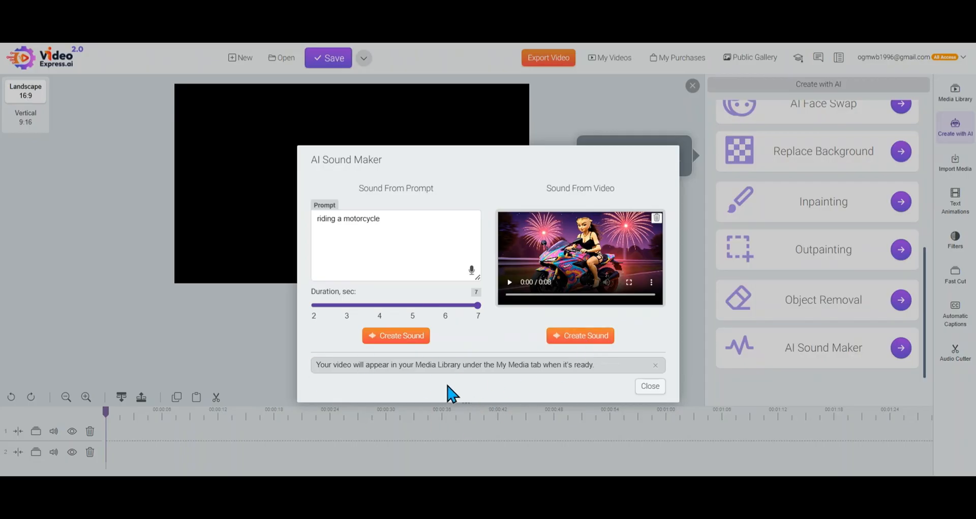
drag(316, 365, 611, 374)
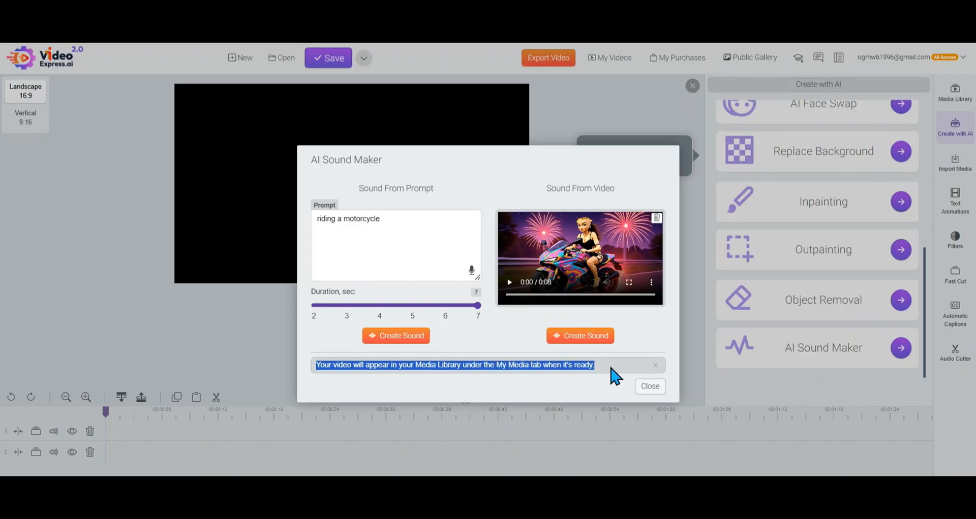
click(648, 389)
Start a Text To Video creation and disable sharing it in the public gallery
scroll(864, 161, up, 5)
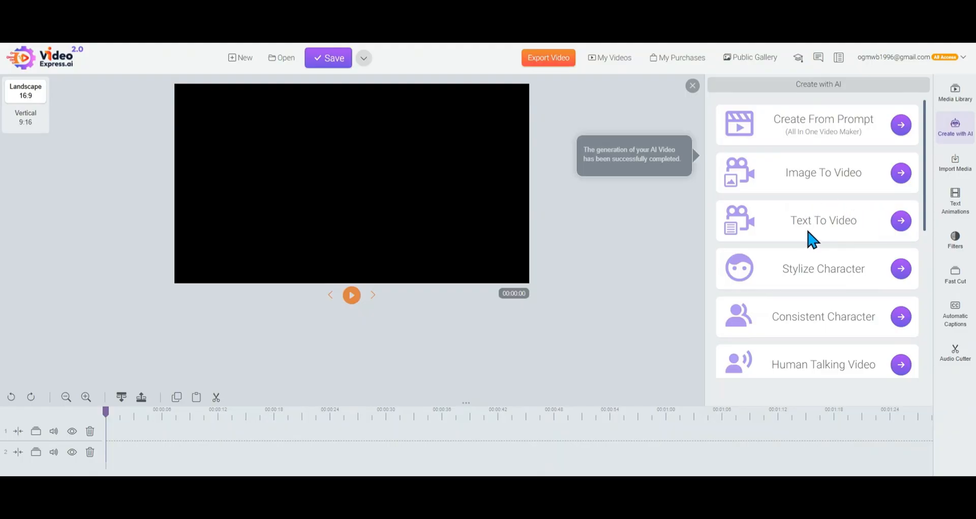
click(899, 222)
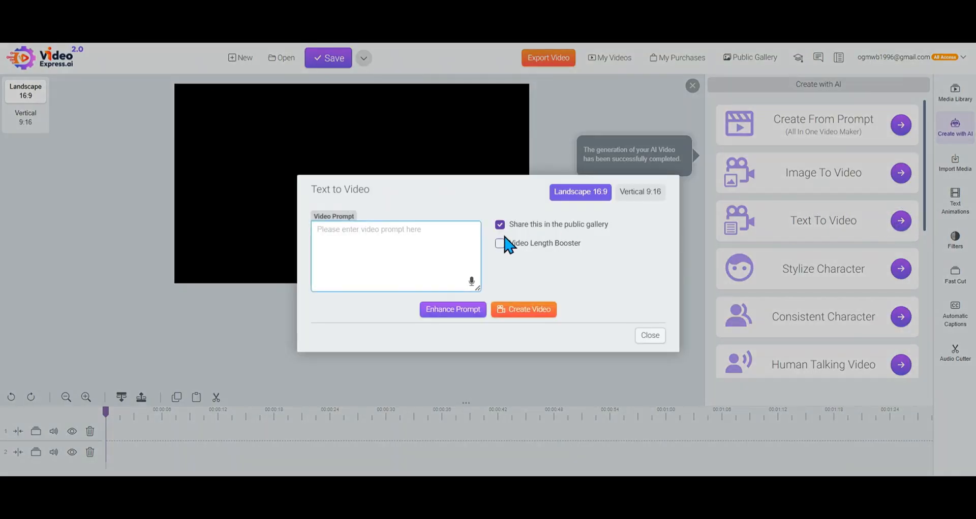
click(500, 225)
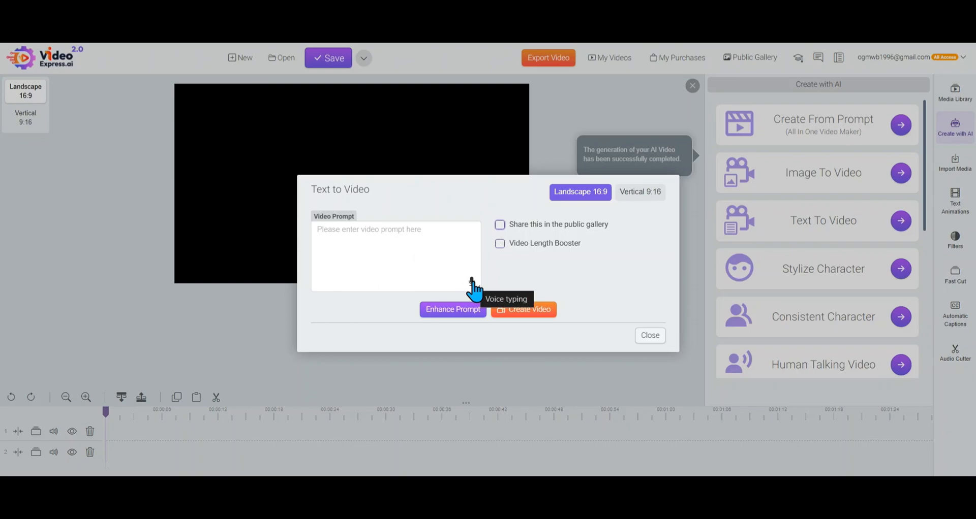
Enter the video prompt "a high speed police chase in the dessert" and create the video
click(415, 253)
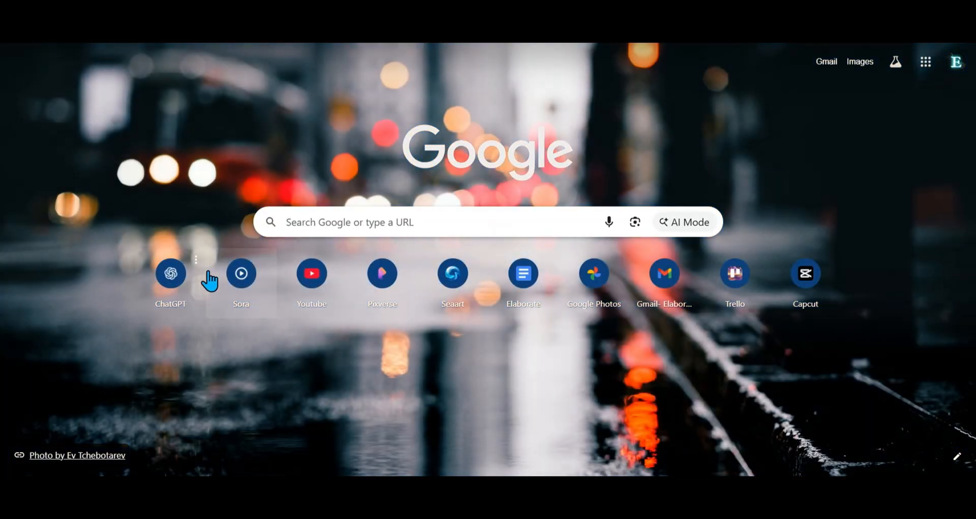
click(207, 278)
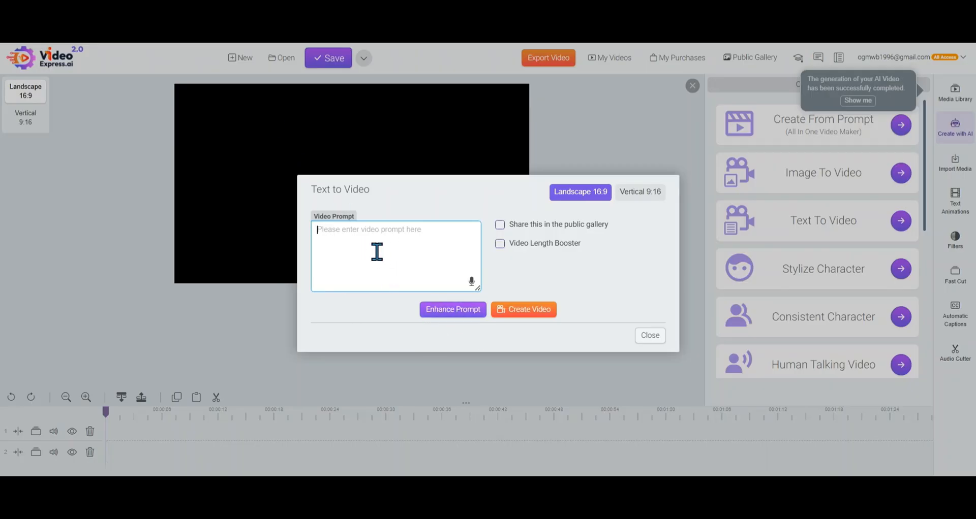
text(a)
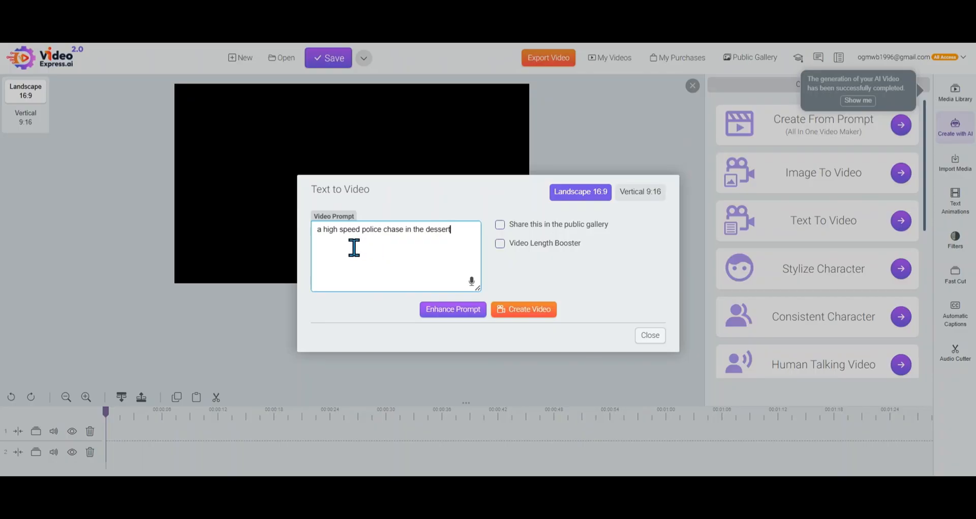
click(539, 312)
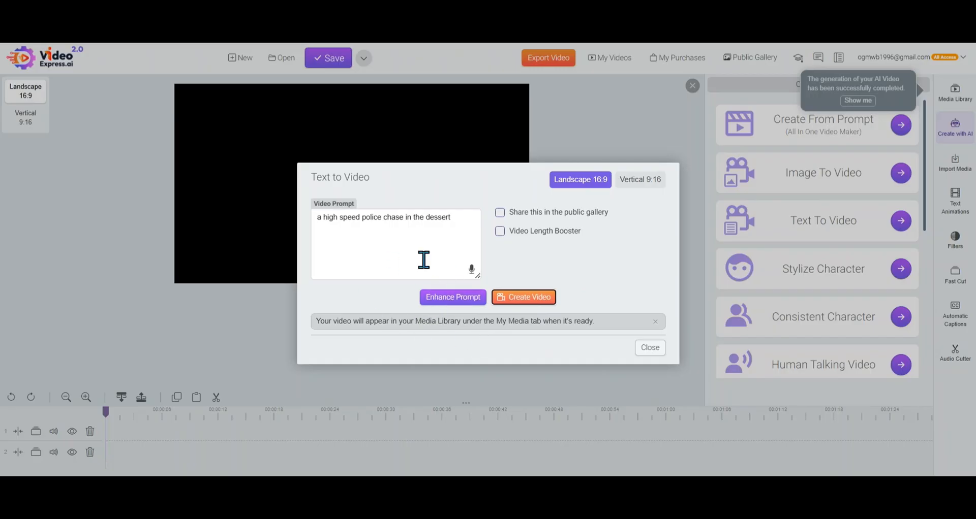
Enhance the police chase prompt and read through the expanded text
click(444, 300)
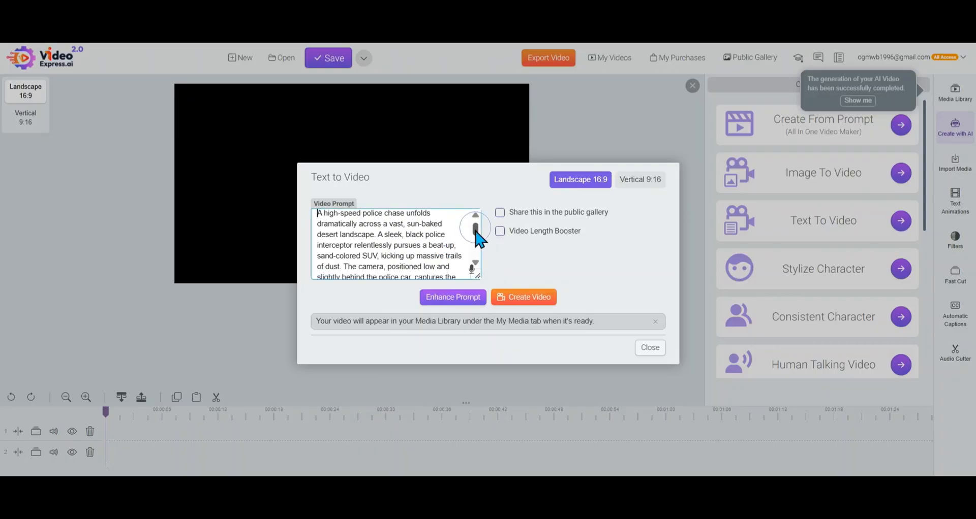
drag(475, 230, 478, 238)
scroll(476, 231, up, 1)
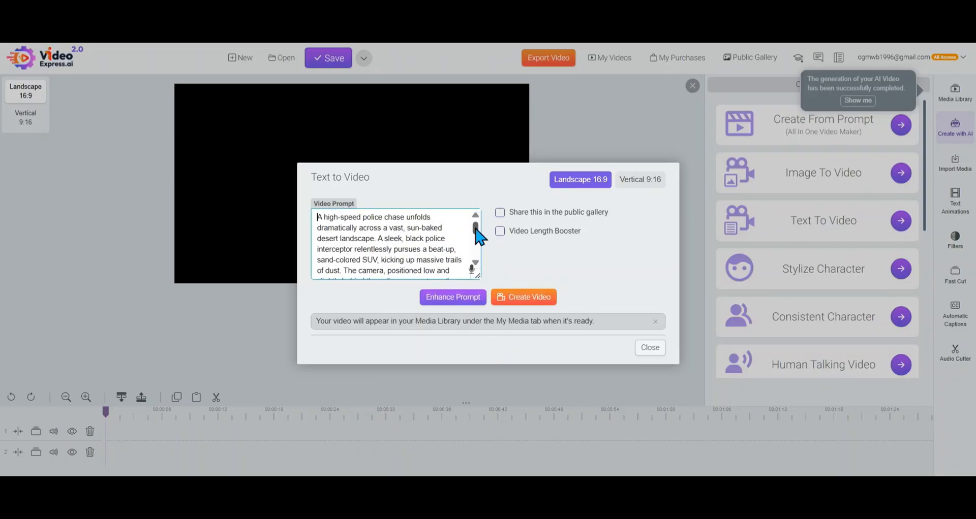
scroll(481, 237, down, 1)
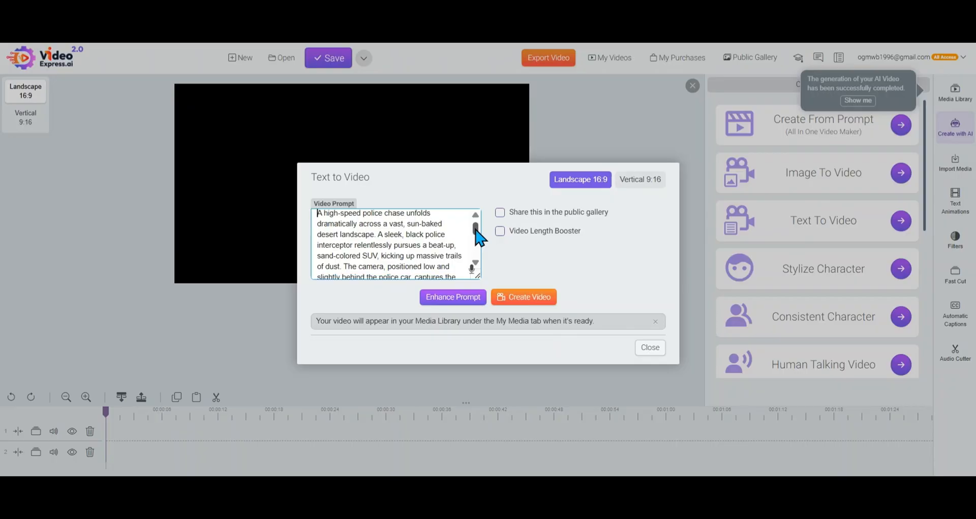
Remove the word "black" from the police interceptor's description in the video prompt and create the video
scroll(481, 237, down, 1)
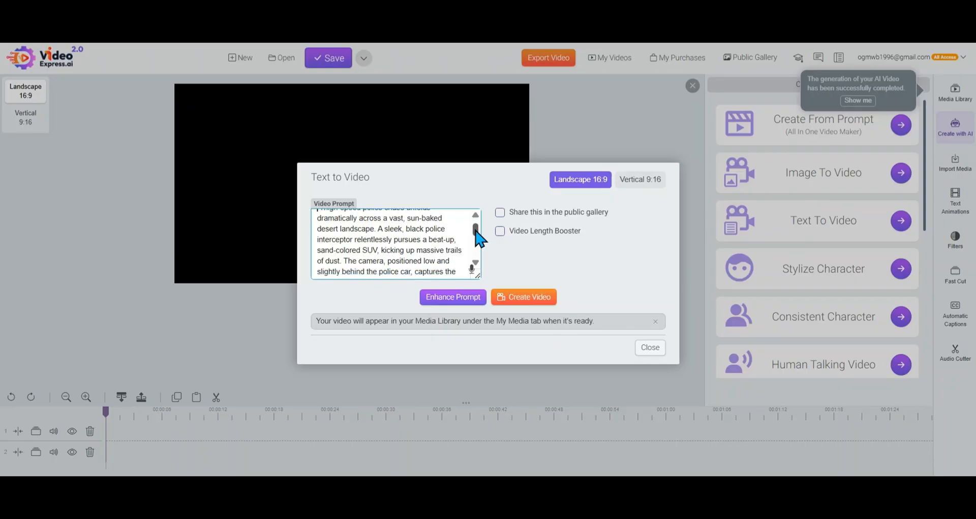
scroll(480, 237, down, 1)
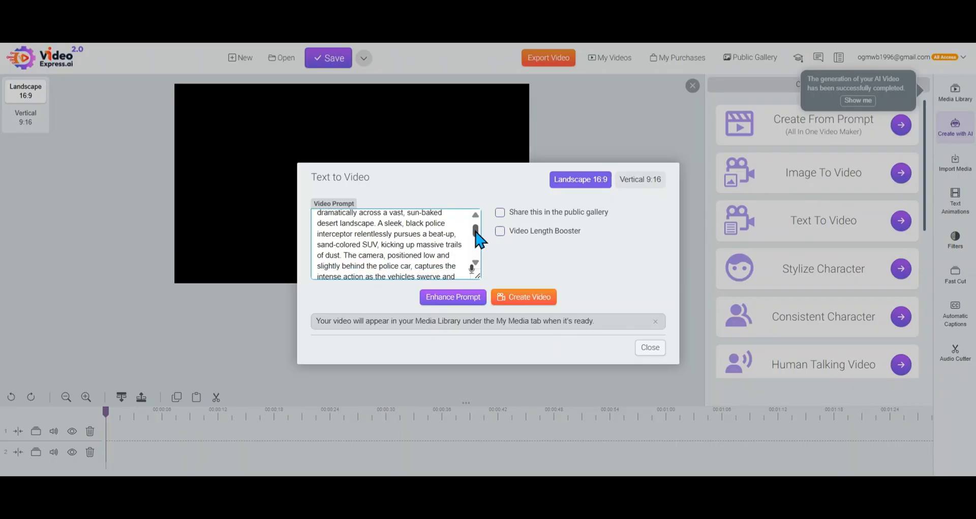
scroll(481, 239, down, 1)
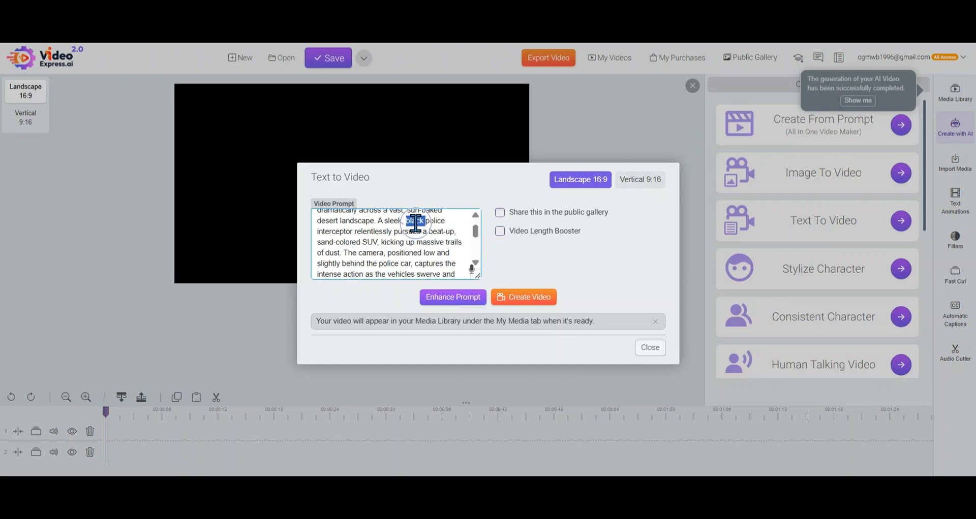
text(w)
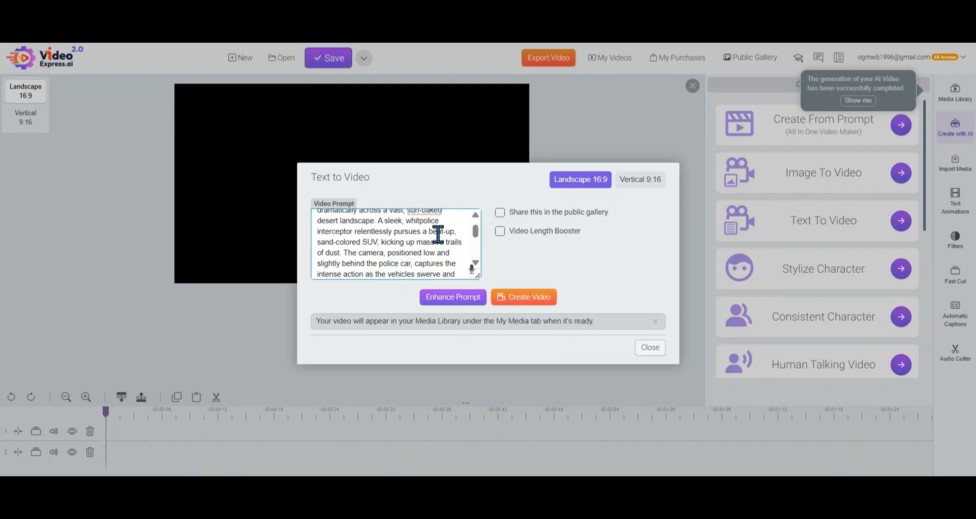
key(BackSpace)
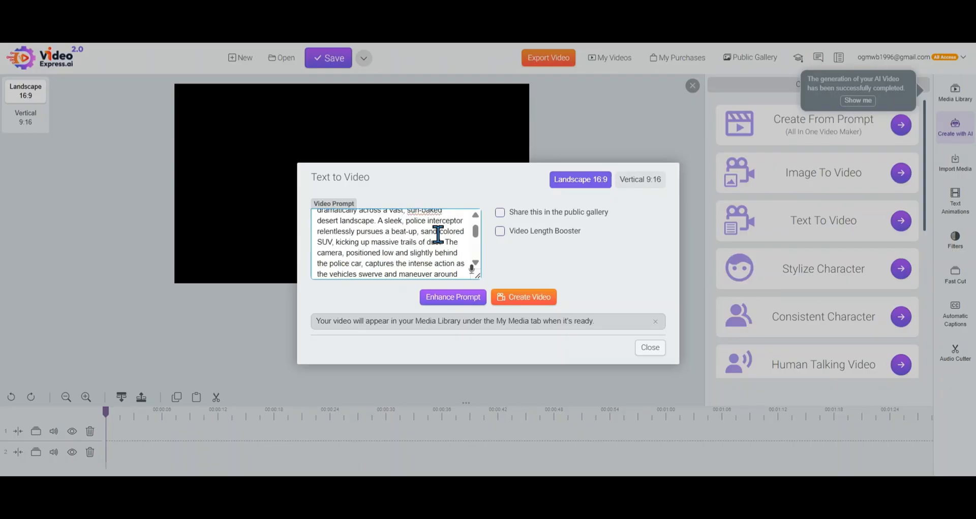
click(531, 301)
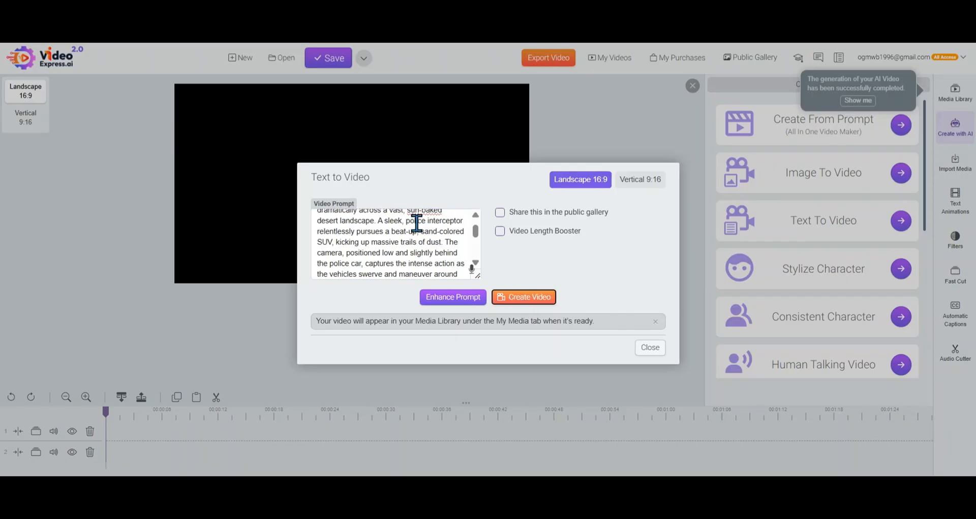
Describe the police interceptor as "white" in the video prompt and create the video
scroll(429, 234, up, 2)
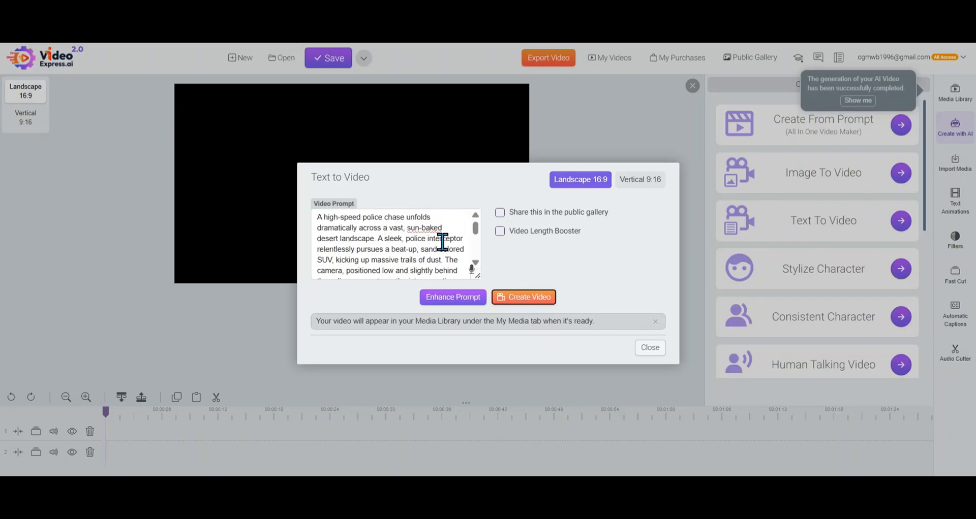
mouse_move(476, 227)
mouse_down()
mouse_move(478, 237)
mouse_move(475, 227)
mouse_up()
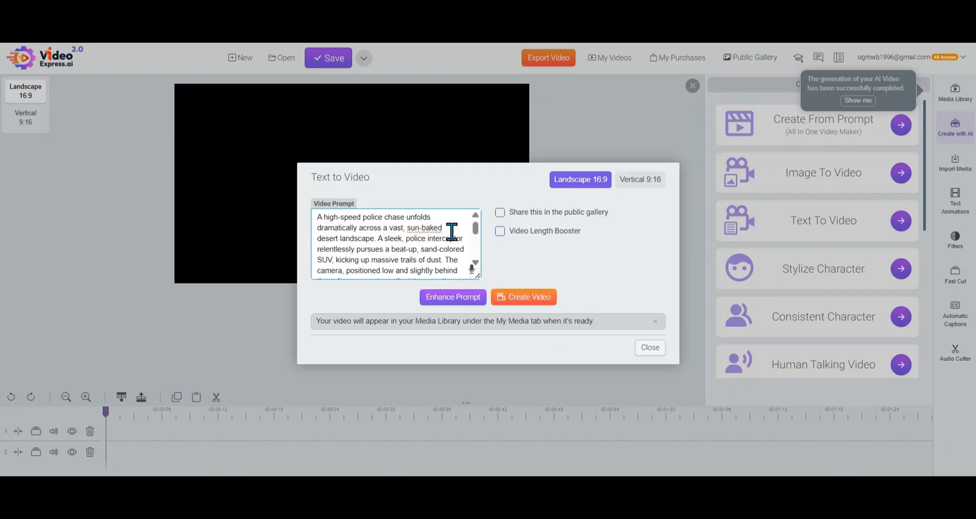
text(white)
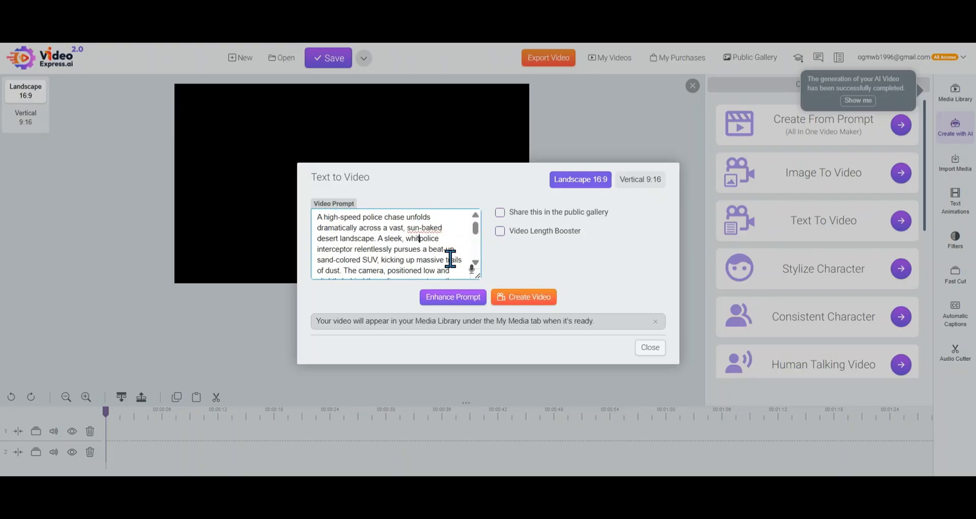
click(517, 299)
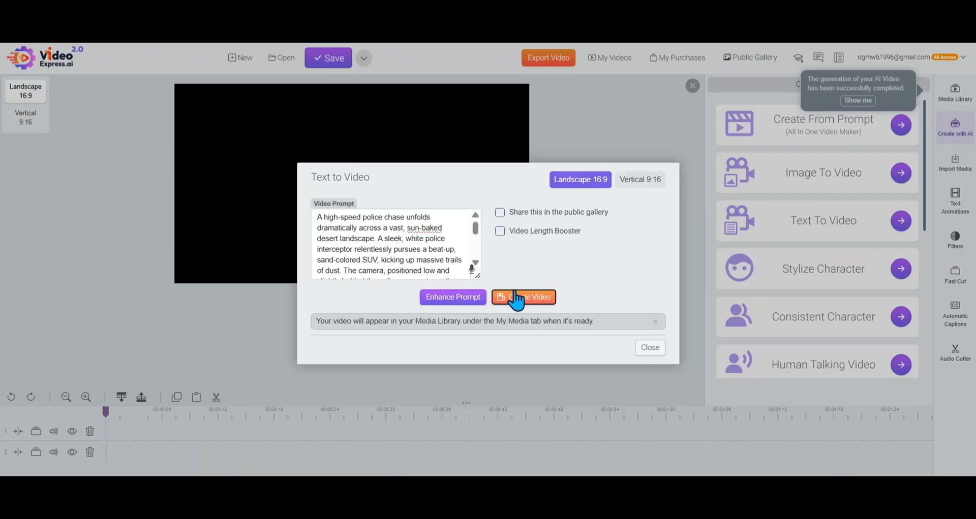
Change the police interceptor's colour to "pink" in the video prompt and create the video
click(465, 231)
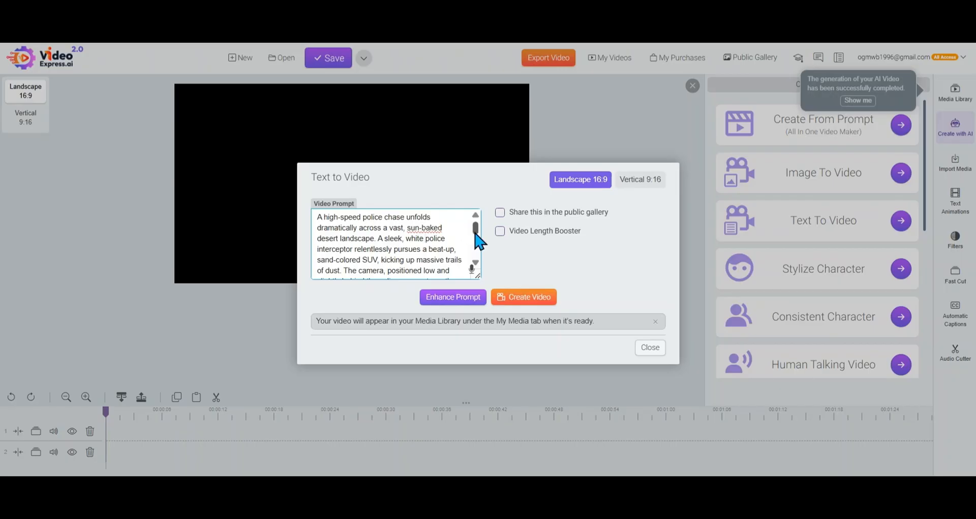
double_click(418, 240)
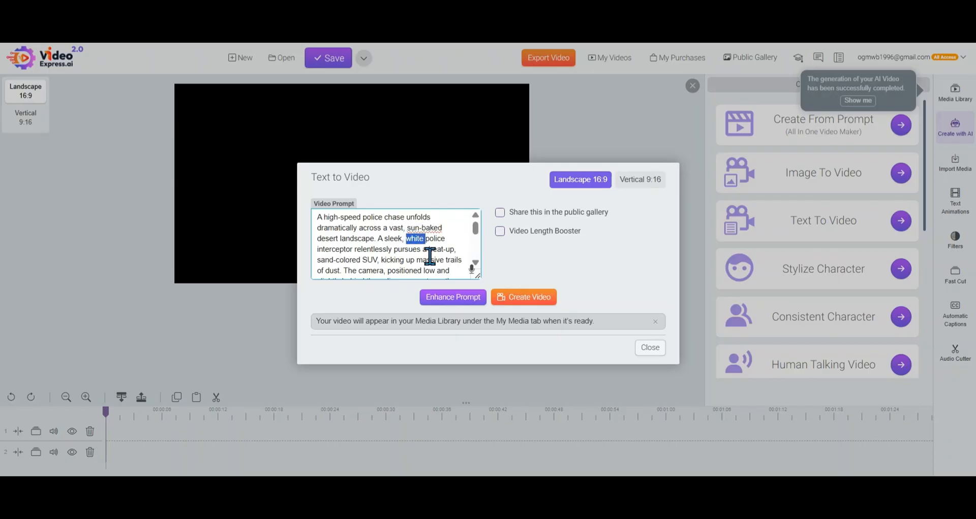
text(pink)
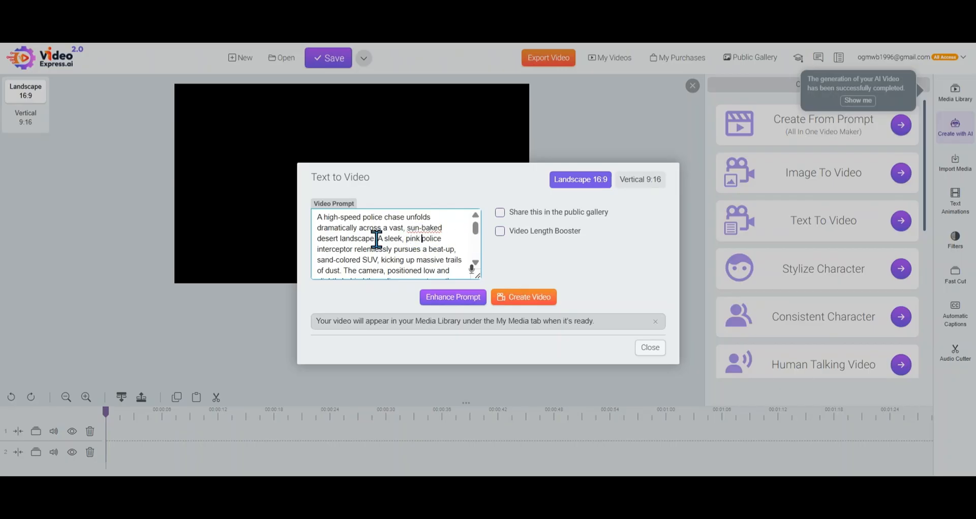
click(516, 299)
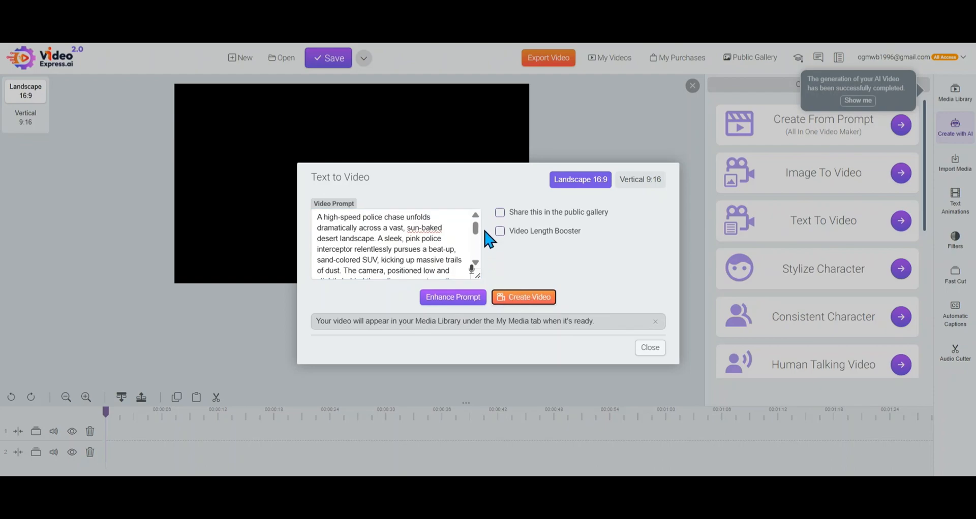
Create the video with Video Length Booster enabled and the prompt's camera positioned "high", and close Text to Video
drag(480, 238, 477, 263)
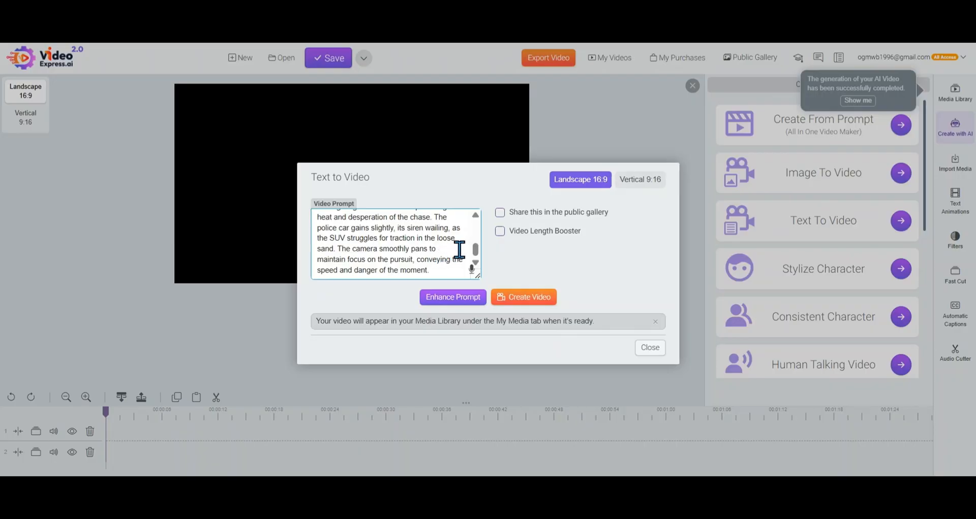
click(499, 231)
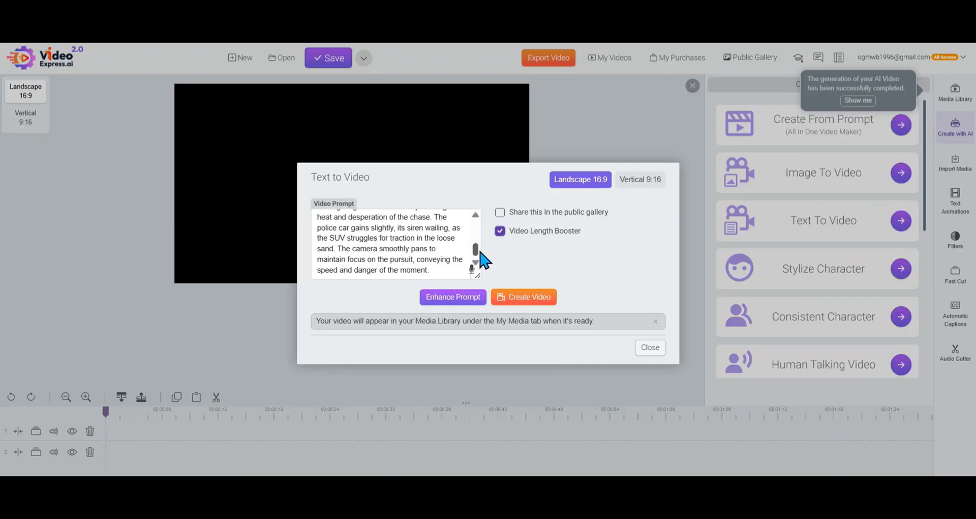
drag(477, 253, 479, 241)
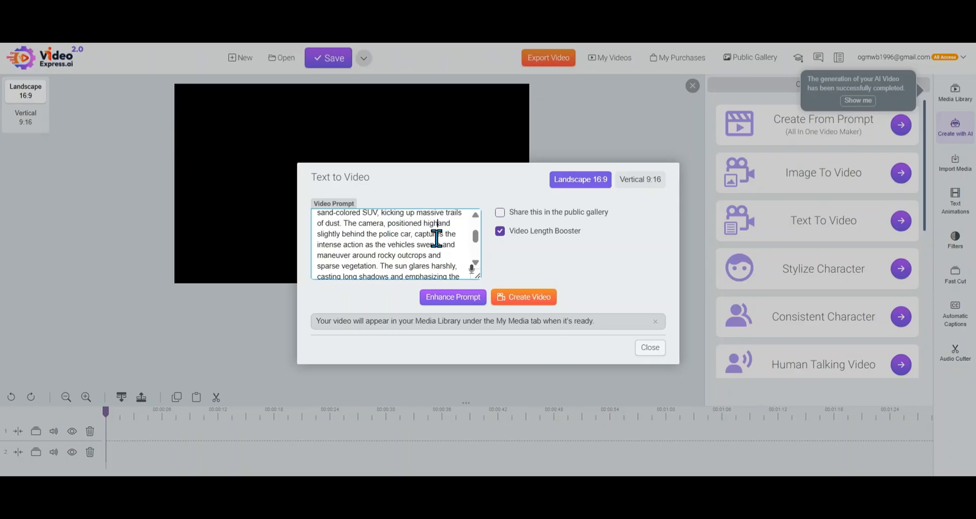
click(518, 301)
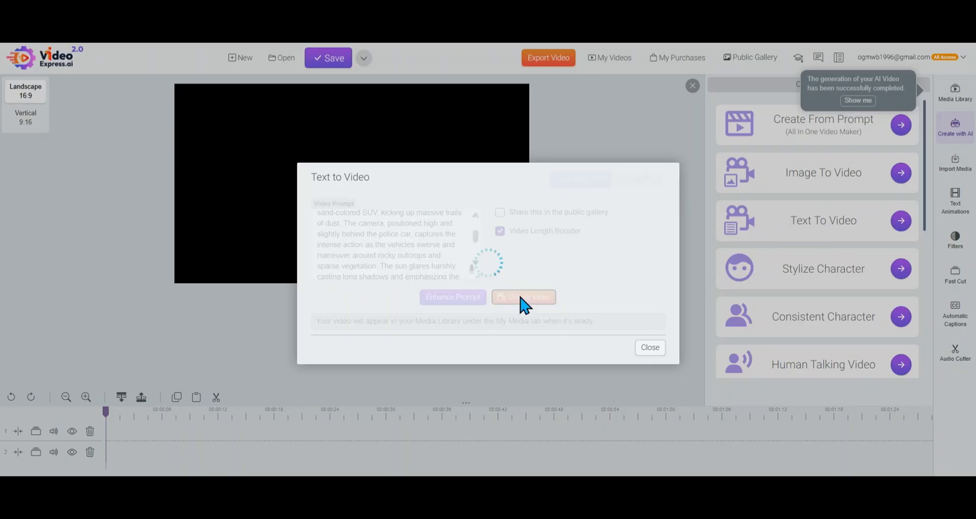
click(656, 349)
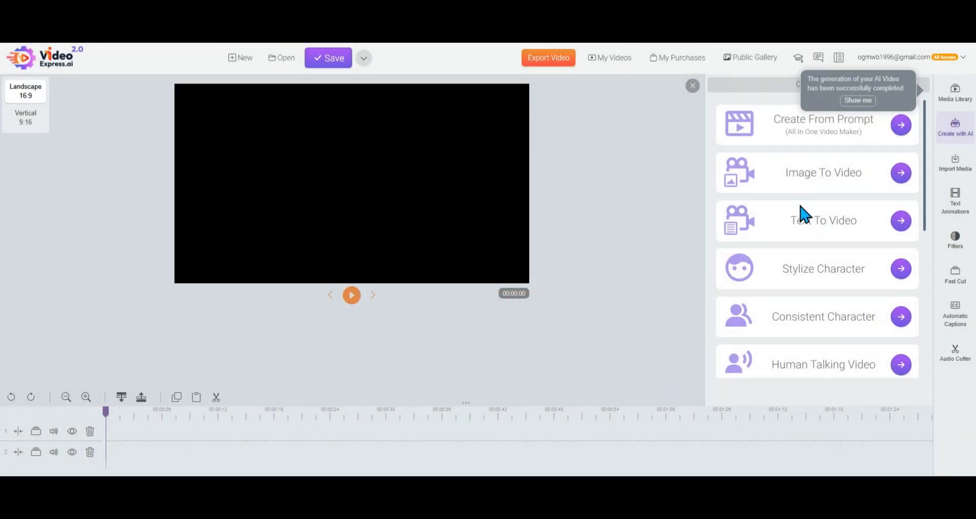
Start a Stylize Character creation
drag(778, 220, 866, 222)
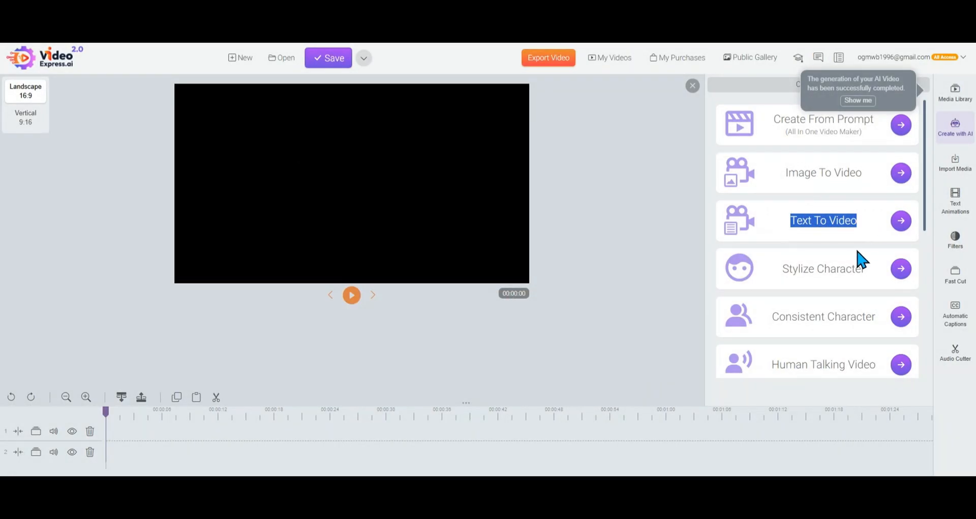
drag(786, 269, 862, 266)
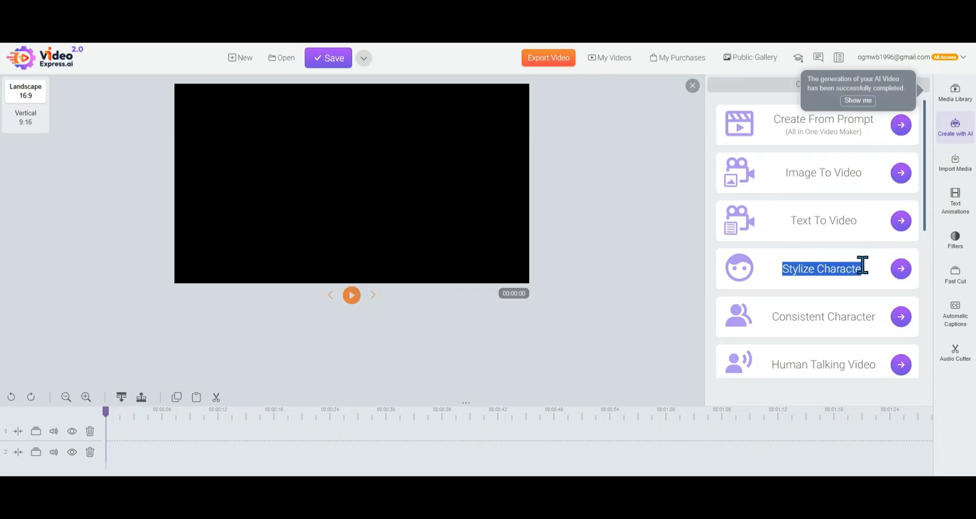
click(900, 269)
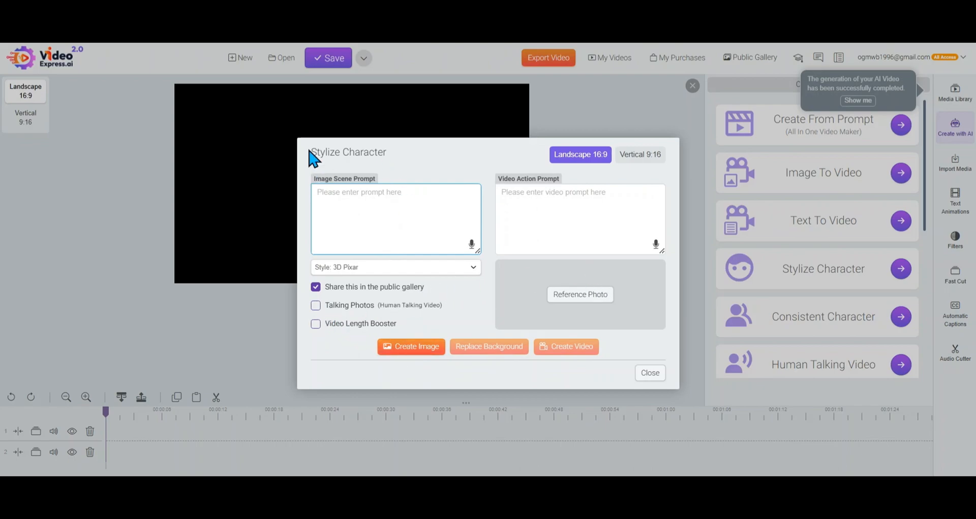
drag(307, 152, 446, 166)
click(441, 170)
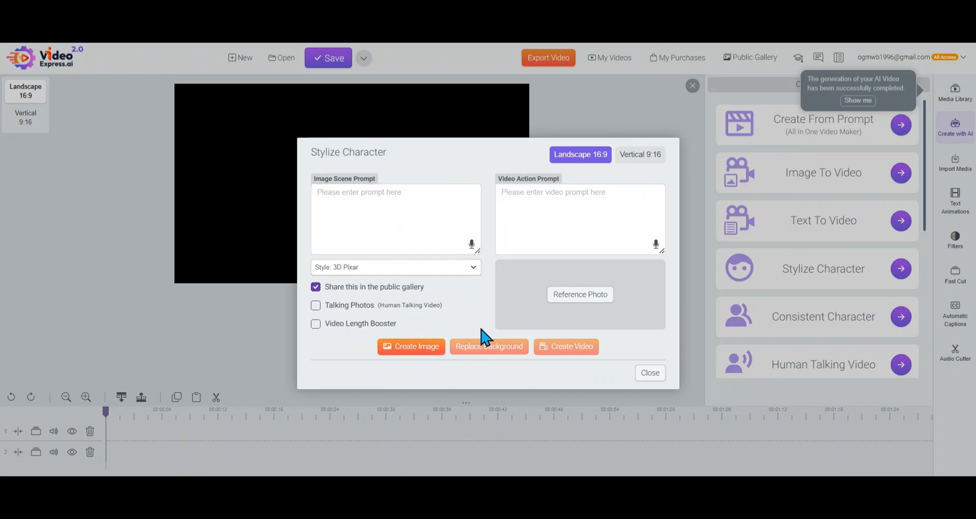
Choose the picture of the suited man in an office cubicle from My AI Images as the reference photo
click(572, 304)
click(501, 180)
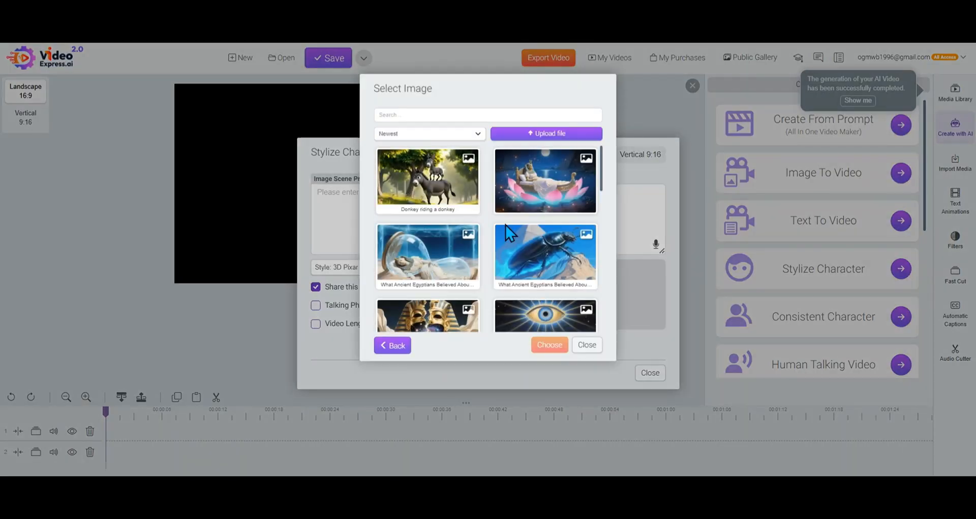
scroll(517, 269, down, 3)
scroll(517, 269, down, 3)
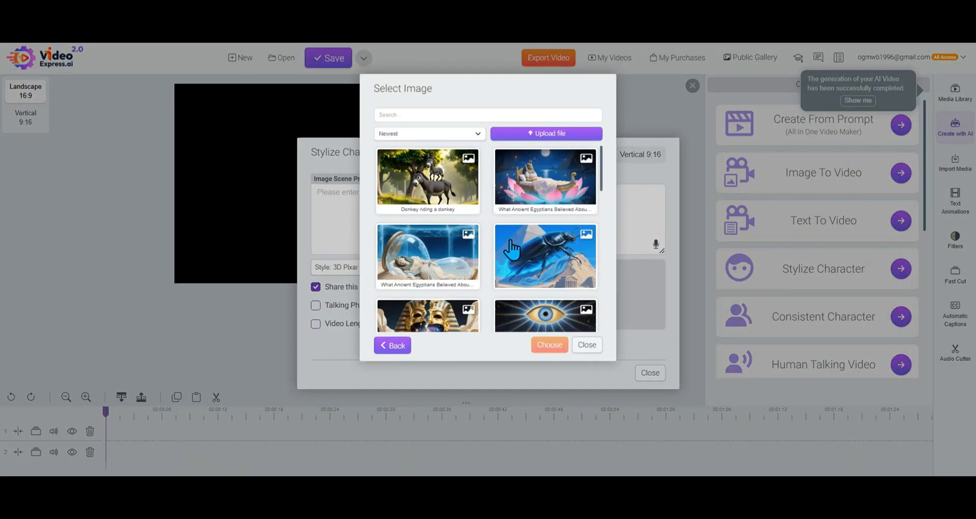
click(397, 347)
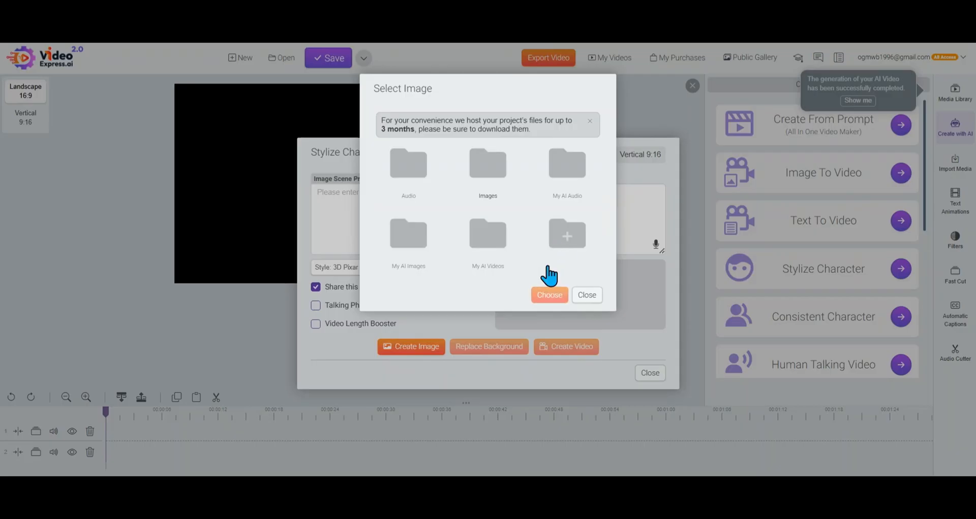
click(408, 247)
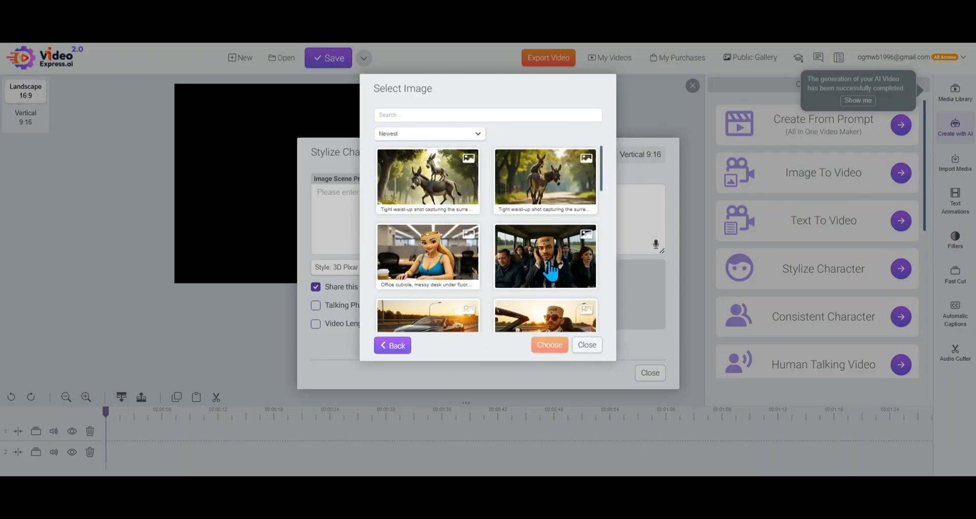
scroll(552, 274, down, 5)
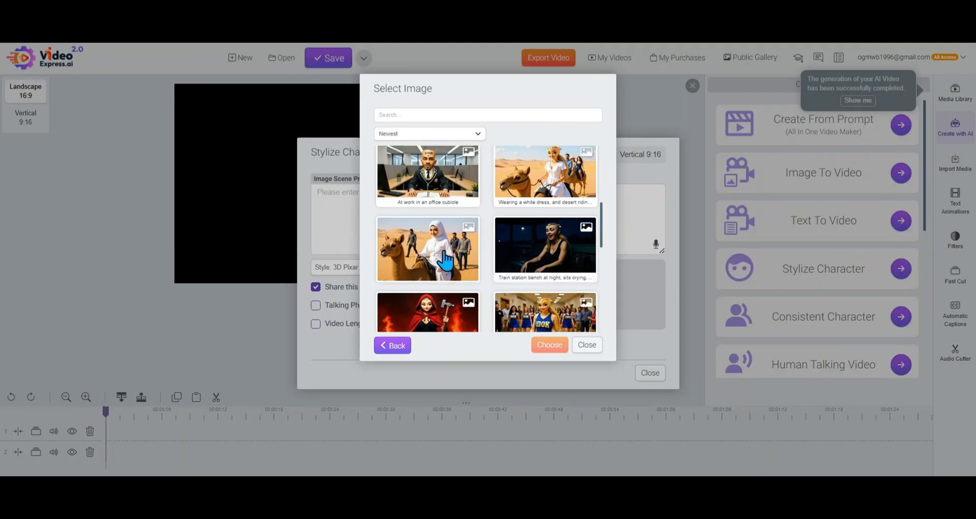
click(549, 345)
Disable sharing in the public gallery and review the style options, keeping 3D Pixar
click(316, 287)
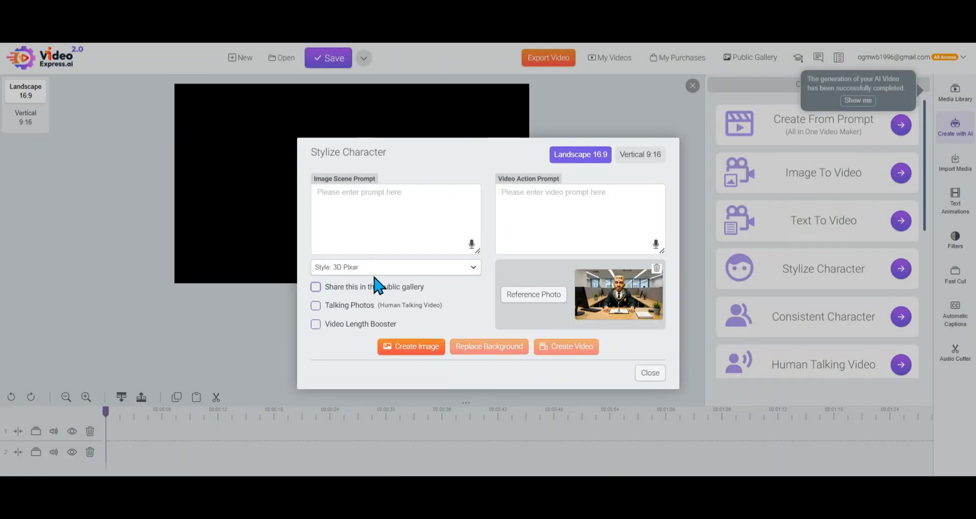
click(447, 269)
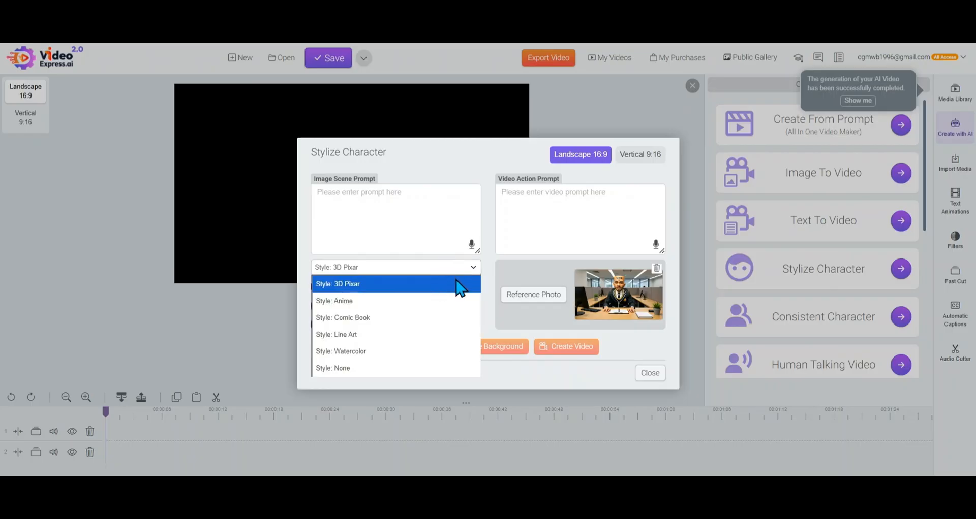
click(488, 289)
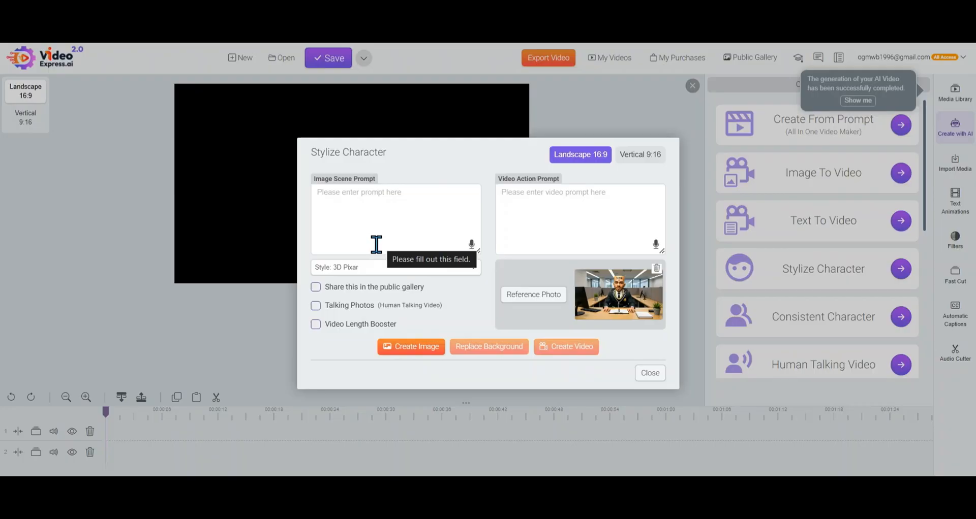
Enter the image scene prompt "man at the desk, low poly image" and create the stylized image
click(401, 215)
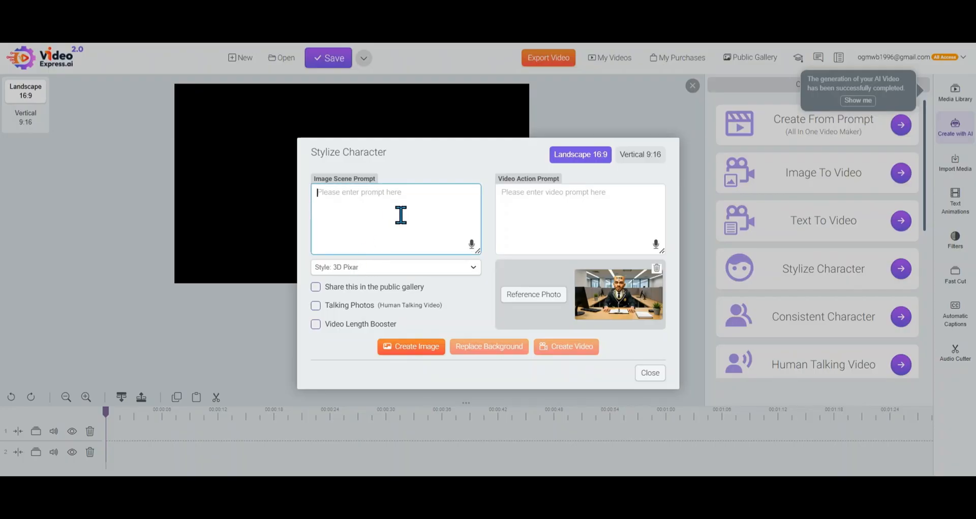
text(low poly image)
drag(310, 152, 399, 152)
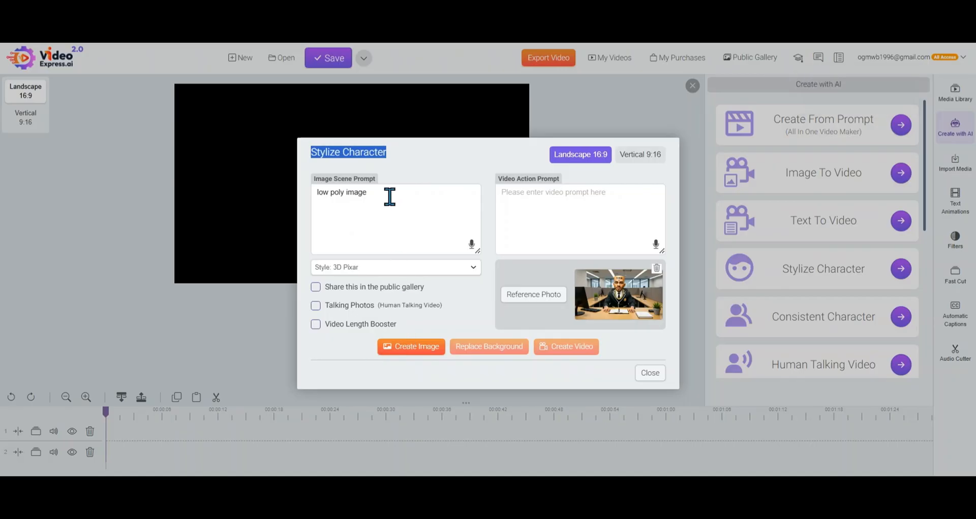
click(375, 201)
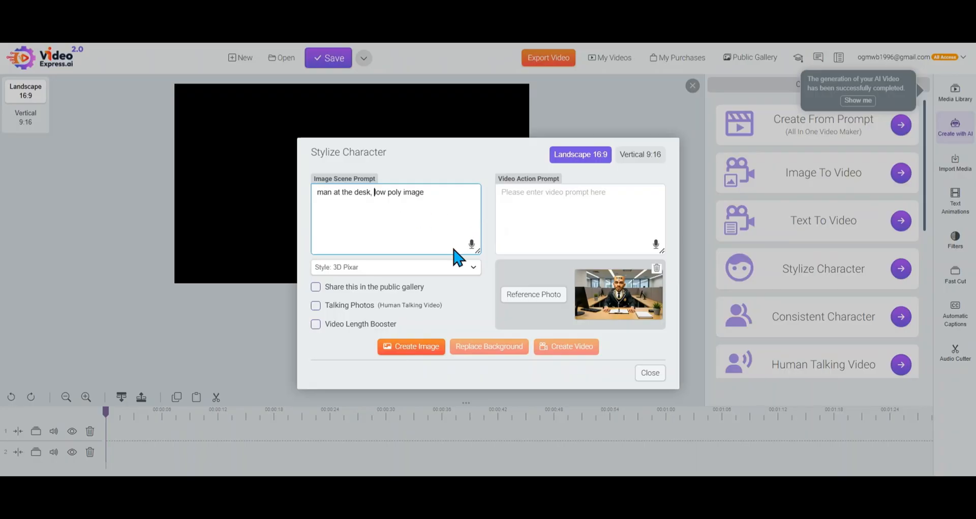
click(429, 352)
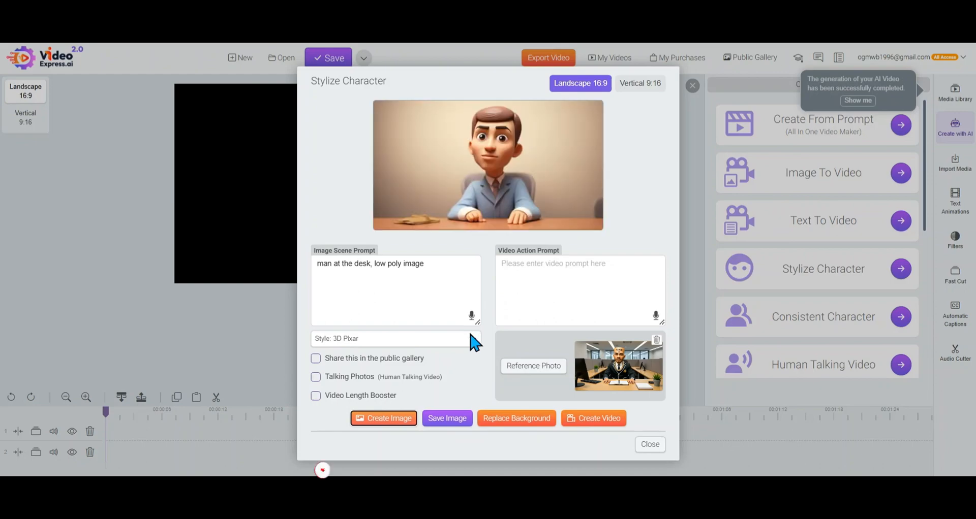
Change the style to Watercolor and create the stylized image again with the same scene prompt
click(415, 283)
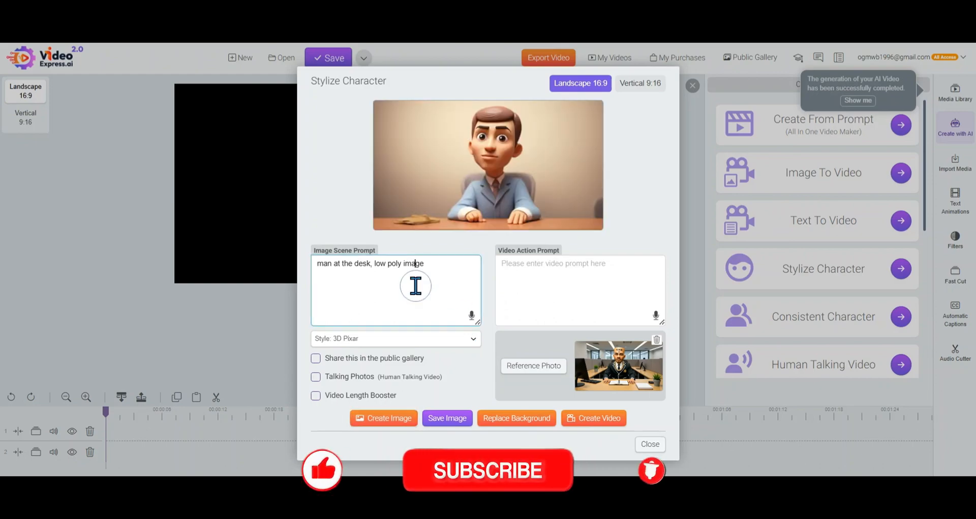
click(446, 339)
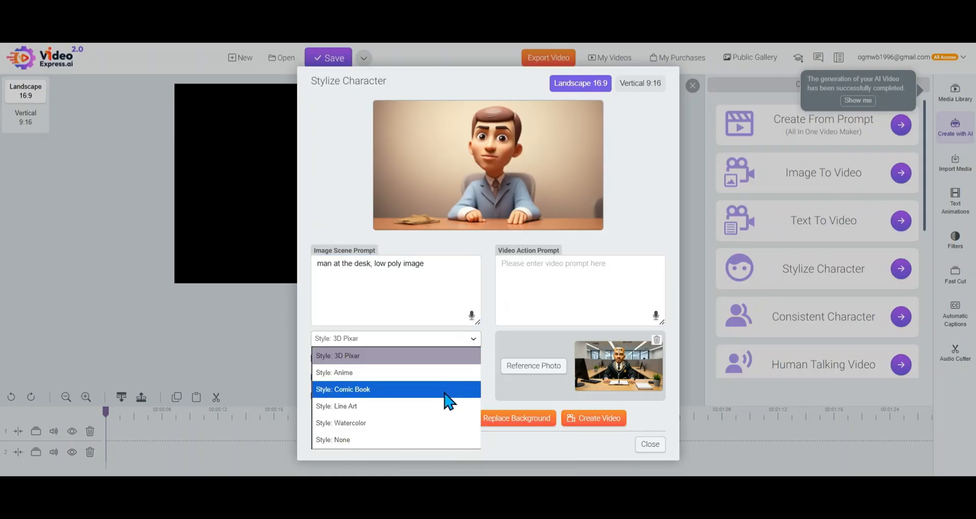
click(437, 427)
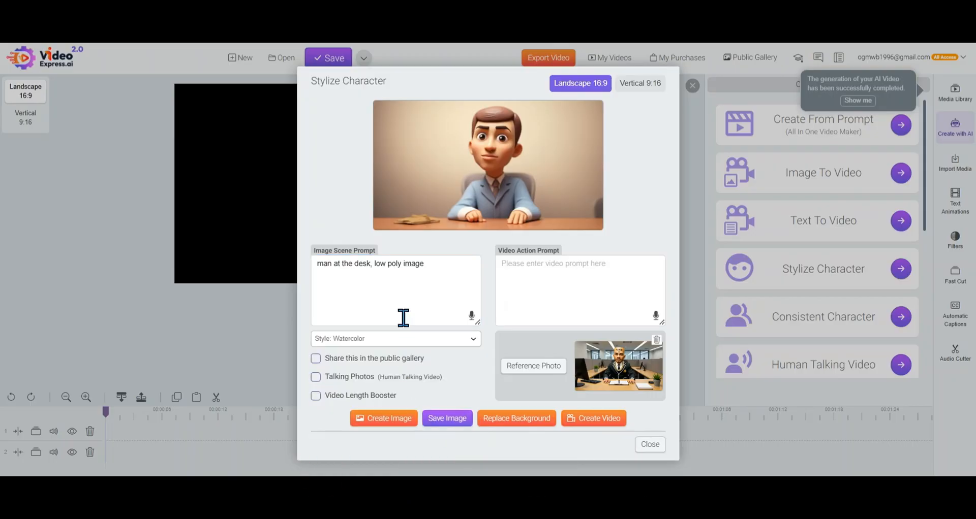
click(406, 425)
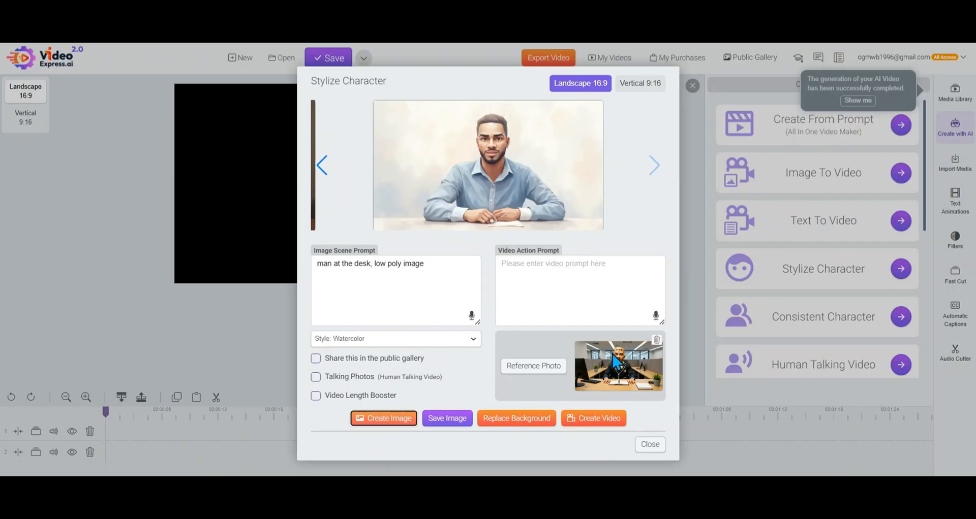
Shorten the image scene prompt to "man at the desk" and create one image in Watercolor and another with style None
click(444, 284)
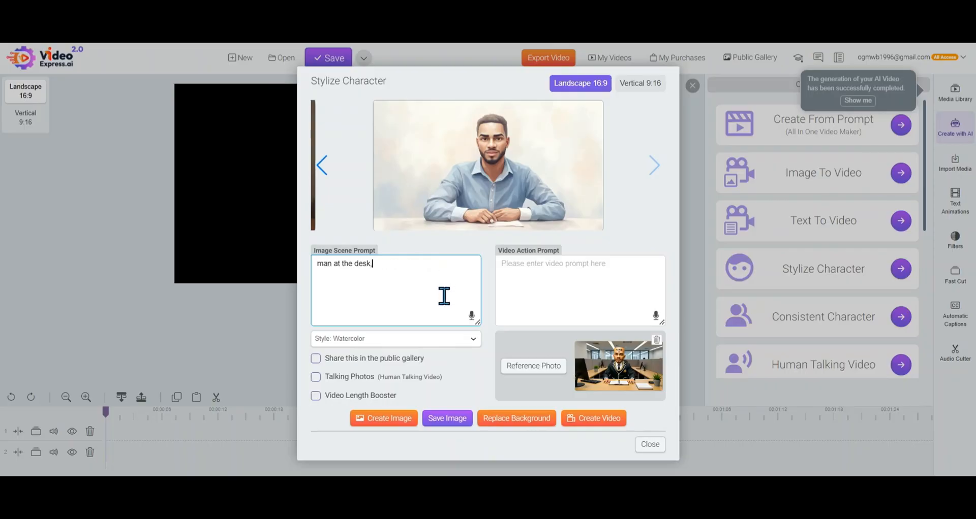
click(384, 422)
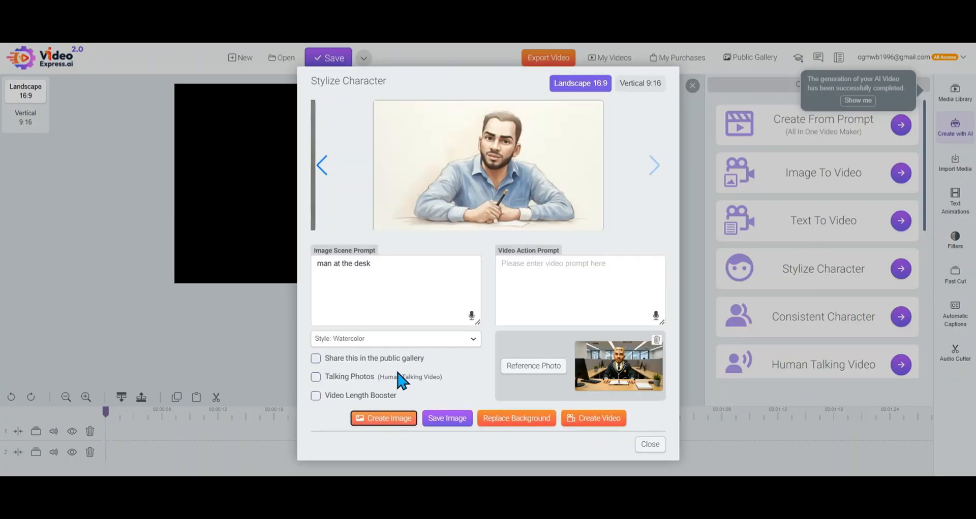
click(450, 339)
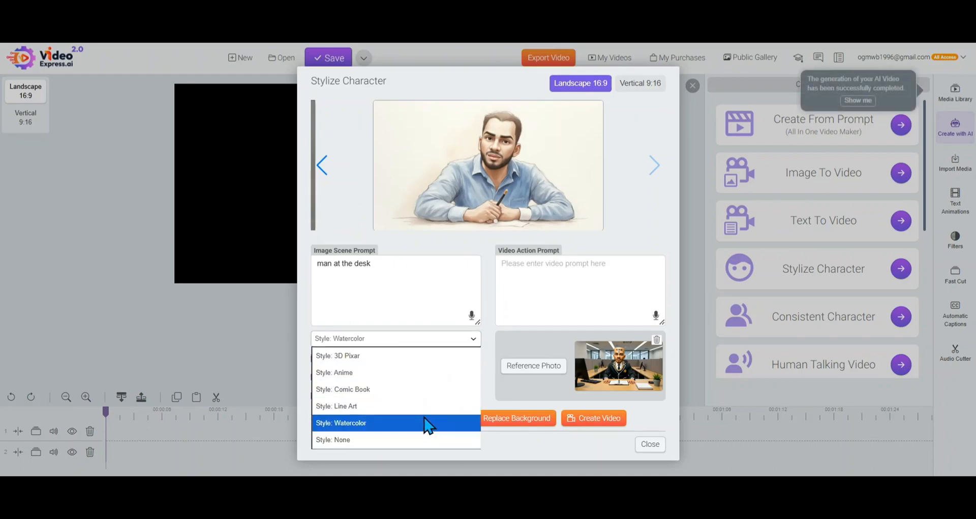
click(418, 440)
click(397, 422)
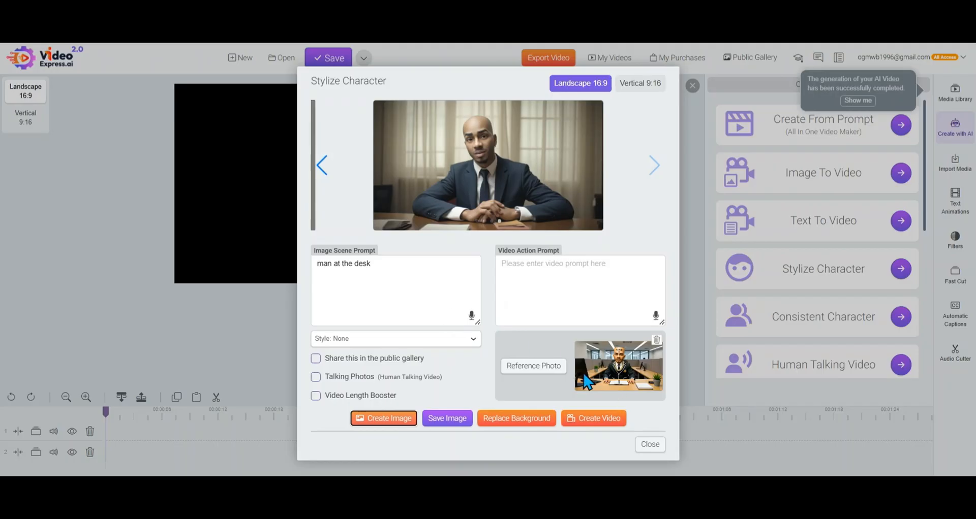
Create another image of the man at the desk in the Anime style and close Stylize Character
click(475, 339)
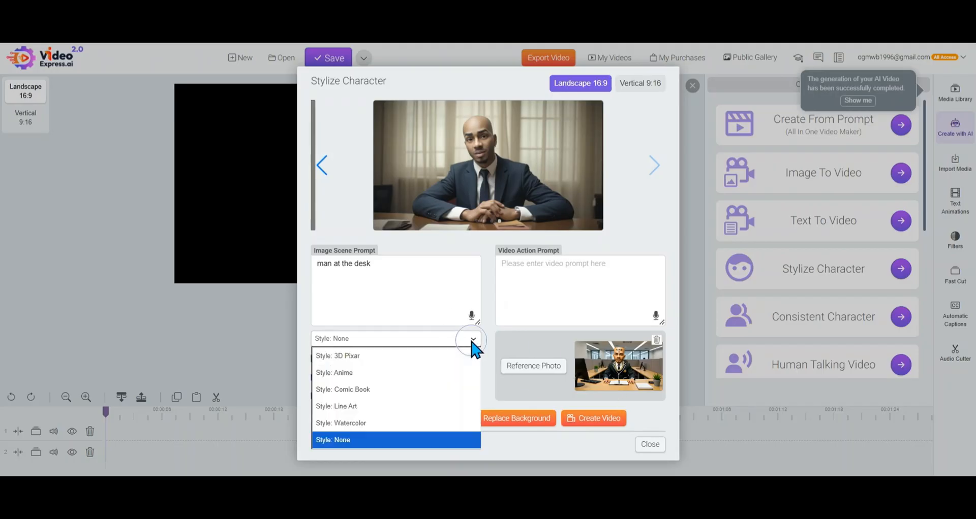
click(427, 374)
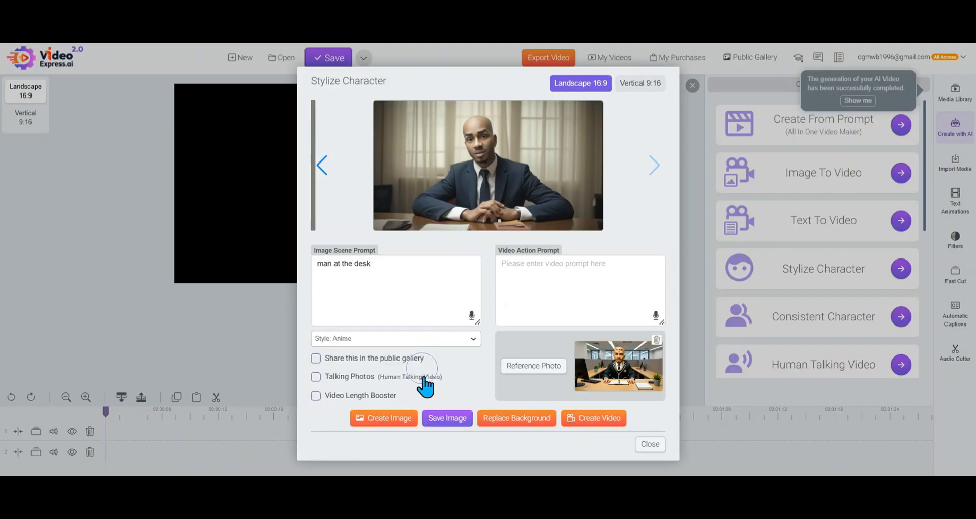
click(404, 427)
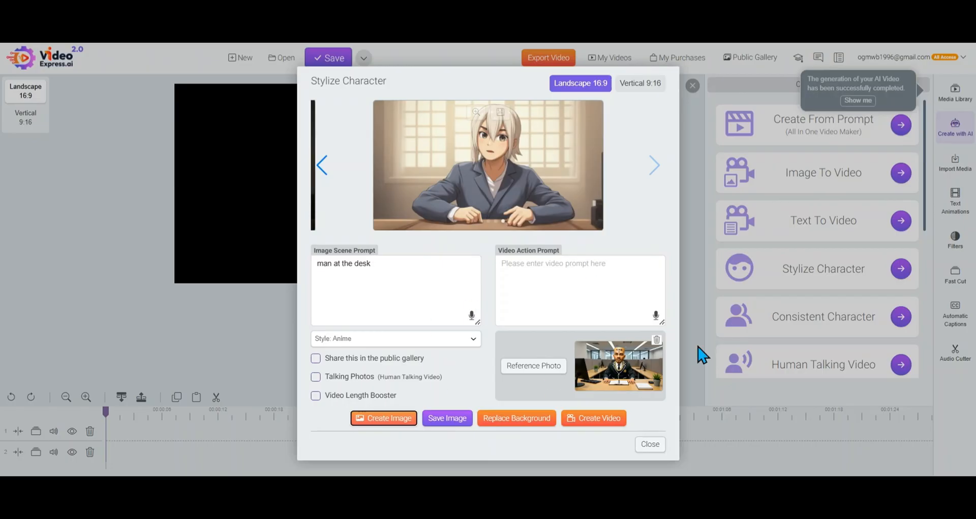
click(649, 446)
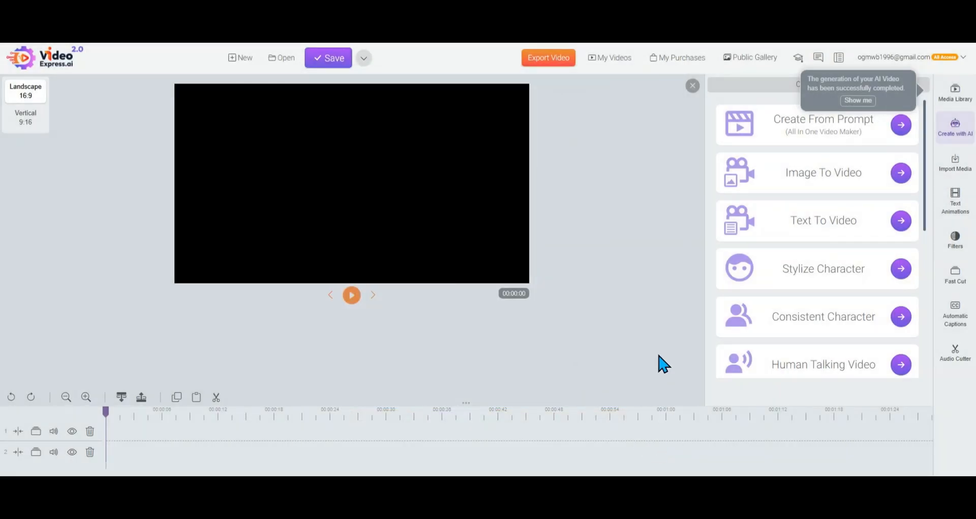
Show the finished AI videos in the enlarged media library and play "A high speed police chase in the dessert"
click(858, 101)
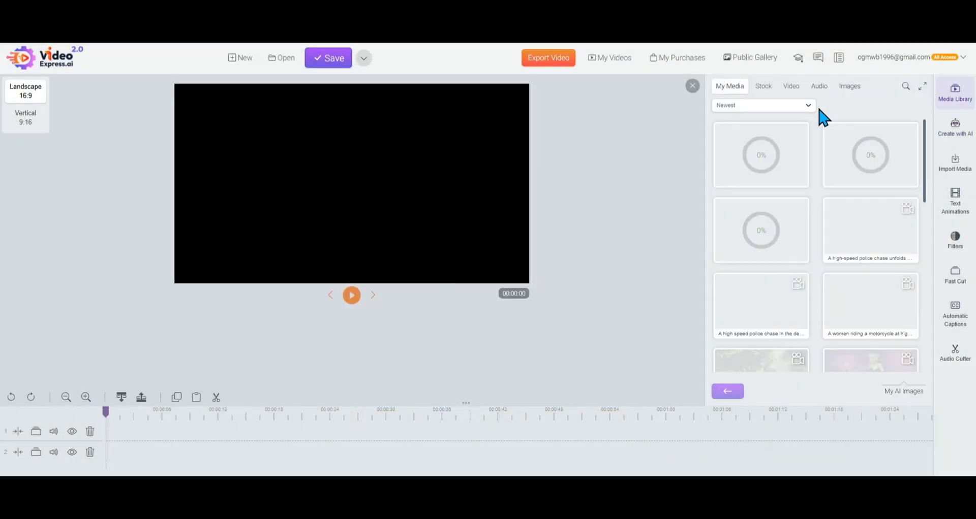
click(924, 87)
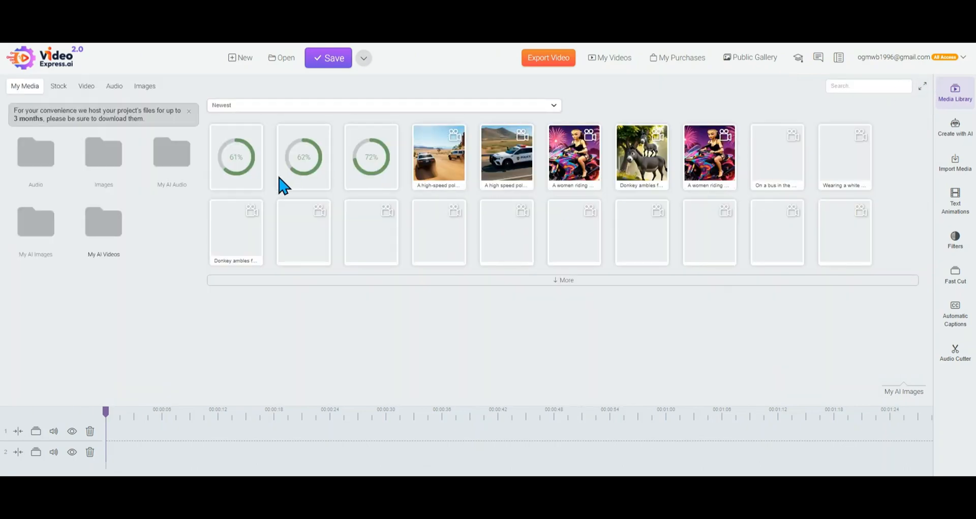
right_click(511, 157)
click(527, 168)
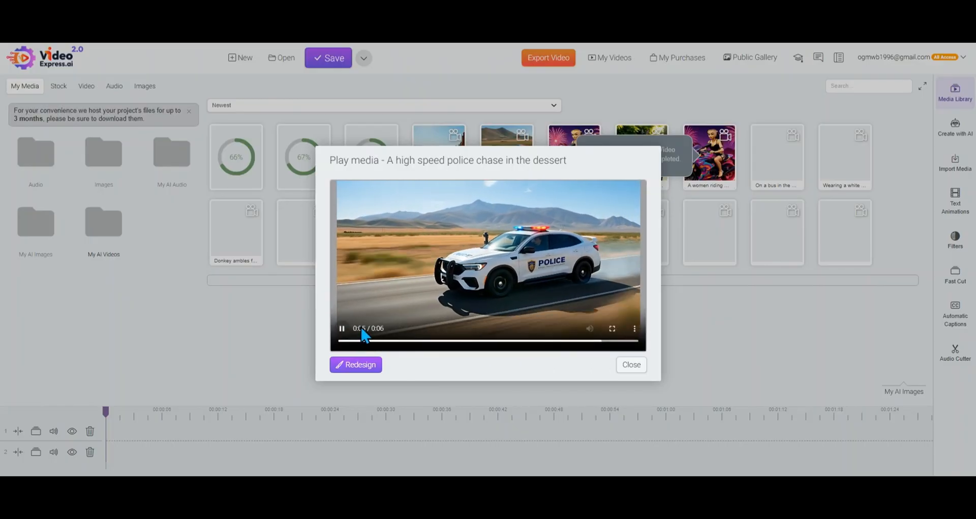
click(632, 367)
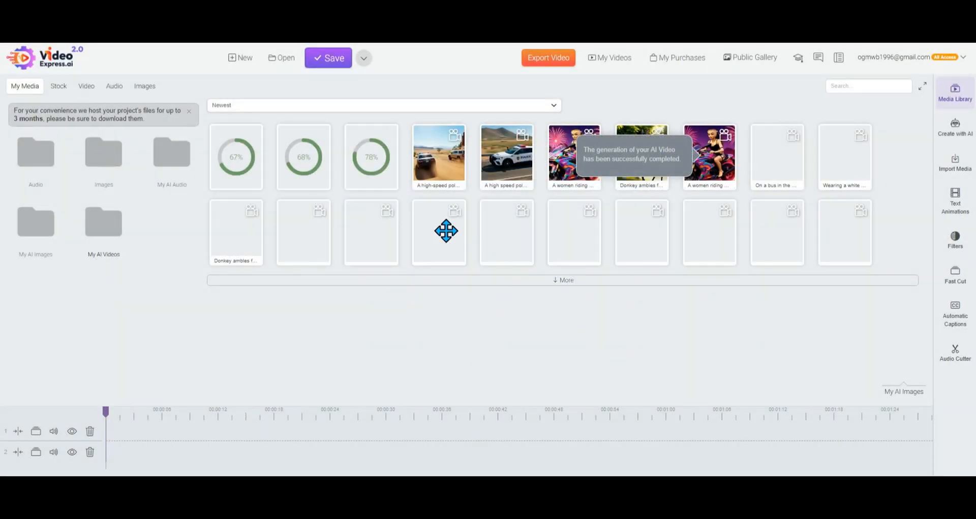
Play the "A high-speed police chase unfolds dramatically across a vast..." video and close the player
right_click(423, 158)
click(435, 183)
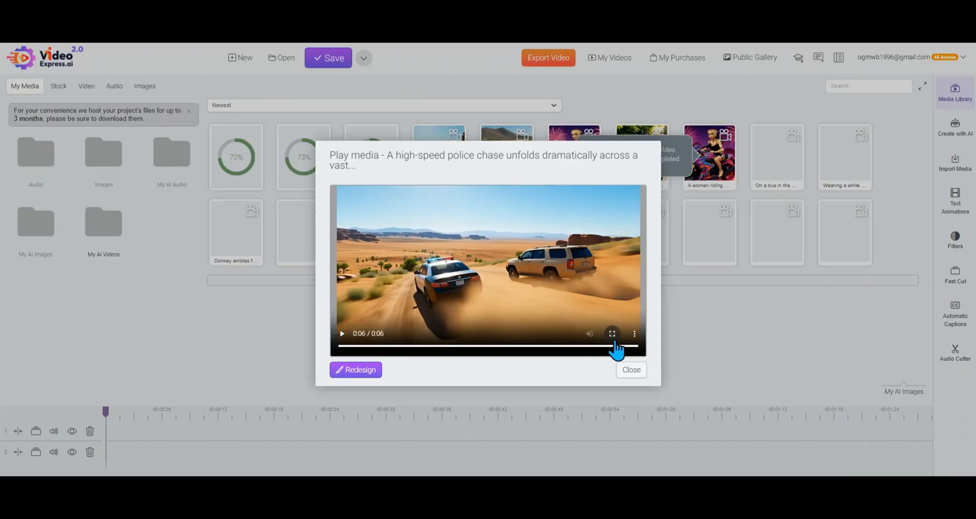
right_click(524, 285)
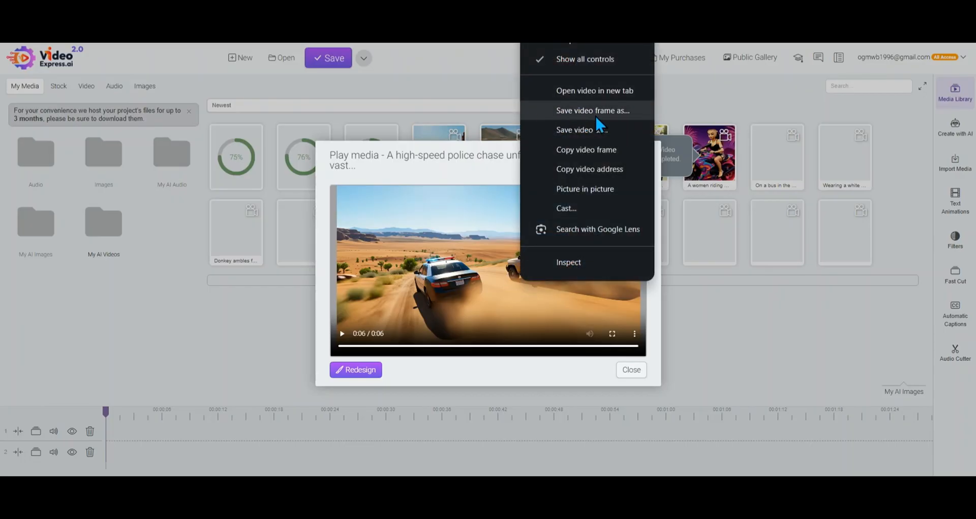
click(620, 371)
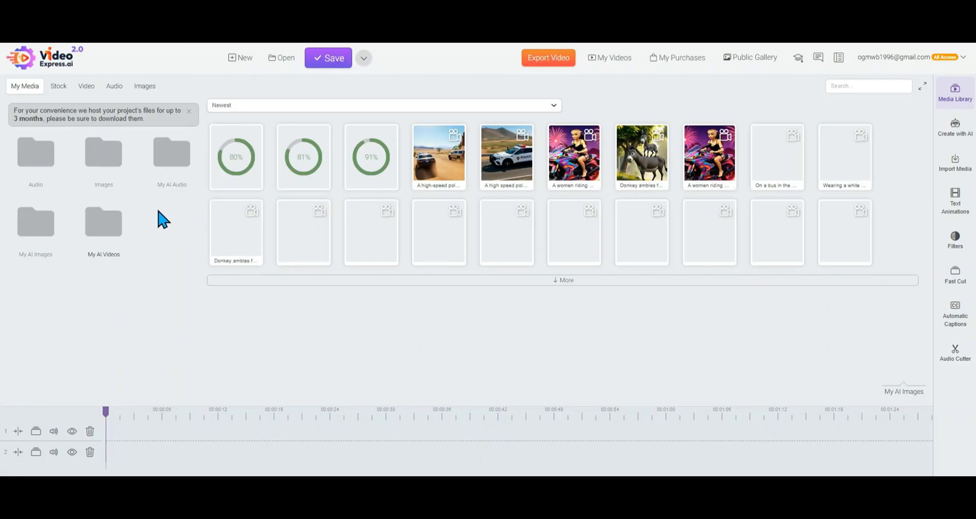
Add the two donkey clips from My AI Videos to the timeline, the earlier generated one first, and play the preview
click(56, 233)
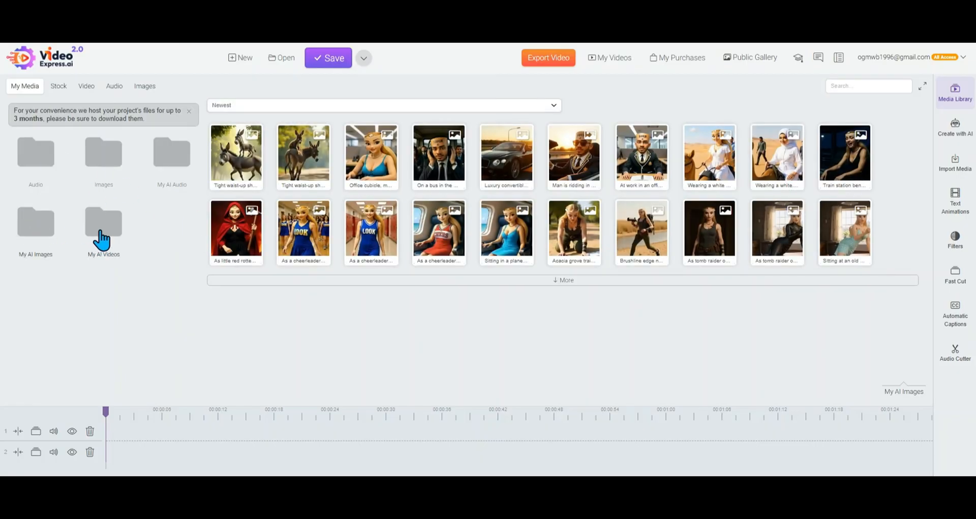
click(104, 239)
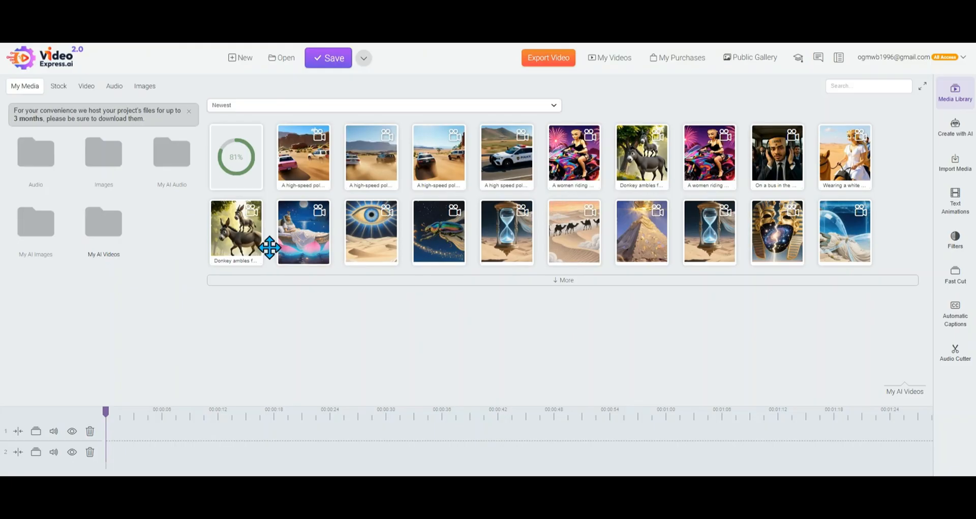
right_click(230, 233)
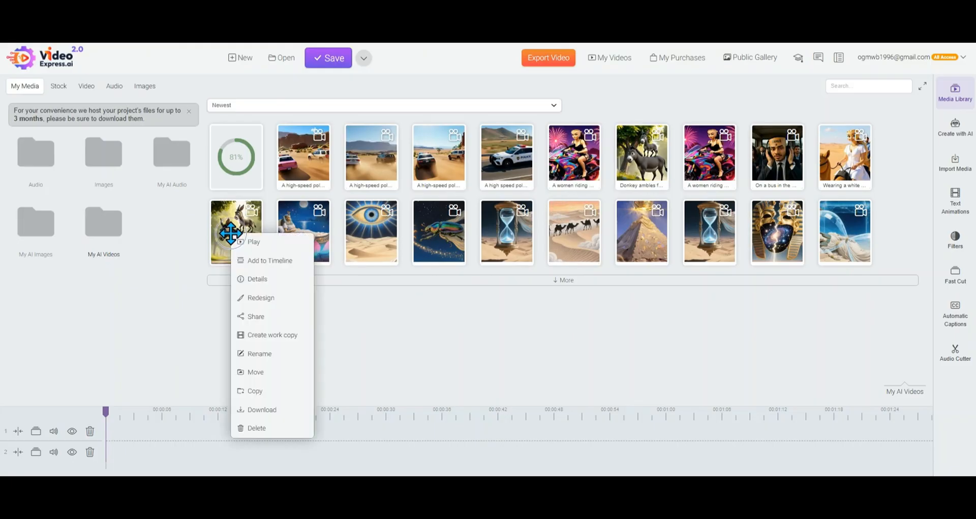
click(262, 261)
right_click(636, 164)
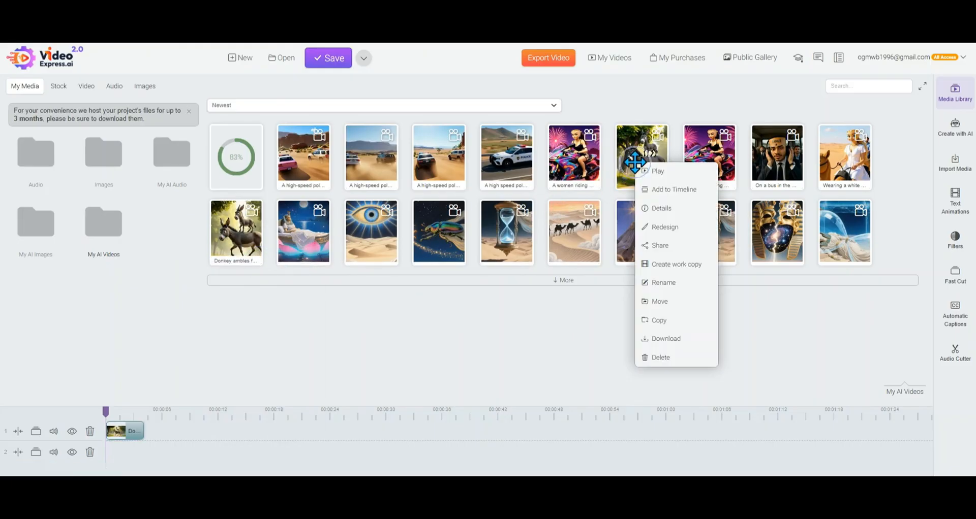
click(661, 192)
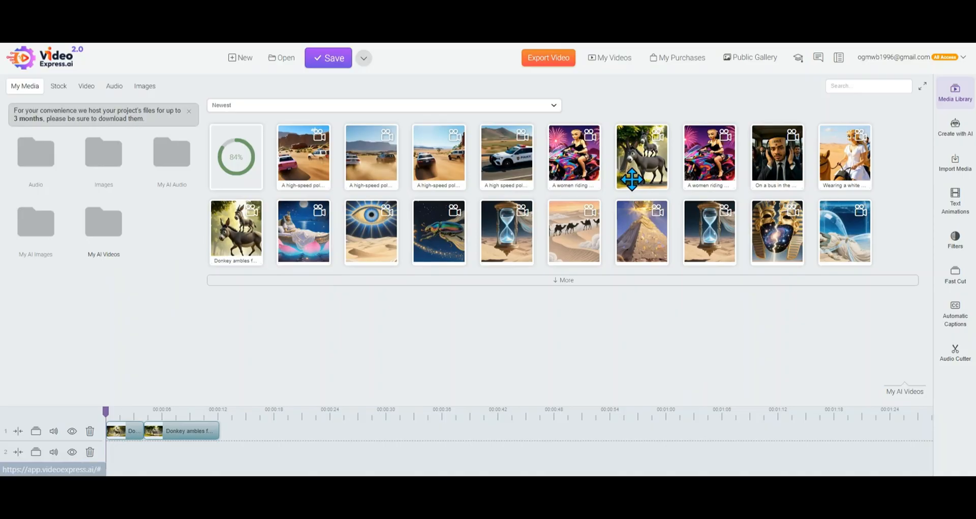
click(923, 89)
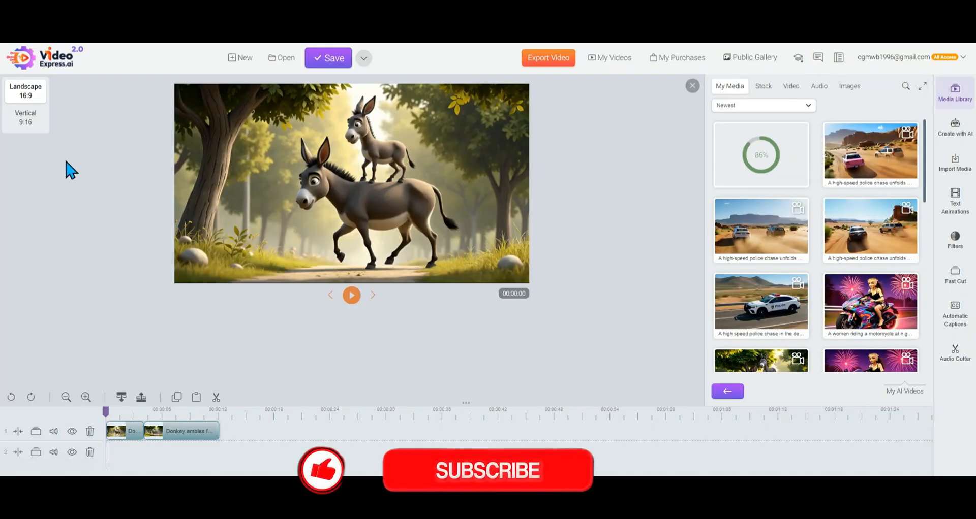
click(351, 295)
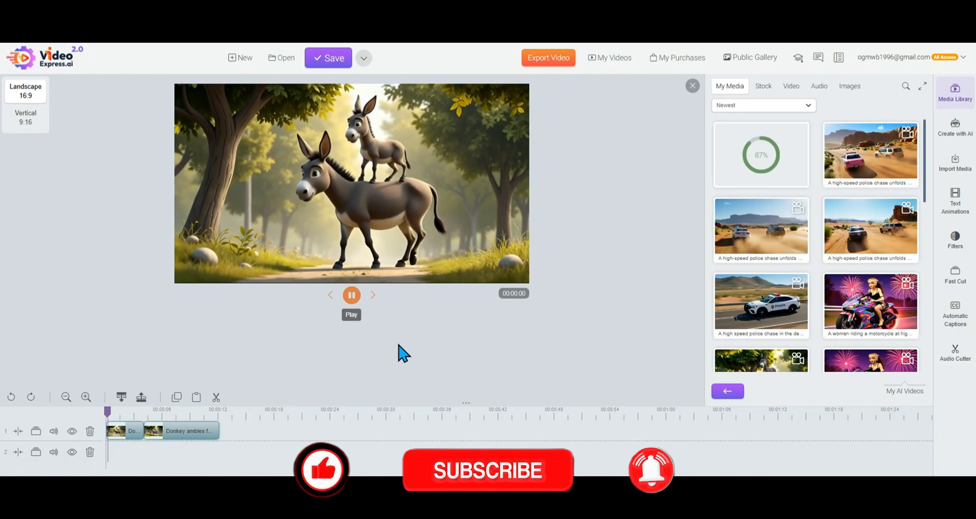
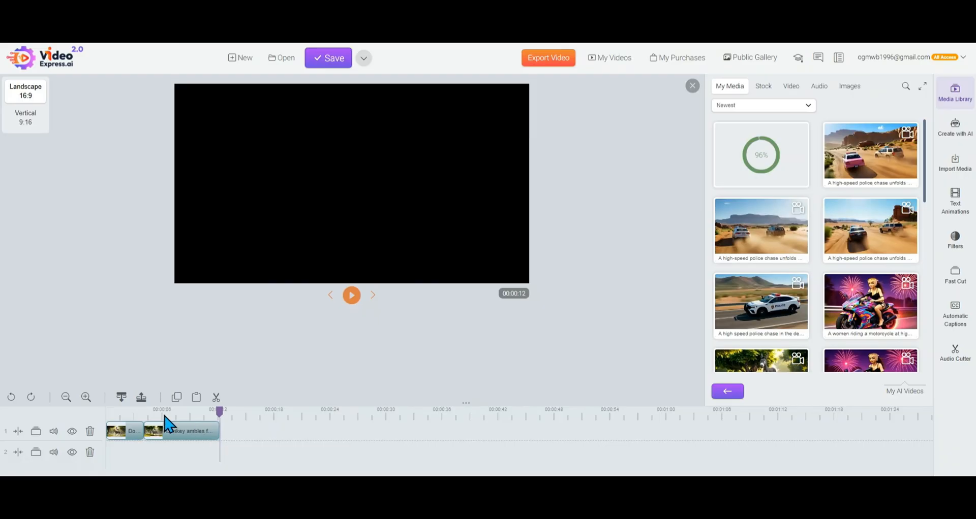
Return the playhead to the start of the timeline, play the donkey clips and pause the preview during the second clip
drag(164, 423, 106, 414)
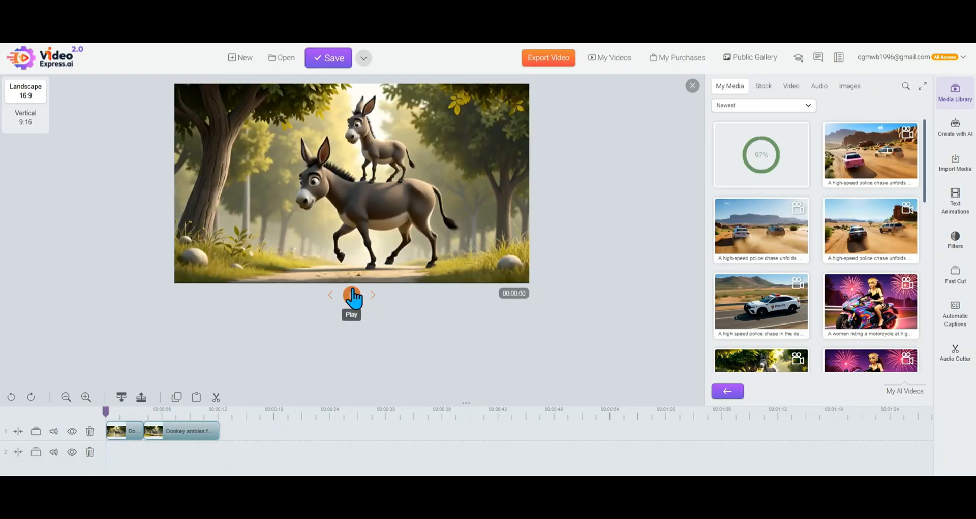
click(353, 295)
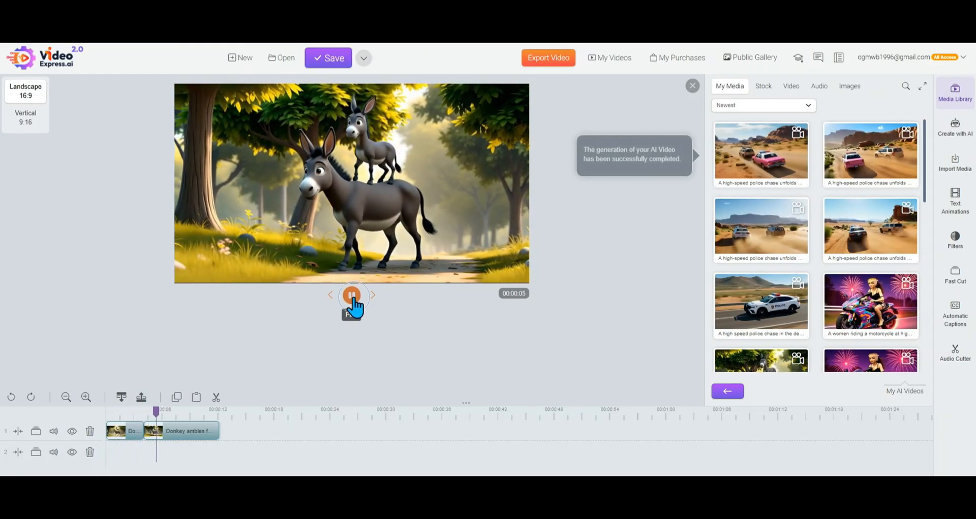
click(352, 299)
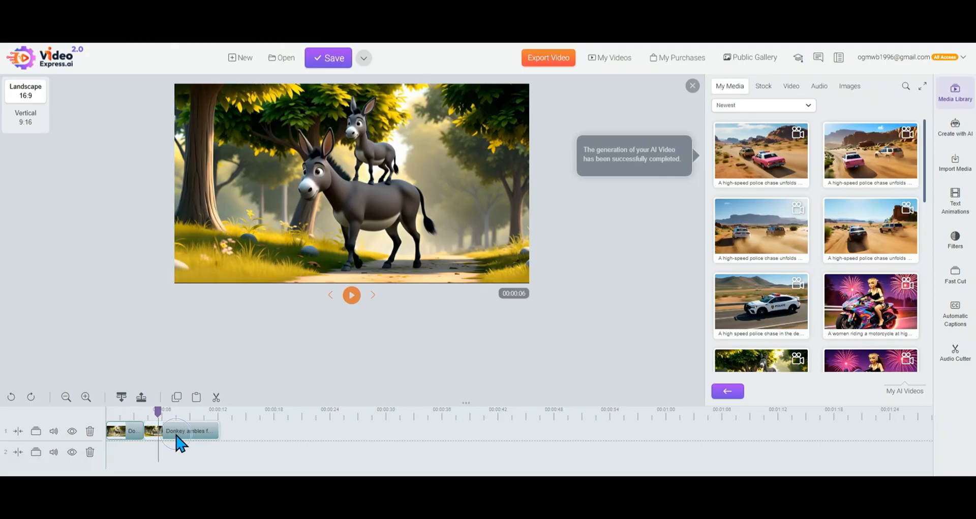
Check the second donkey clip's properties and other clip options, scrub the timeline to 00:00:08 and close the properties
right_click(177, 438)
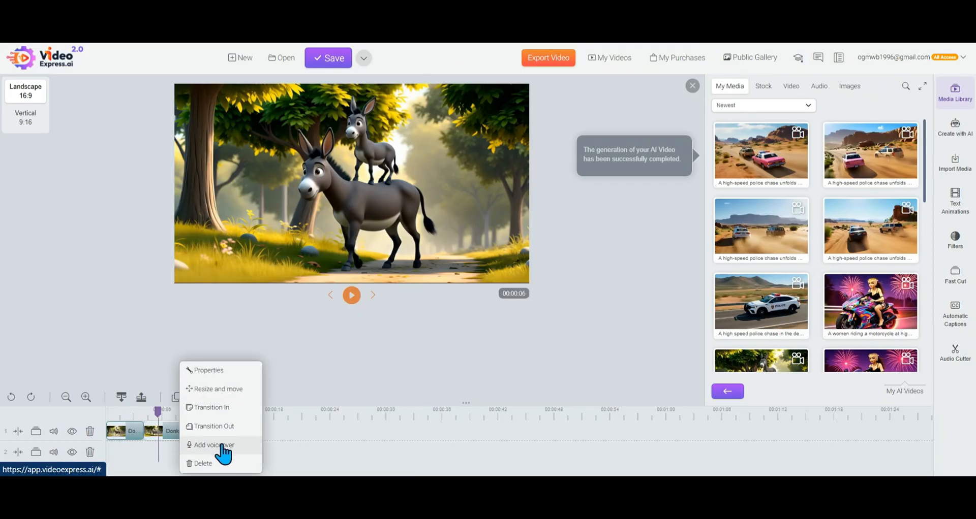
click(209, 370)
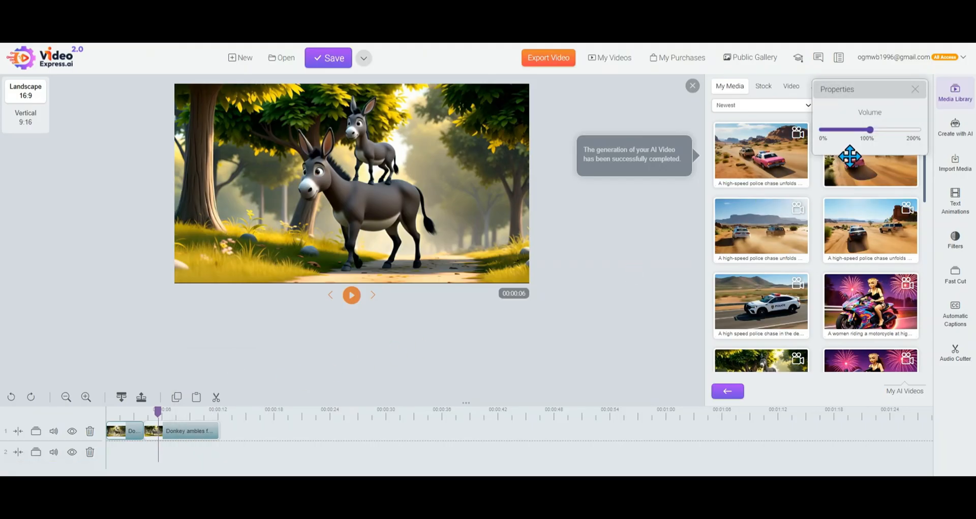
right_click(200, 436)
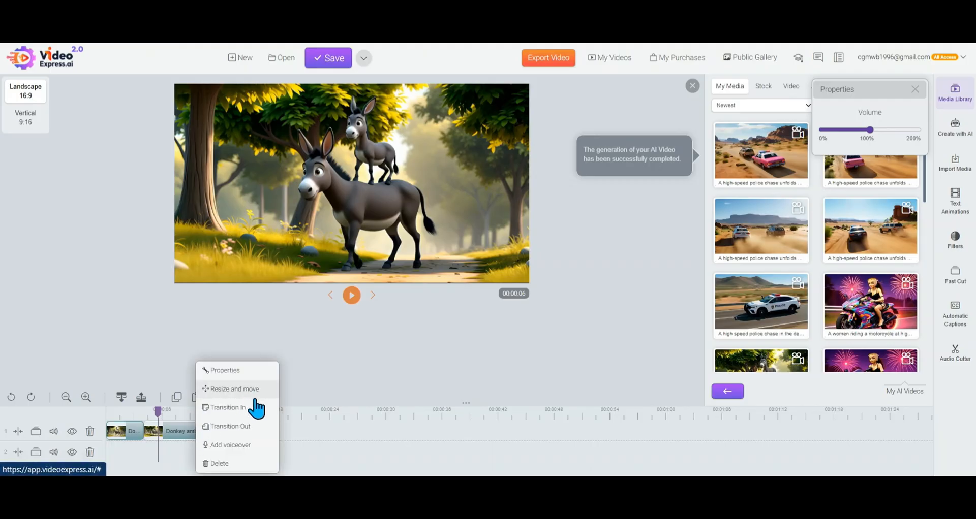
click(362, 373)
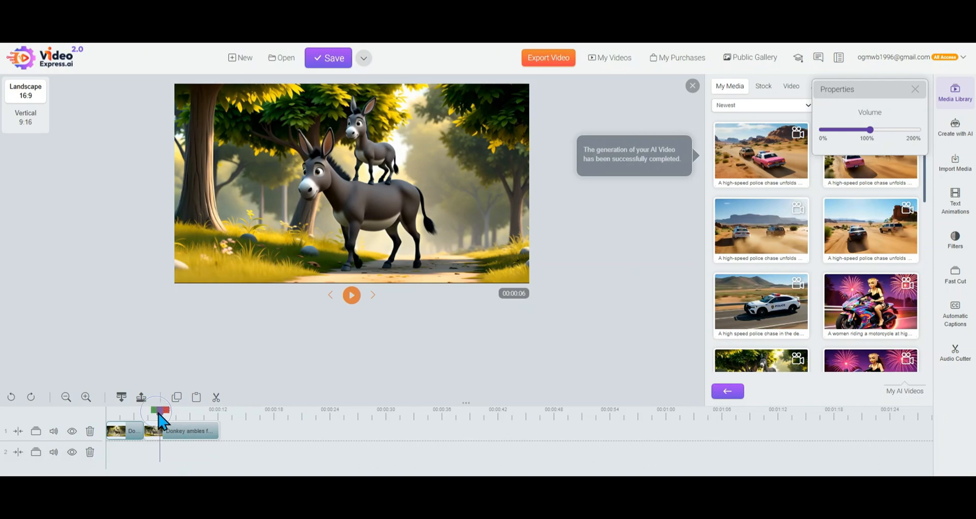
drag(167, 414, 199, 409)
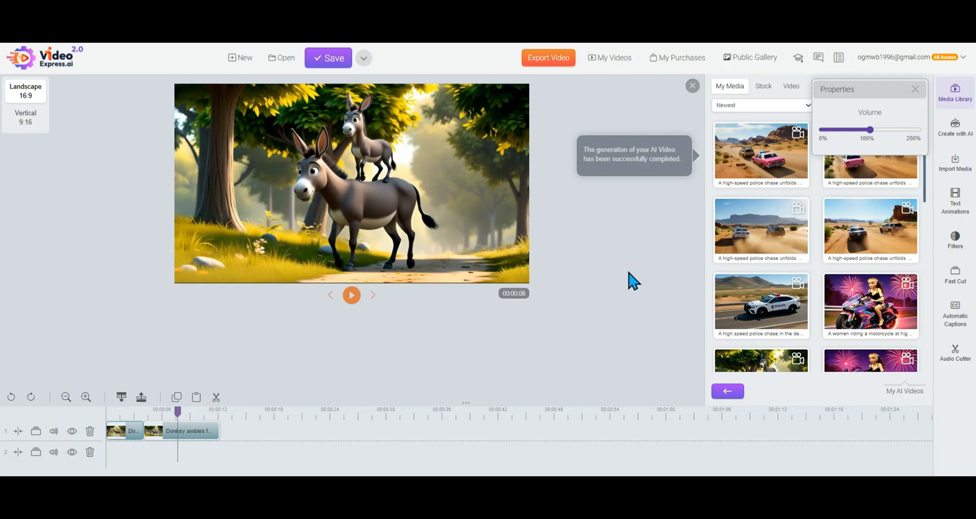
click(915, 90)
Enlarge the media library, play the second-newest "A high-speed police chase unfolds..." video in My AI Videos and close the player
click(921, 86)
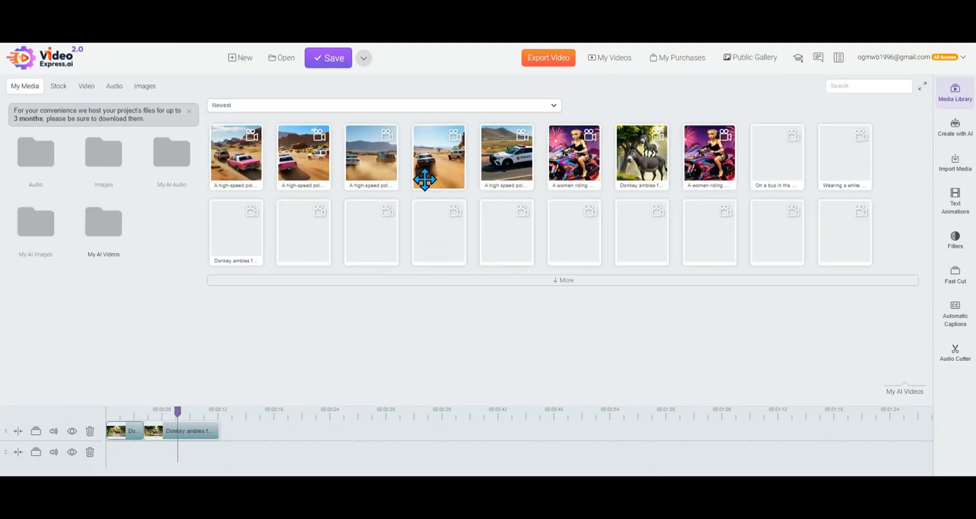
right_click(314, 175)
click(328, 189)
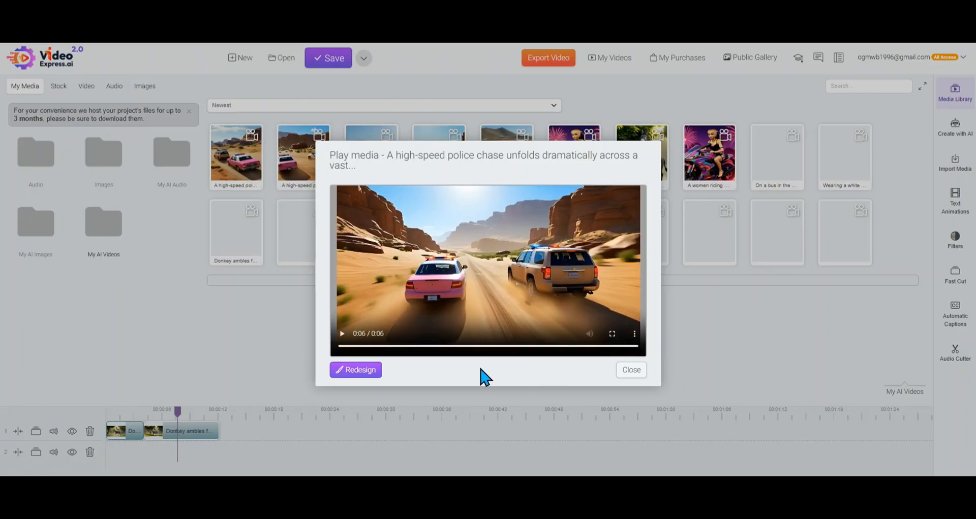
click(631, 371)
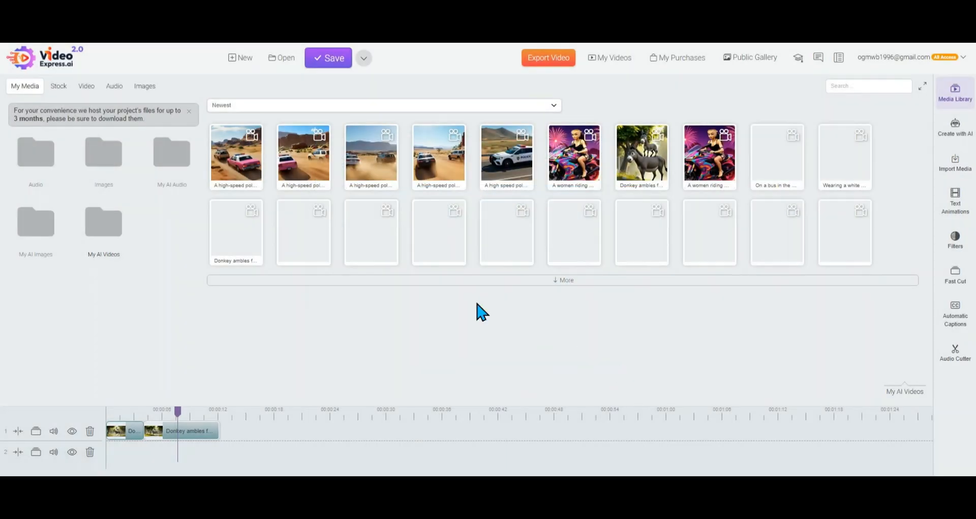
Play the newest police chase video to its end, save the final frame as PNG "police chase pink" and close the player
right_click(237, 166)
click(260, 174)
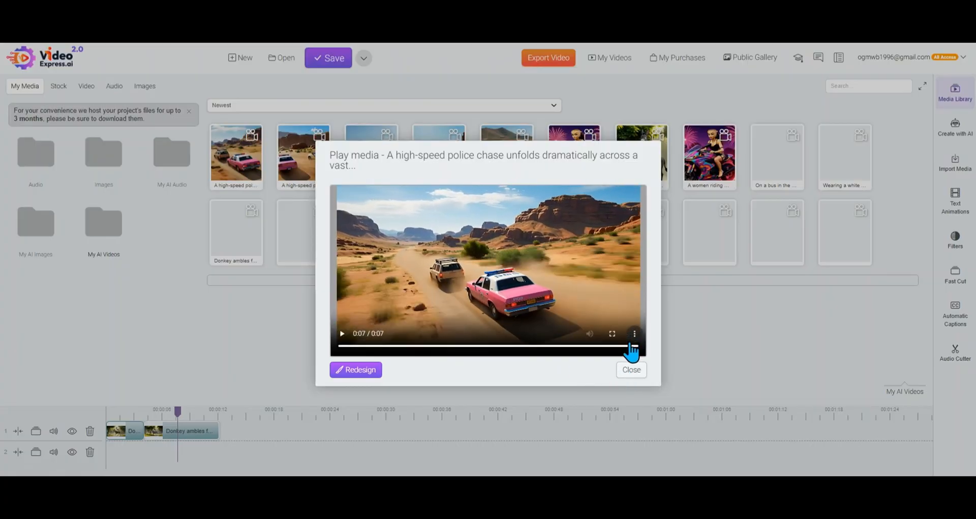
right_click(515, 246)
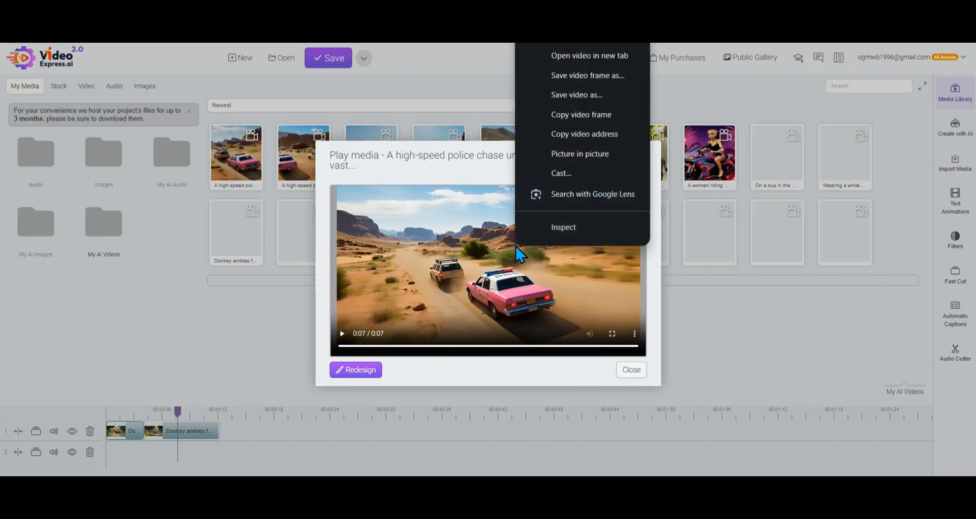
click(575, 77)
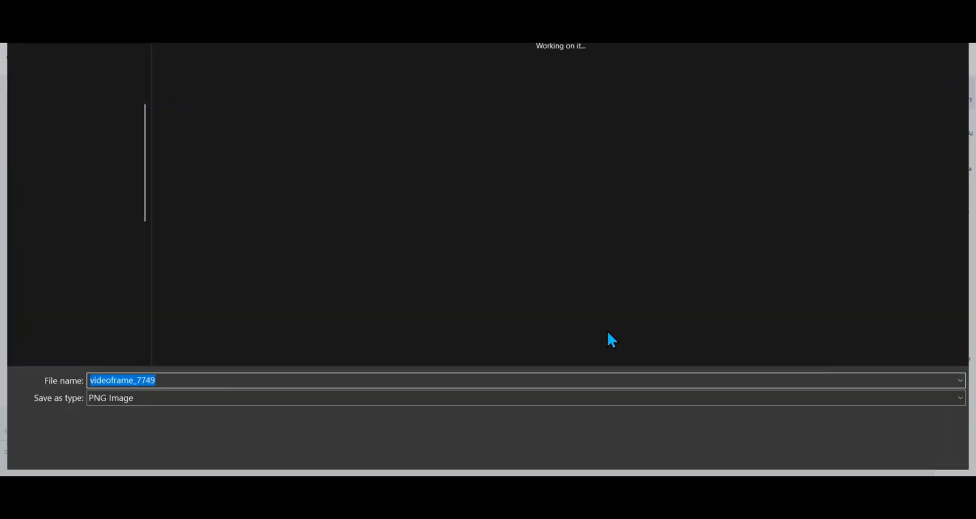
text(police chase pink)
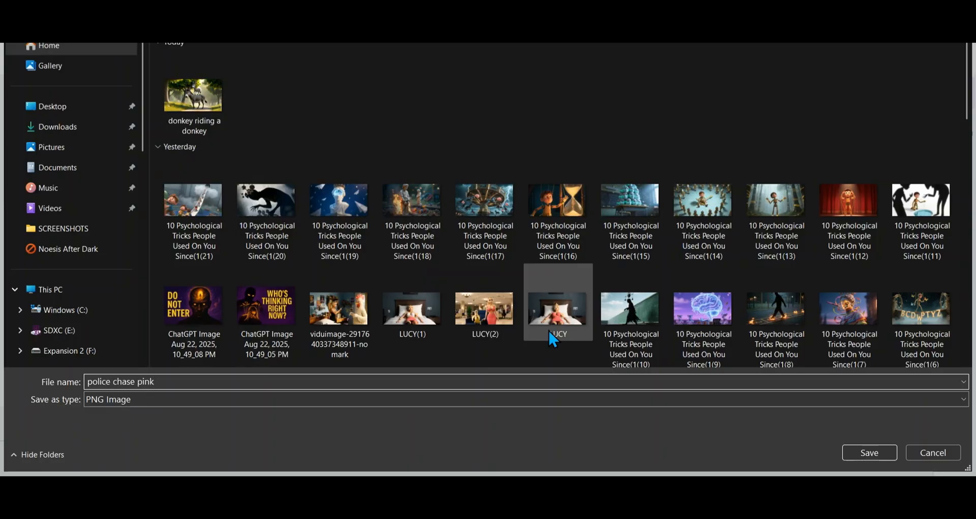
key(Return)
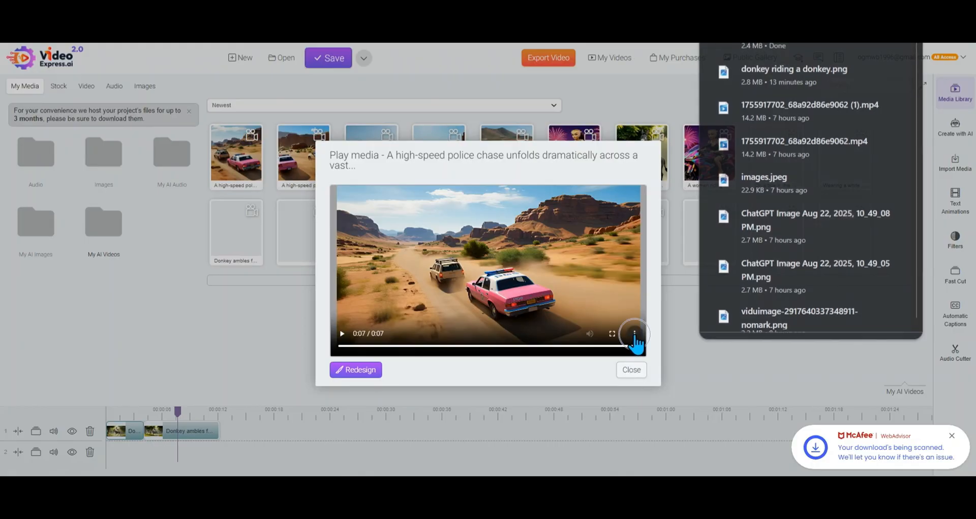
click(635, 334)
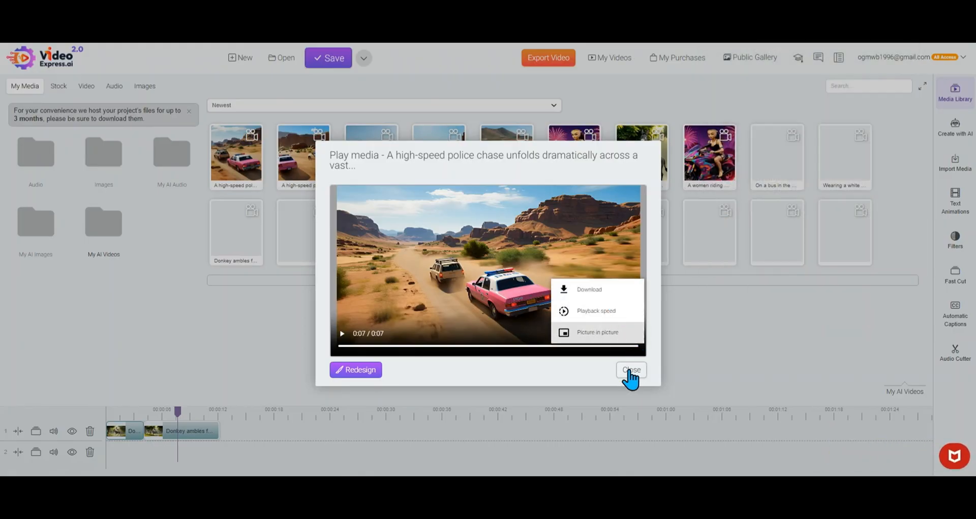
click(629, 370)
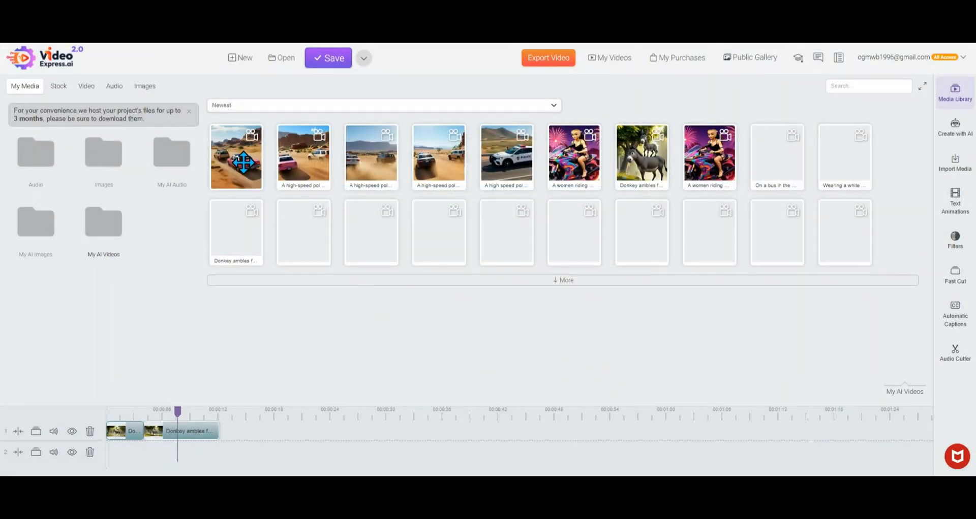
Upload "police chase pink" to the Images folder from Image To Video and choose it as the source image
click(958, 133)
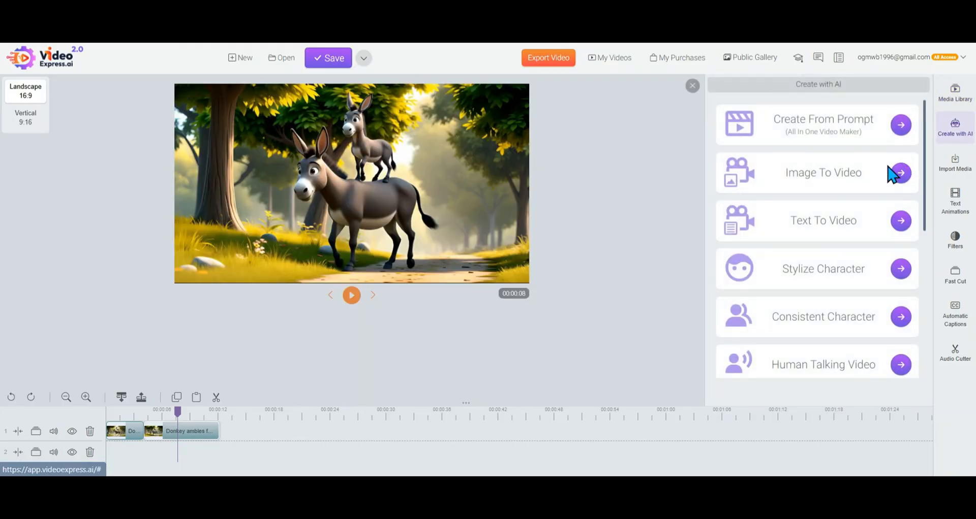
click(900, 174)
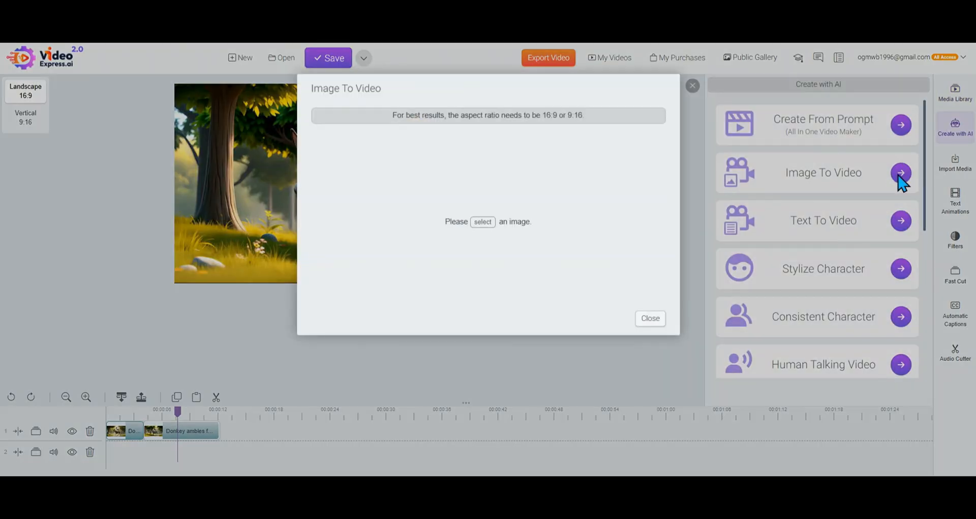
click(481, 223)
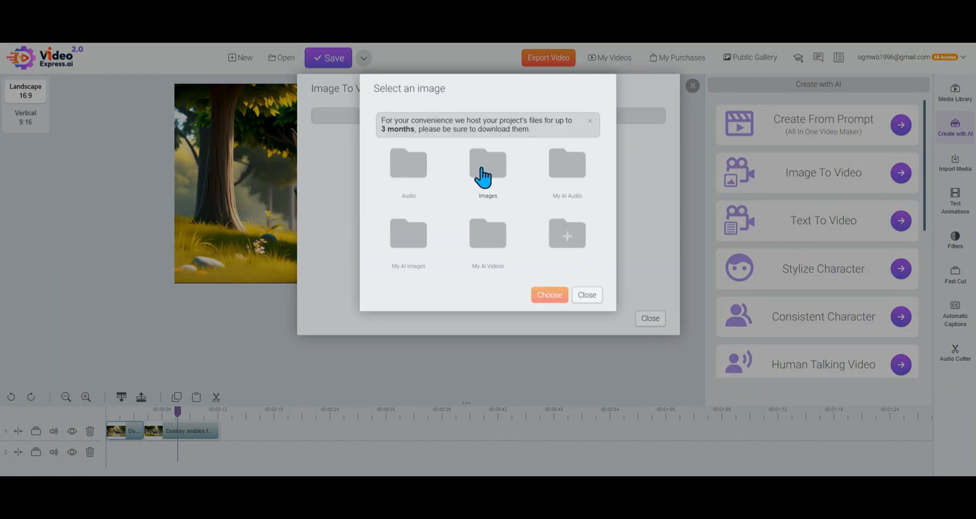
click(482, 175)
click(506, 133)
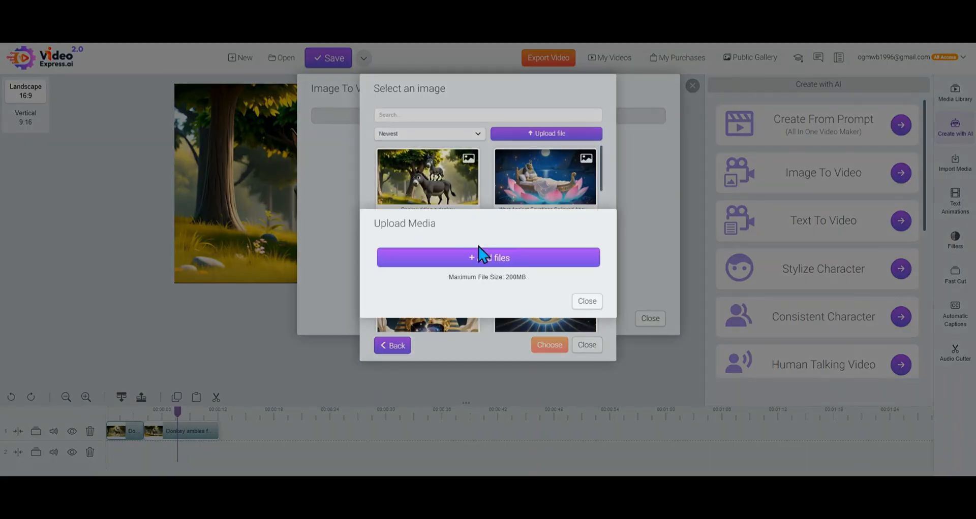
click(483, 262)
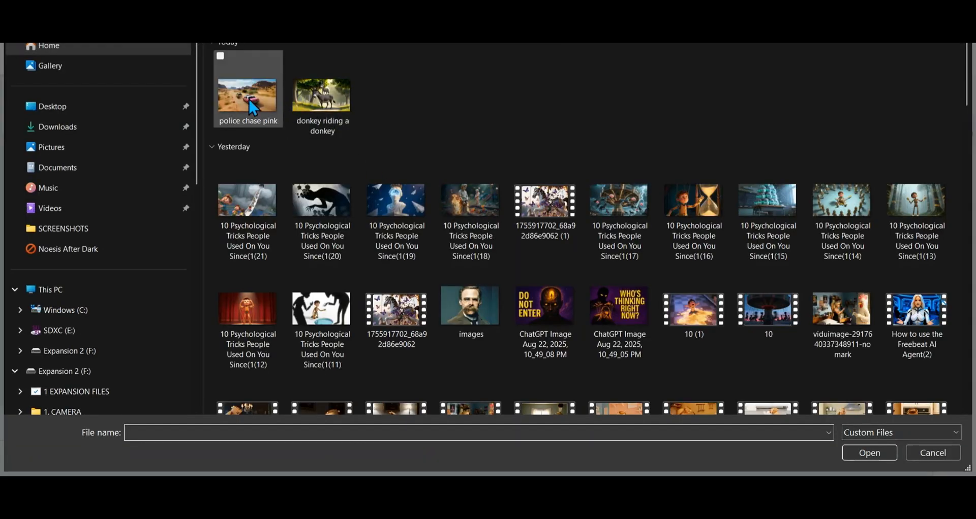
double_click(252, 108)
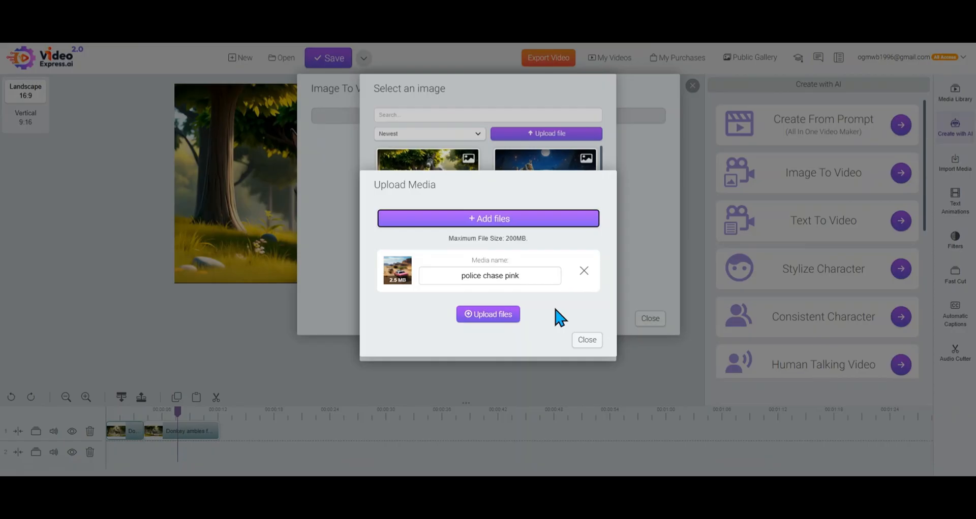
click(498, 315)
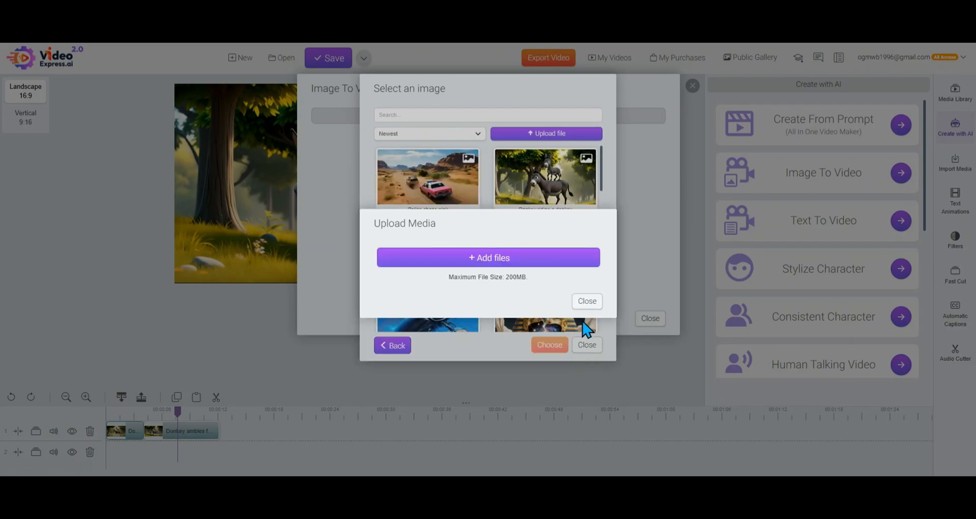
click(586, 303)
click(425, 189)
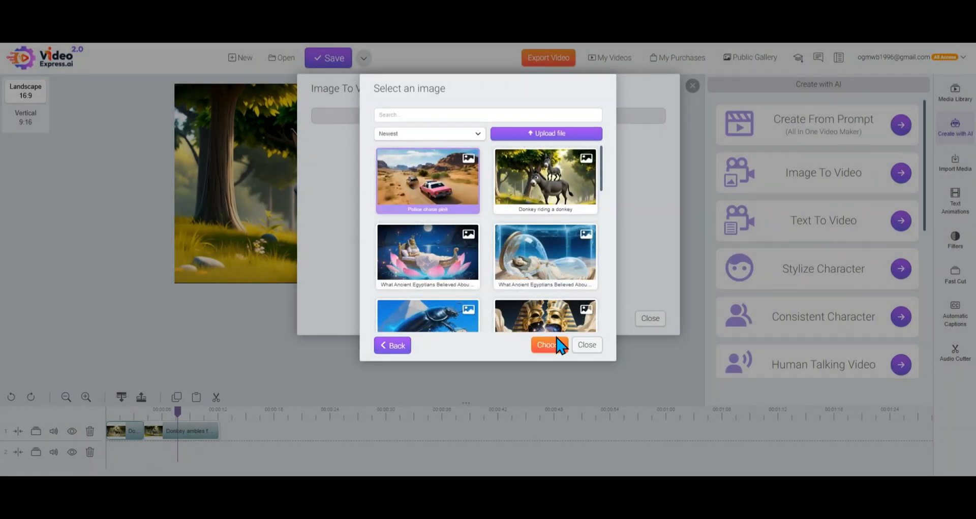
click(553, 344)
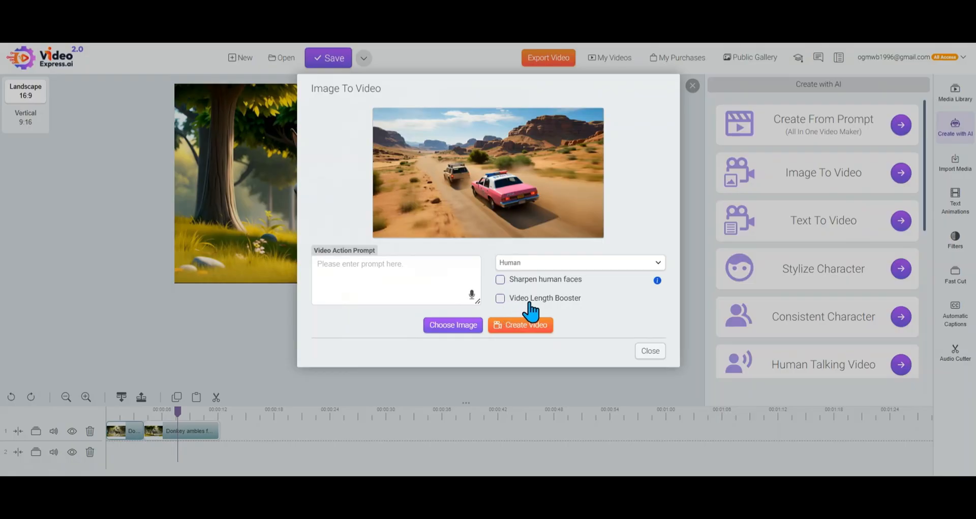
Close Image To Video and show the My AI Videos folder in the enlarged media library
click(645, 353)
click(953, 93)
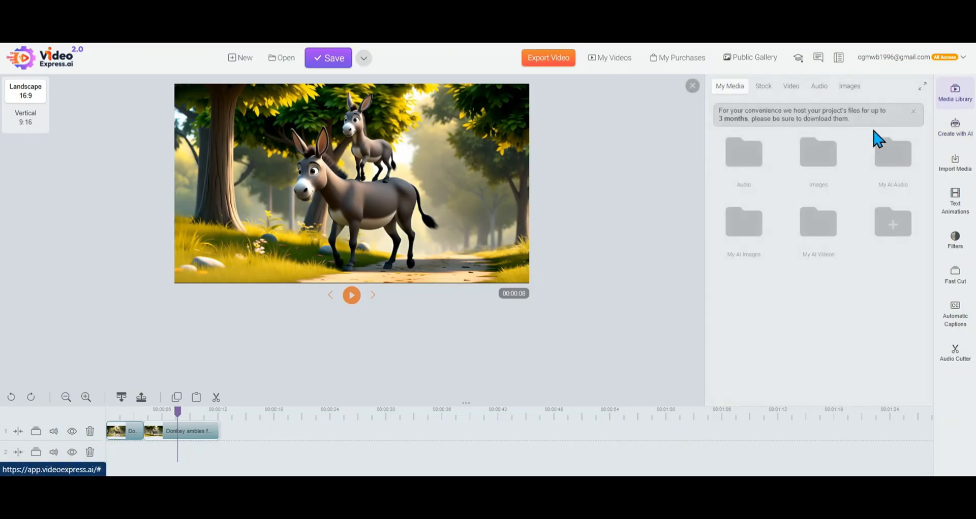
click(921, 87)
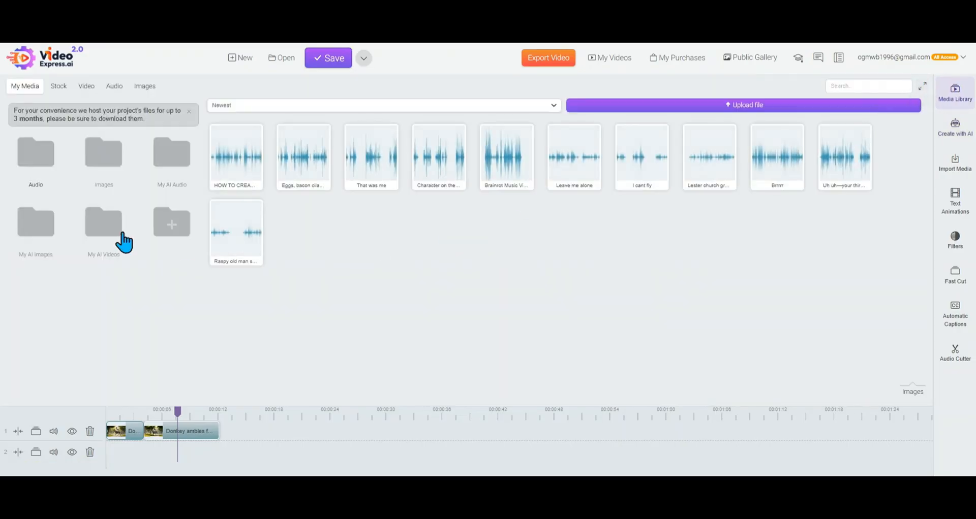
click(101, 218)
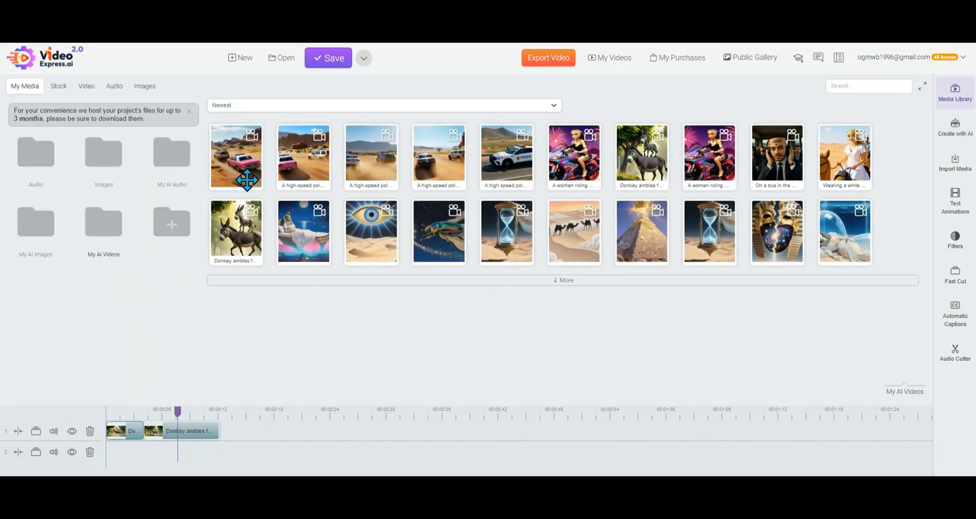
Copy the full video prompt from the newest police chase video's details and return to the AI creation tools
right_click(241, 160)
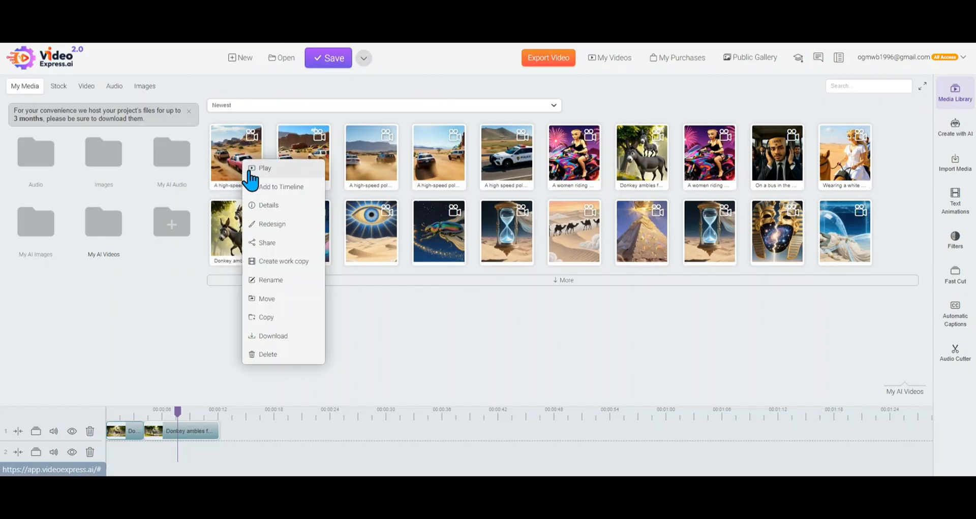
click(282, 207)
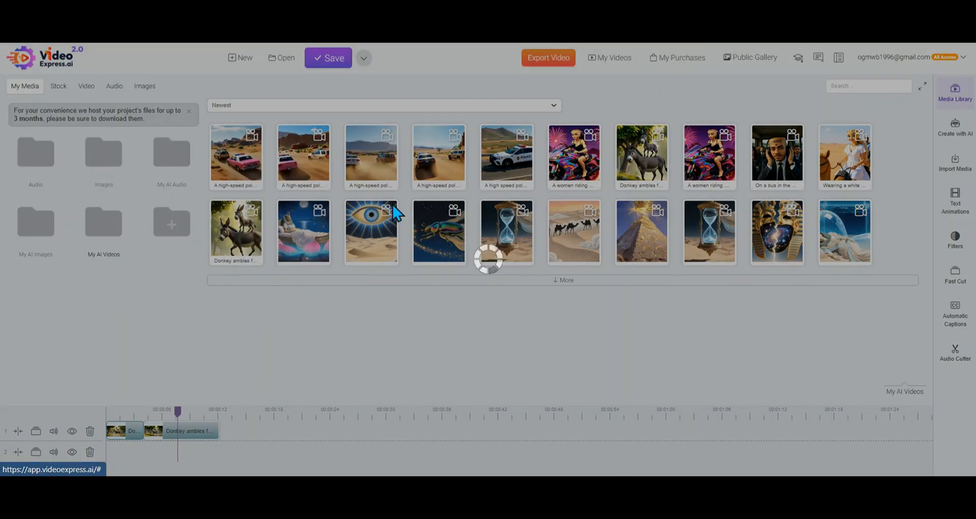
triple_click(552, 252)
scroll(562, 254, down, 3)
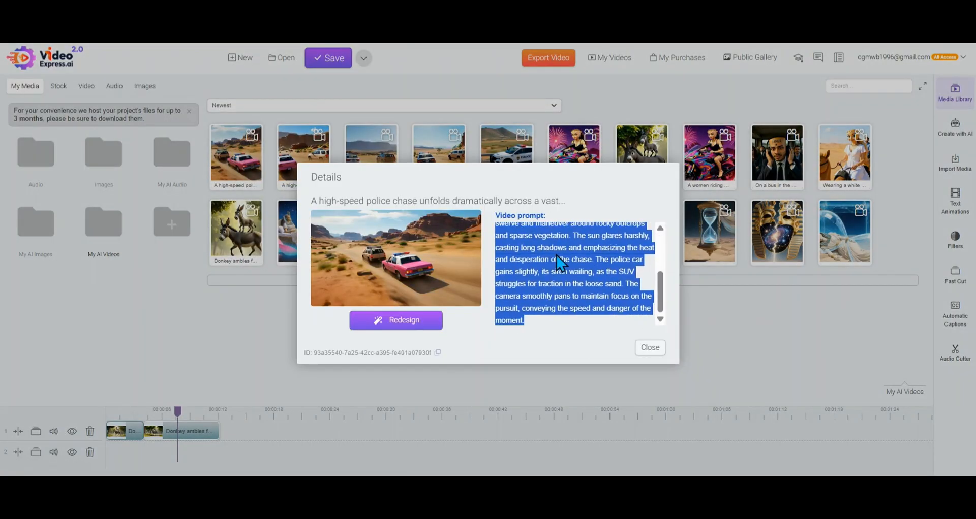
click(649, 349)
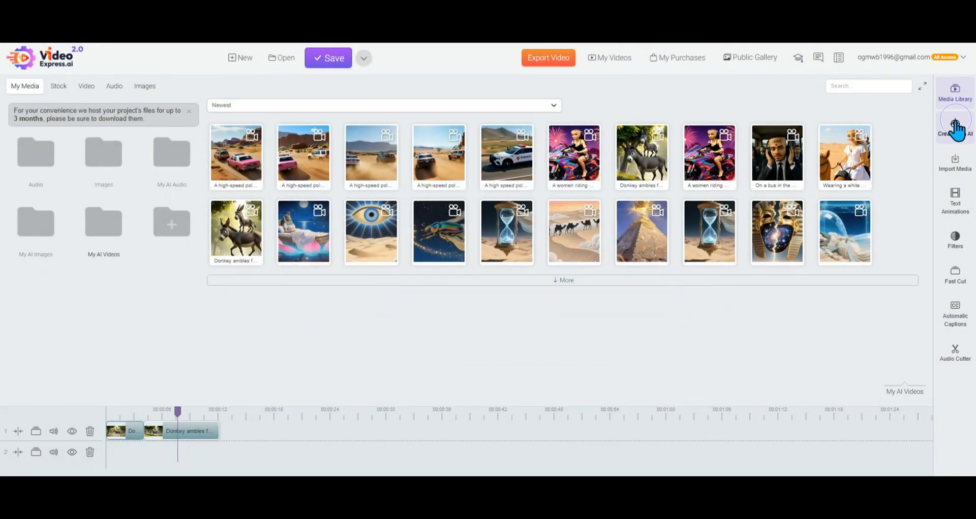
click(955, 127)
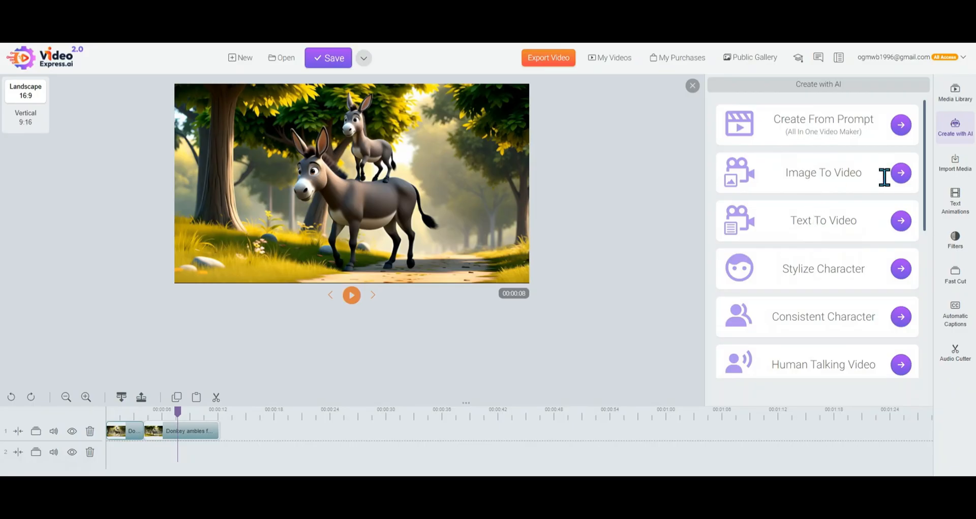
Start Image To Video and choose "Police chase pink" from the Images folder as the source image
drag(785, 172, 863, 173)
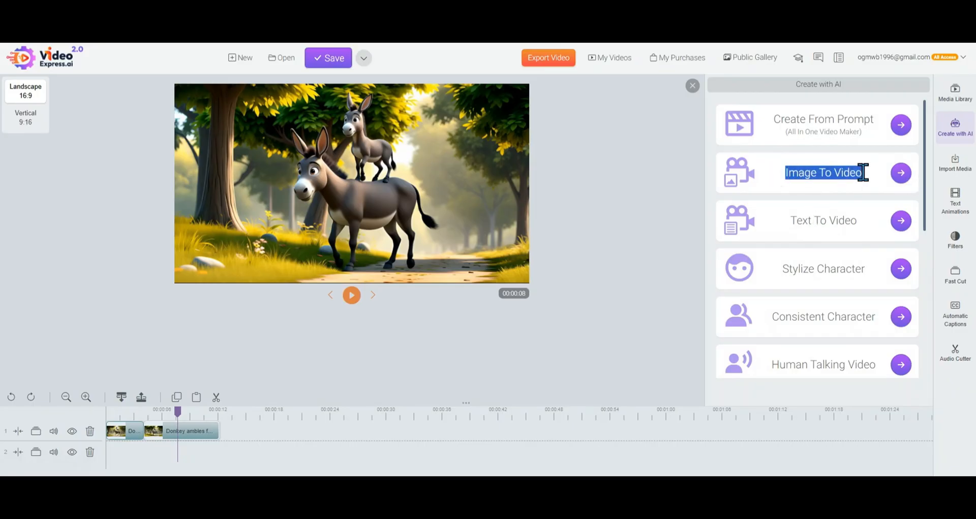
click(901, 174)
click(483, 223)
click(486, 185)
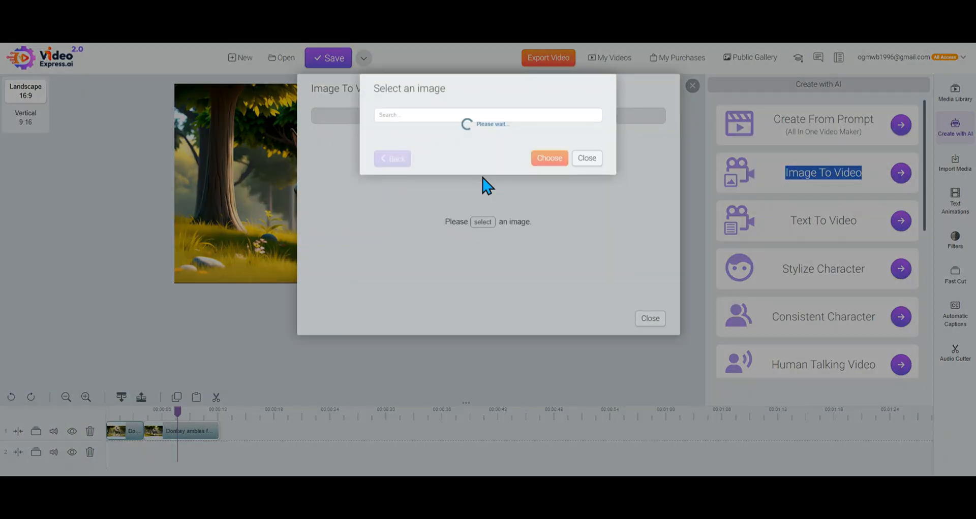
click(551, 347)
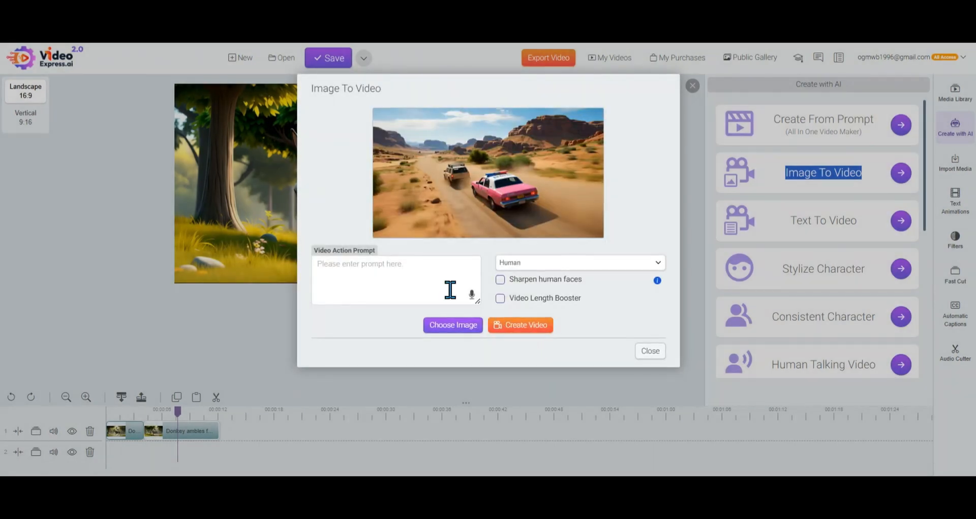
Paste the copied police chase prompt as the video action prompt, create the video and close Image To Video
click(451, 289)
key(ctrl+v)
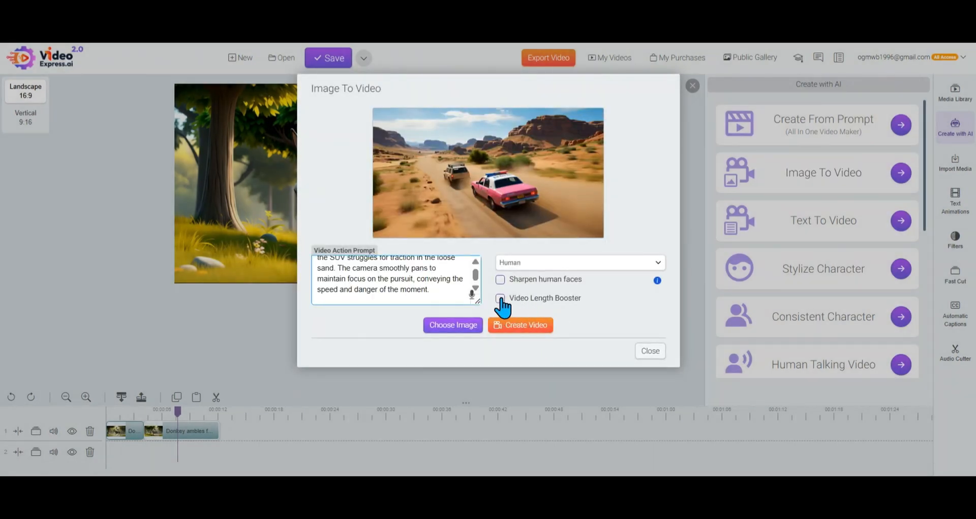
click(526, 326)
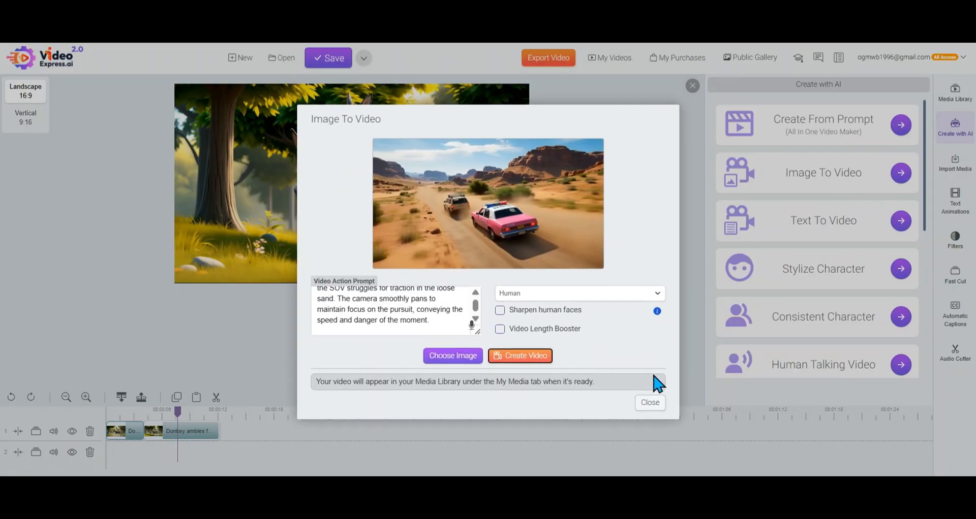
click(648, 403)
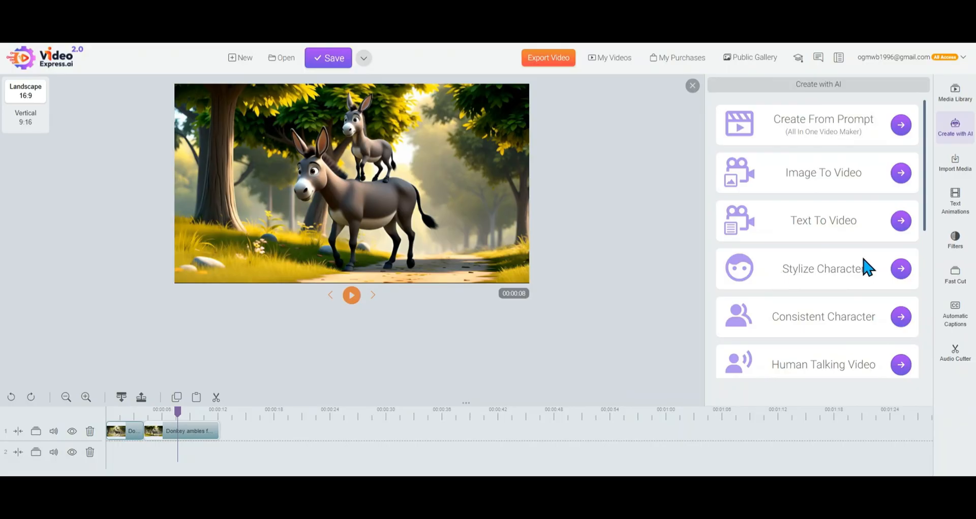
drag(773, 264, 867, 268)
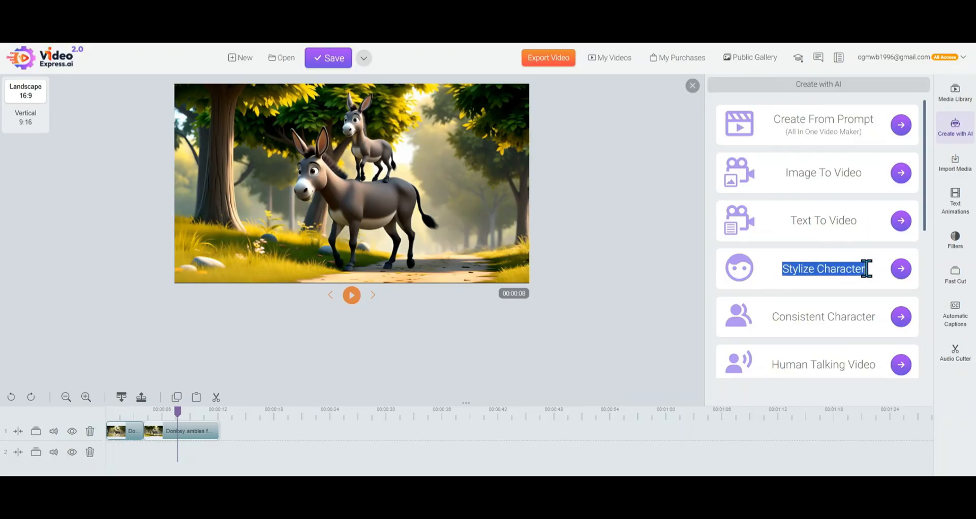
drag(789, 222, 869, 230)
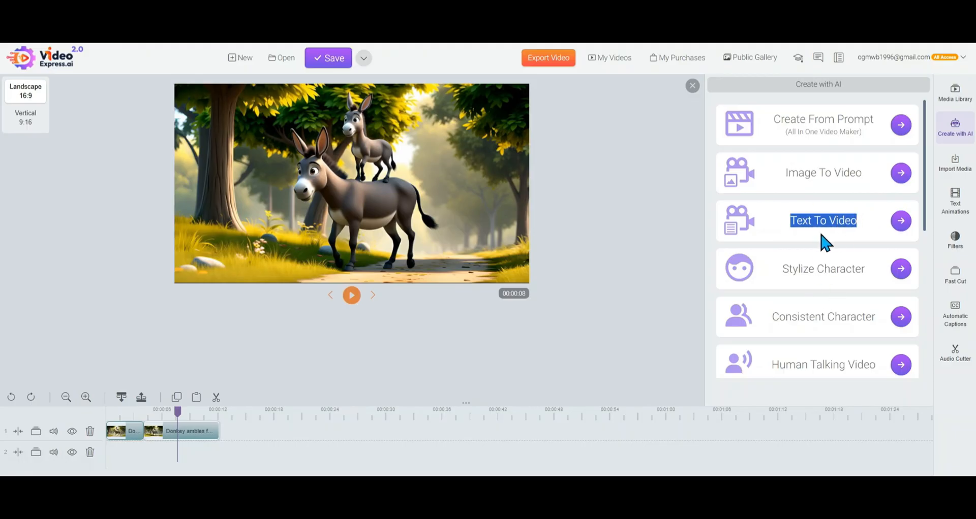
drag(768, 320, 865, 319)
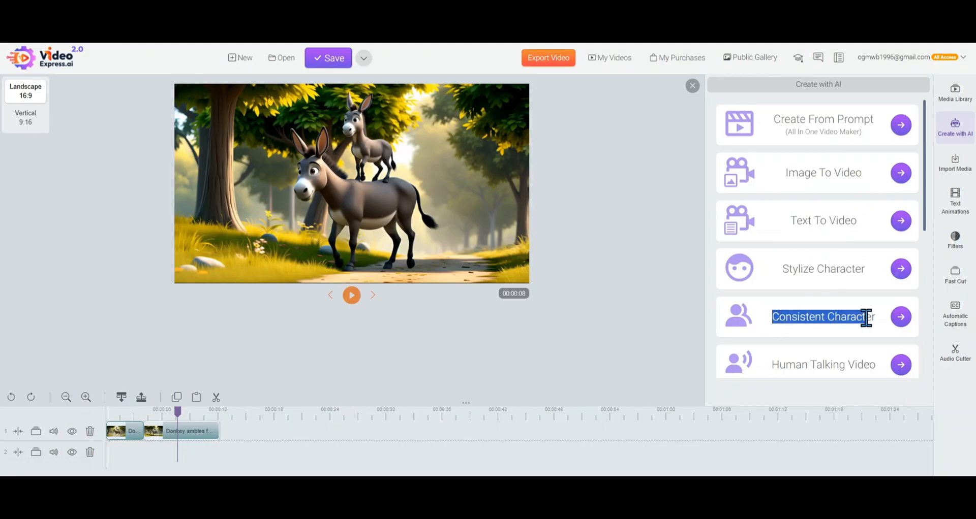
Start Consistent Character, turn off sharing in the public gallery and open the reference photo selection
click(895, 322)
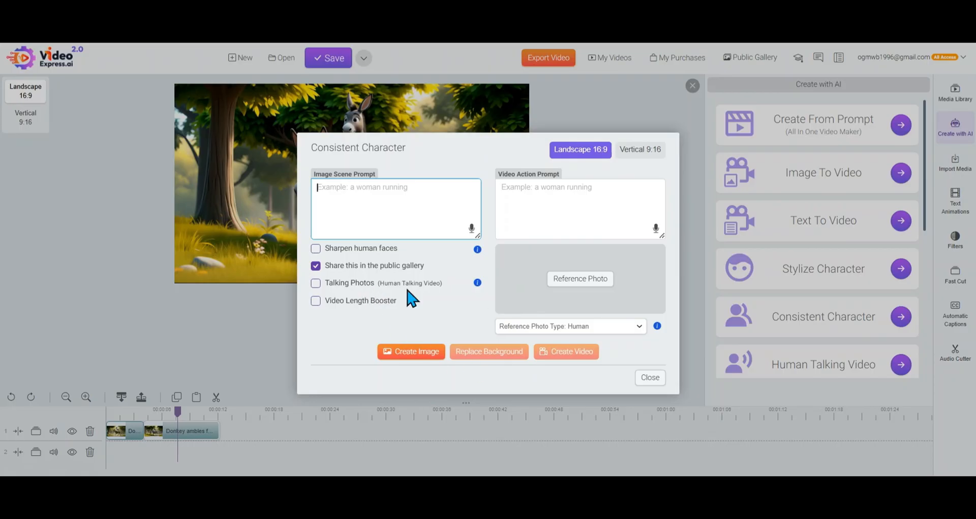
click(316, 267)
click(565, 284)
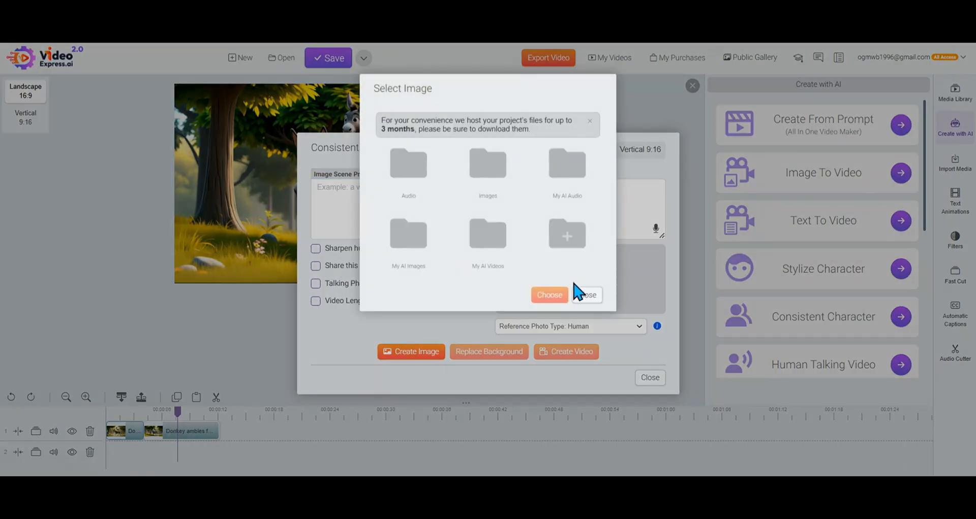
click(498, 180)
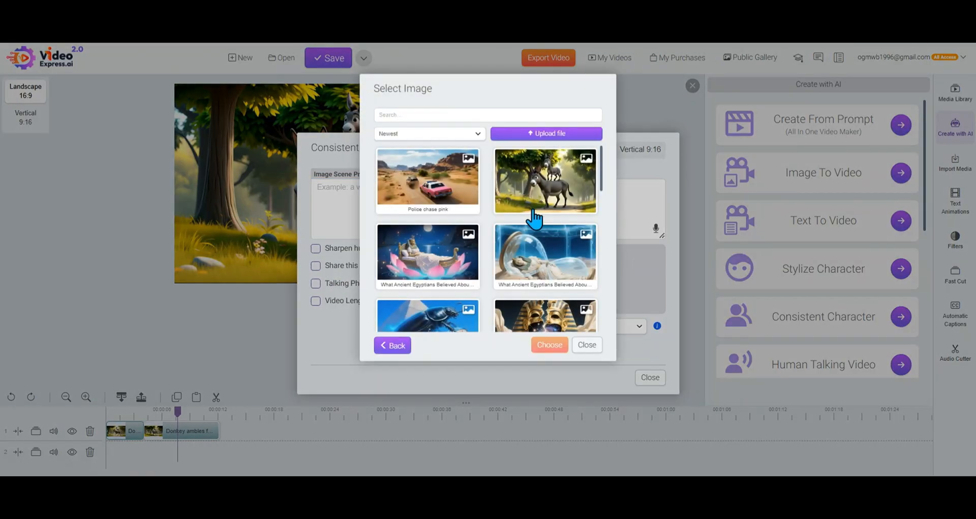
scroll(531, 222, down, 5)
scroll(531, 222, down, 2)
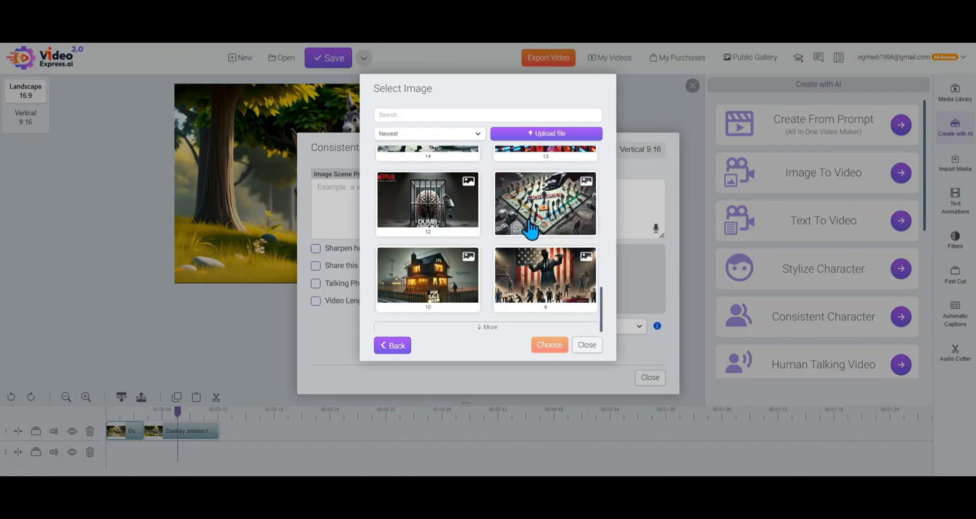
scroll(529, 227, up, 8)
click(401, 345)
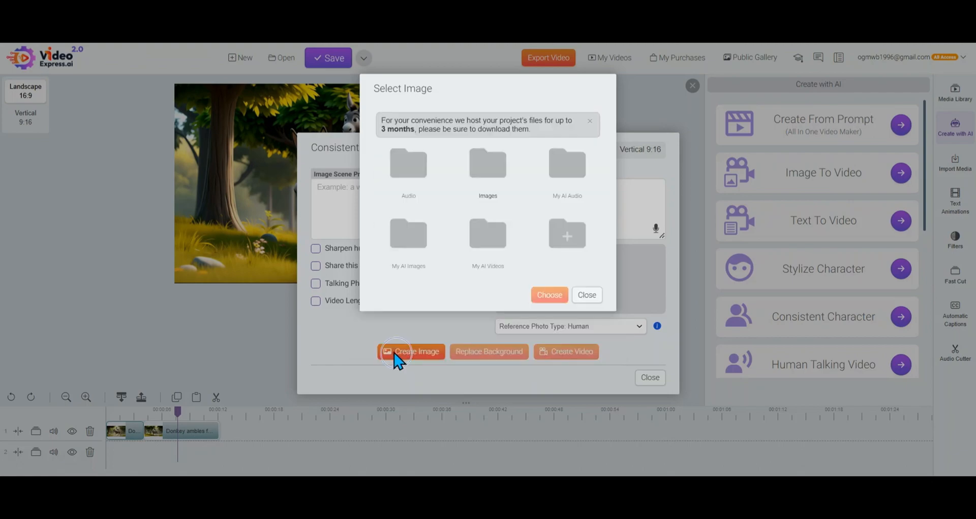
Choose the image of the suited man at the office desk from My AI Images as the reference photo
click(412, 255)
scroll(549, 259, down, 15)
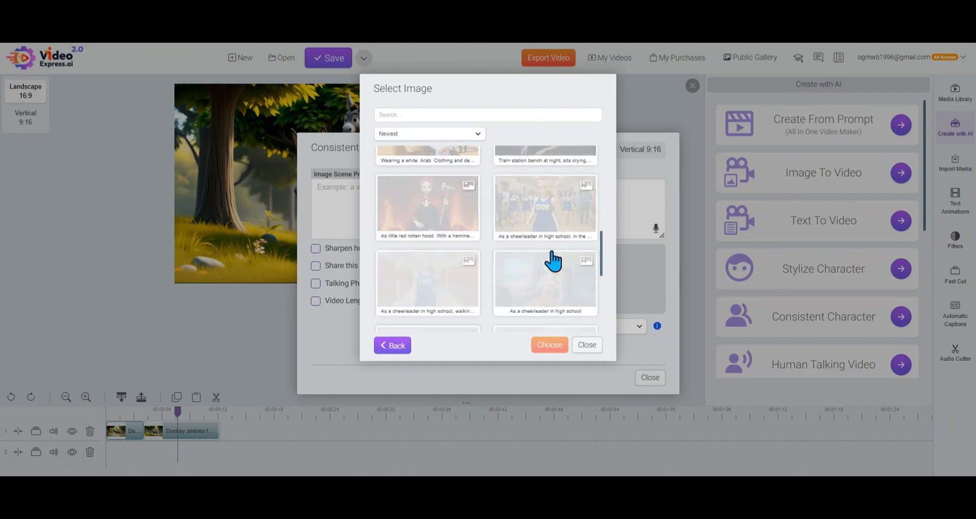
scroll(559, 256, down, 10)
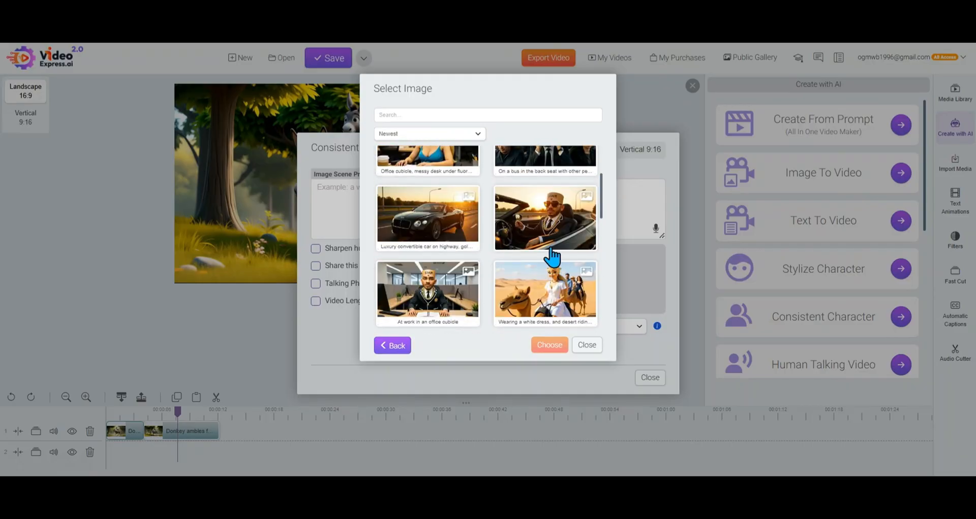
click(427, 292)
click(554, 345)
Create a character image with the scene prompt "at the casino playing slots"
click(417, 215)
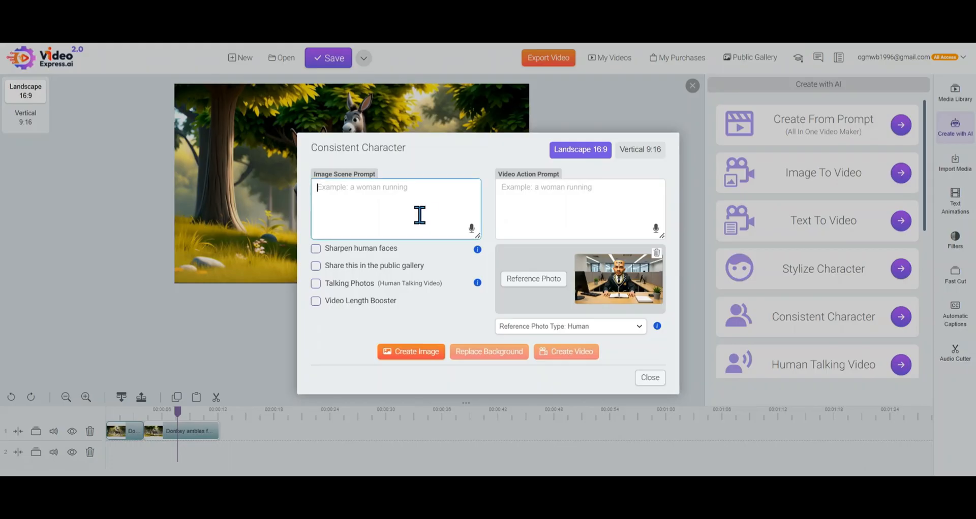
text(at the casino playing slots)
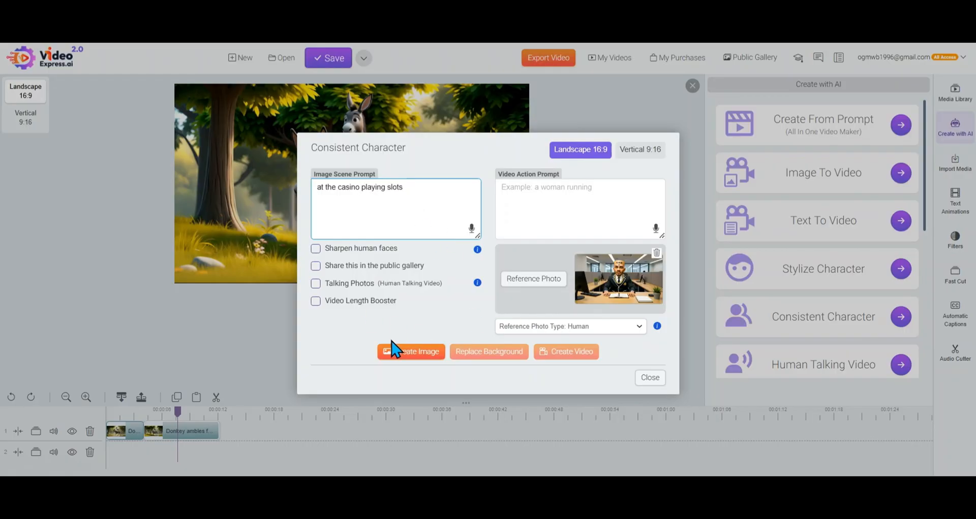
click(407, 354)
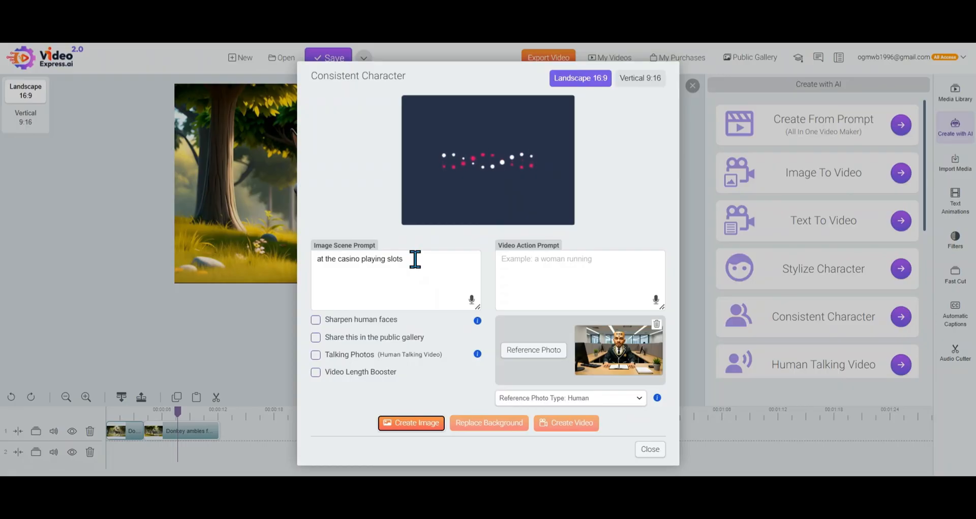
Replace the image scene prompt with "at the bar in a casino" and create another image
drag(414, 259, 334, 276)
key(BackSpace)
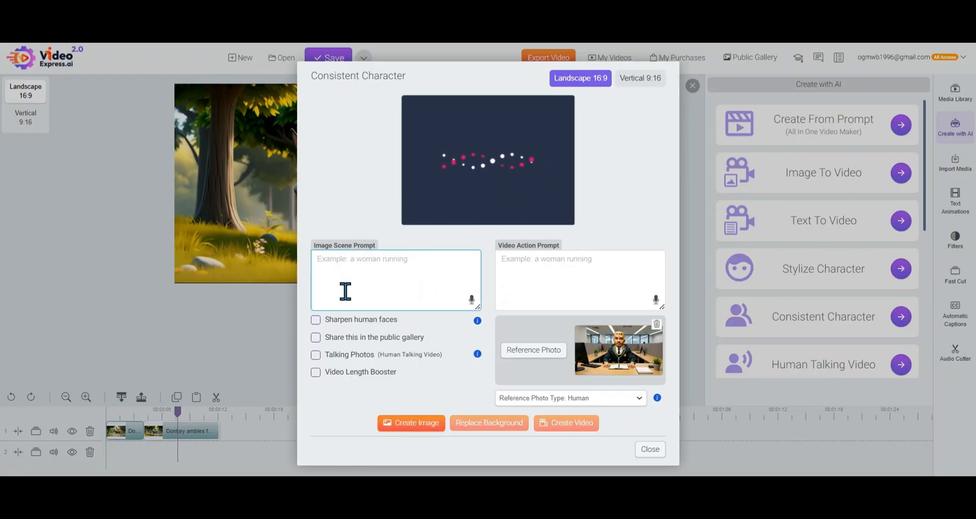
text(t the bar in a casino)
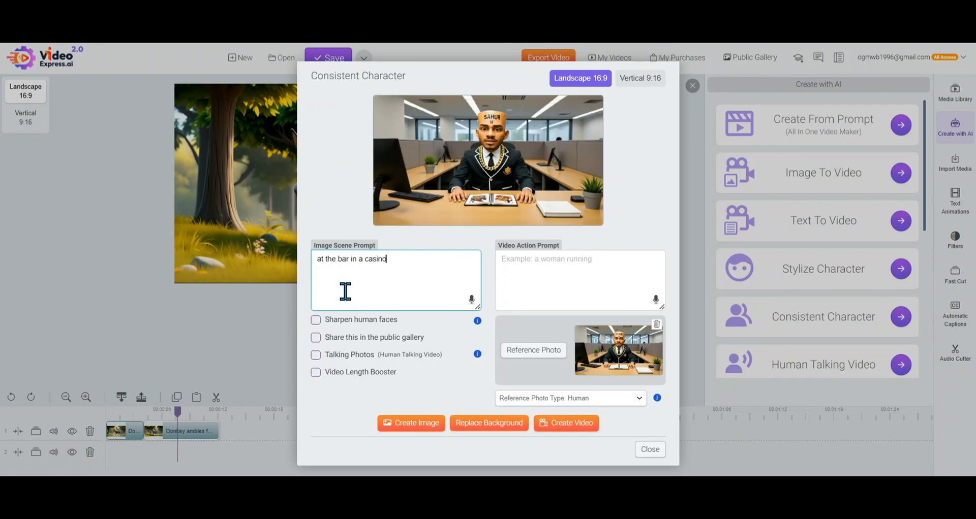
click(422, 426)
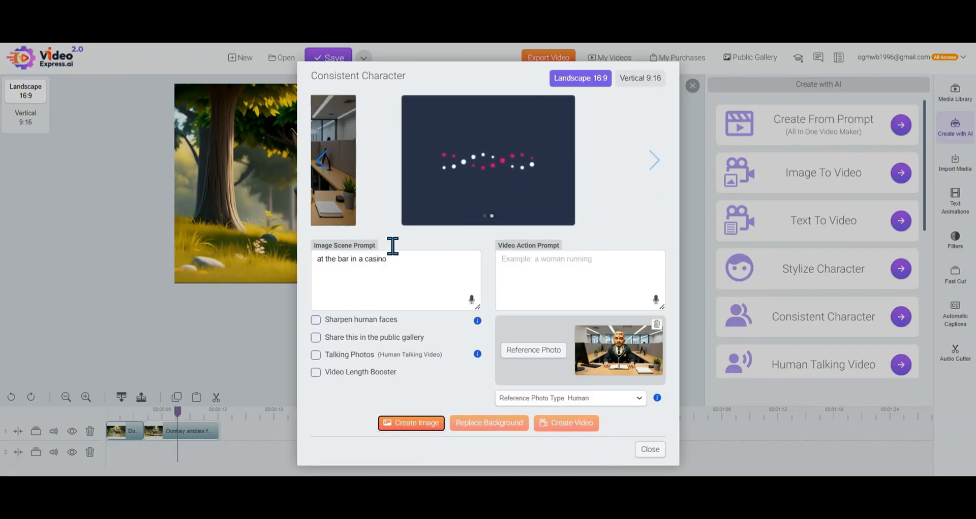
Go back to the first generated image, view it in the enlarged preview and close the preview
click(324, 164)
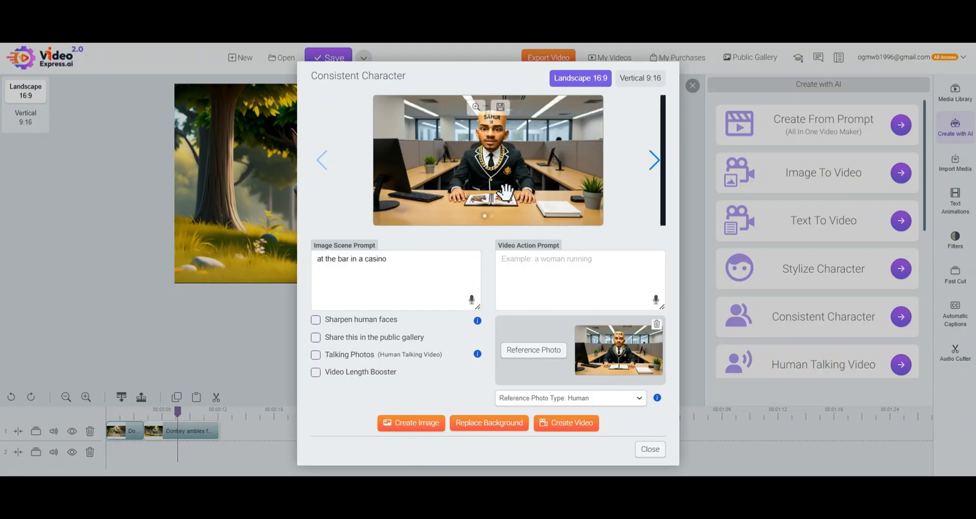
click(476, 108)
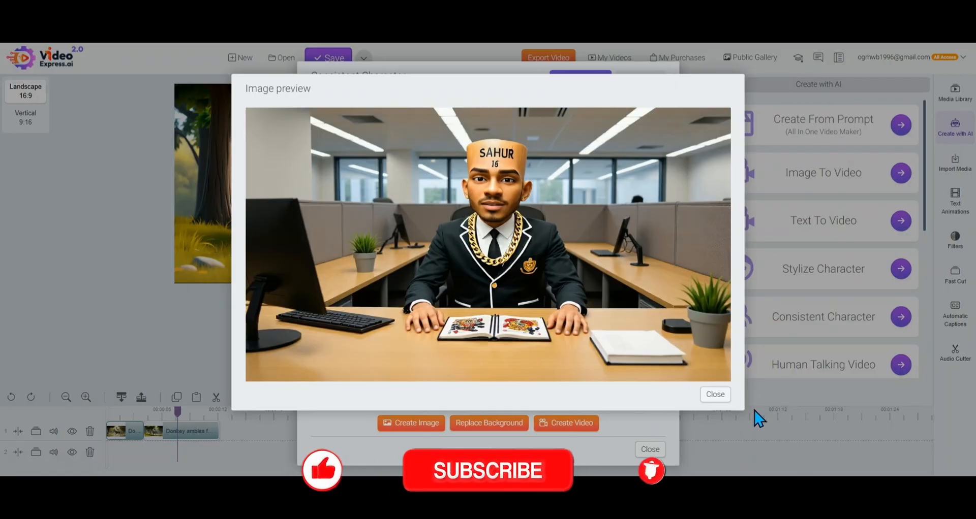
click(723, 395)
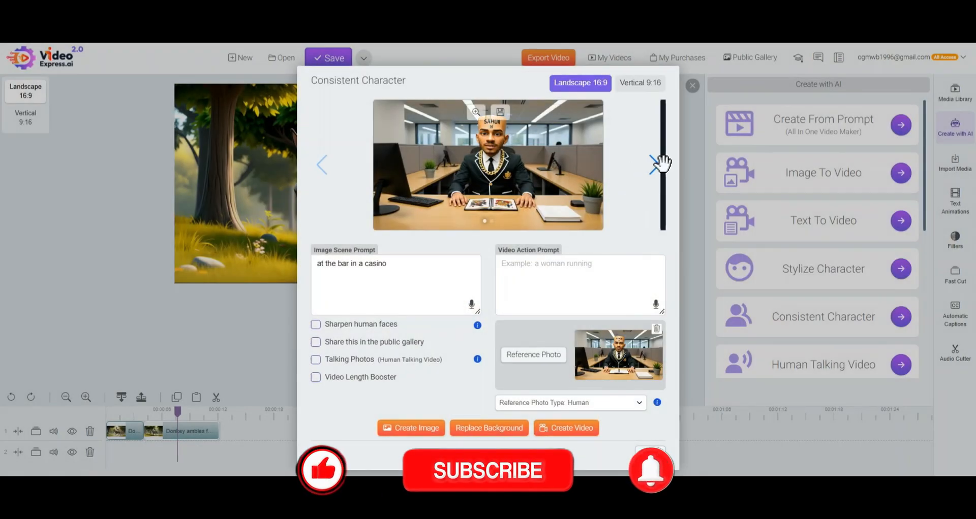
Show the second generated image, extend the scene prompt to "at the bar in a casino, he is playing craps" and create an image
click(656, 170)
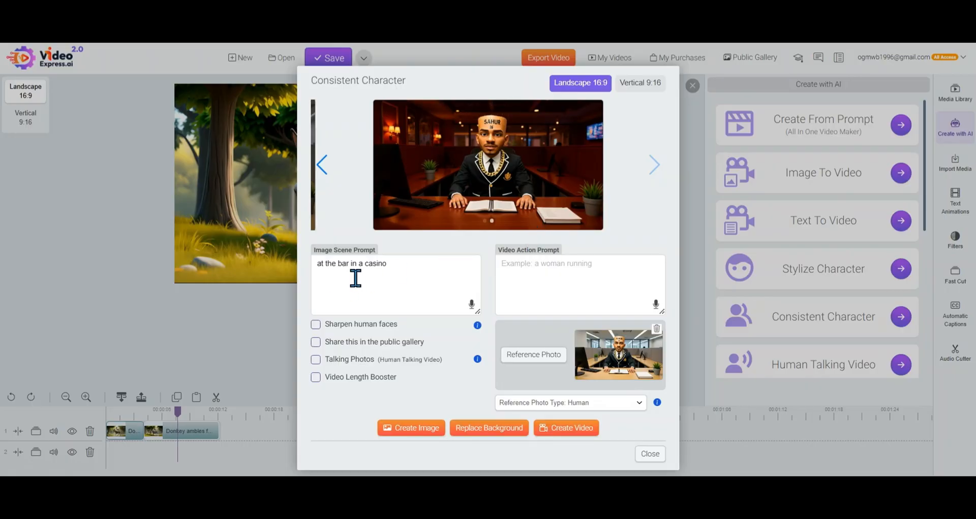
click(401, 271)
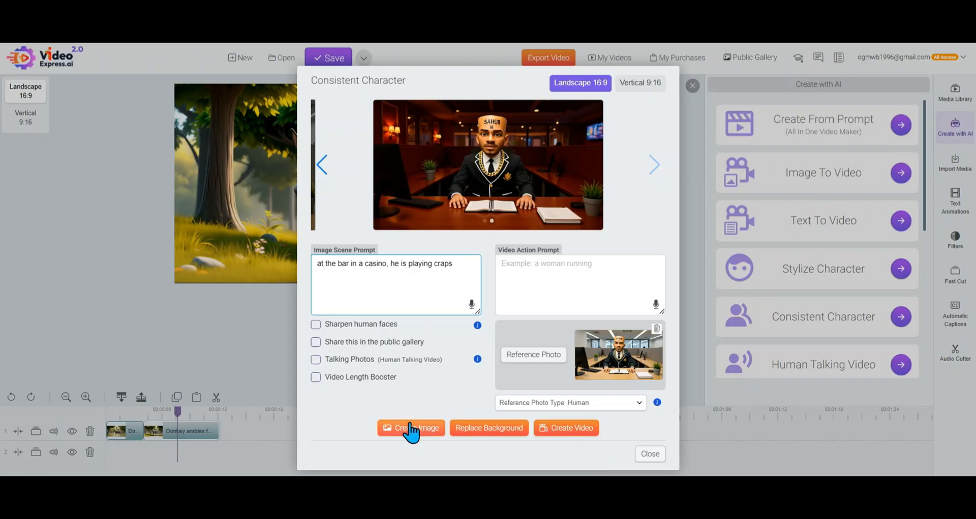
click(420, 439)
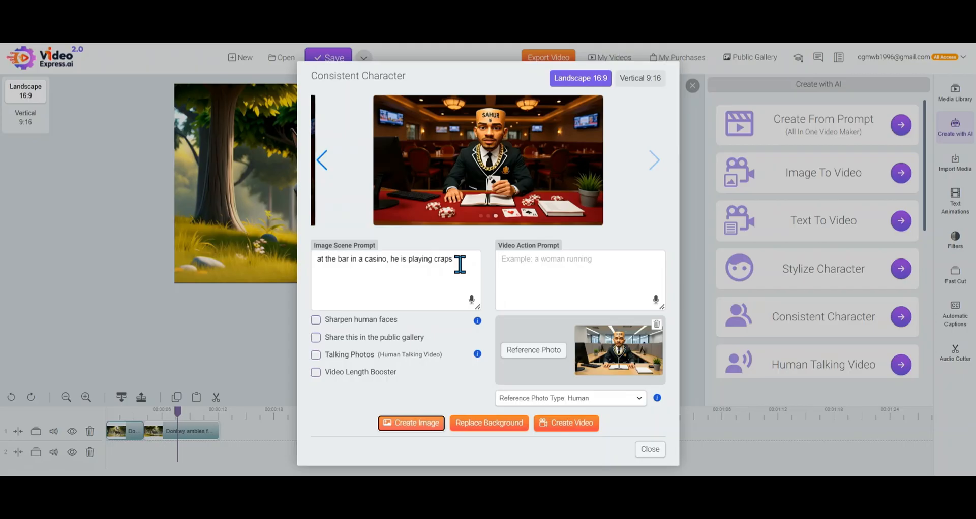
Change the scene prompt to "at the bar in a casino, he is standing, playing craps" and create another image
click(405, 261)
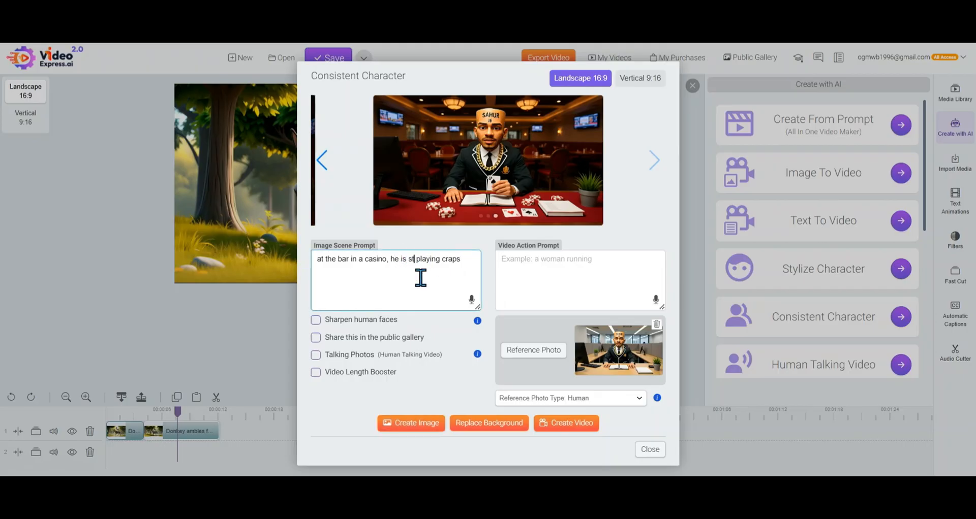
text(ing)
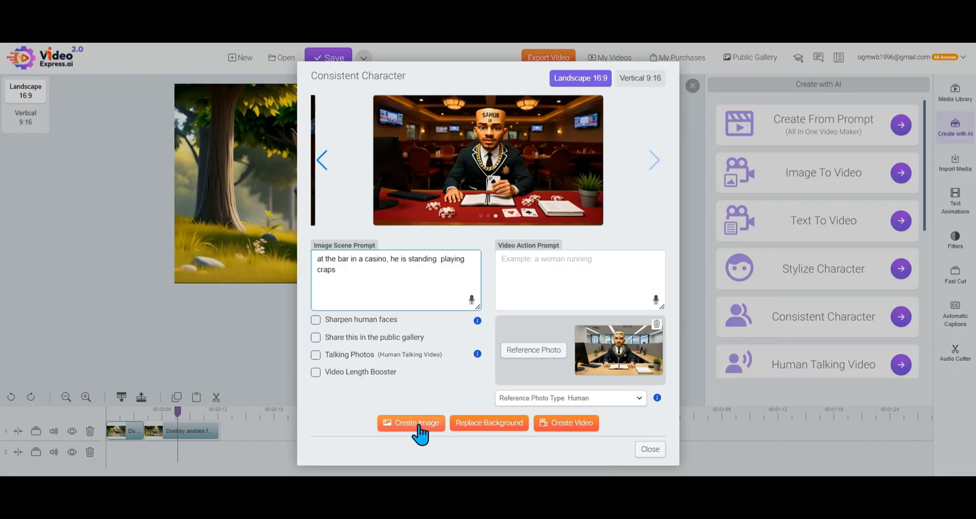
key(Delete)
click(421, 432)
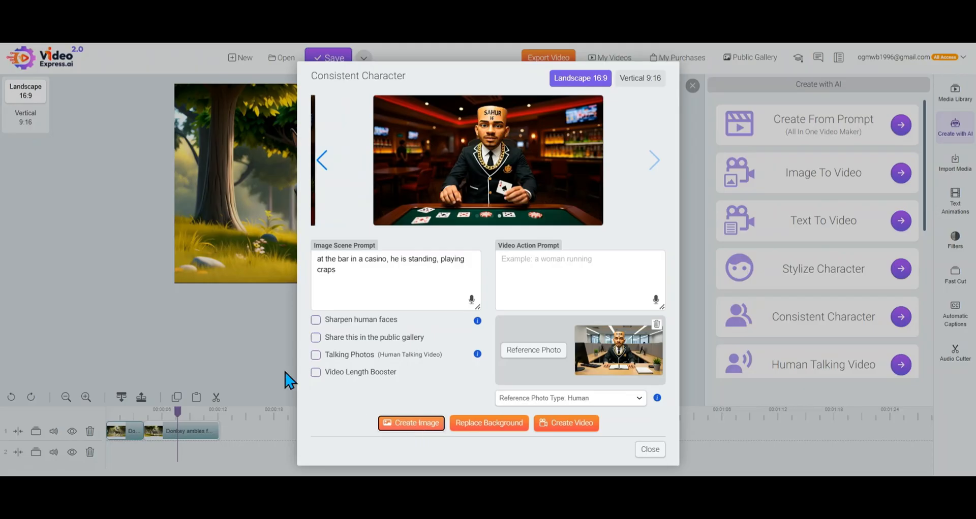
Add ", with other people" to the scene prompt, create an image, and save the previous image of the man standing at the card table
click(402, 291)
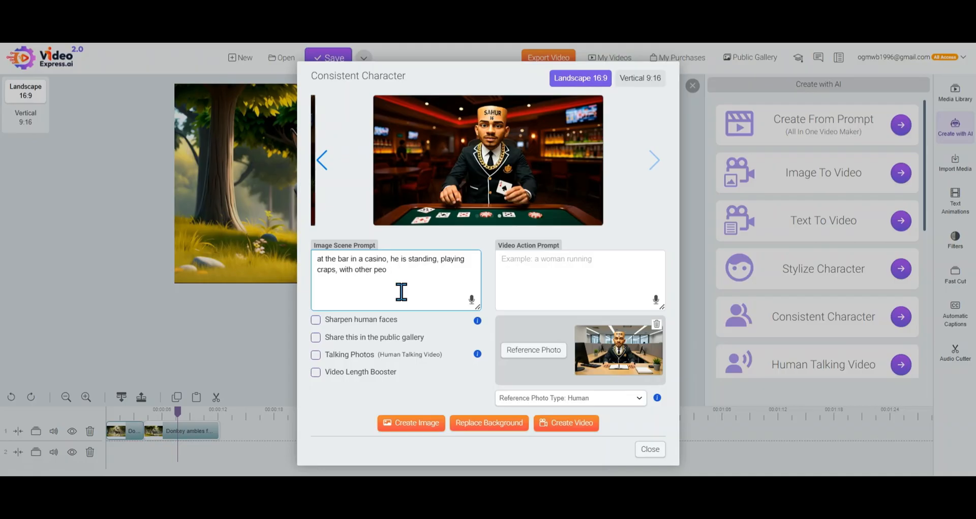
click(413, 423)
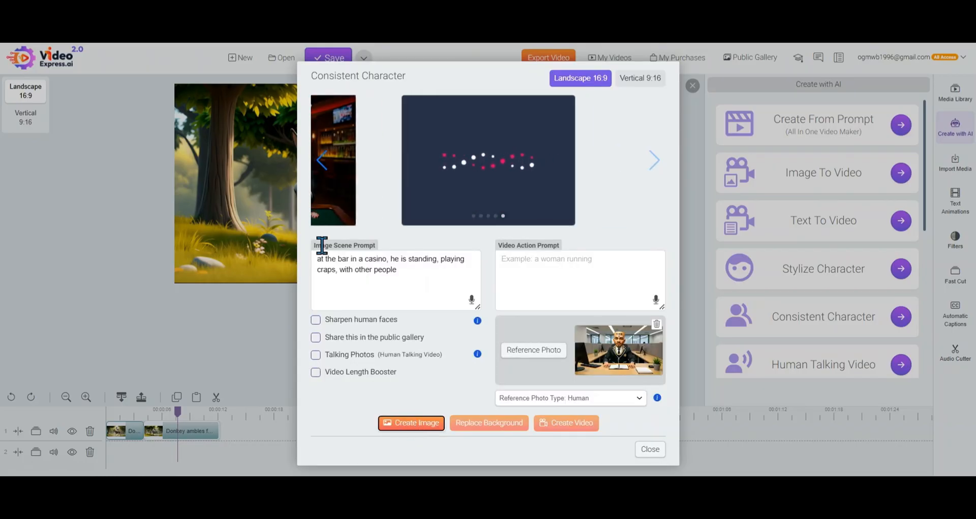
click(322, 160)
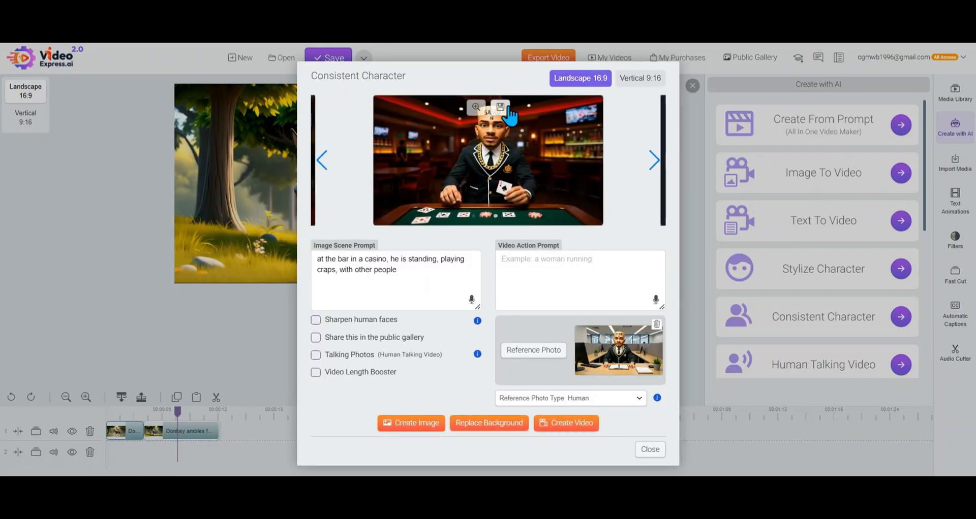
click(501, 108)
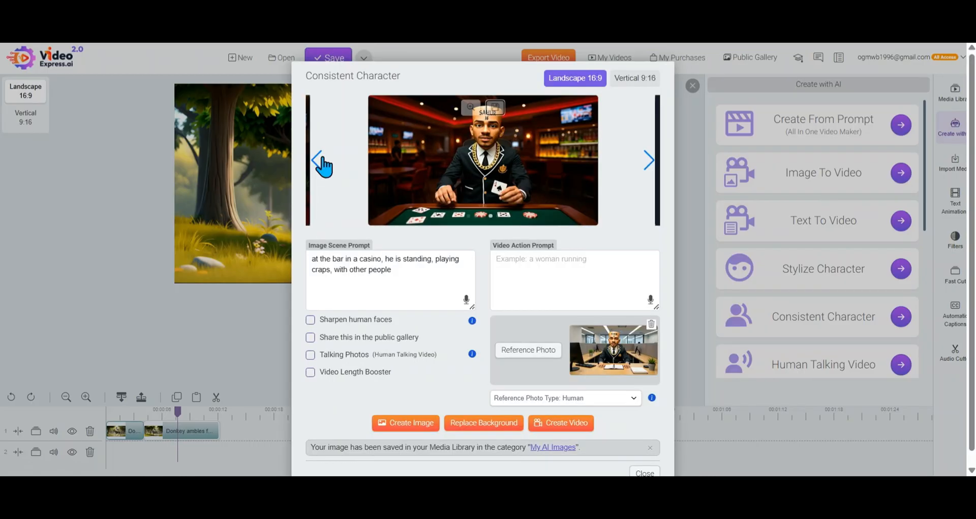
Save the generated image of the man seated in the bar and the one of him with two women at the craps table
click(319, 167)
click(320, 164)
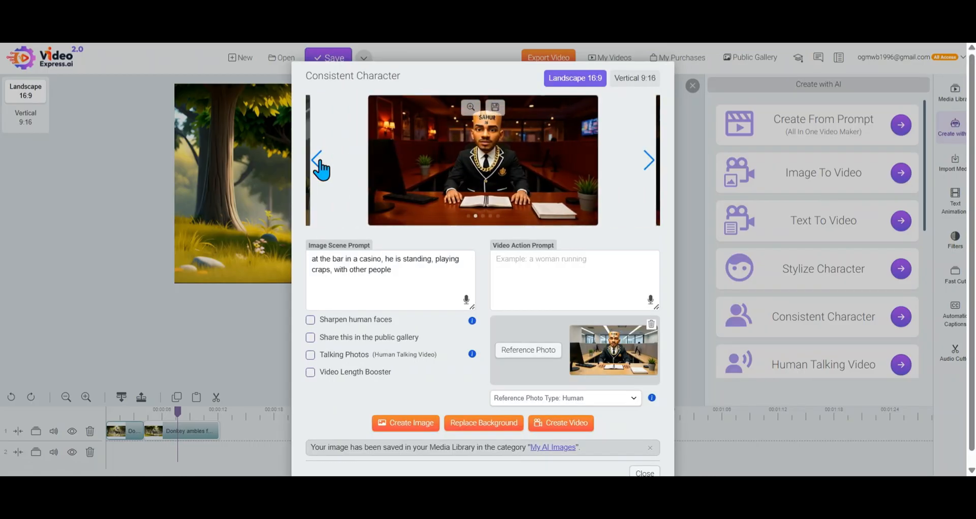
click(319, 161)
click(648, 162)
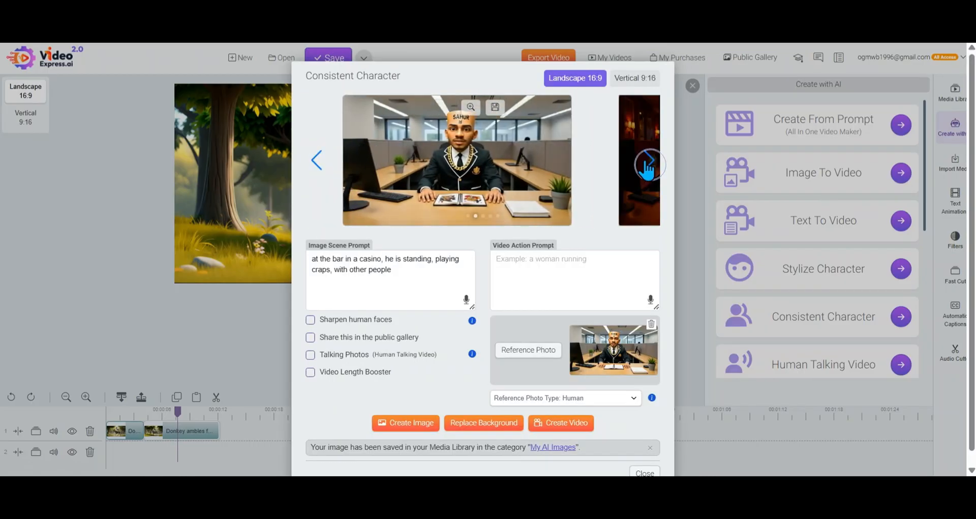
click(495, 107)
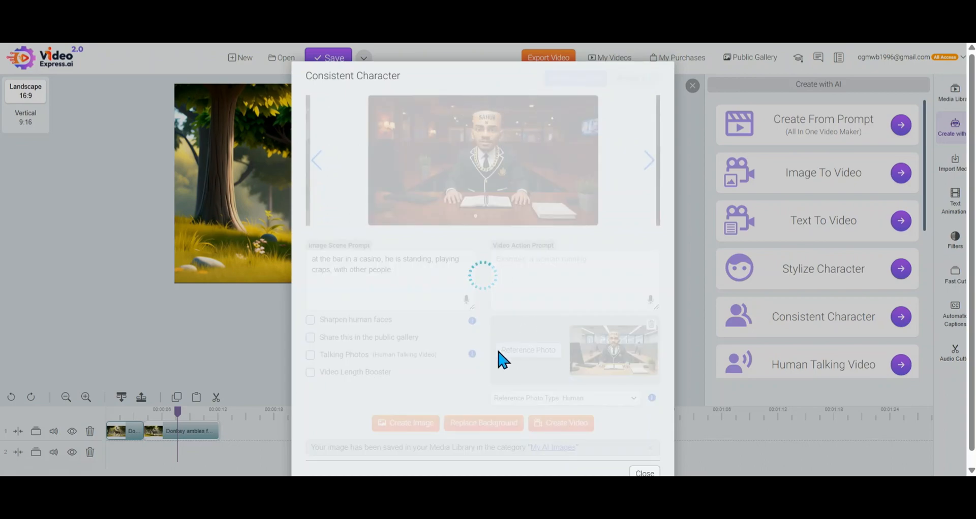
click(644, 189)
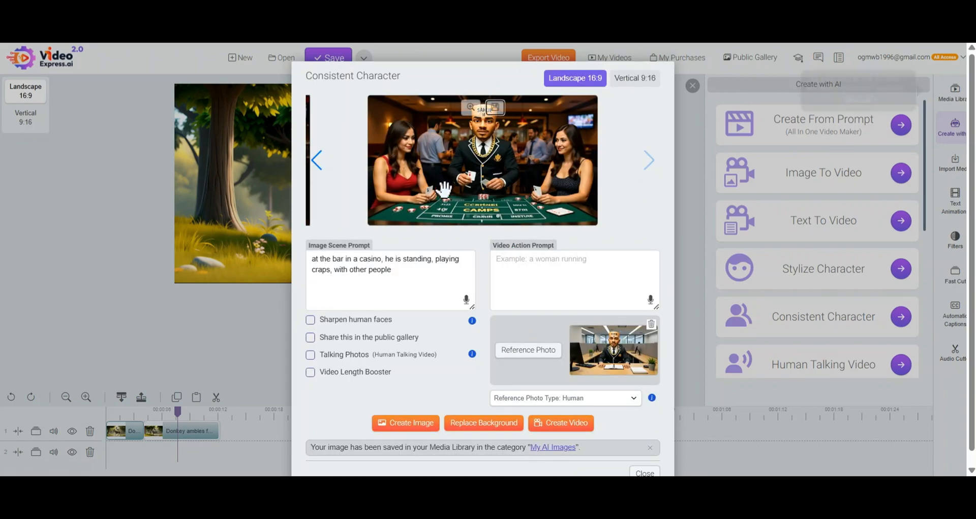
click(496, 108)
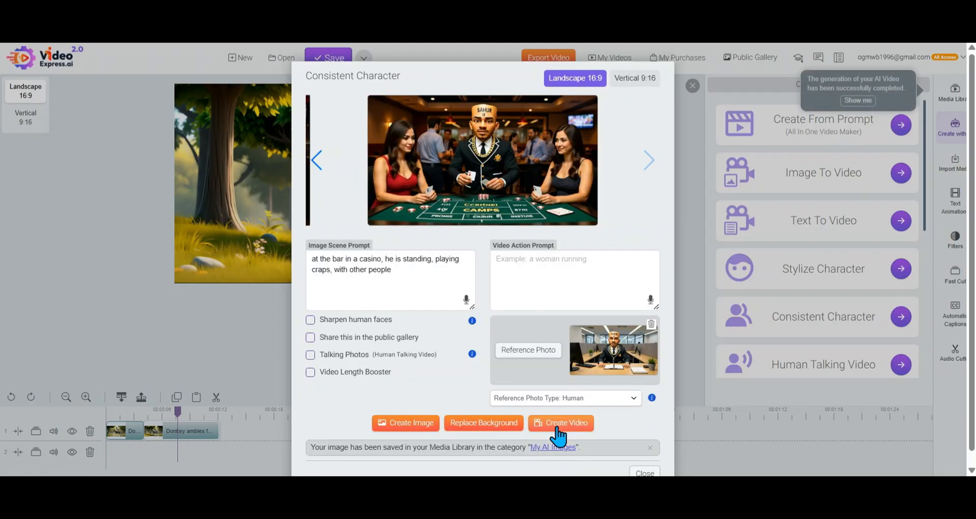
Set the video action prompt to "the man in playing cards and excited" and create a video from the craps table image
click(545, 271)
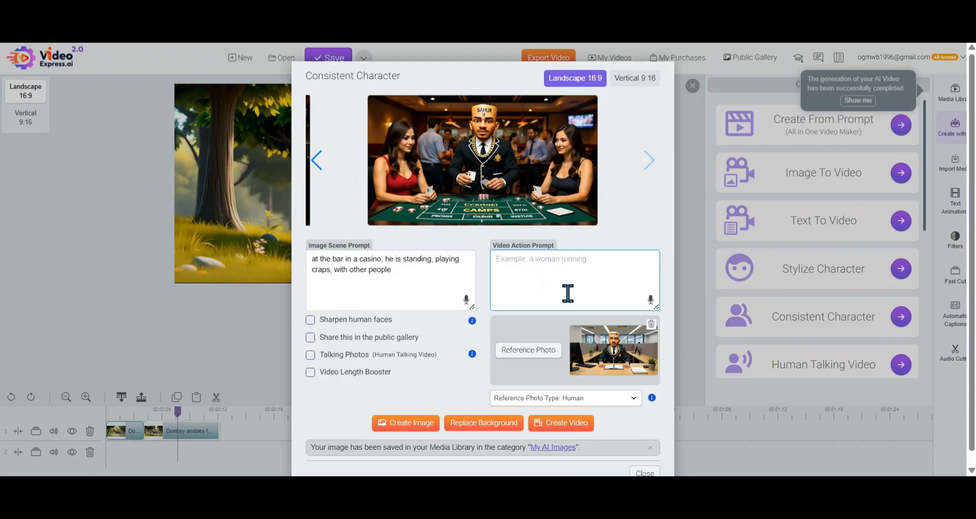
text(the)
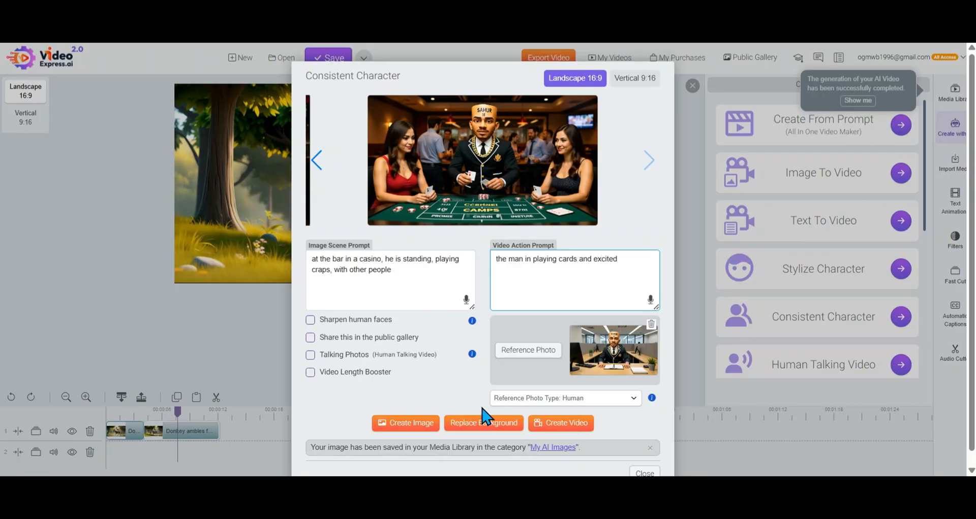
click(499, 115)
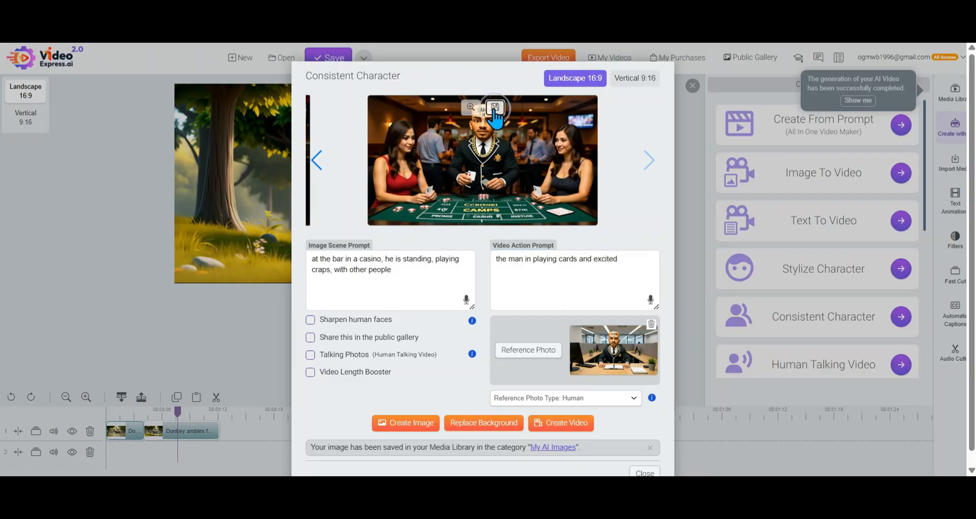
click(562, 429)
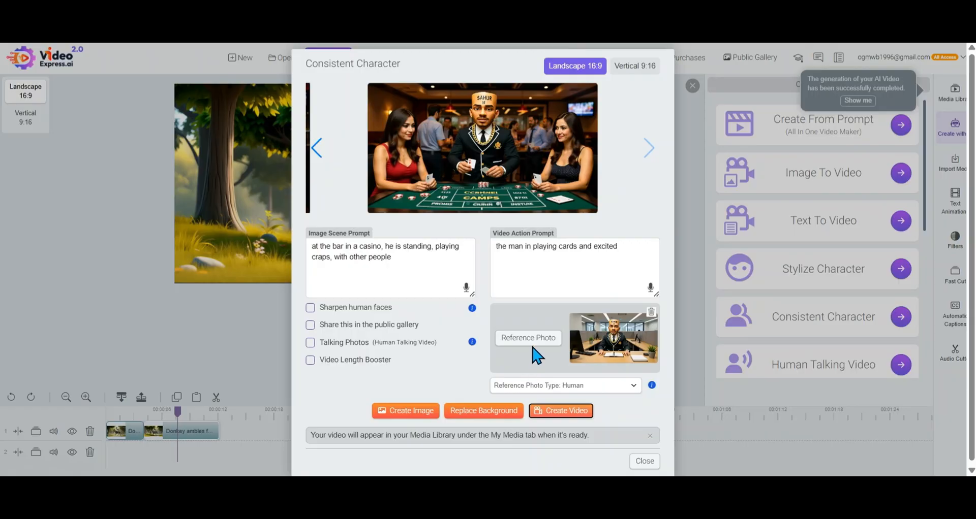
Set the reference photo to the craps table image with two women from My AI Images, and check the generated image in the enlarged preview
click(532, 342)
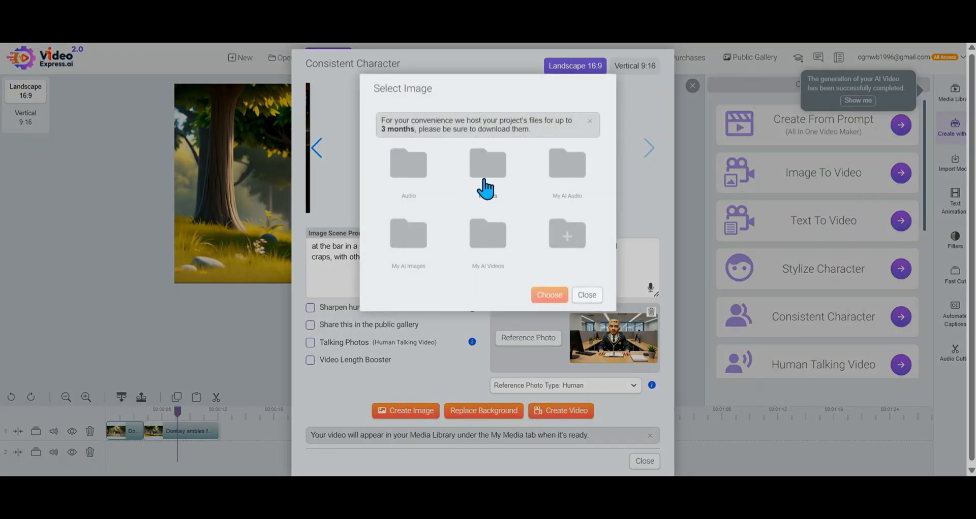
click(408, 248)
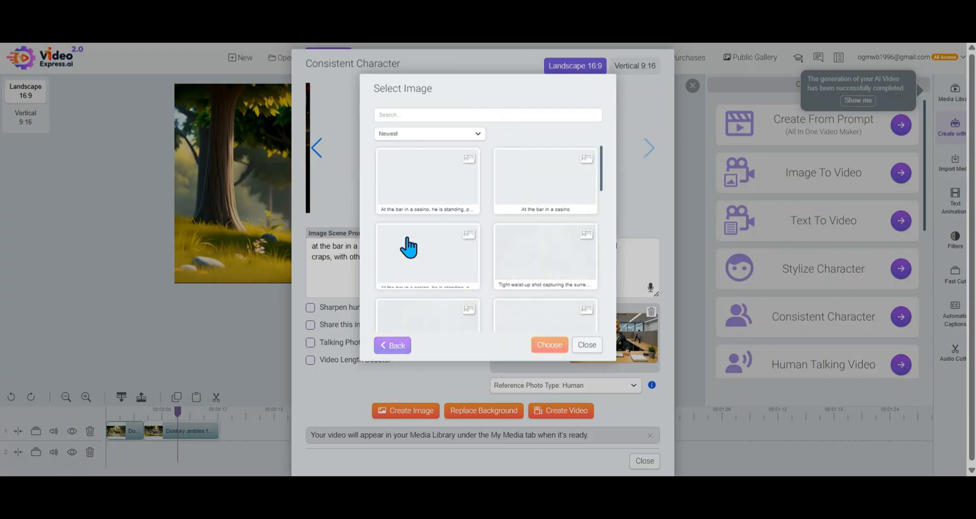
click(431, 192)
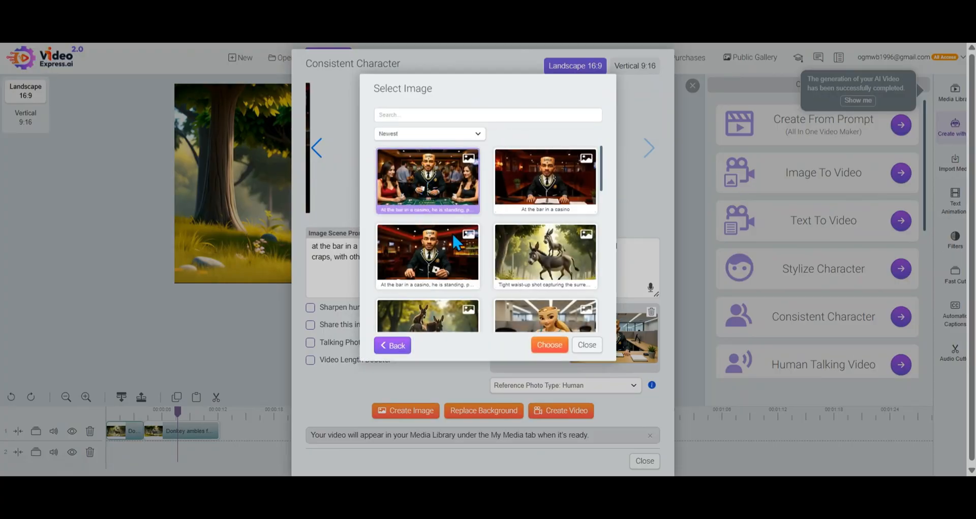
click(553, 346)
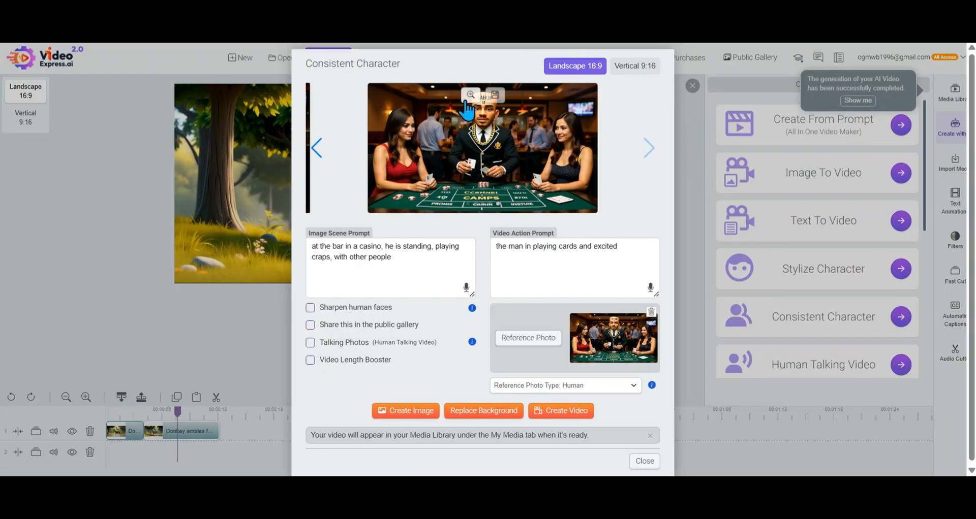
click(467, 99)
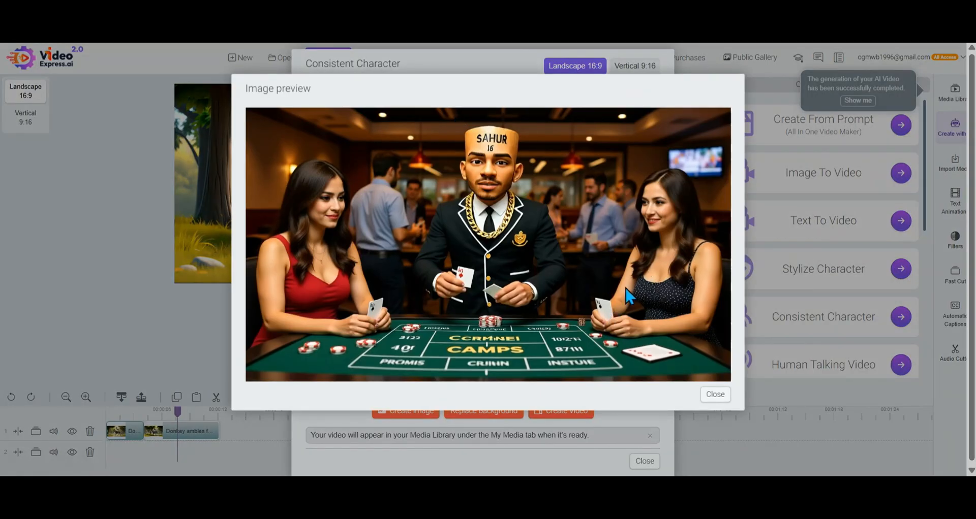
click(716, 396)
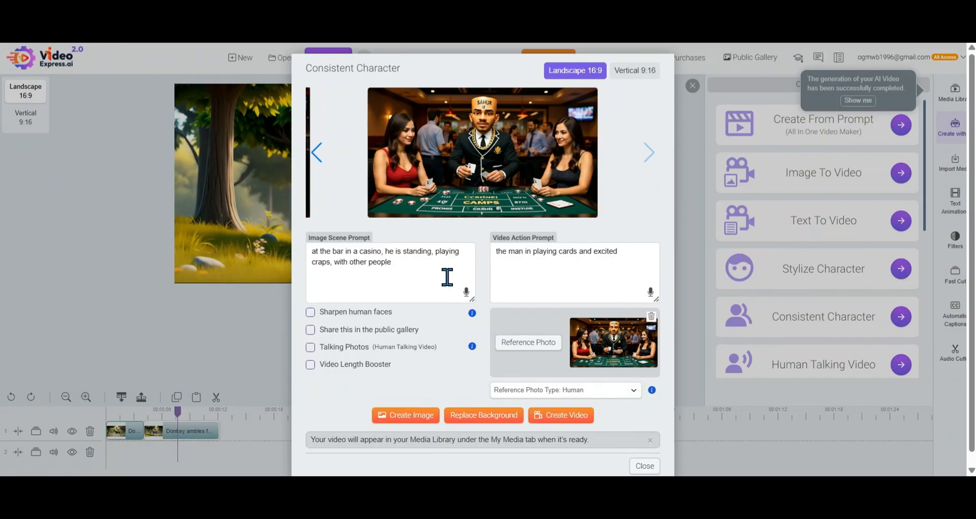
Replace the video action prompt with "the man wins a lot of money and money falls from the sky", create the video and close Consistent Character
triple_click(585, 252)
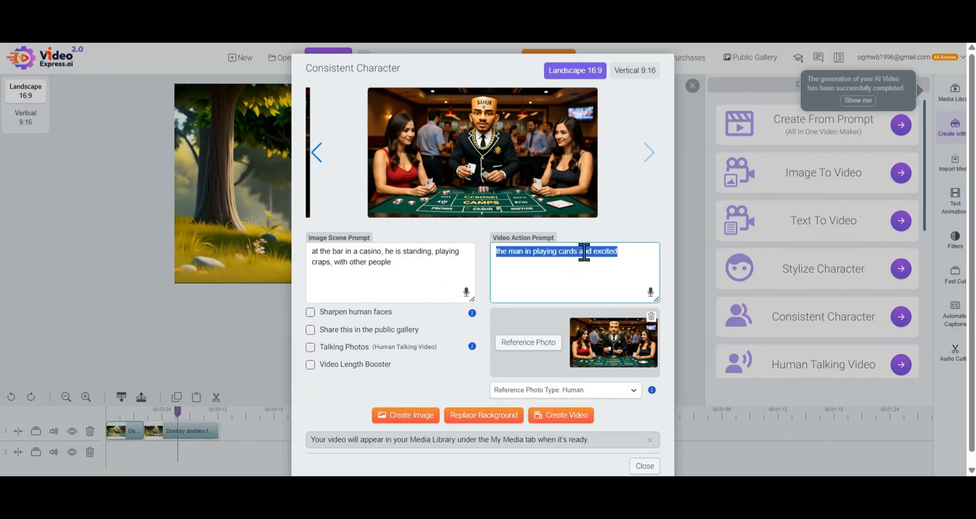
text(the sky)
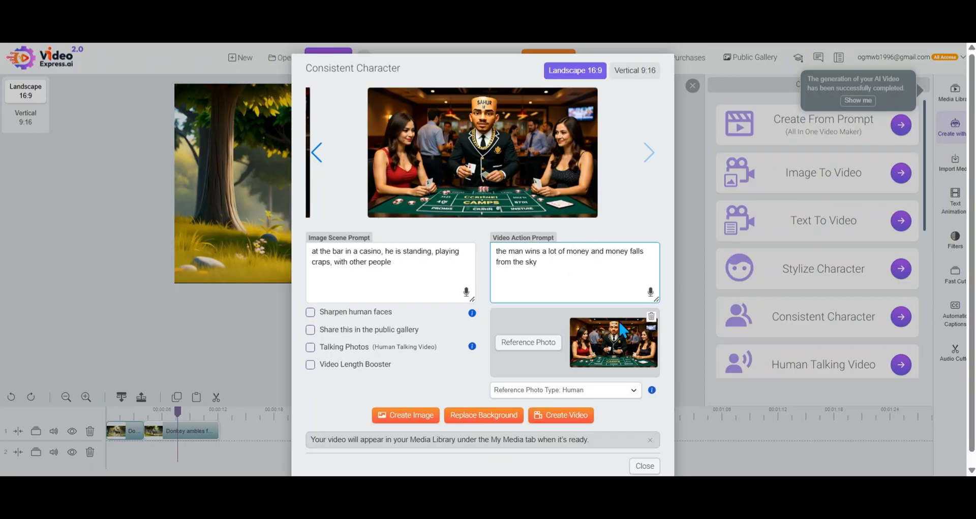
click(564, 418)
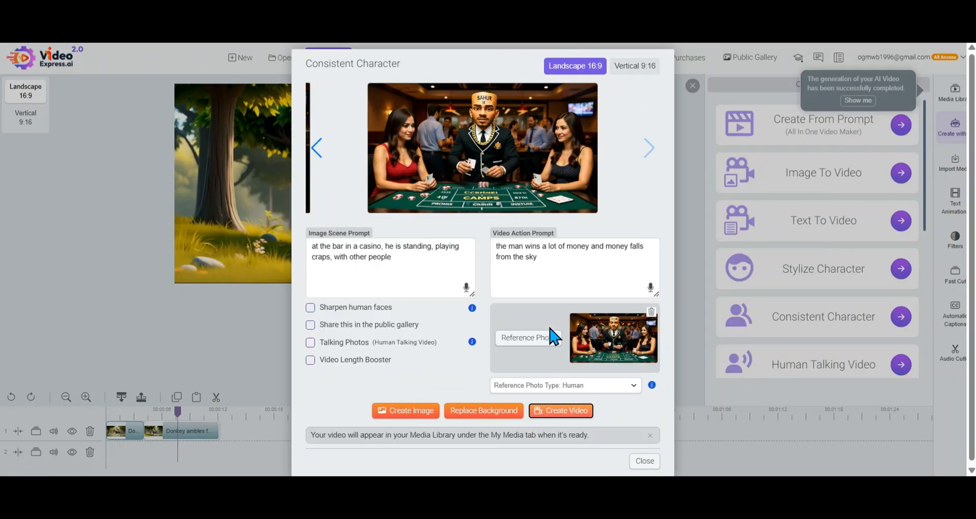
click(644, 461)
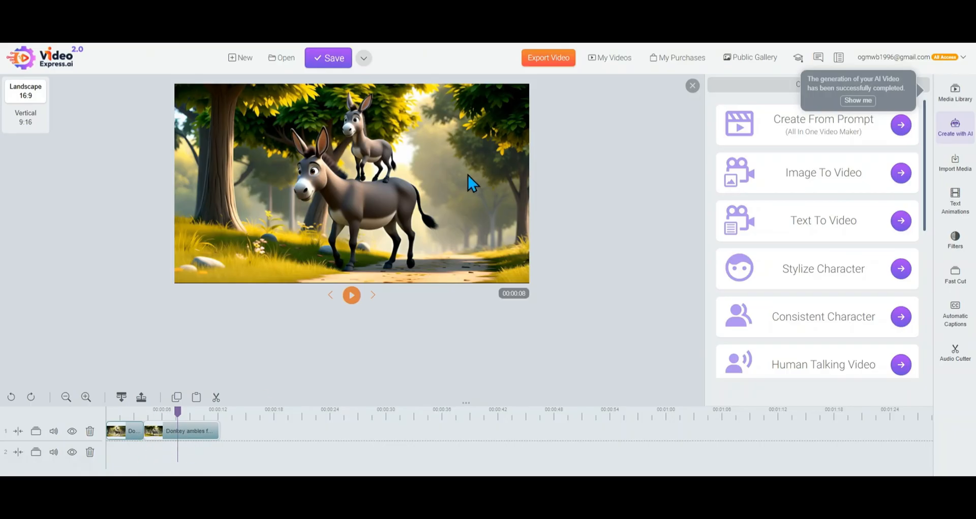
Export the timeline video with the file name "Donkey riding a donkey"
click(549, 60)
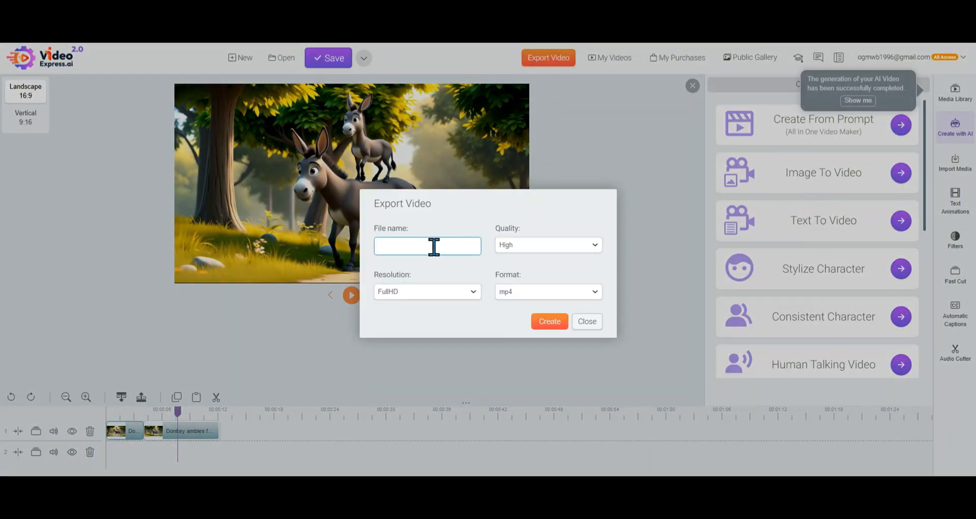
click(434, 247)
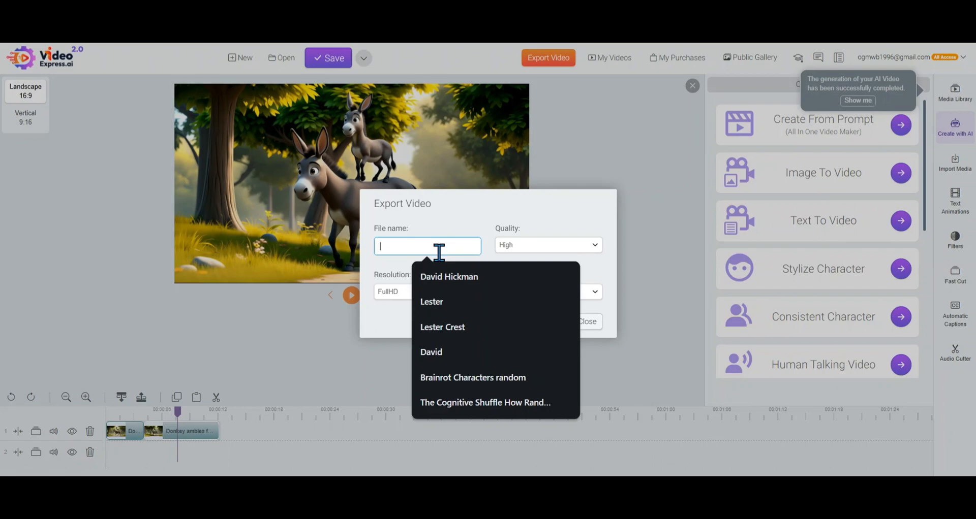
text(Donkey riding a donkey)
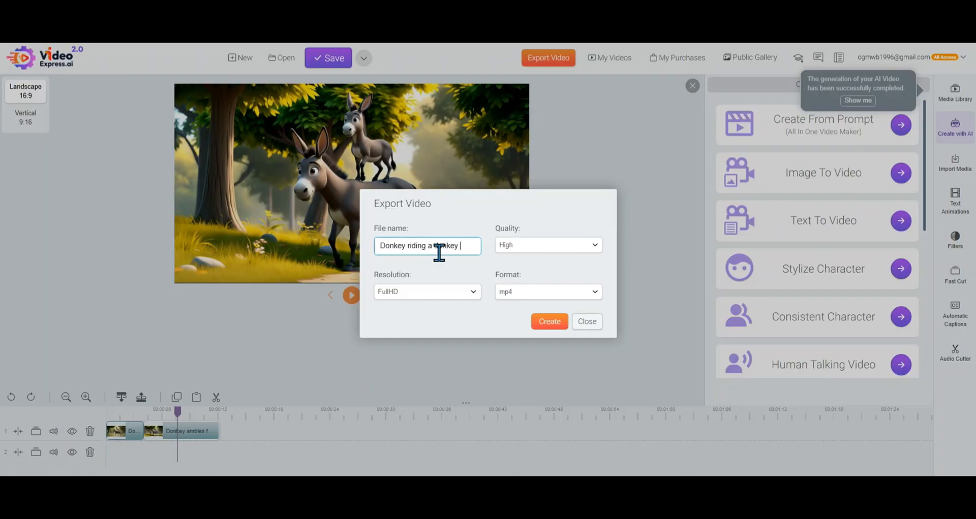
click(550, 323)
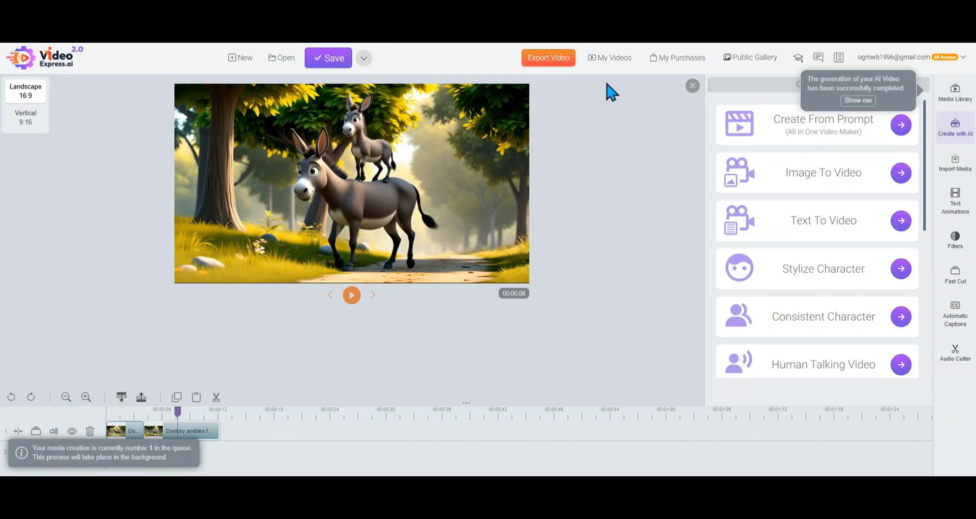
Play "What Ancient Egyptians Believed About Sleep" from the exported videos list, and close the player and the list
click(629, 65)
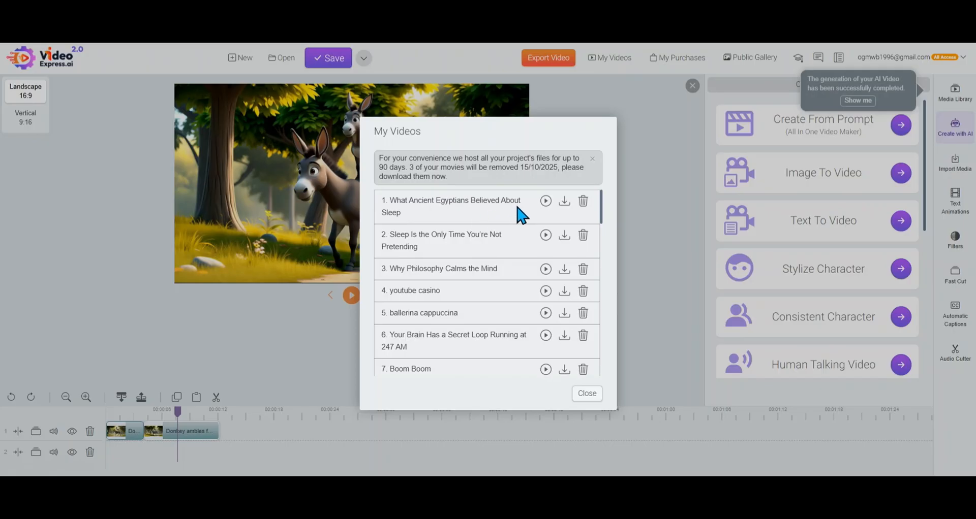
click(546, 201)
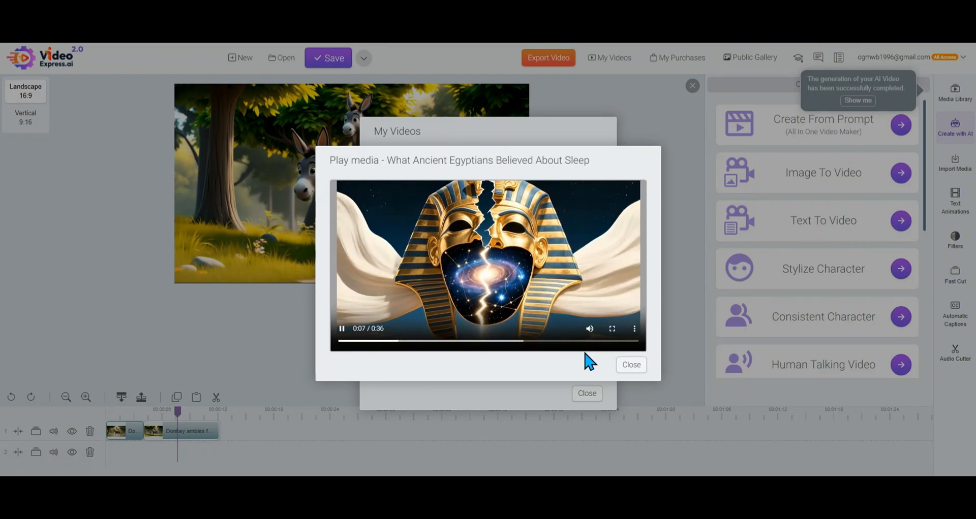
click(631, 365)
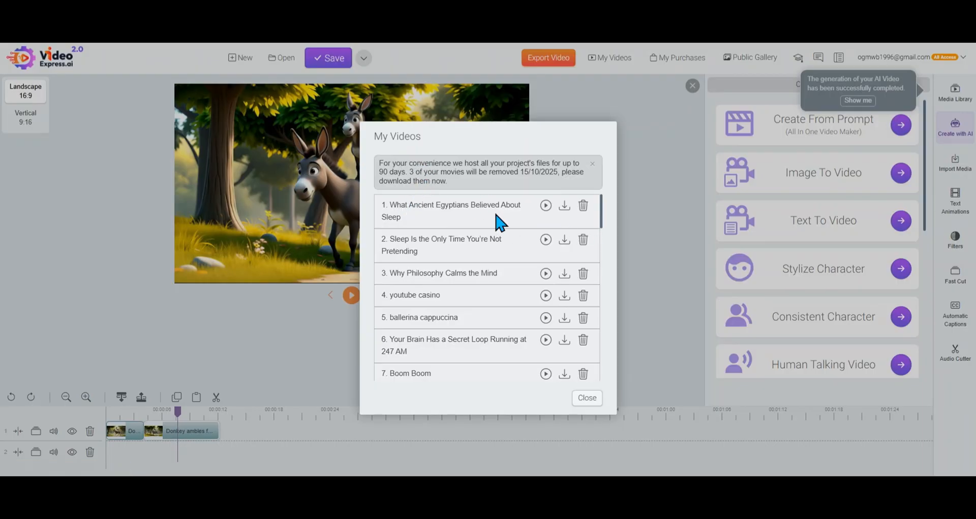
mouse_move(500, 222)
click(587, 399)
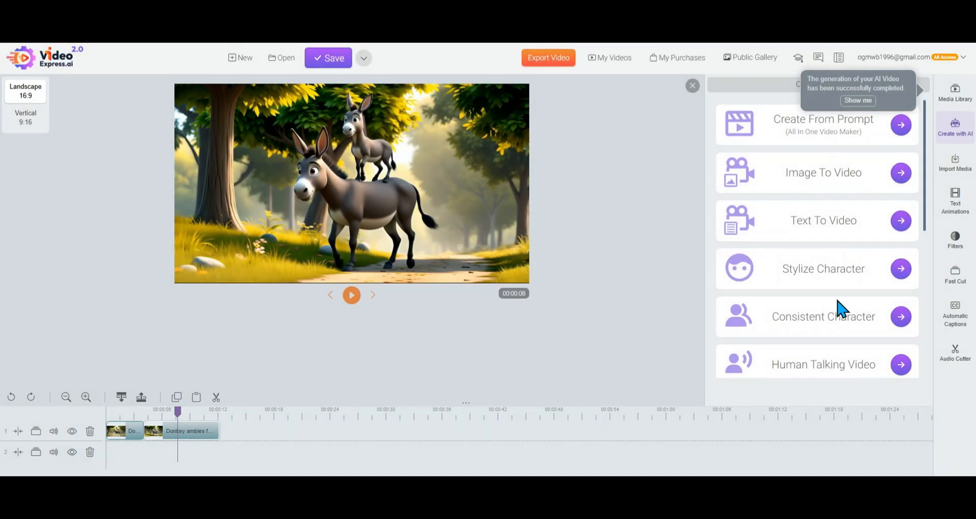
Open the Human Talking Video tool and bring up its image selection
scroll(836, 302, down, 2)
drag(775, 199, 877, 198)
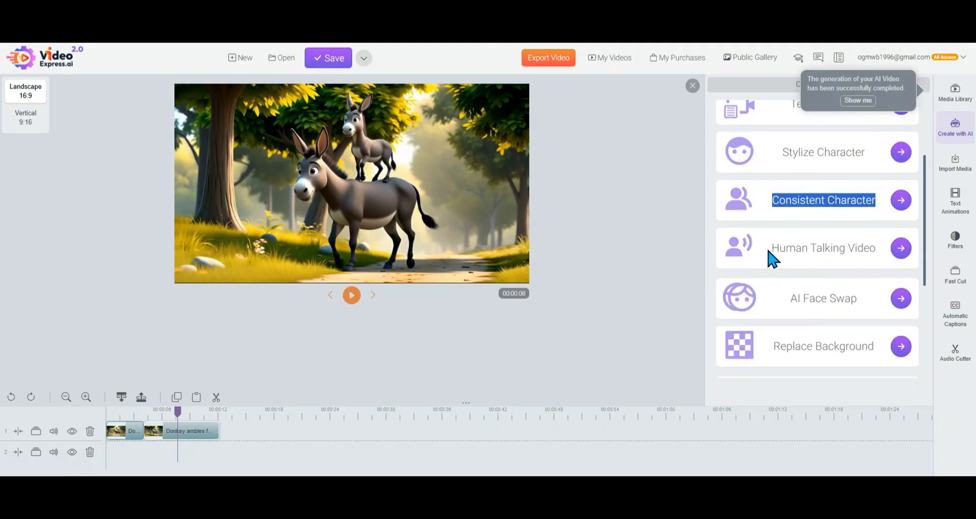
drag(770, 249, 882, 248)
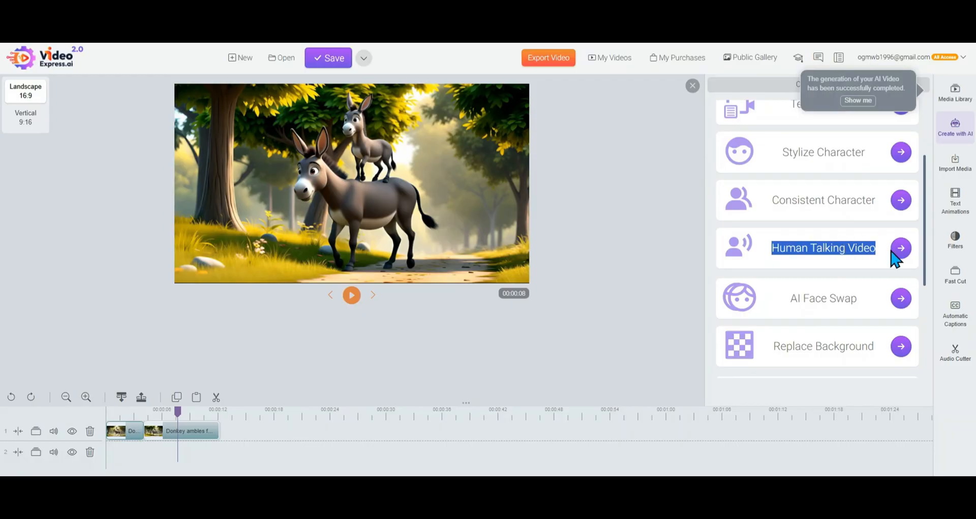
click(901, 249)
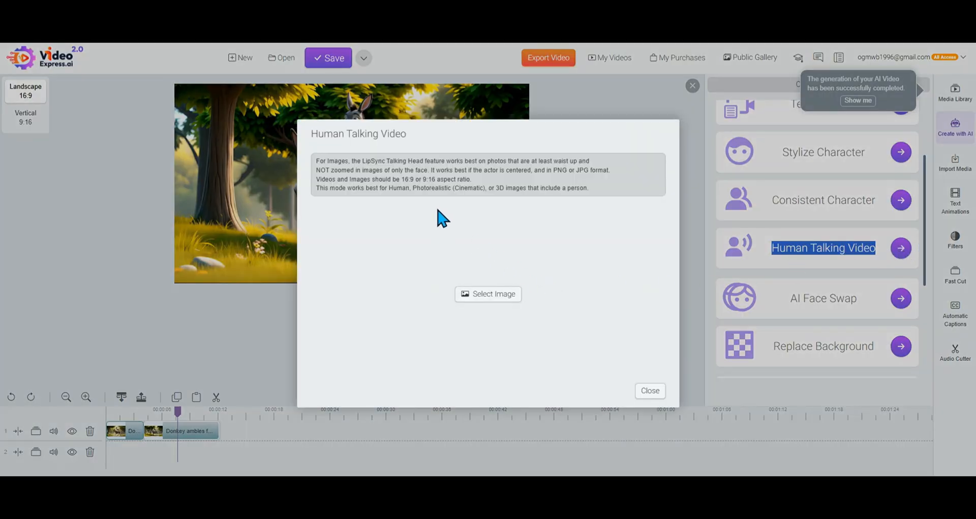
click(489, 297)
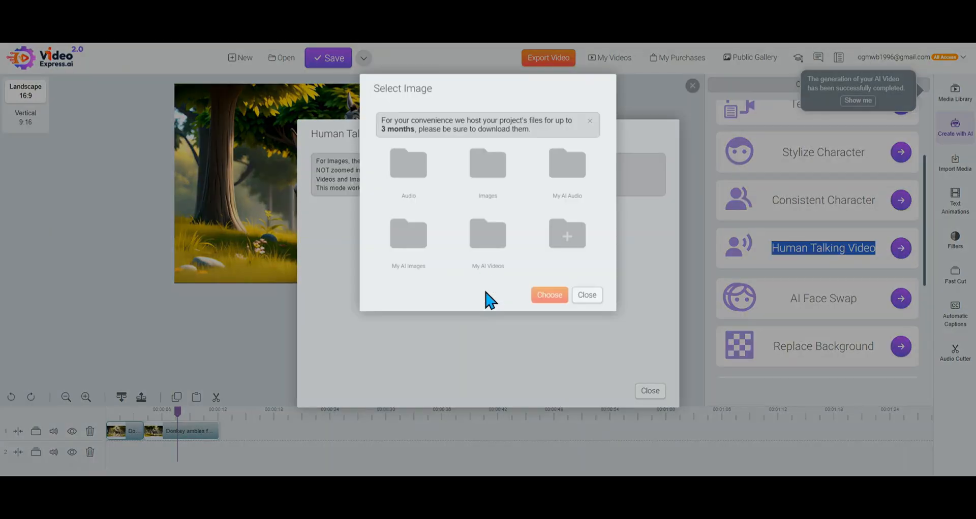
Browse the Images and My AI Images folders for a character picture suitable for the talking video
click(492, 170)
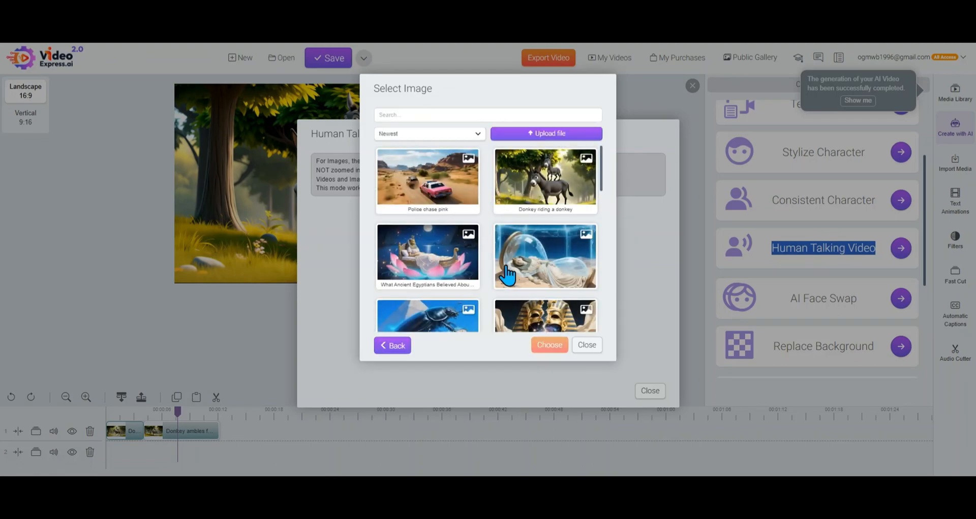
scroll(511, 267, down, 5)
scroll(508, 259, down, 2)
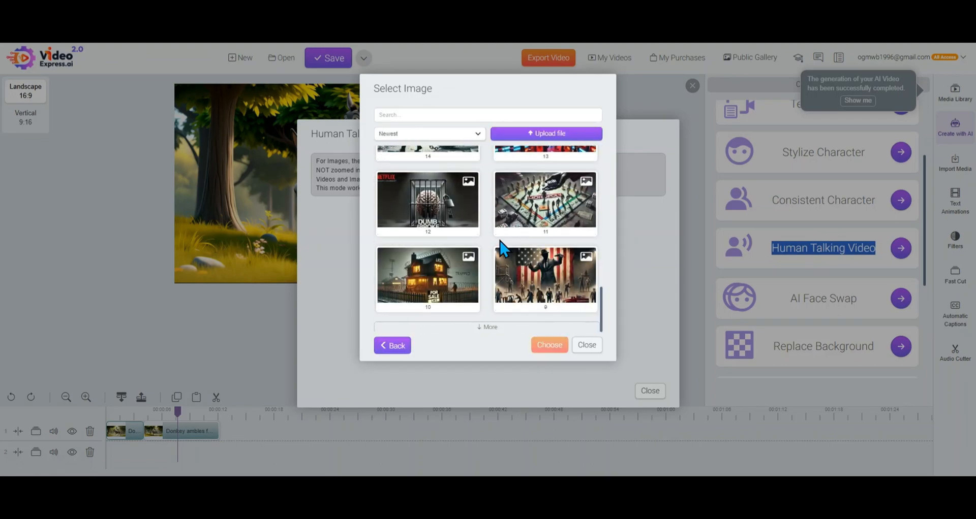
scroll(503, 249, up, 5)
click(392, 345)
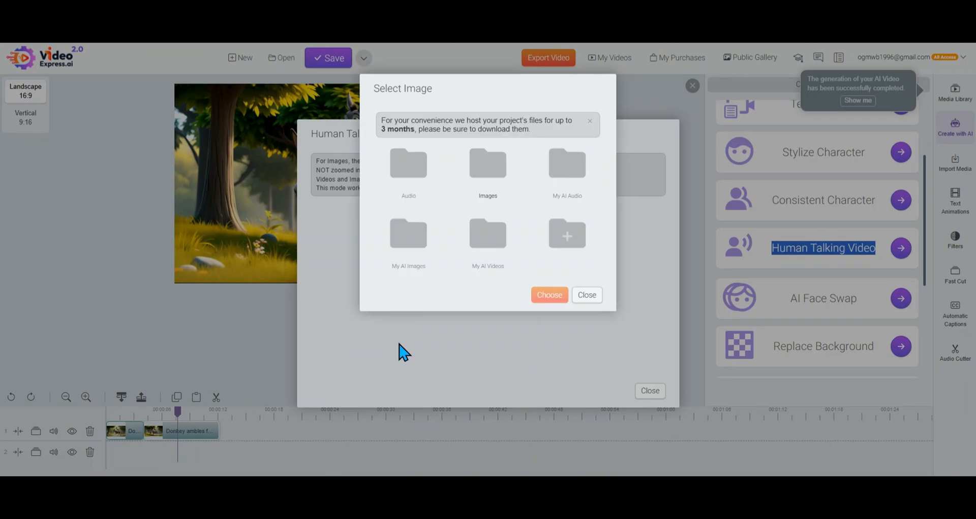
click(409, 244)
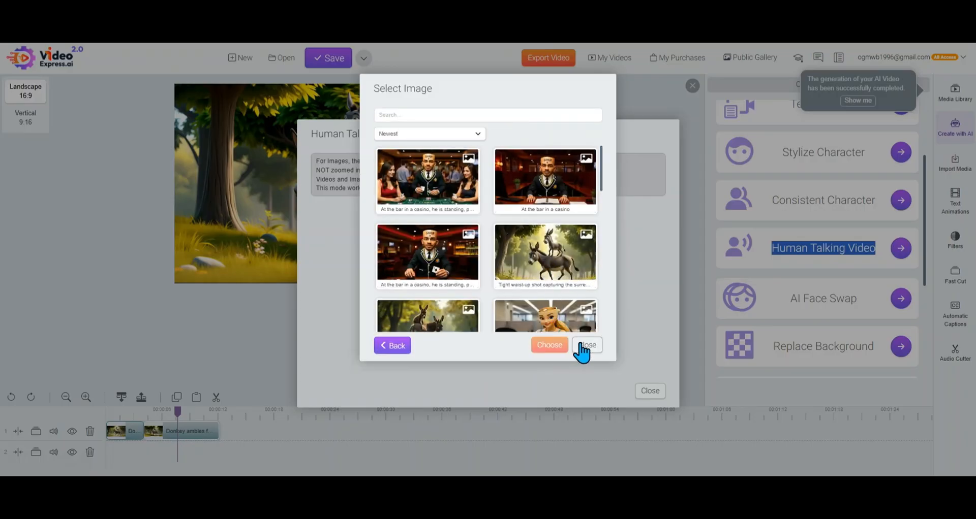
click(394, 348)
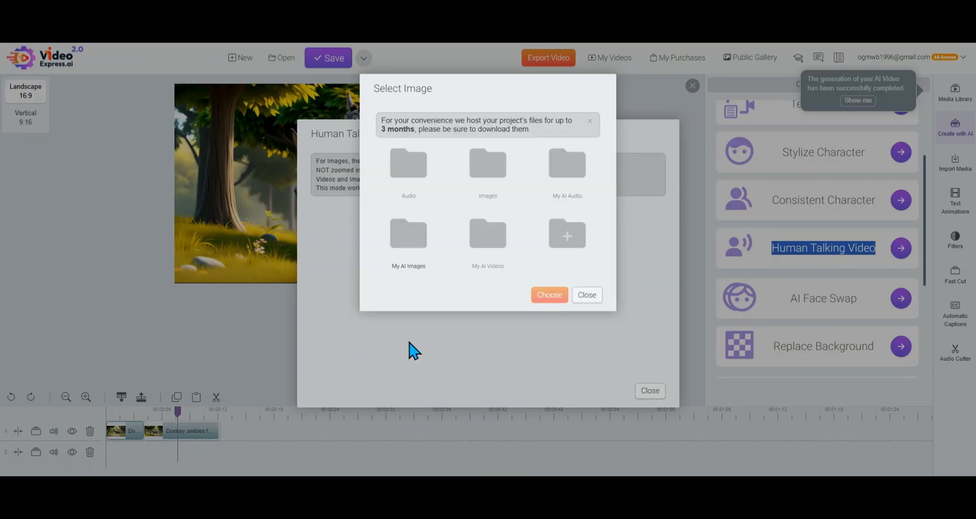
click(488, 172)
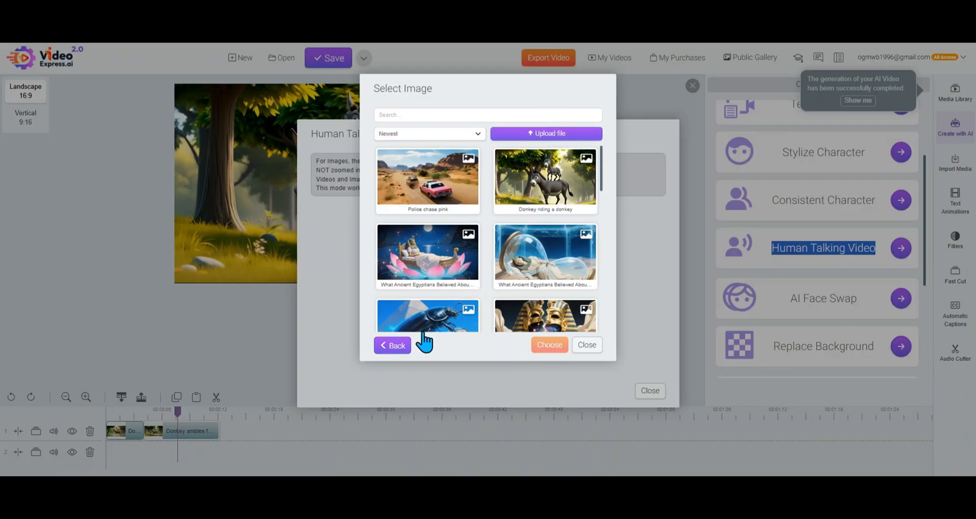
click(393, 346)
Choose the "At the bar in a casino" picture from My AI Images and start creating its human talking video
click(420, 237)
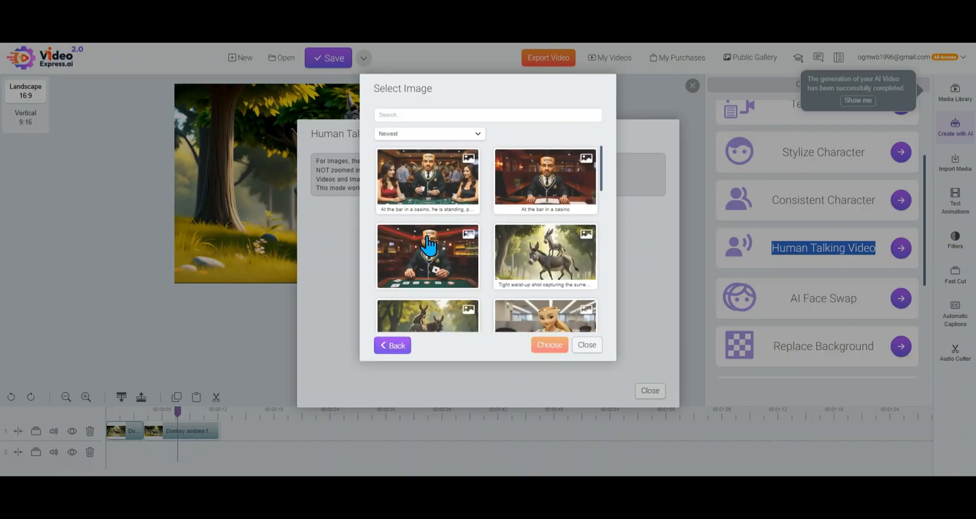
click(531, 193)
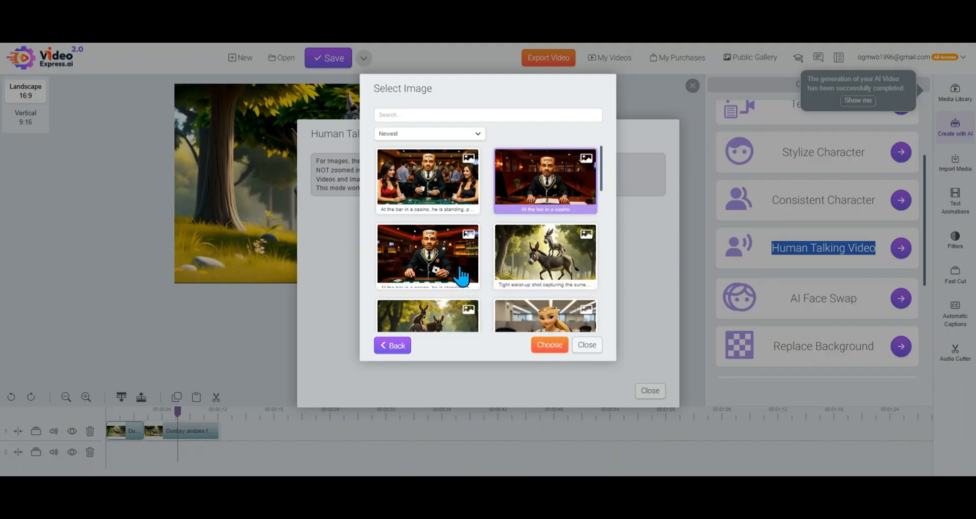
click(440, 281)
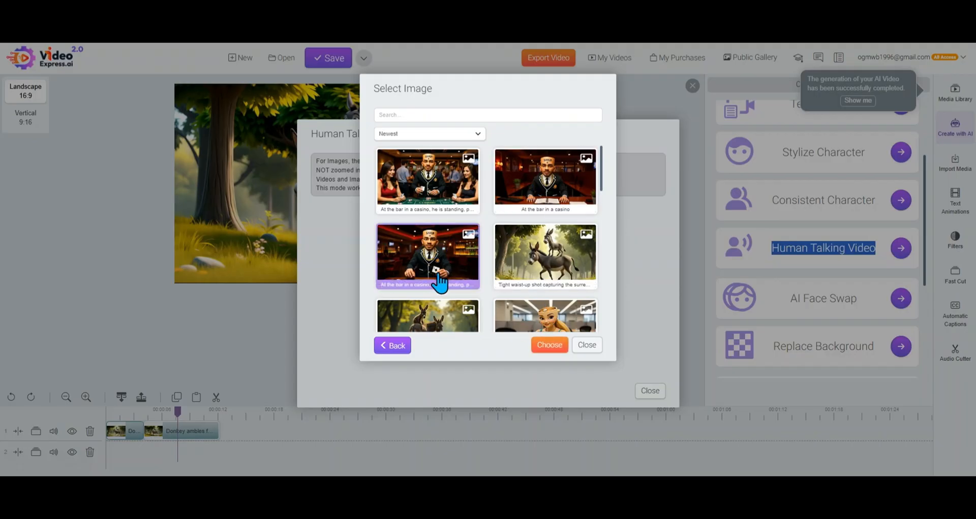
click(544, 196)
click(549, 355)
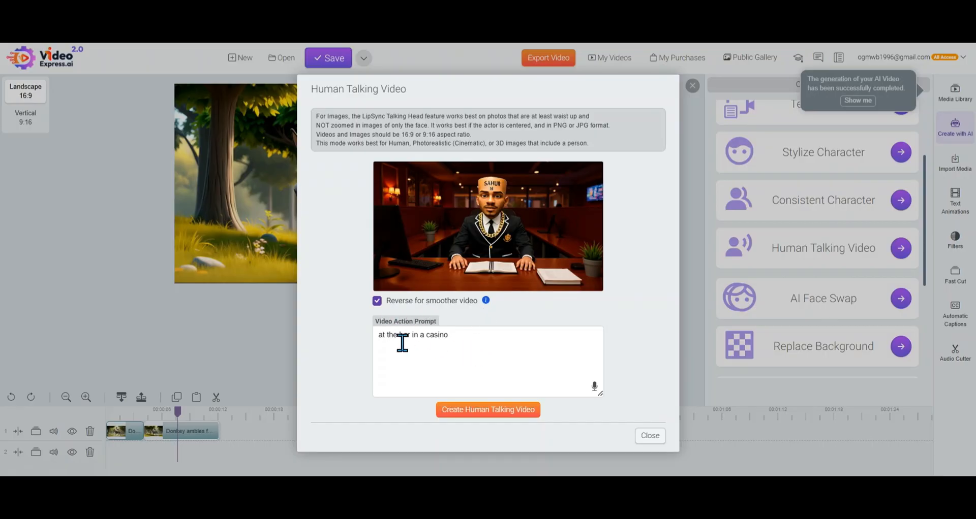
click(480, 416)
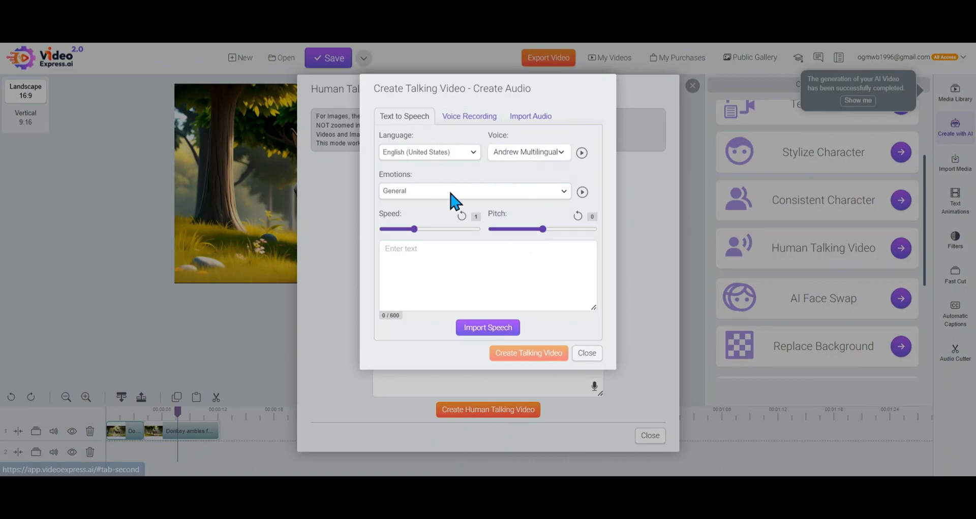
Preview text-to-speech voices, starting with Andrew Multilingual and trying Archie and Anton
click(582, 155)
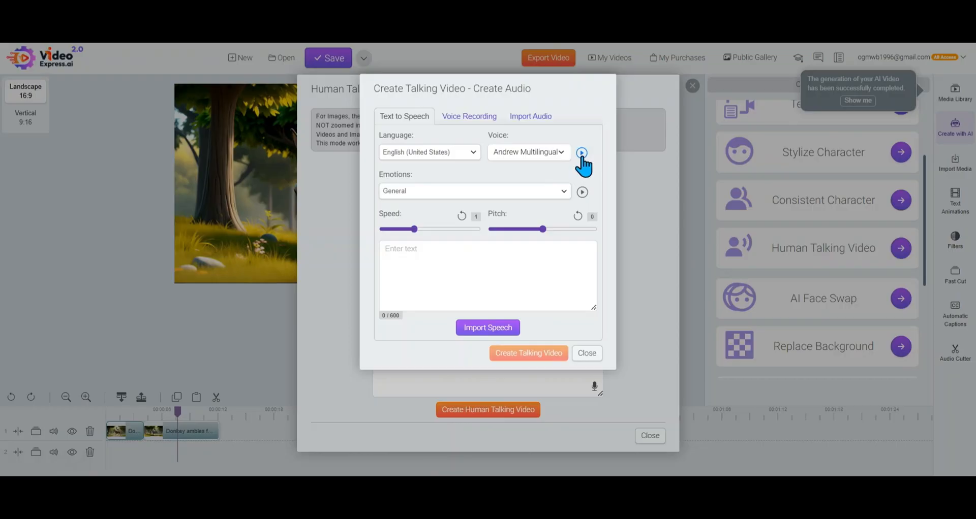
click(557, 154)
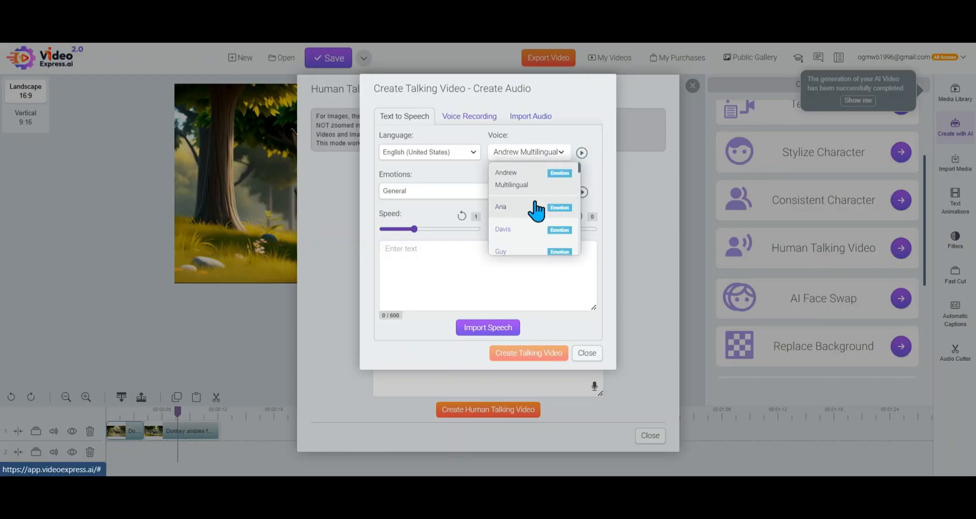
scroll(535, 224, down, 3)
click(534, 220)
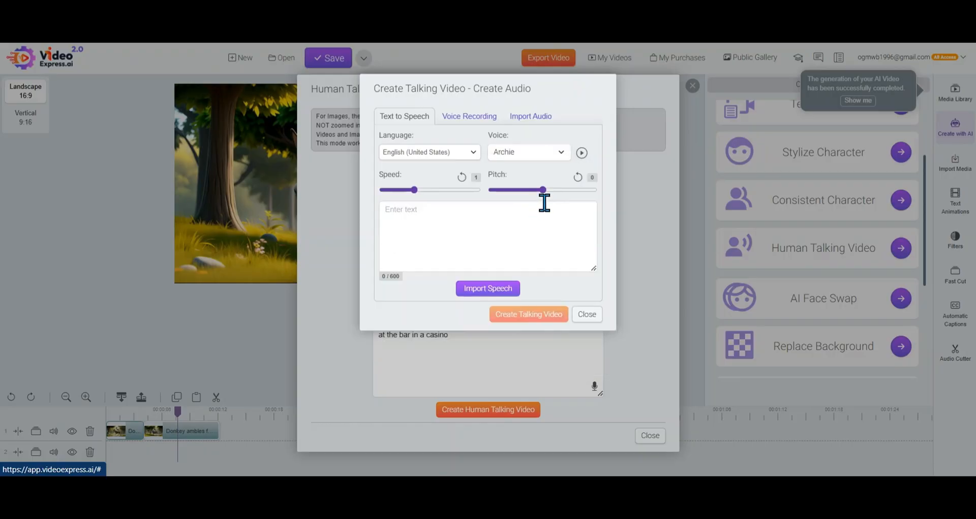
click(561, 161)
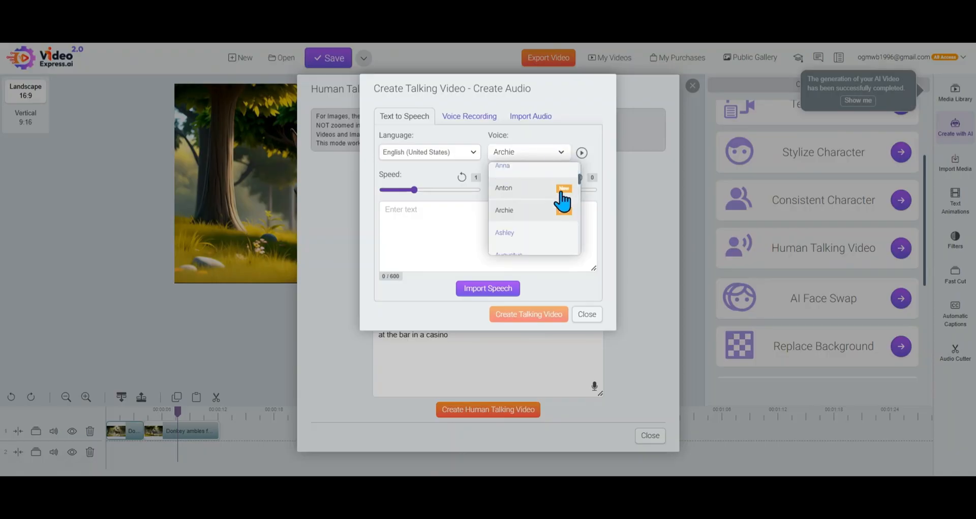
click(522, 200)
click(582, 153)
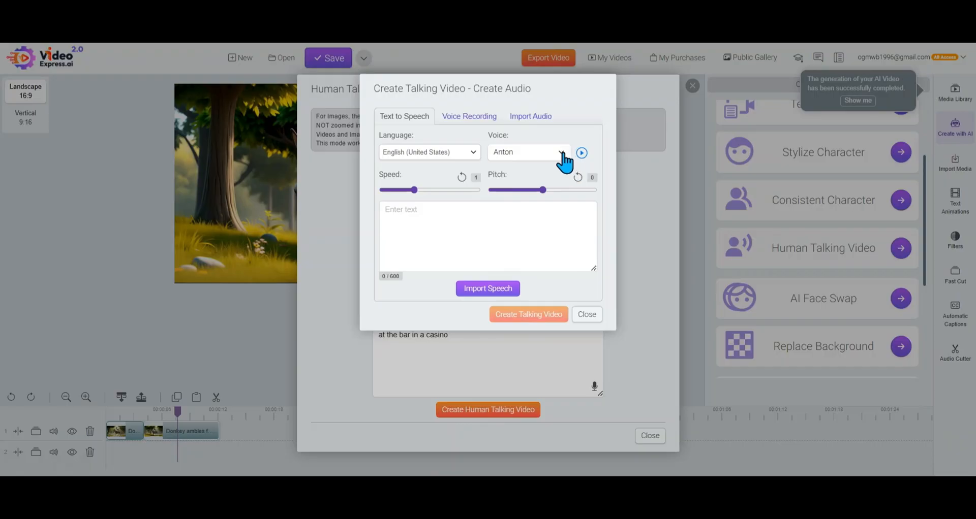
Try the Newt and Zara voices for the English (United States) speech
click(561, 153)
scroll(542, 198, down, 5)
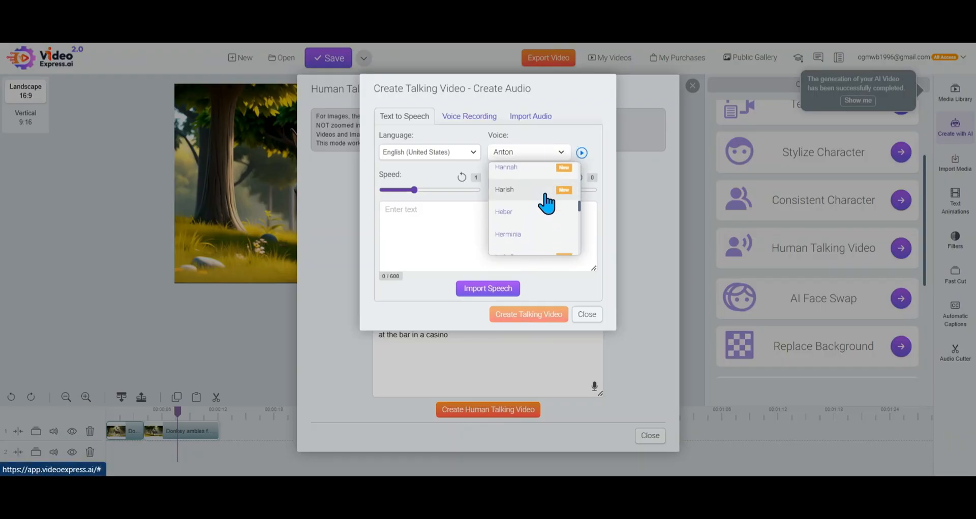
scroll(543, 208, down, 3)
click(539, 199)
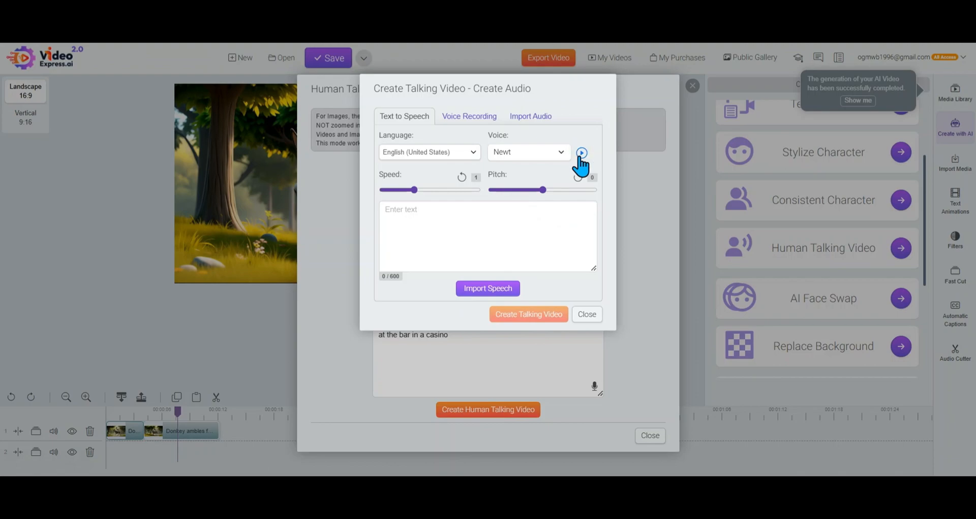
click(563, 154)
scroll(549, 200, down, 10)
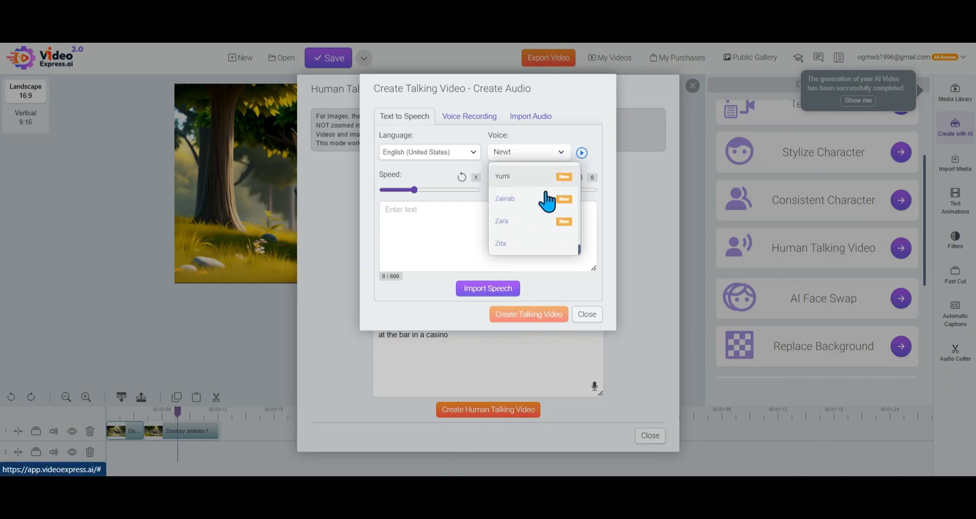
click(539, 221)
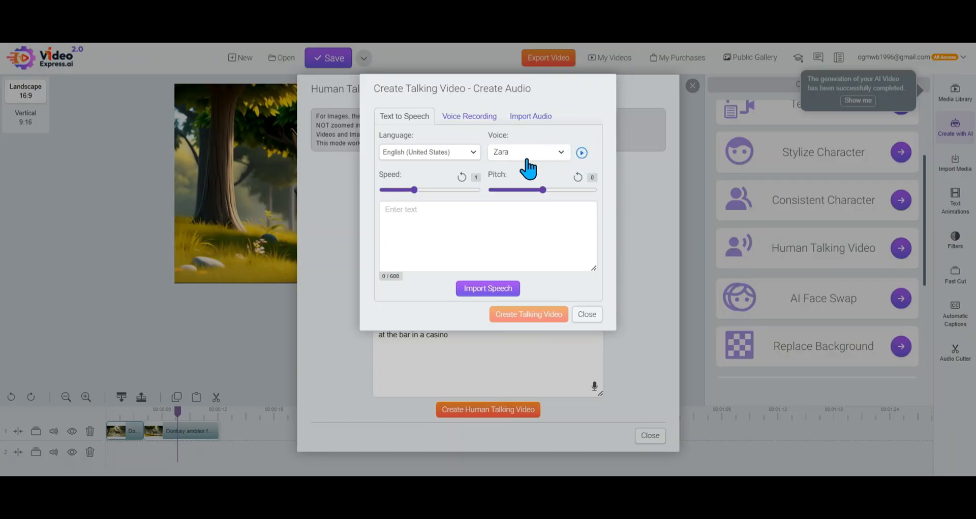
Select the Kenji voice and listen to its sample
click(561, 152)
scroll(538, 213, up, 10)
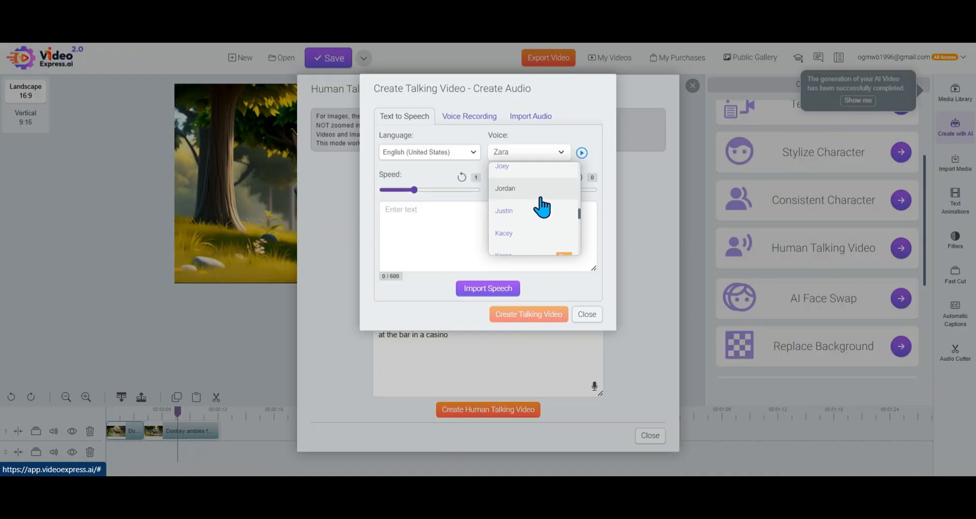
scroll(538, 209, down, 3)
click(534, 210)
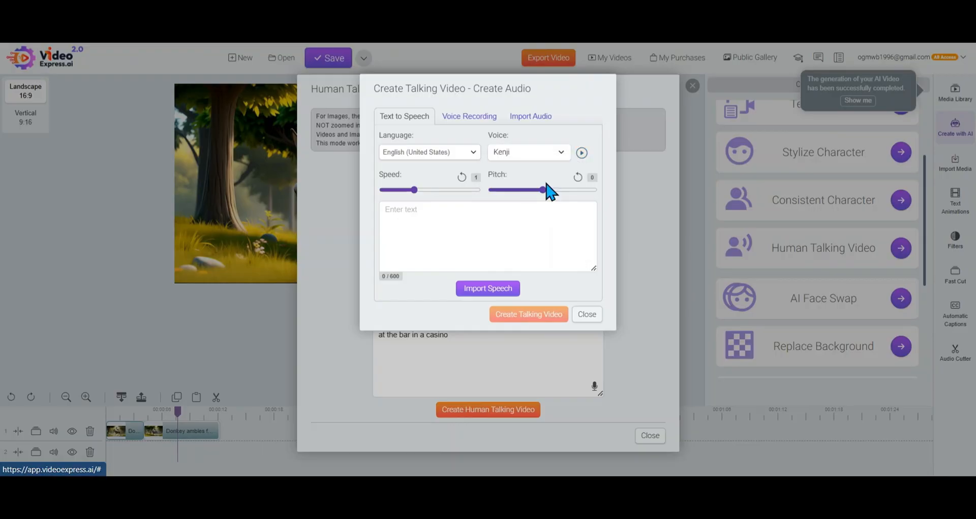
click(583, 153)
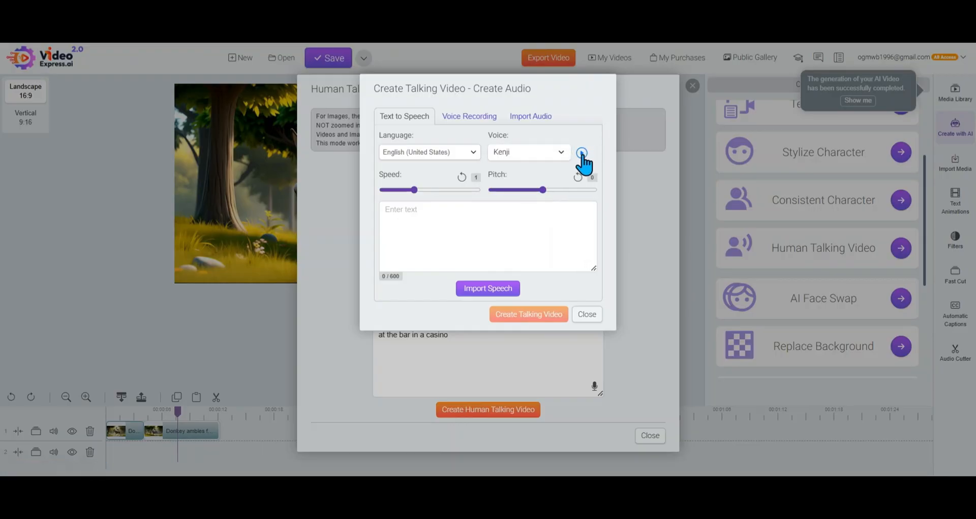
click(323, 41)
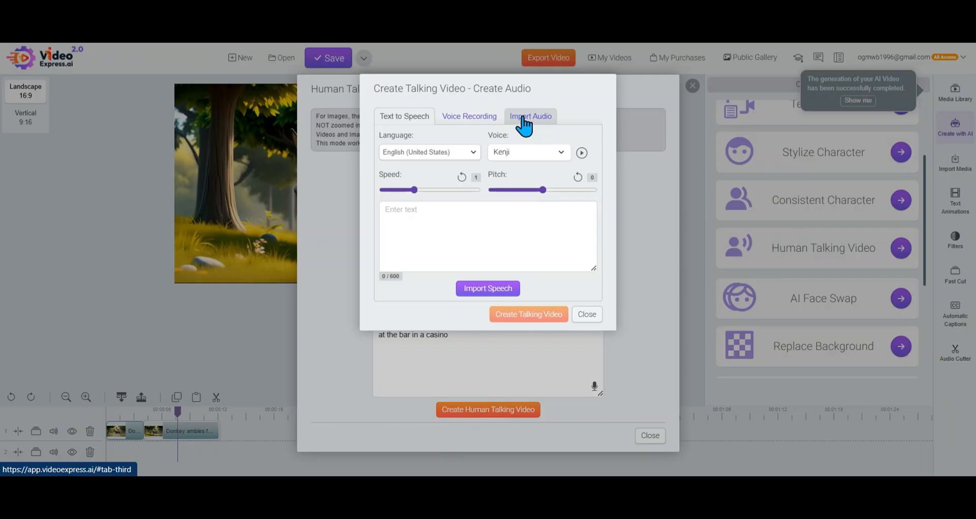
Record a voice clip of about 11 seconds as the talking video's audio
click(474, 121)
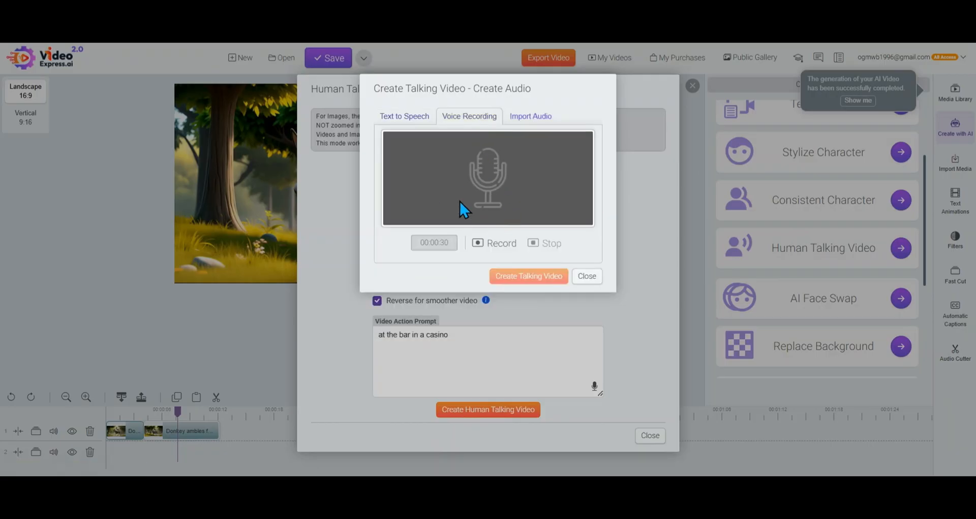
click(498, 249)
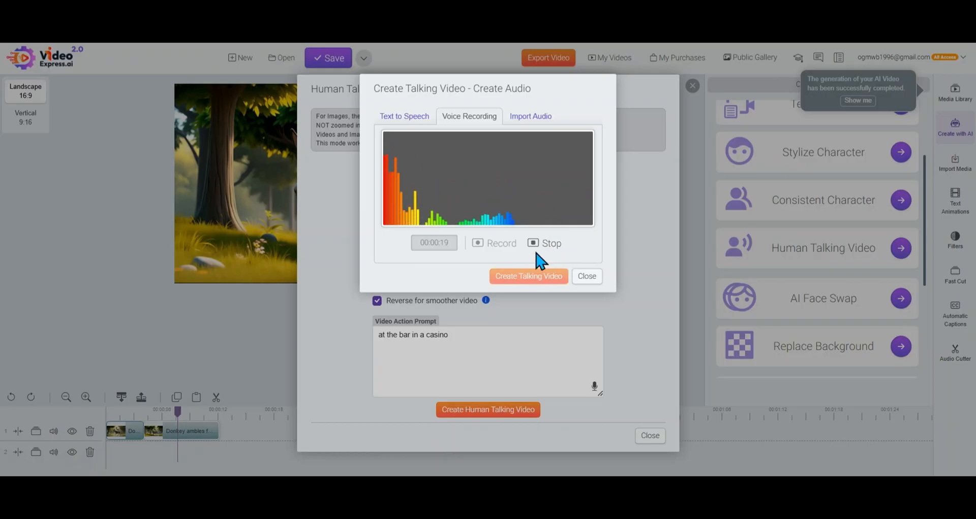
click(542, 250)
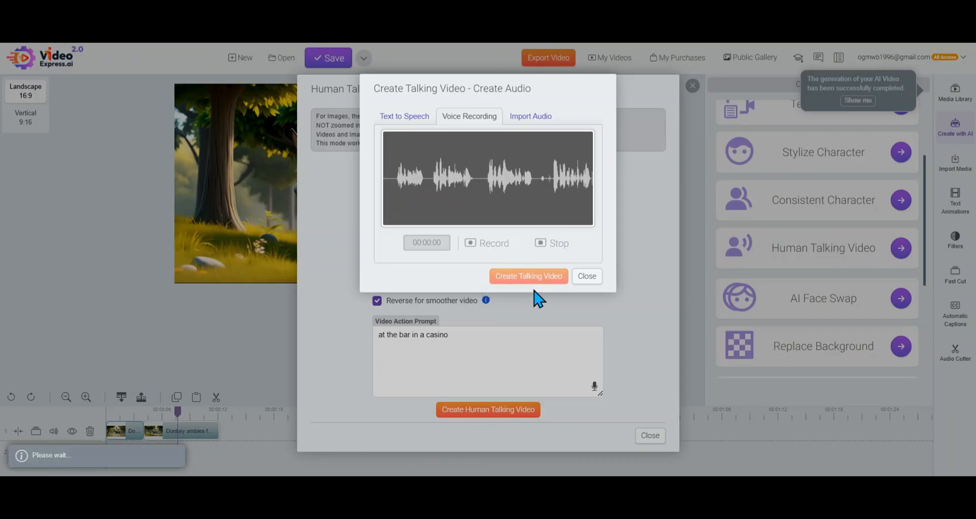
Name the recording "sample", create the talking video from it and close the Human Talking Video tool
click(531, 276)
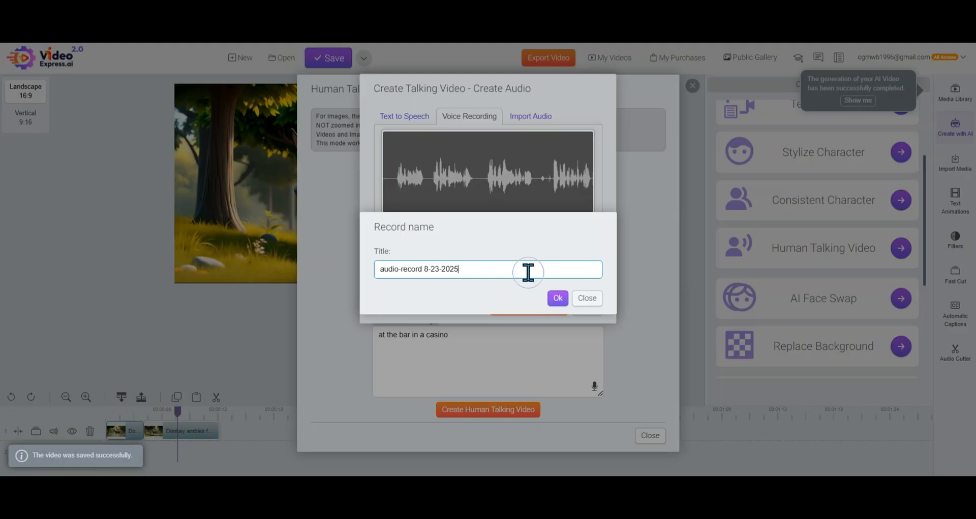
key(ctrl+a)
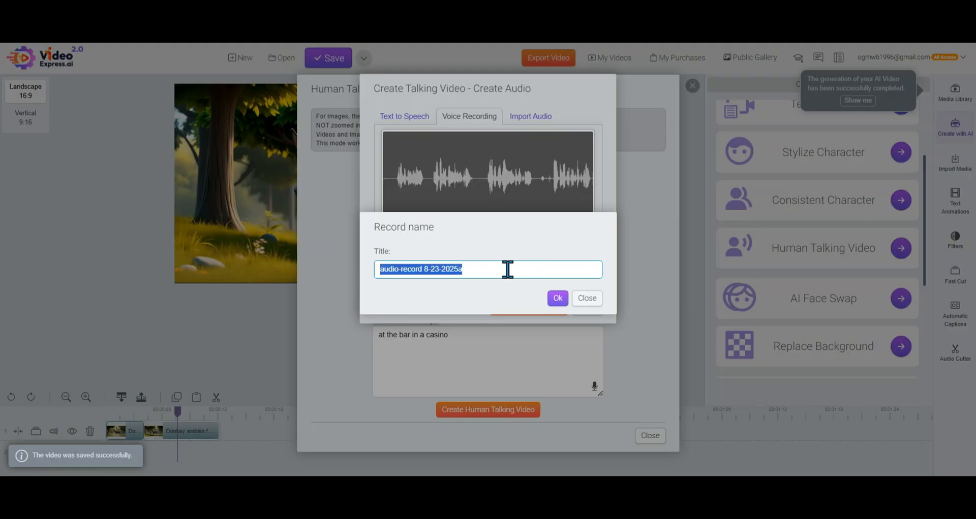
text(sample)
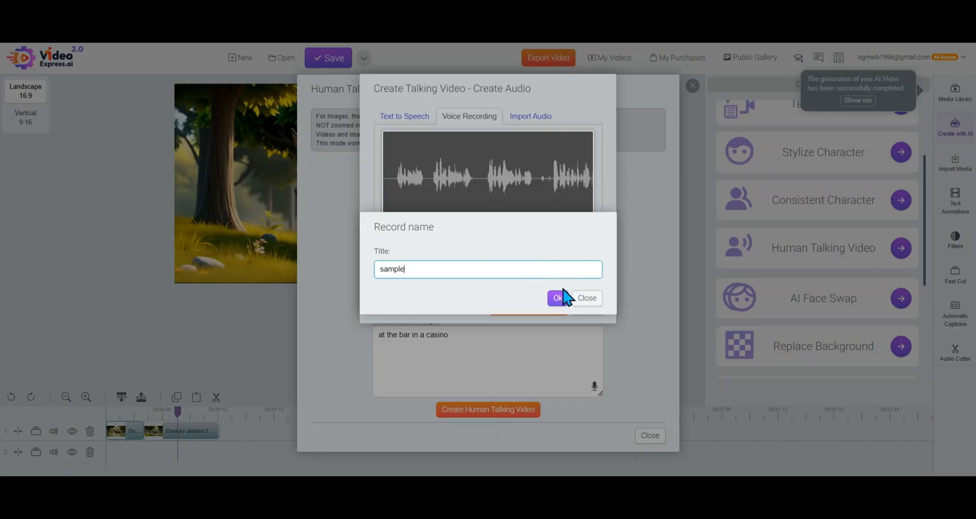
click(561, 295)
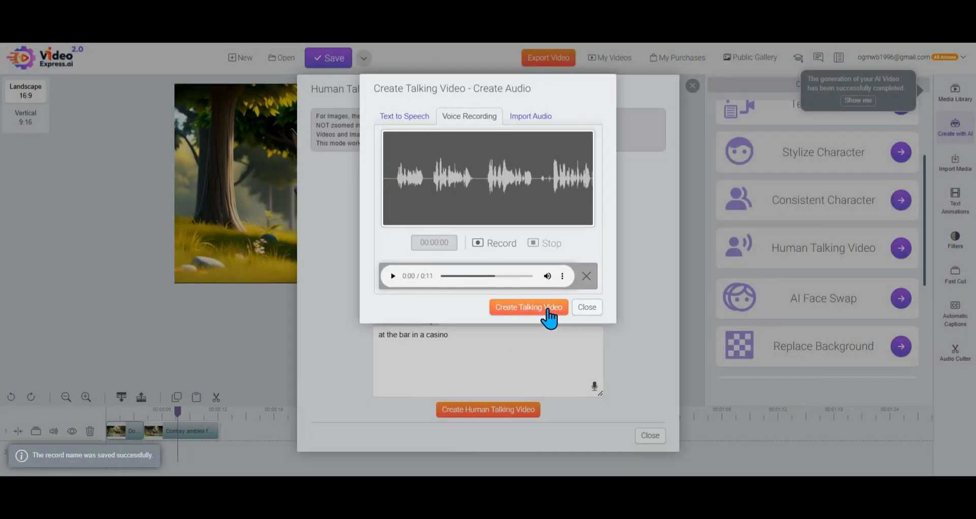
click(546, 311)
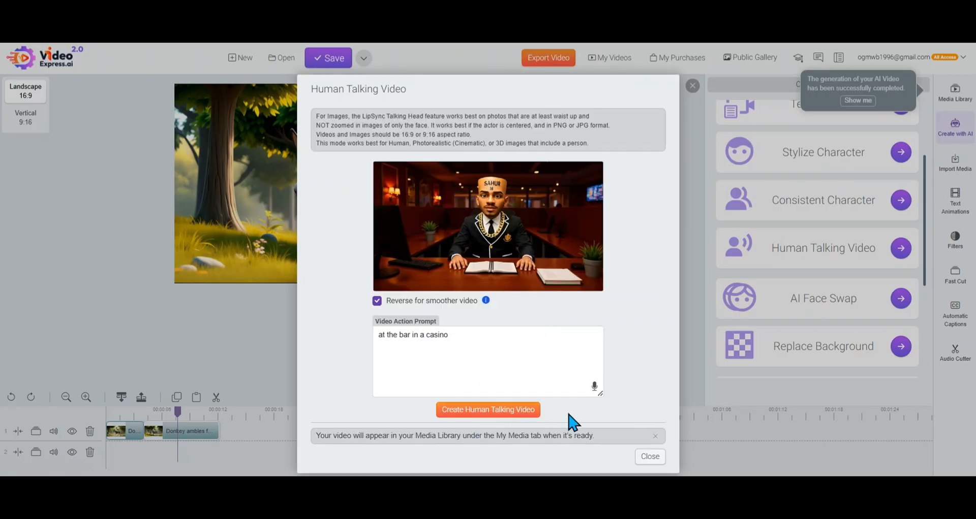
click(648, 457)
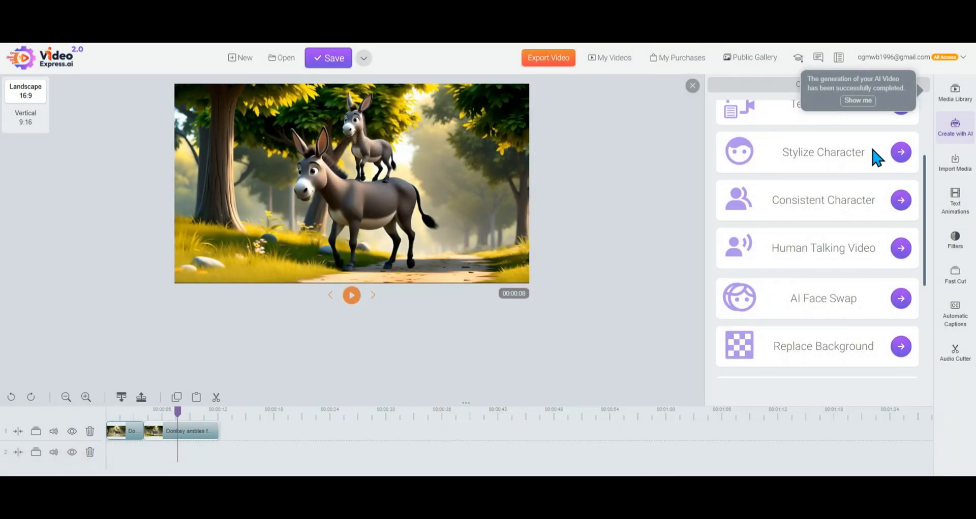
Show the generated videos in the expanded media library and play "The man in playing cards and excited"
click(862, 101)
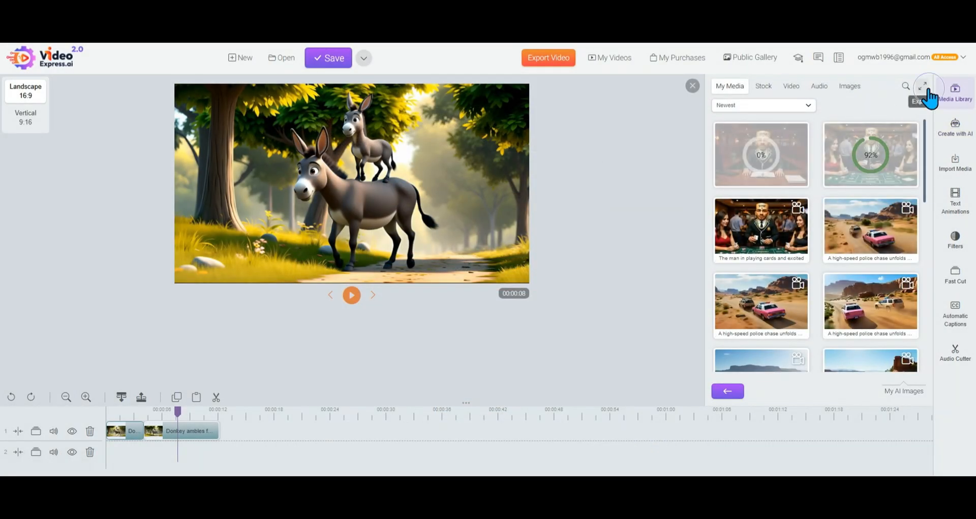
click(922, 86)
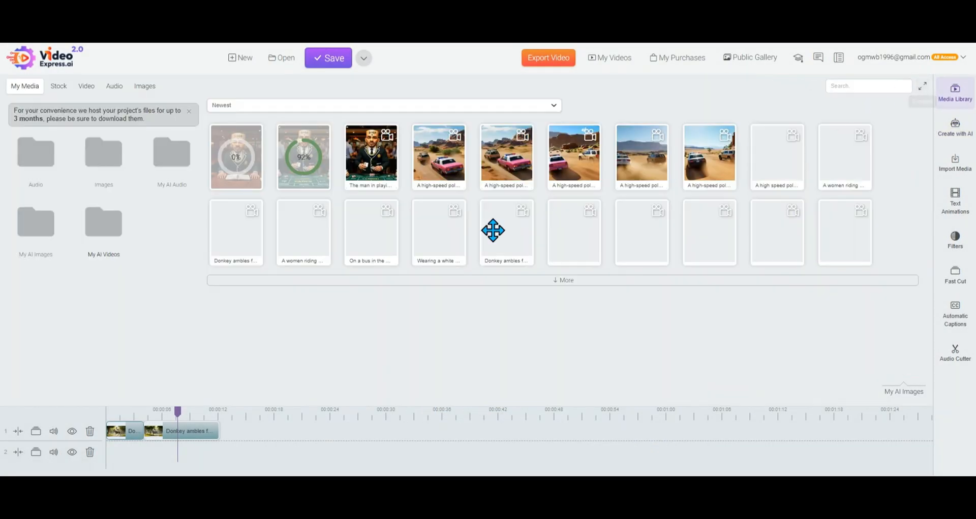
right_click(376, 167)
click(403, 190)
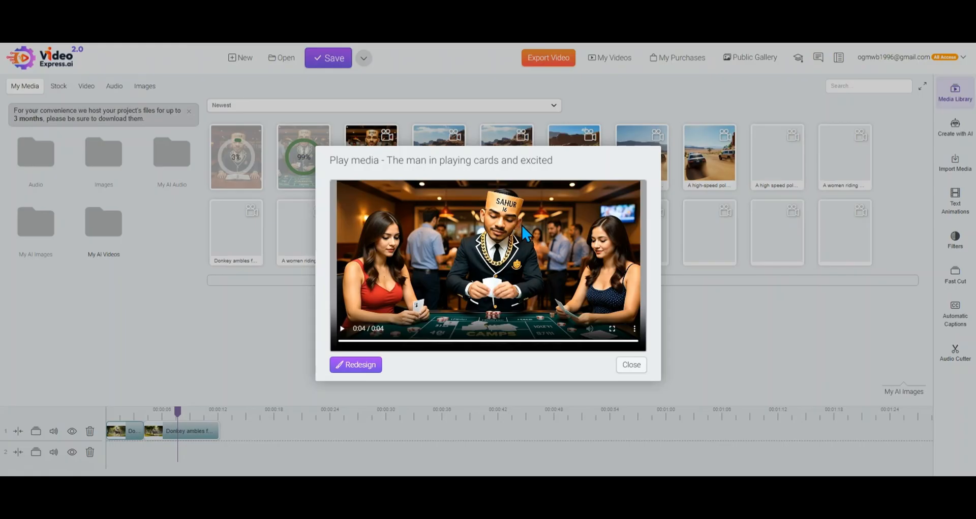
Close the video preview and open the AI Face Swap tool with sharing in the public gallery turned off
click(632, 365)
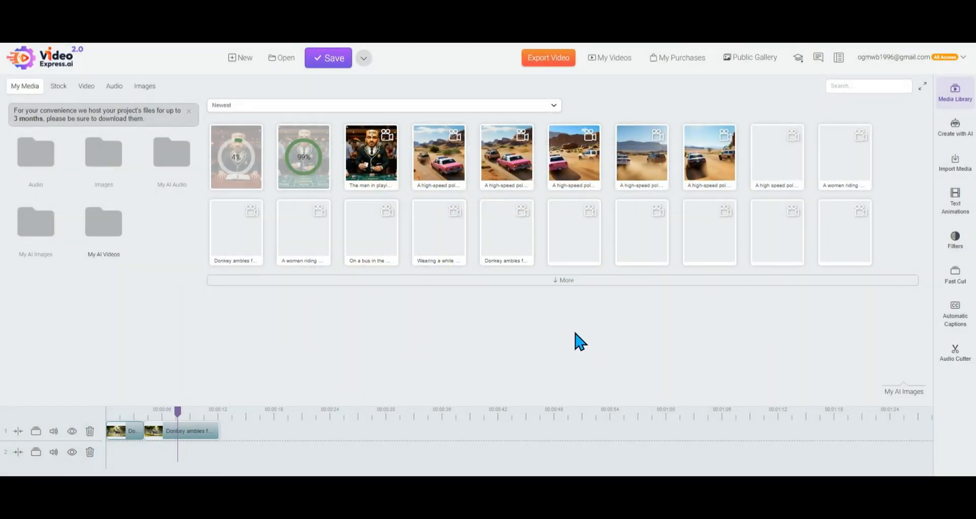
click(955, 128)
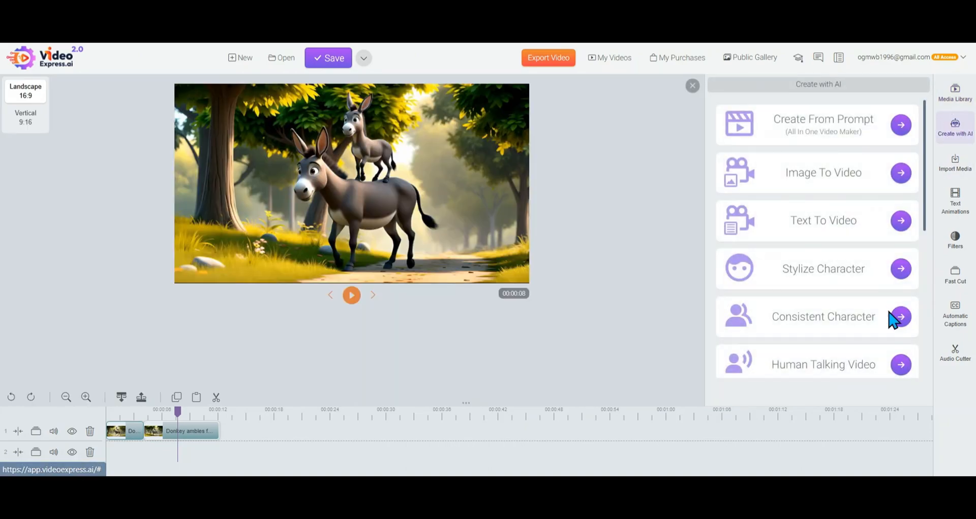
scroll(890, 326, down, 5)
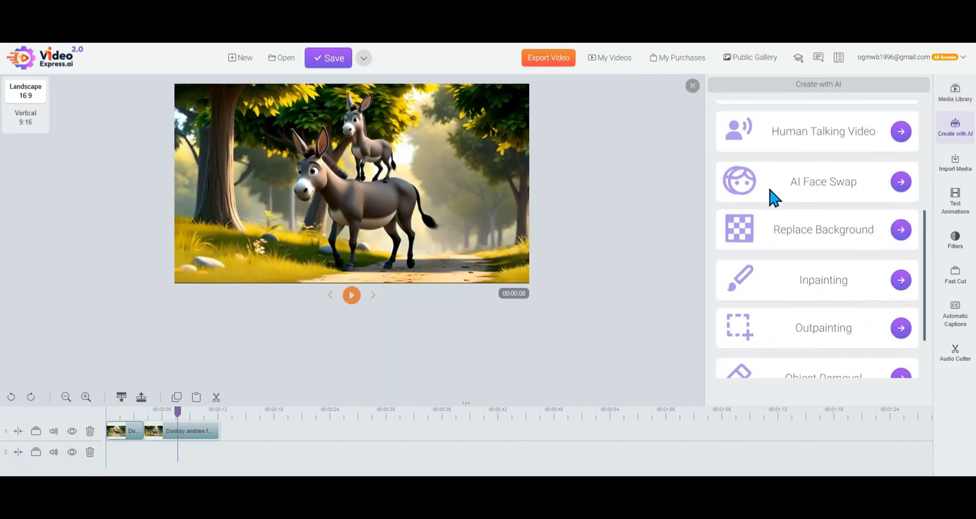
drag(791, 188, 899, 181)
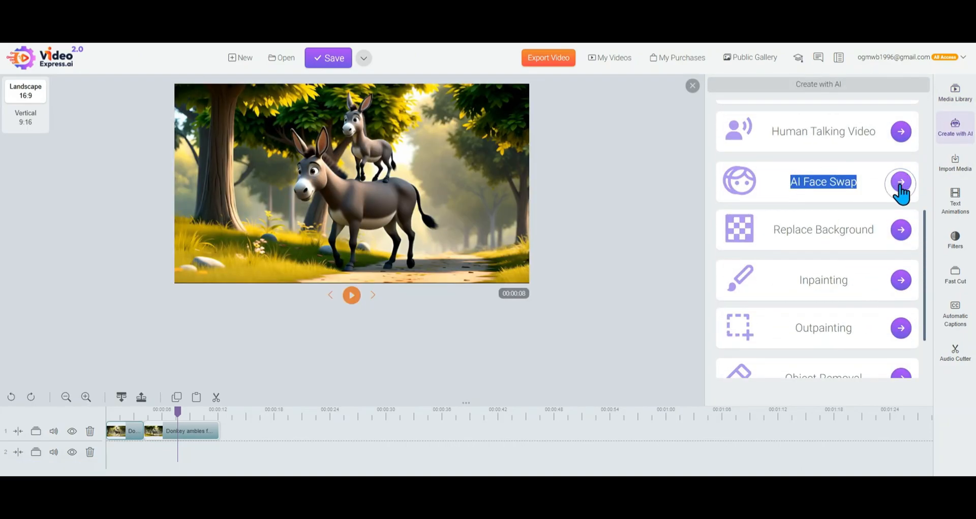
click(901, 182)
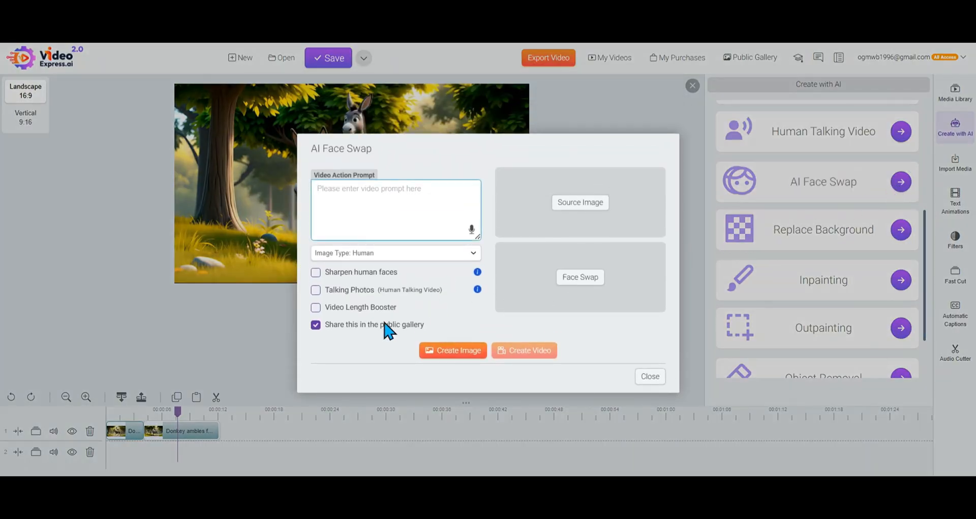
click(316, 325)
Choose the AI image of the seated casino man holding a playing card as the face swap's source image
click(595, 206)
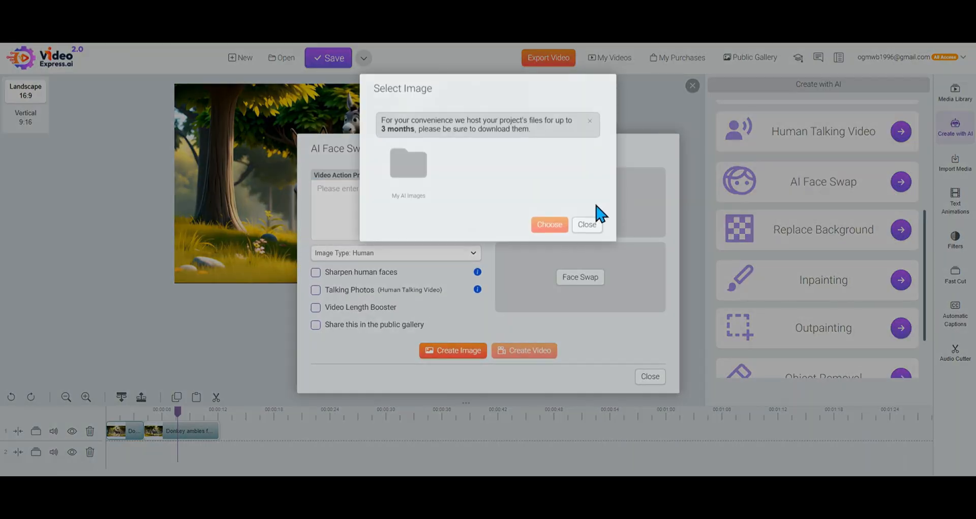
click(412, 173)
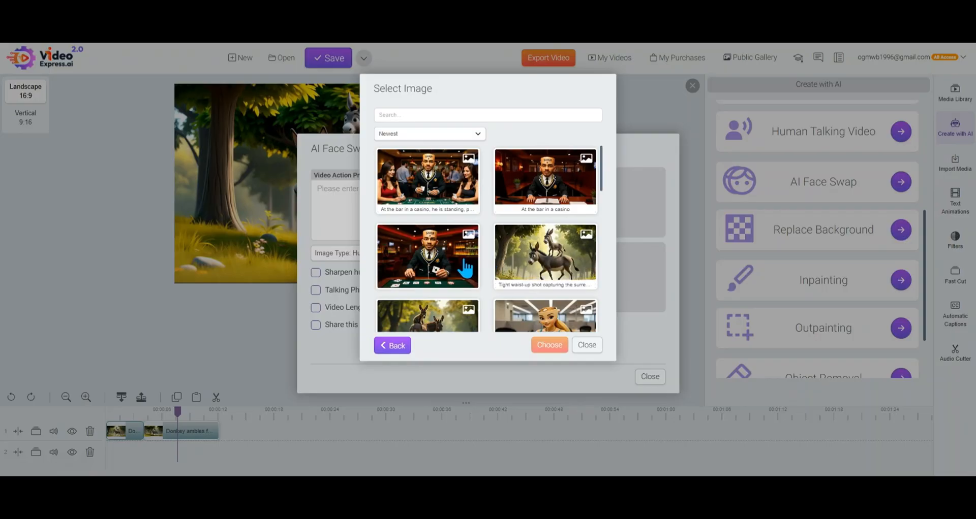
click(445, 265)
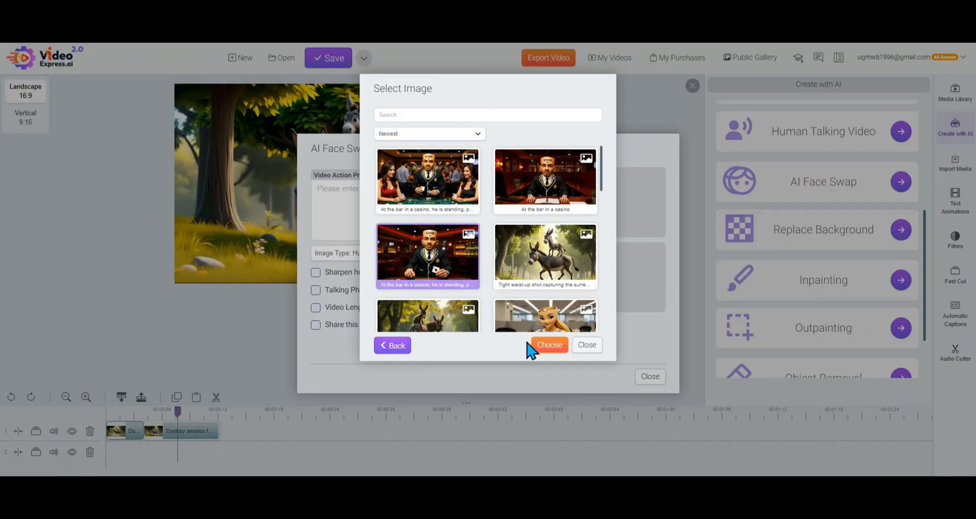
click(549, 347)
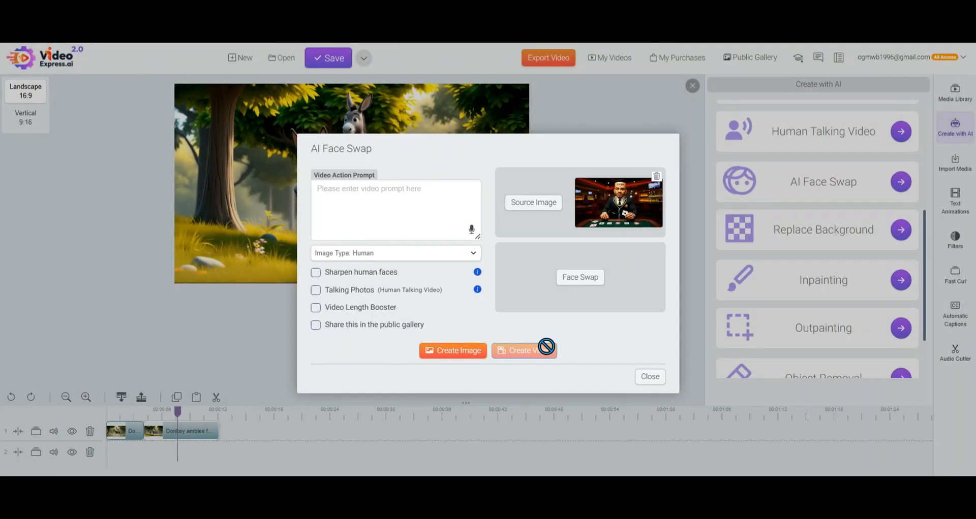
Choose the AI image of the blonde woman and a man outside a flower stall as the face to swap in
click(582, 280)
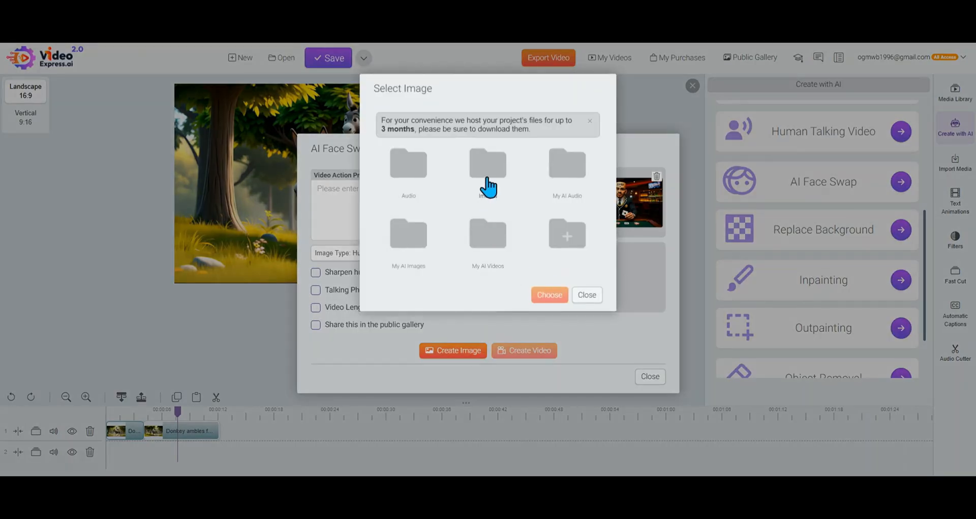
click(407, 243)
scroll(496, 260, down, 5)
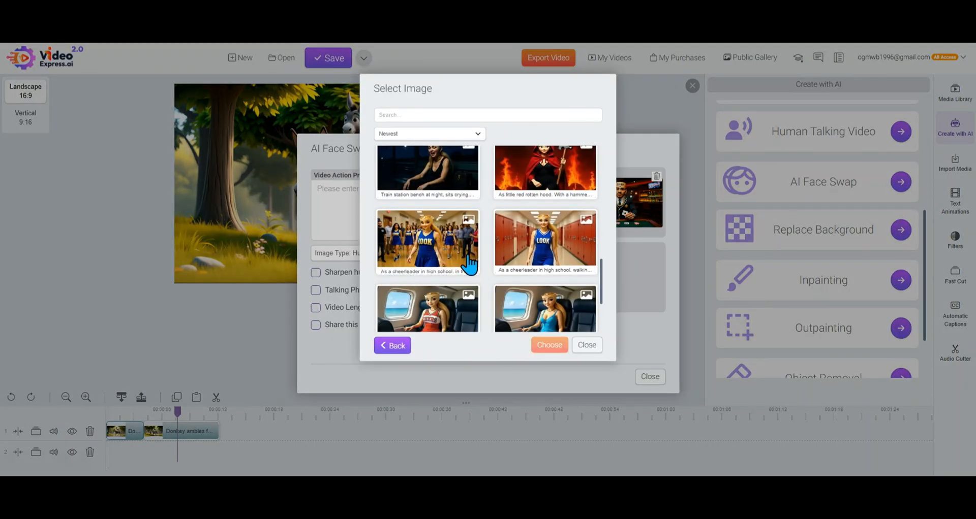
scroll(464, 264, up, 2)
scroll(486, 272, down, 4)
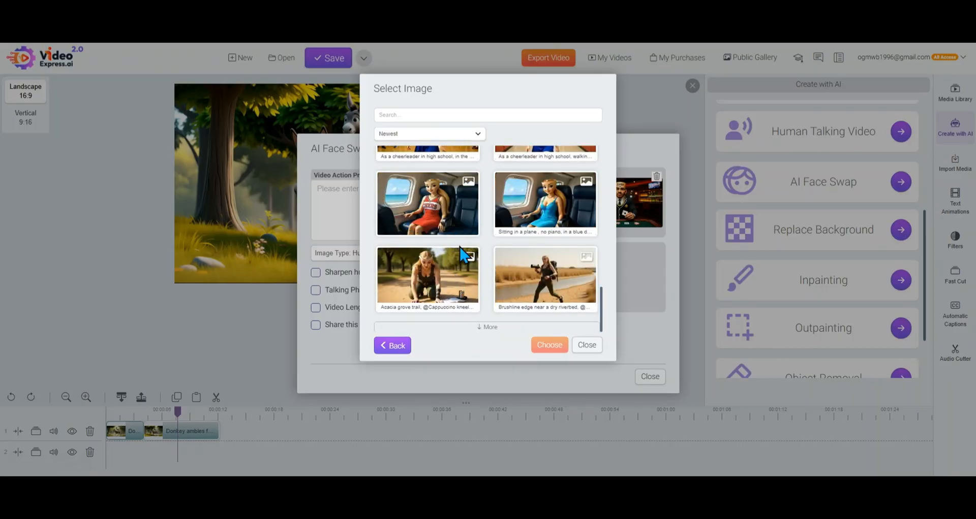
click(482, 326)
scroll(485, 326, down, 10)
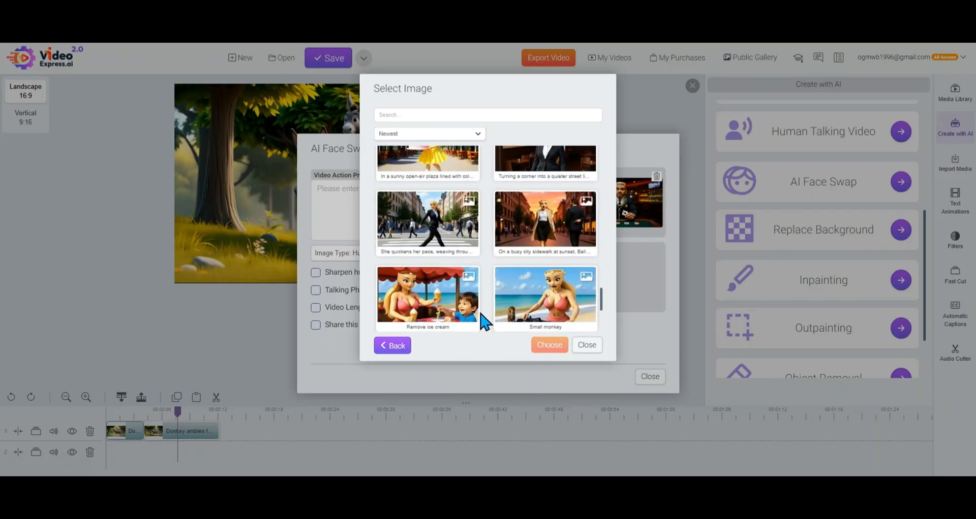
scroll(483, 323, down, 4)
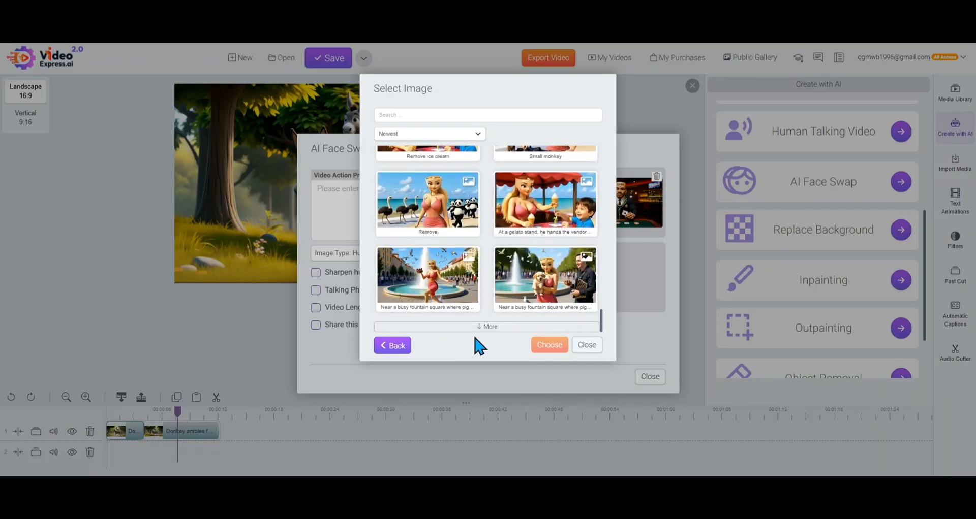
click(465, 327)
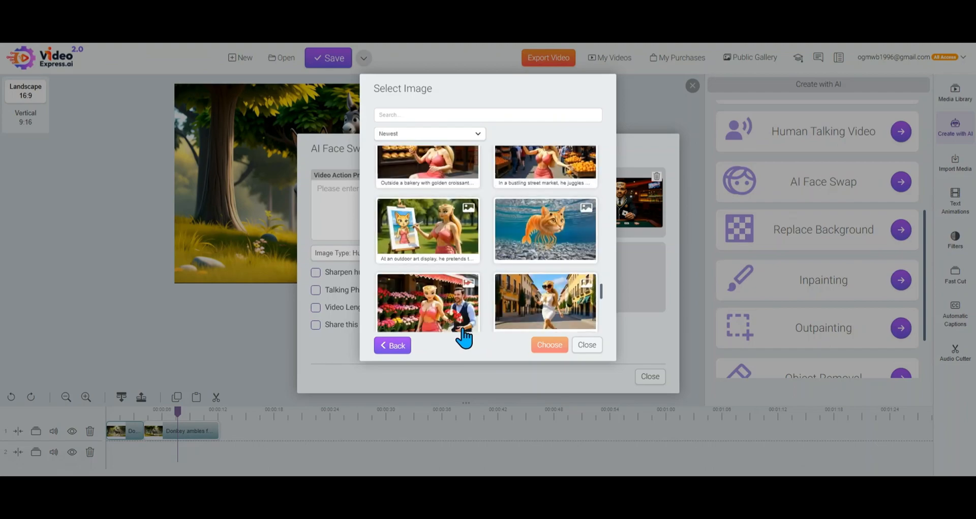
scroll(488, 338, down, 2)
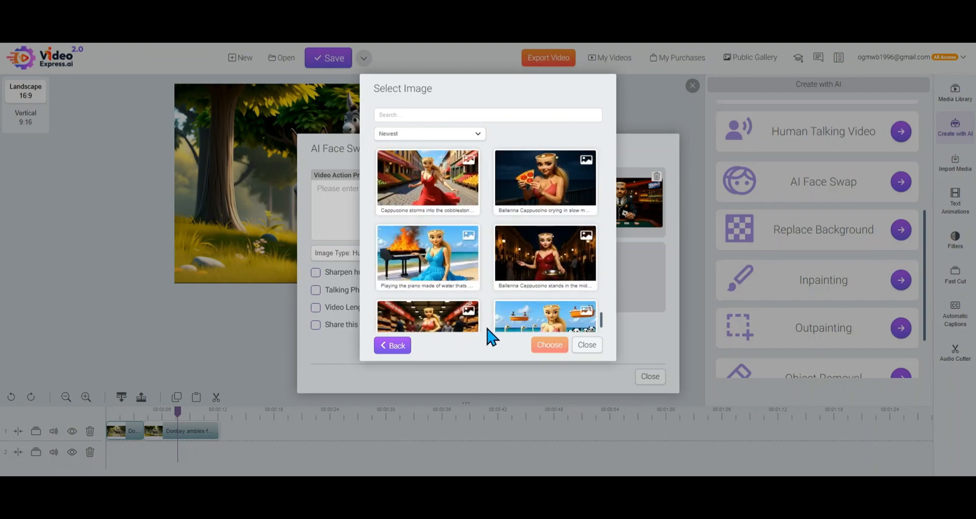
click(448, 188)
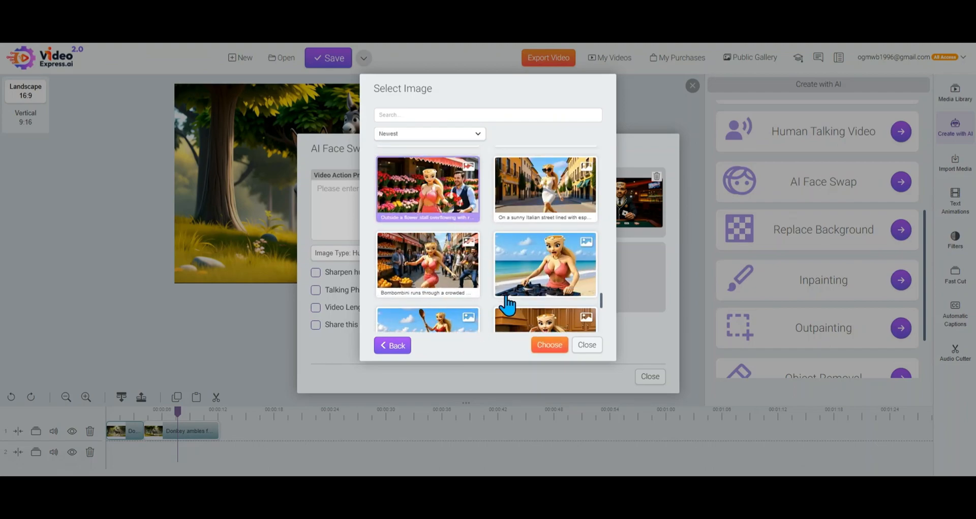
click(554, 347)
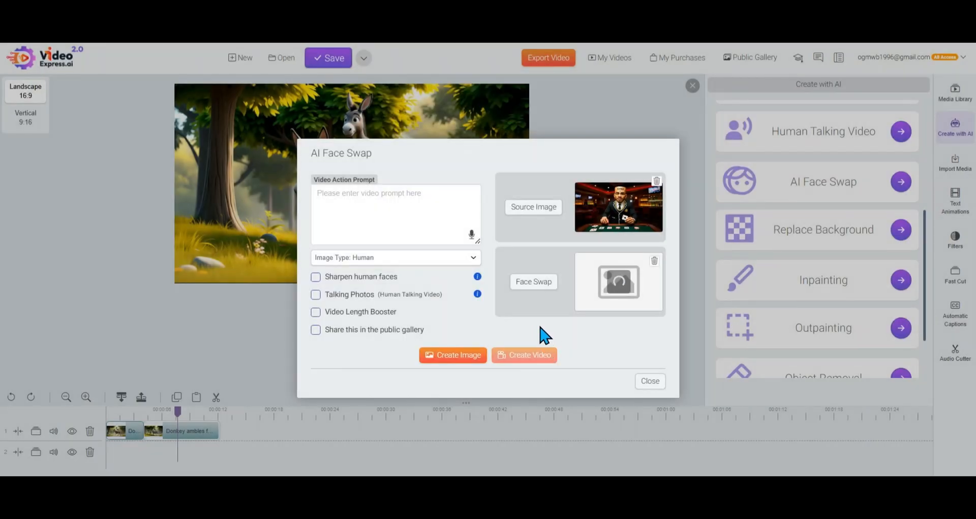
Enter the prompt "face swap", create the swapped image and close the AI Face Swap tool
click(388, 224)
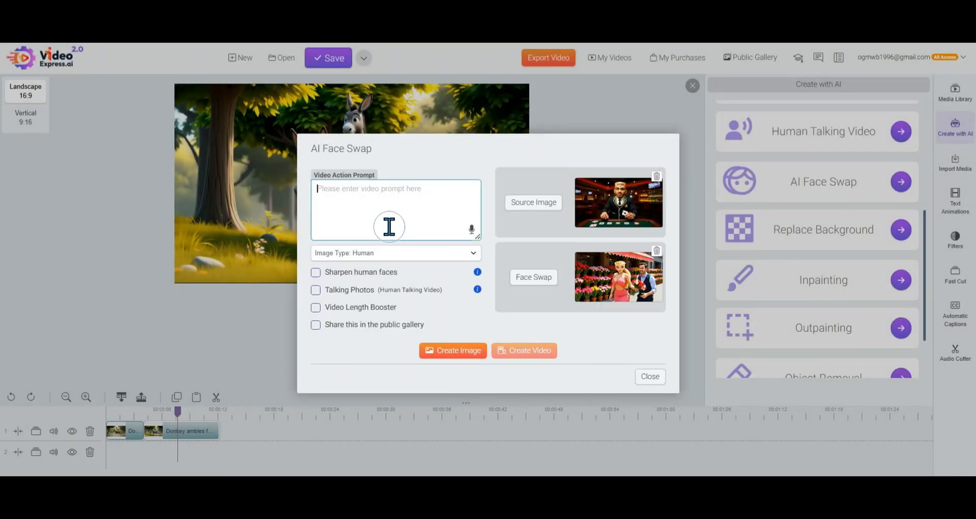
text(face swap)
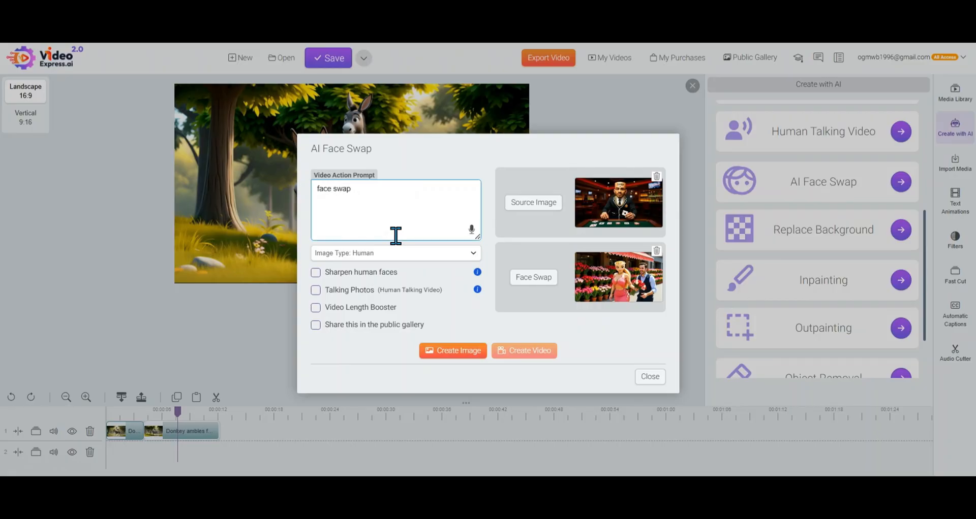
click(463, 352)
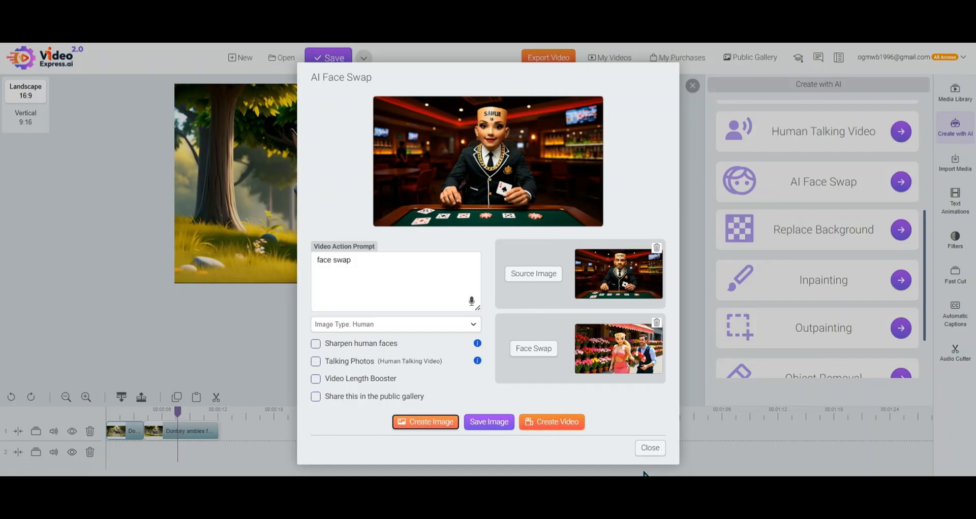
click(648, 449)
Look through the remaining AI creation tools and open Inpainting
scroll(849, 308, down, 2)
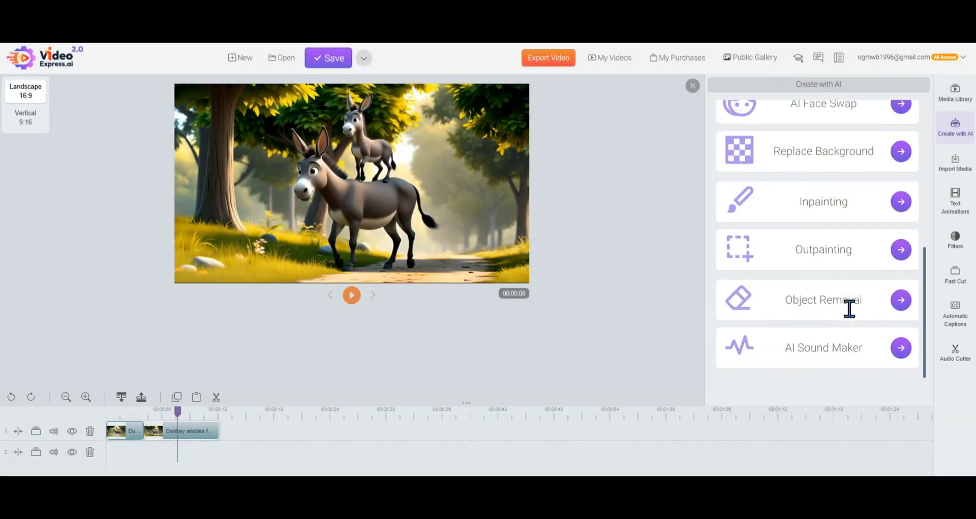
click(958, 162)
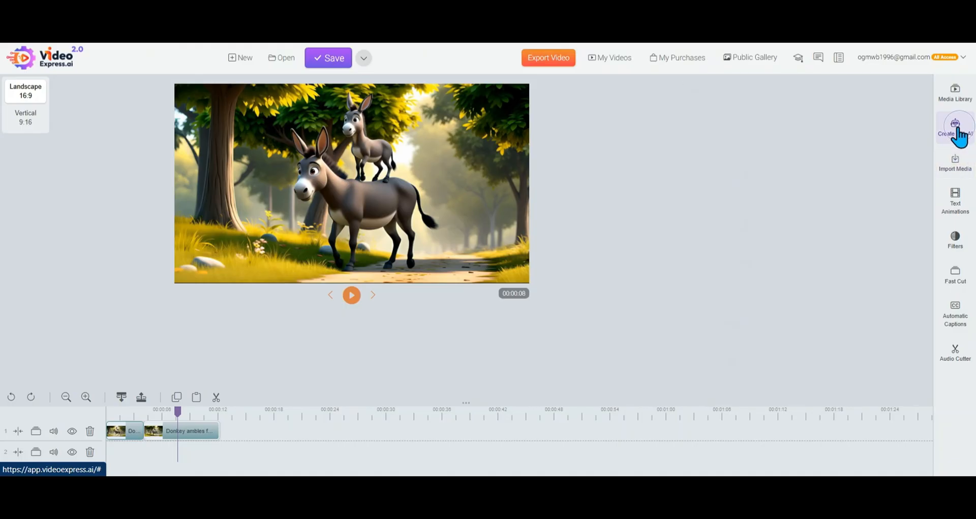
click(954, 129)
scroll(881, 210, down, 4)
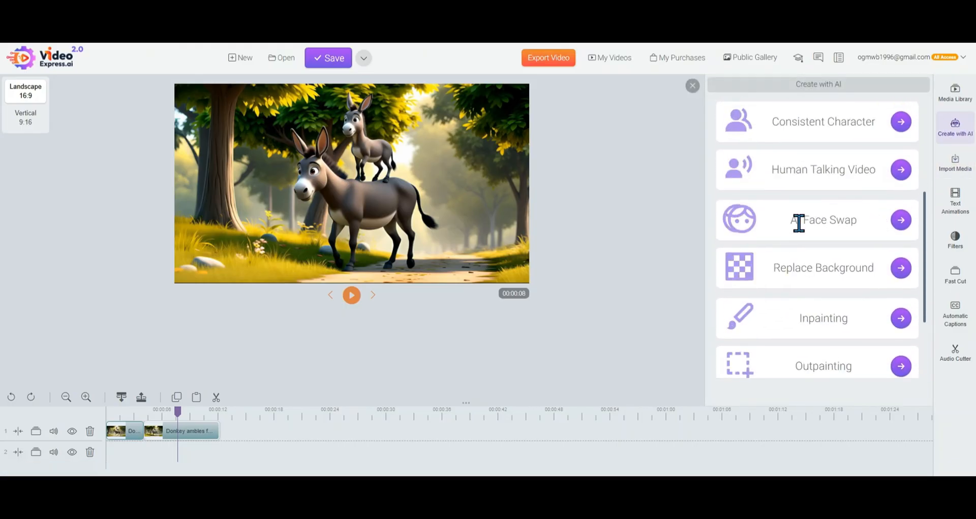
drag(799, 223, 838, 256)
drag(772, 272, 875, 273)
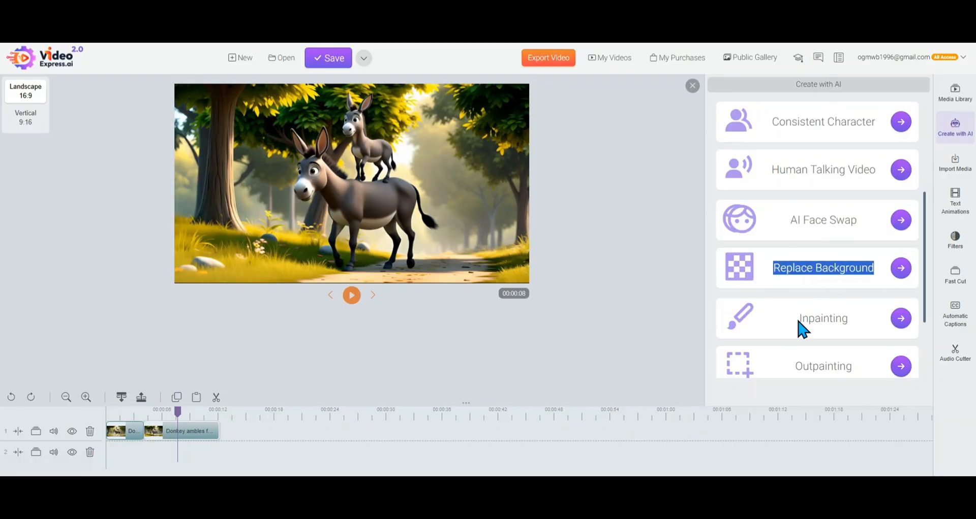
scroll(807, 235, down, 3)
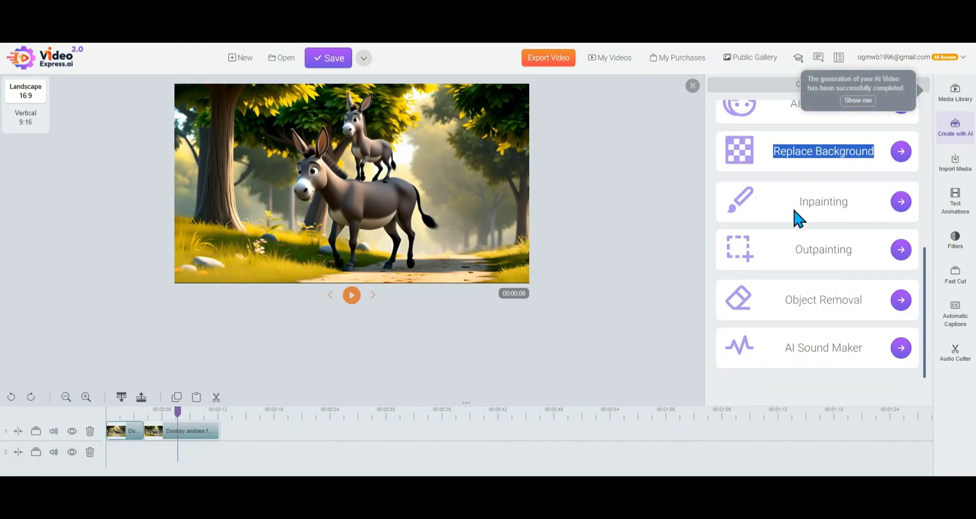
drag(793, 211, 862, 213)
click(901, 203)
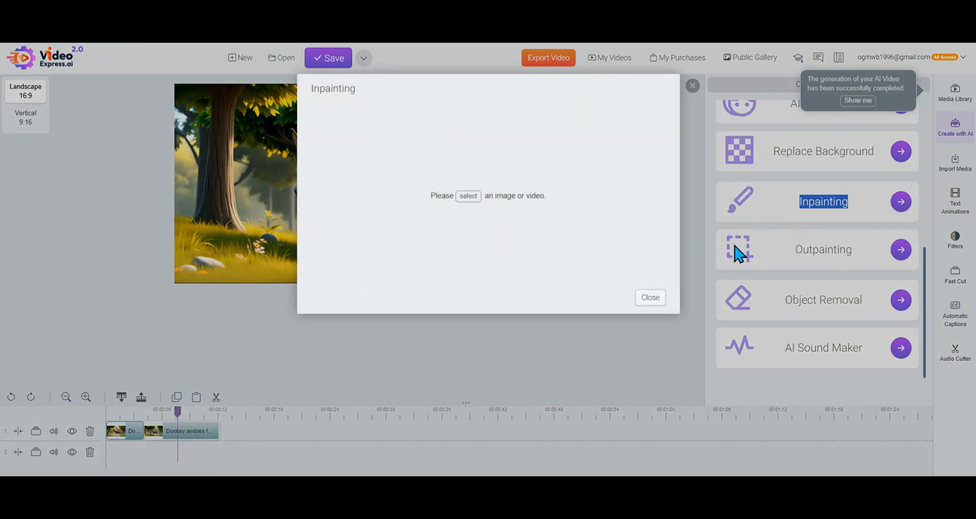
Load the AI image of the seated casino man holding a playing card for inpainting
click(467, 196)
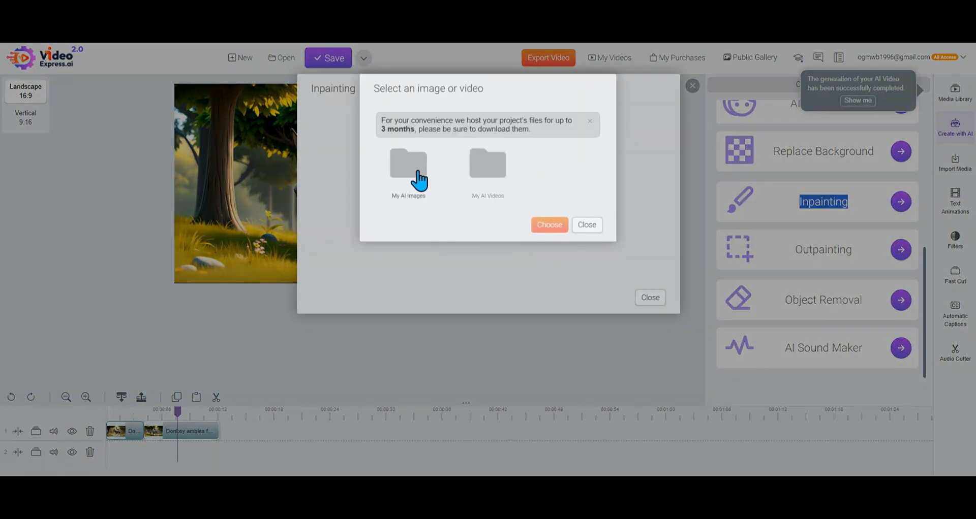
click(419, 179)
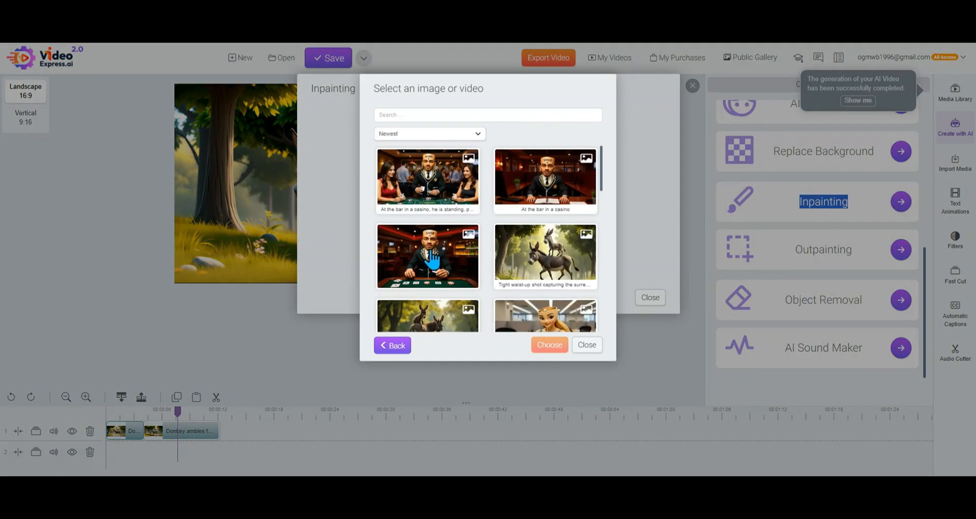
click(431, 251)
click(548, 348)
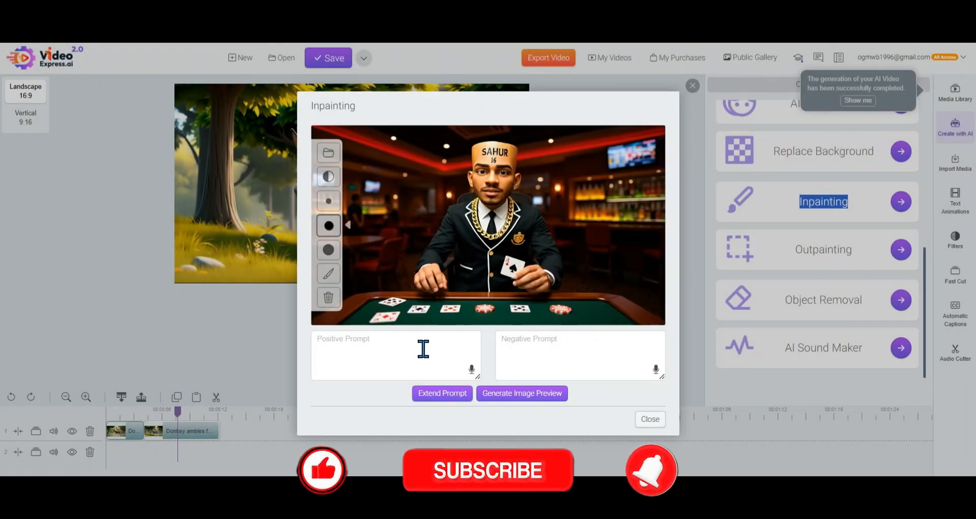
Mask the rightmost poker chip on the table with the medium brush and generate an image preview with the positive prompt "remove"
click(328, 226)
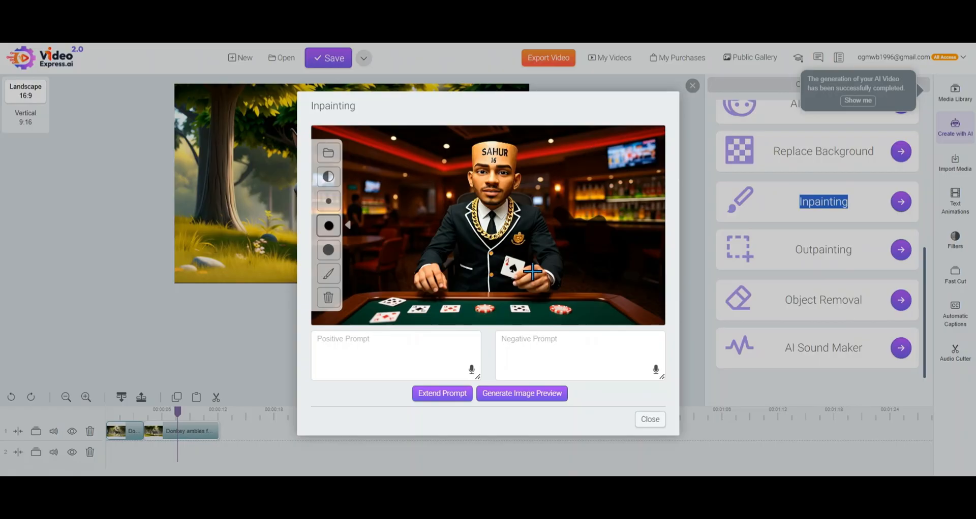
click(557, 311)
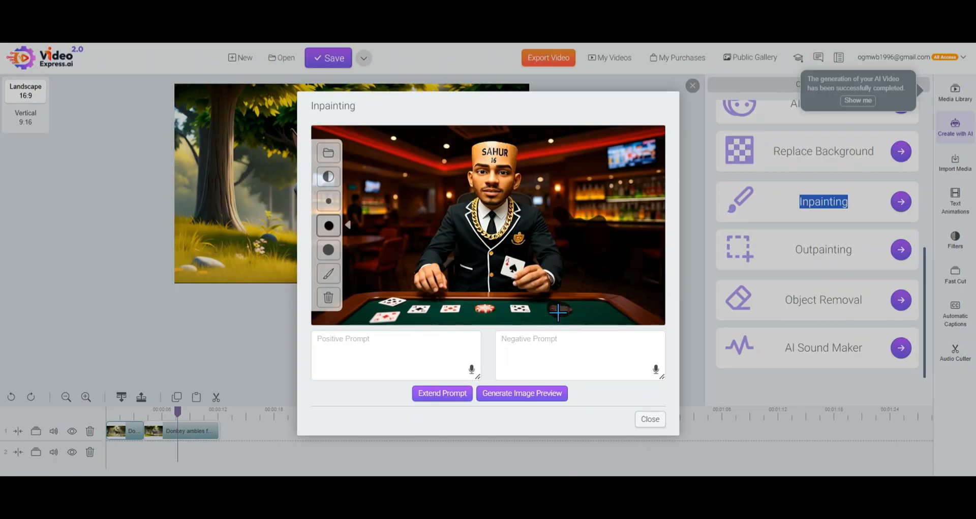
click(462, 362)
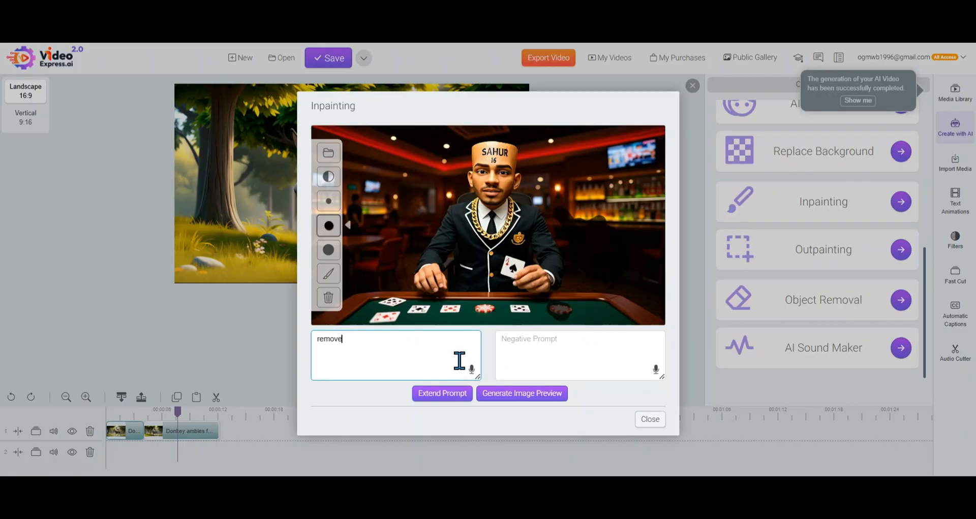
click(492, 392)
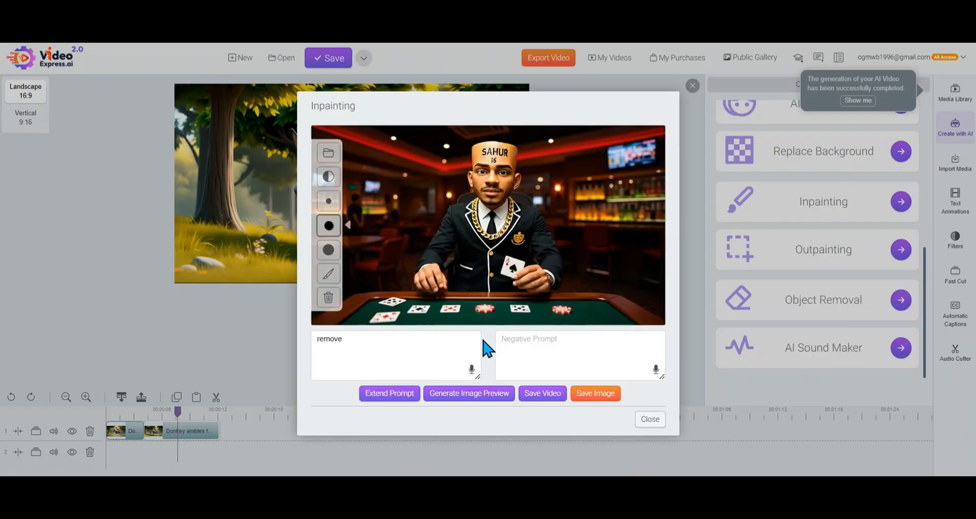
Mask the rightmost poker chip on the table again and generate an image preview with the positive prompt "remove chip"
click(437, 349)
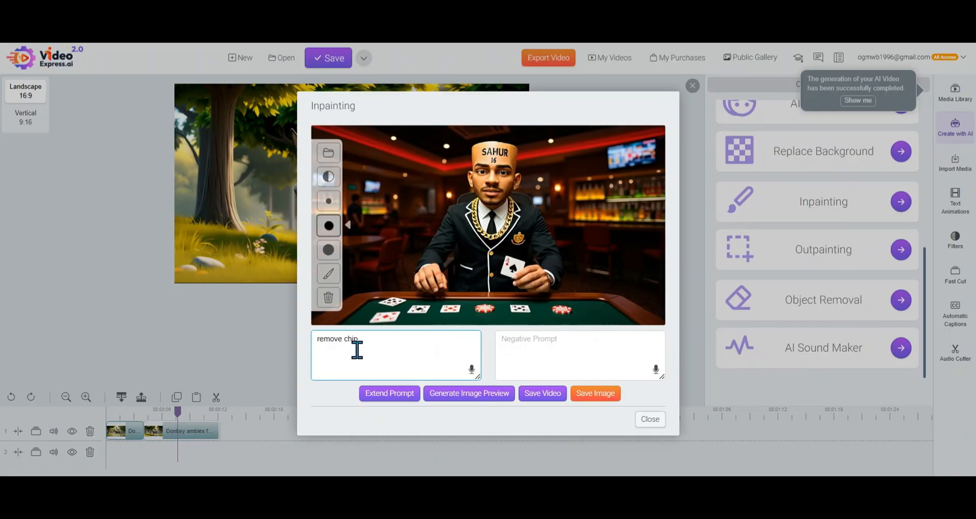
drag(573, 308, 561, 312)
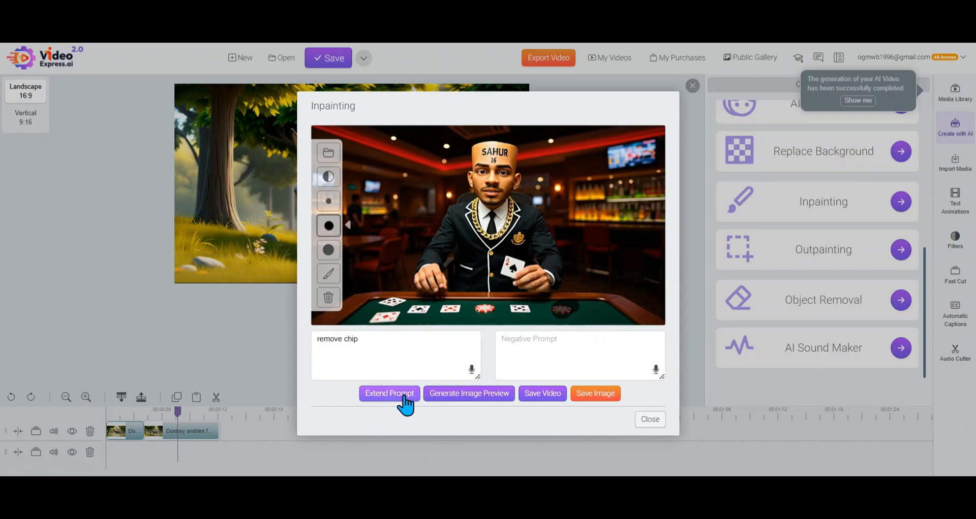
click(466, 395)
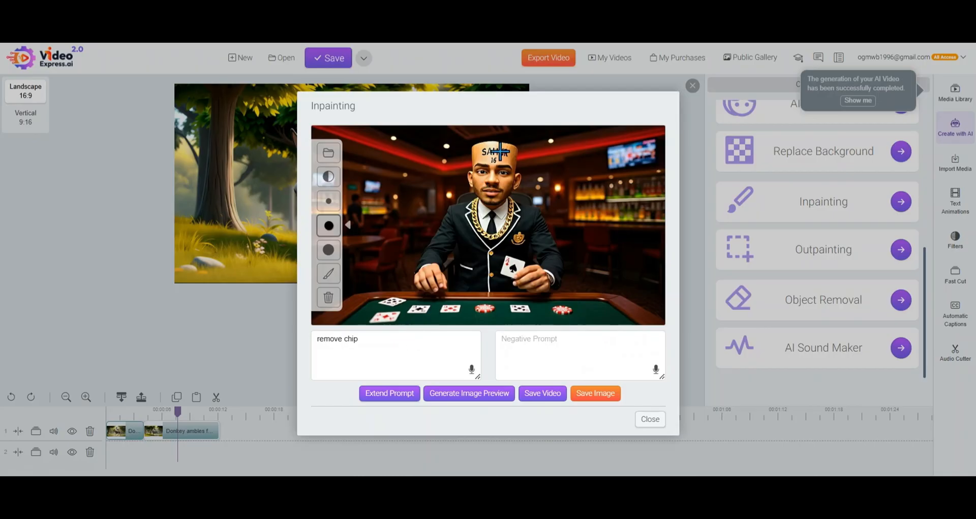
Mask the lettering on the man's headpiece, generate a preview with the prompt "remove words", and close Inpainting
mouse_move(500, 151)
mouse_down()
mouse_move(488, 150)
mouse_move(496, 159)
mouse_up()
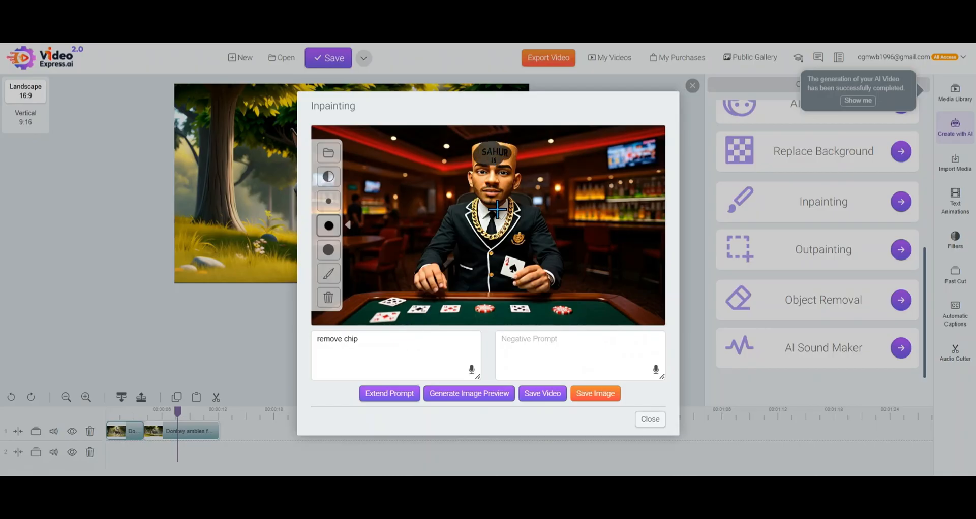
click(442, 349)
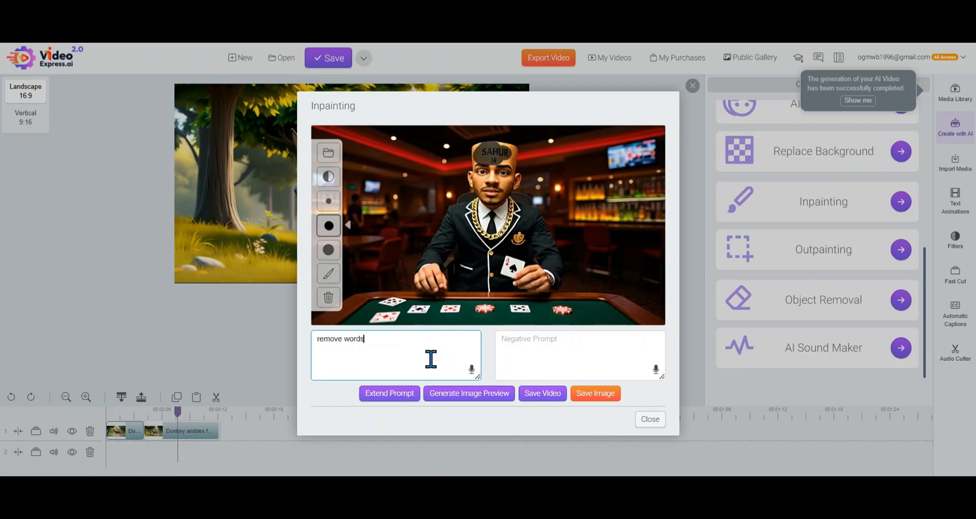
click(465, 394)
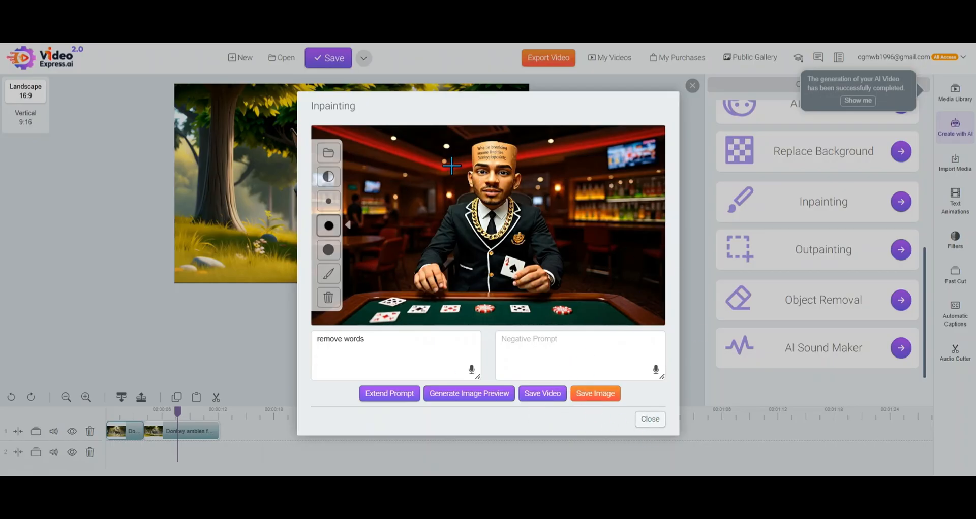
mouse_move(393, 161)
mouse_down()
mouse_move(442, 220)
mouse_move(473, 183)
mouse_move(554, 225)
mouse_move(612, 226)
mouse_up()
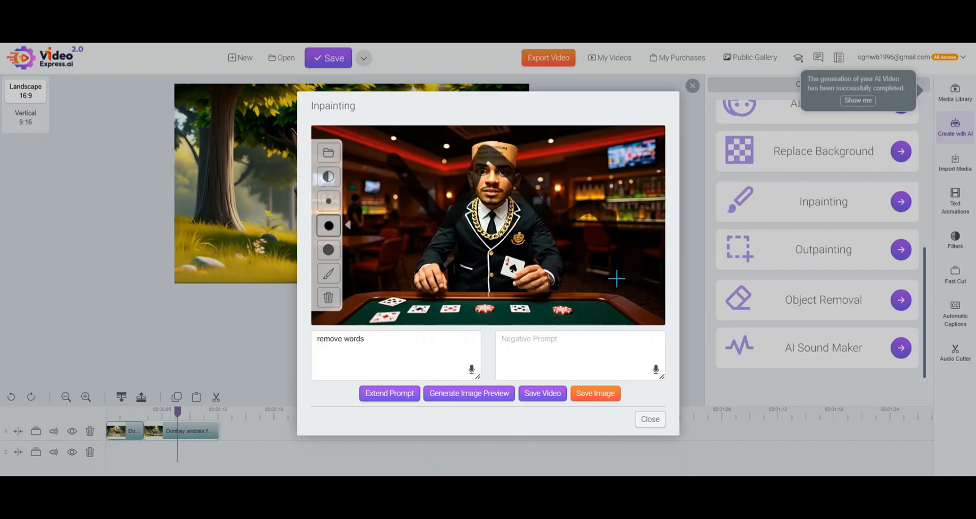
click(651, 419)
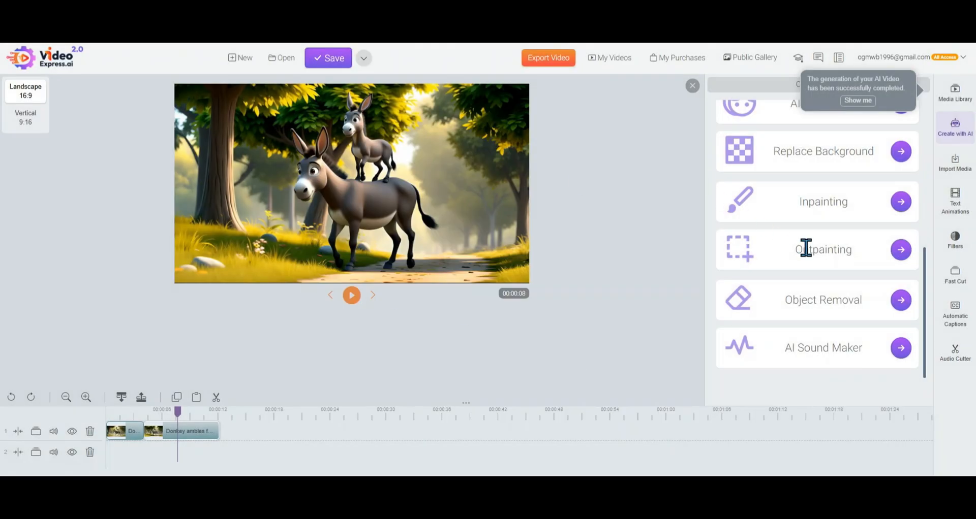
Load the AI image "Donkey riding a donkey" into the Outpainting tool
click(901, 250)
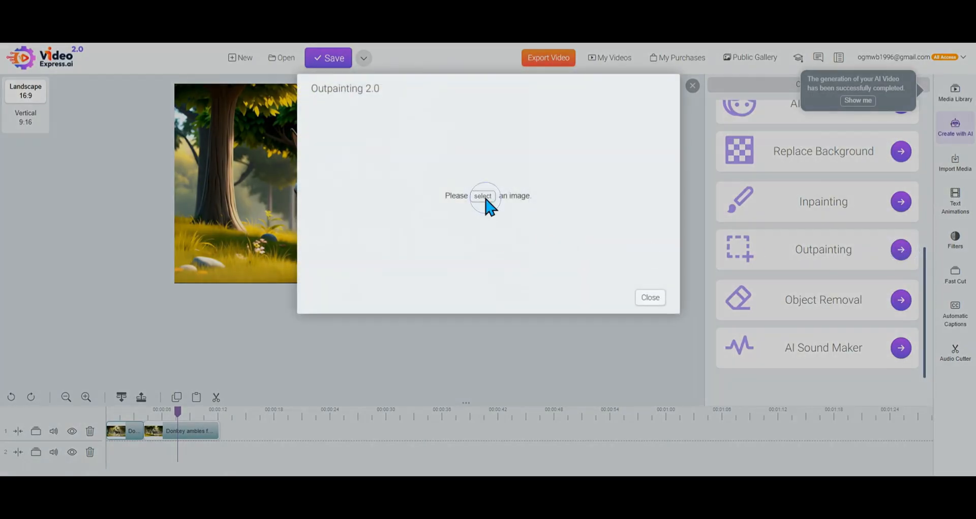
click(485, 195)
click(489, 179)
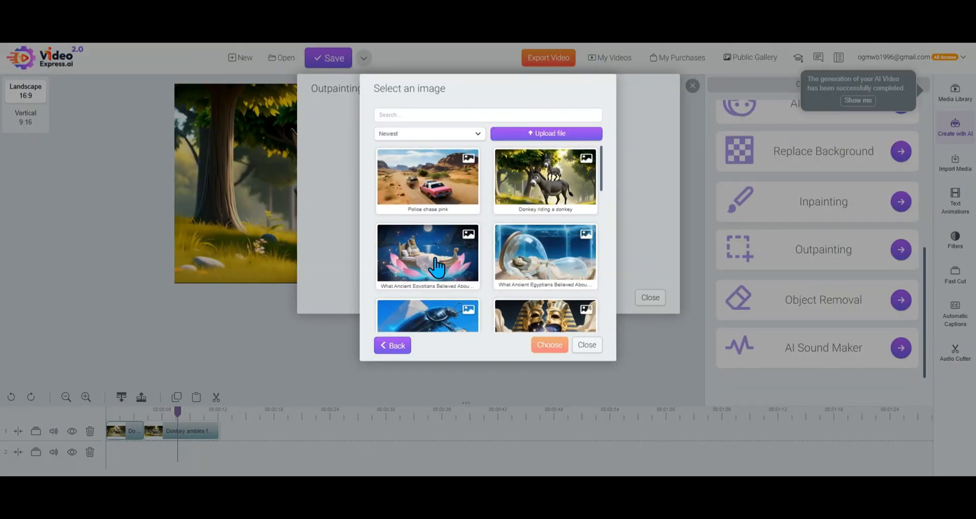
click(504, 198)
click(550, 345)
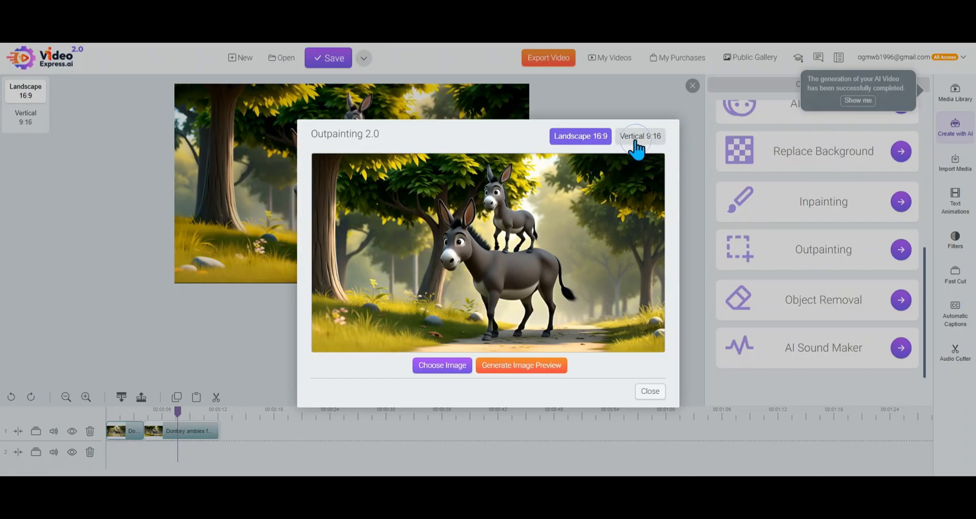
Set the outpainting format to Vertical 9:16 and generate an image preview of the donkeys
click(635, 139)
click(568, 140)
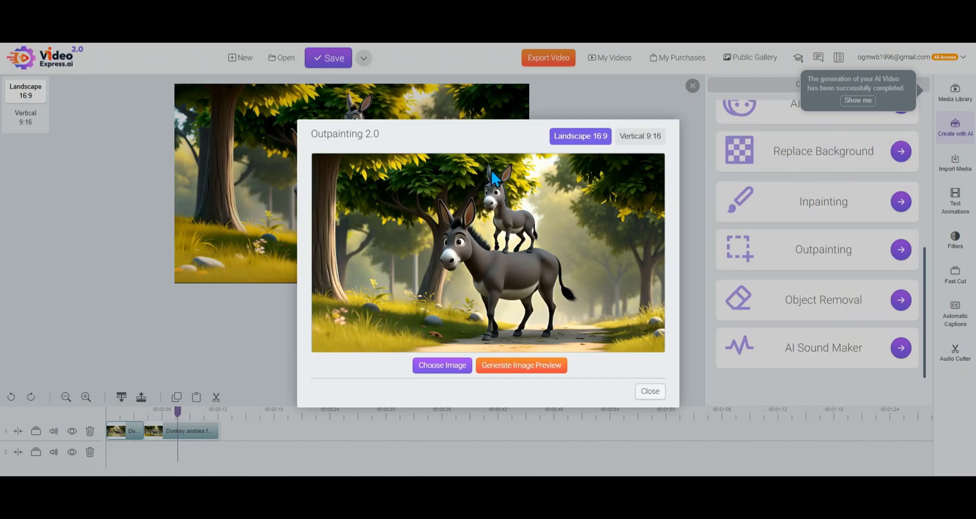
click(636, 138)
click(528, 369)
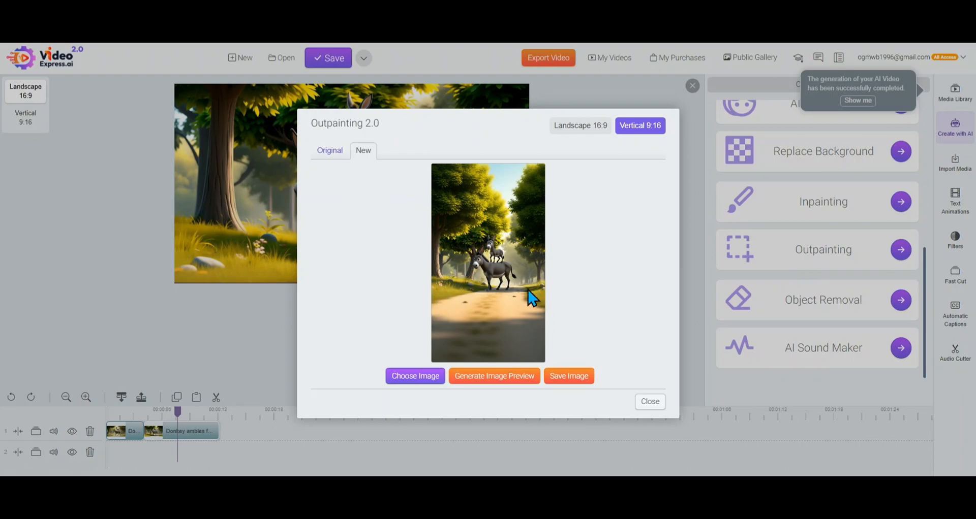
click(207, 395)
click(282, 387)
mouse_move(357, 384)
mouse_down()
mouse_move(371, 282)
mouse_move(263, 321)
mouse_up()
mouse_move(426, 233)
mouse_down()
mouse_move(549, 298)
mouse_move(543, 312)
mouse_move(438, 307)
mouse_move(428, 259)
mouse_up()
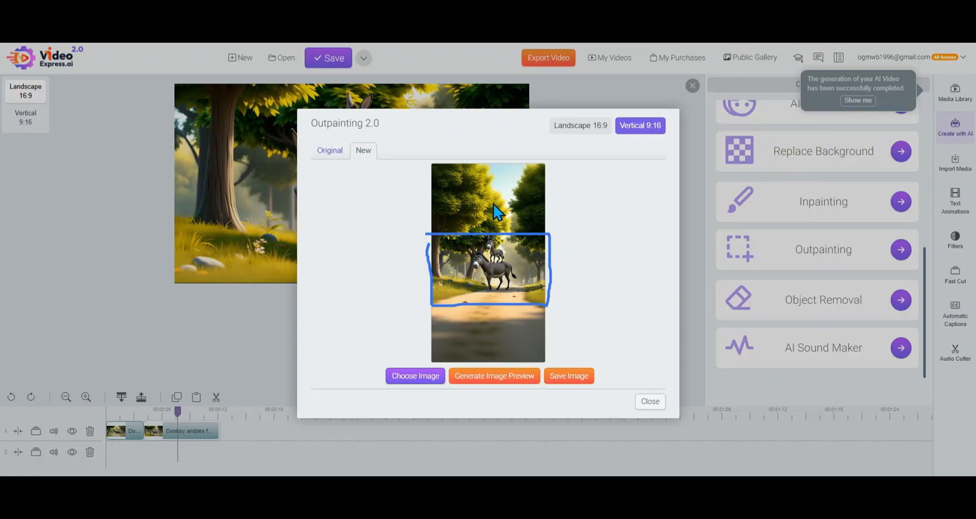
mouse_move(491, 225)
mouse_down()
mouse_move(492, 194)
mouse_move(483, 193)
mouse_move(502, 203)
mouse_up()
mouse_move(493, 303)
mouse_down()
mouse_move(491, 338)
mouse_move(492, 296)
mouse_up()
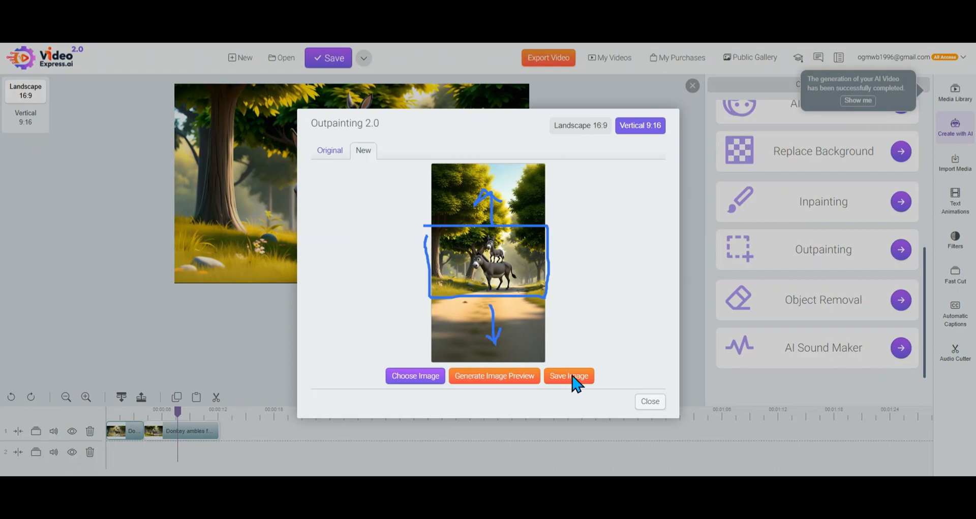
mouse_move(588, 344)
mouse_down()
mouse_move(571, 354)
mouse_move(556, 338)
mouse_move(614, 403)
mouse_up()
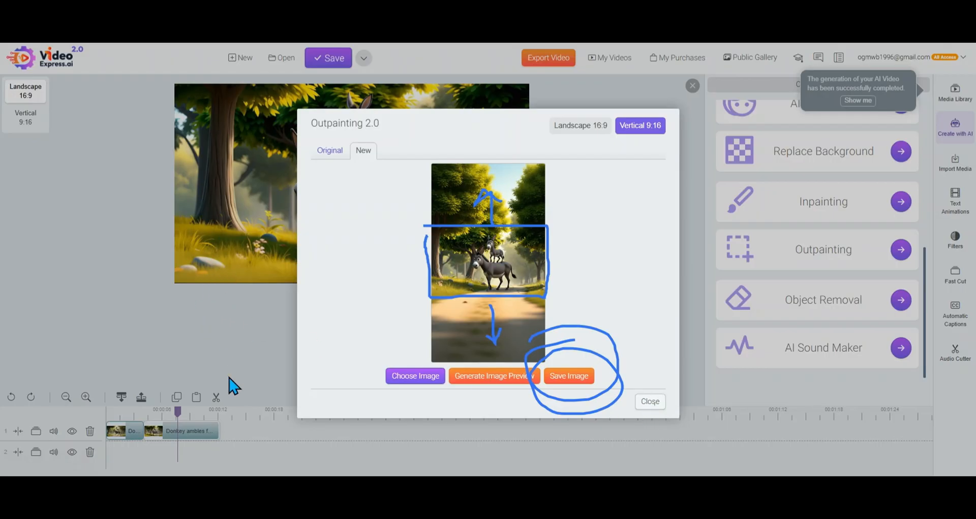
click(240, 485)
Close Outpainting and load the newest AI video, the suited man seated at a desk, into Object Removal
click(649, 401)
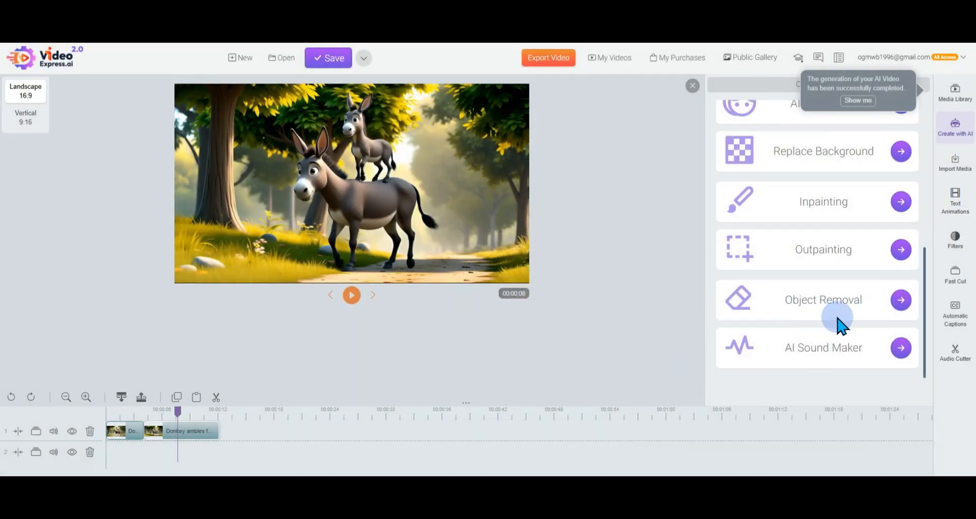
click(896, 301)
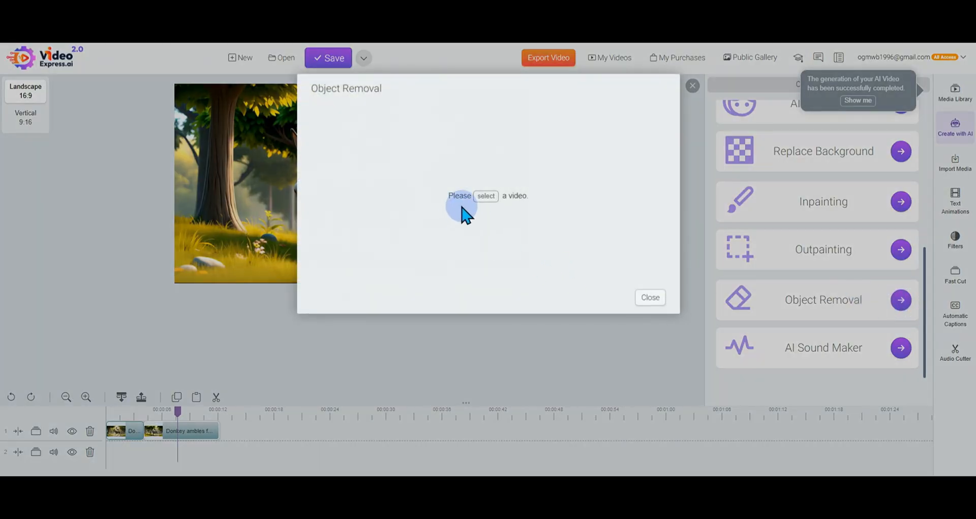
click(486, 197)
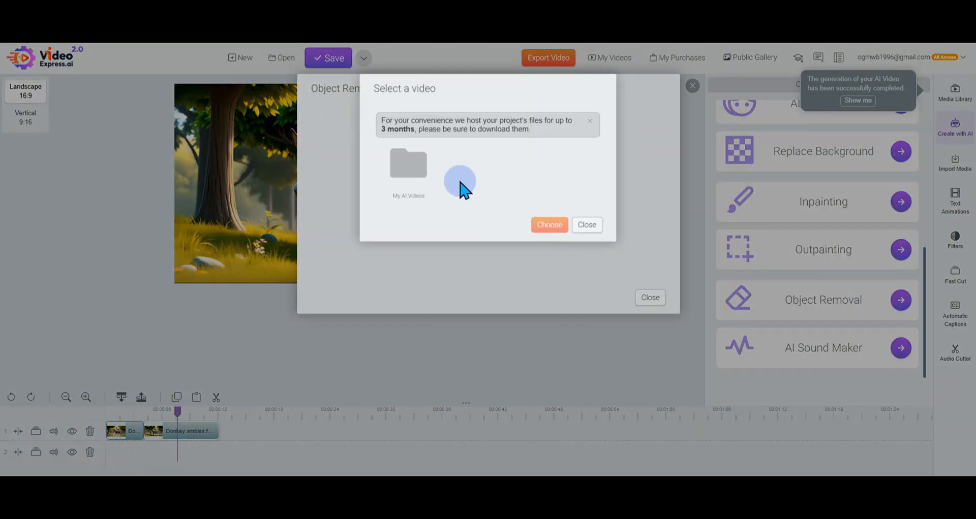
double_click(404, 170)
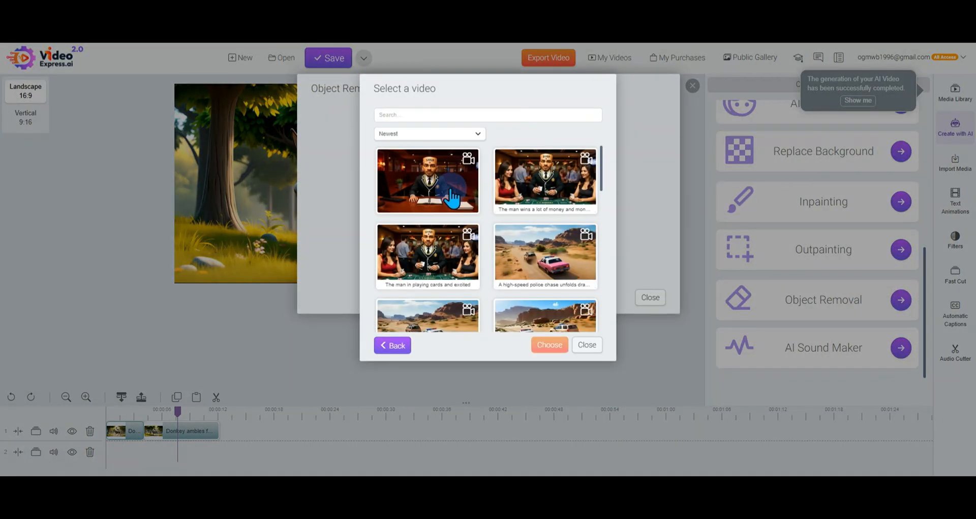
click(463, 208)
click(548, 347)
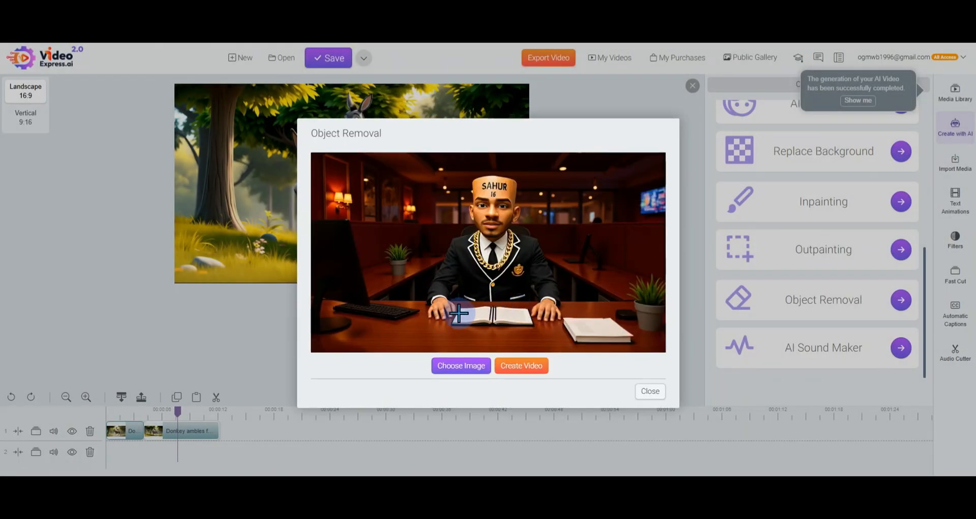
Frame the open book on the desk for removal and create the video
drag(453, 303, 534, 333)
click(546, 367)
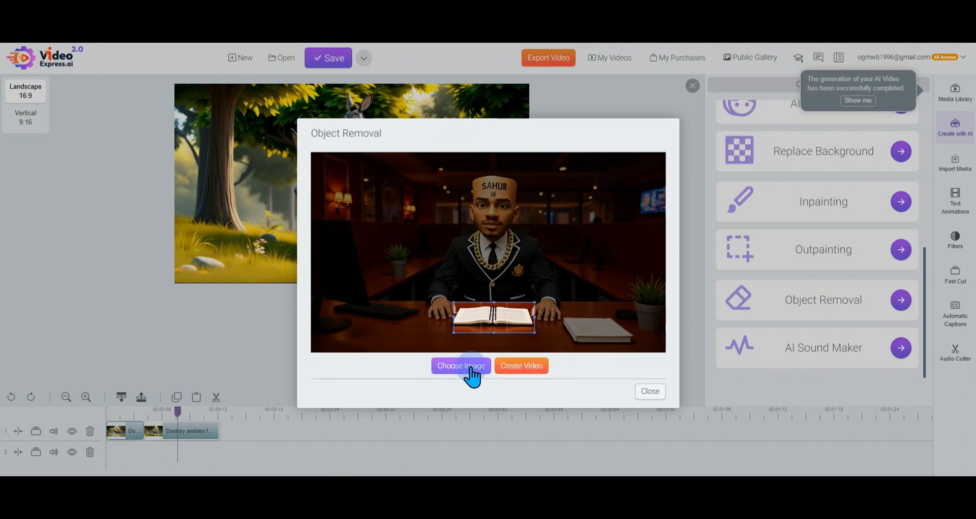
click(521, 366)
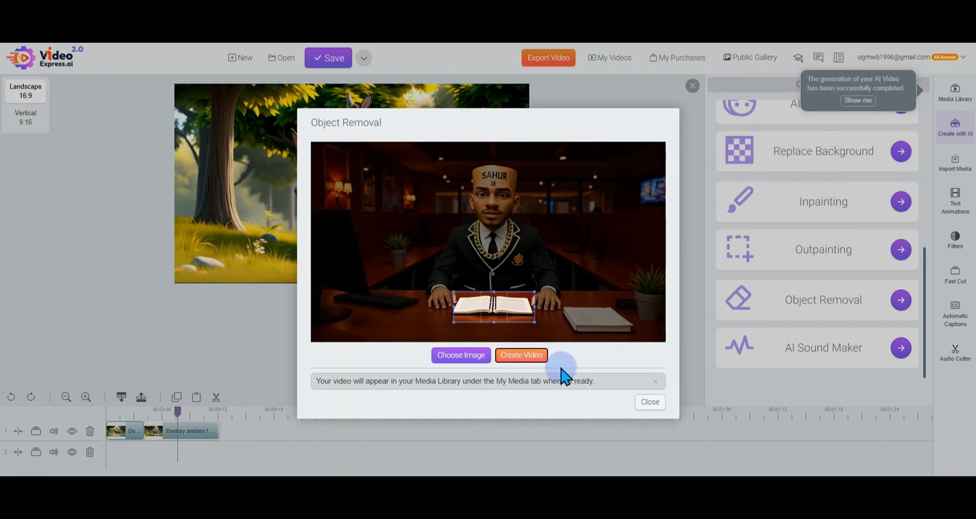
Frame the closed white book beside the potted plant as the removal area and close Object Removal
click(564, 305)
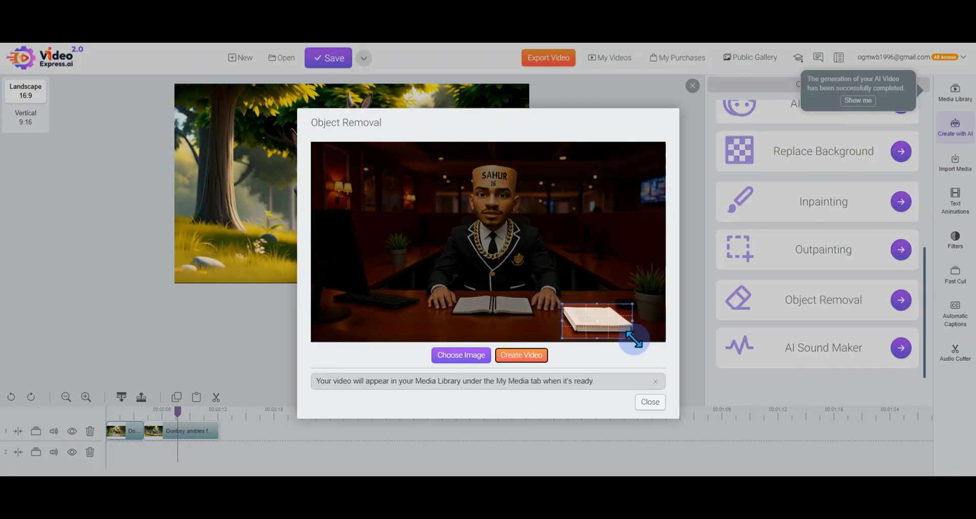
drag(602, 323, 576, 312)
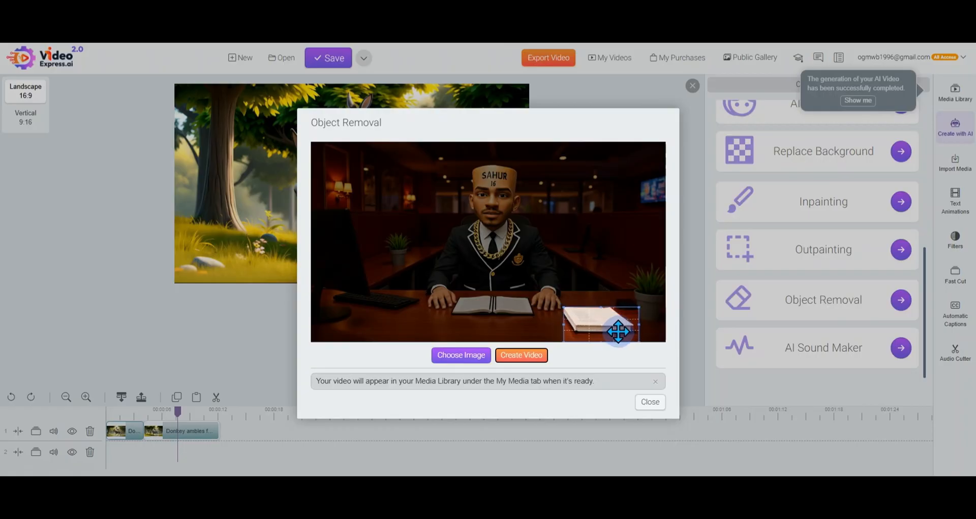
click(650, 402)
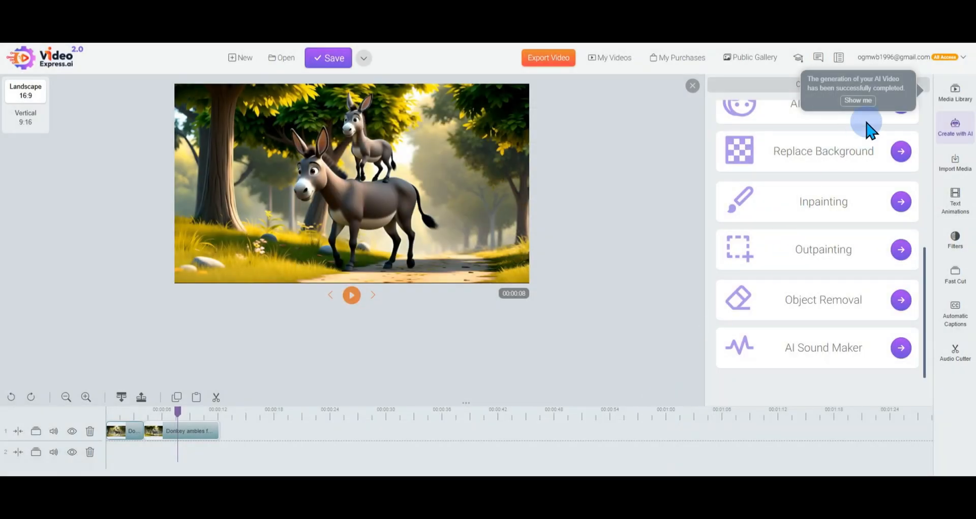
Show the completed AI videos in the media library and play "The man in playing cards and excited"
click(864, 101)
click(921, 87)
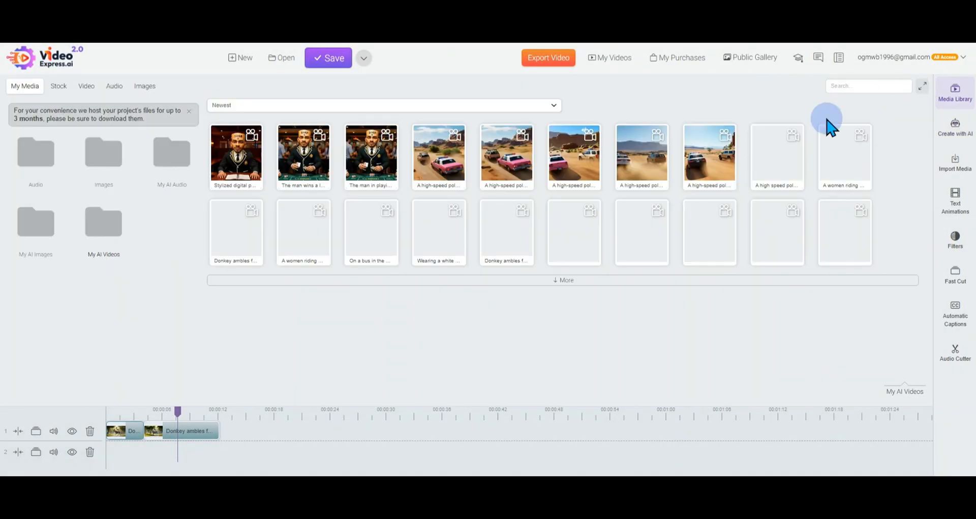
right_click(372, 164)
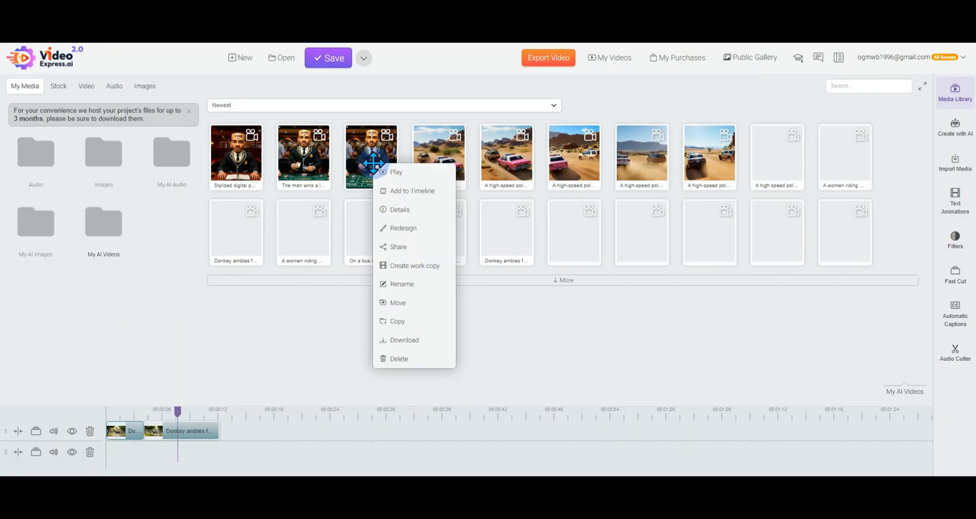
click(397, 187)
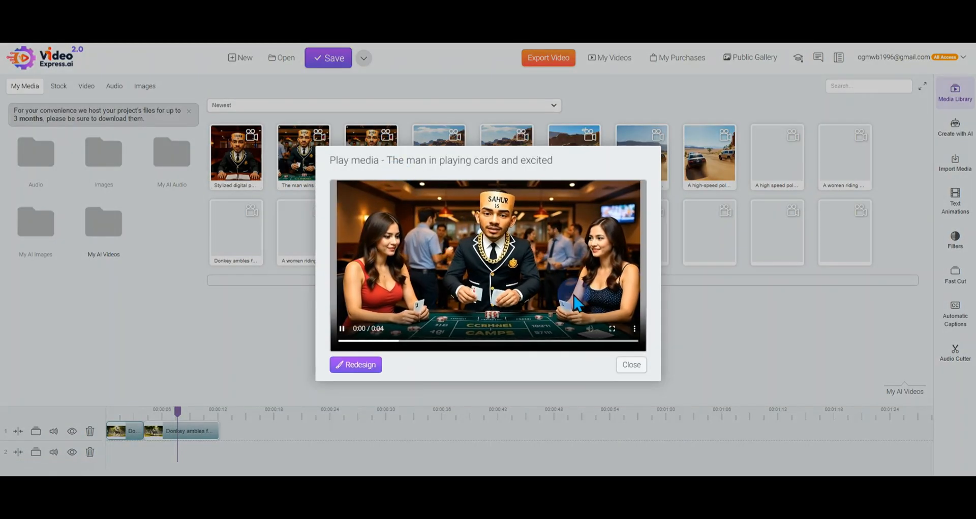
click(630, 365)
click(354, 188)
Play the video "The man wins a lot of money and money falls from the sky" and review its prompts in the details
right_click(316, 148)
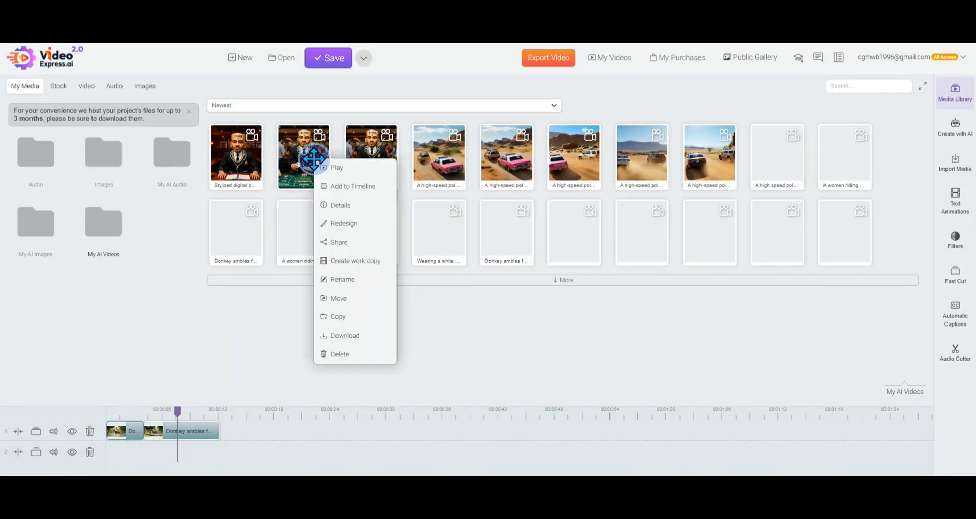
click(335, 163)
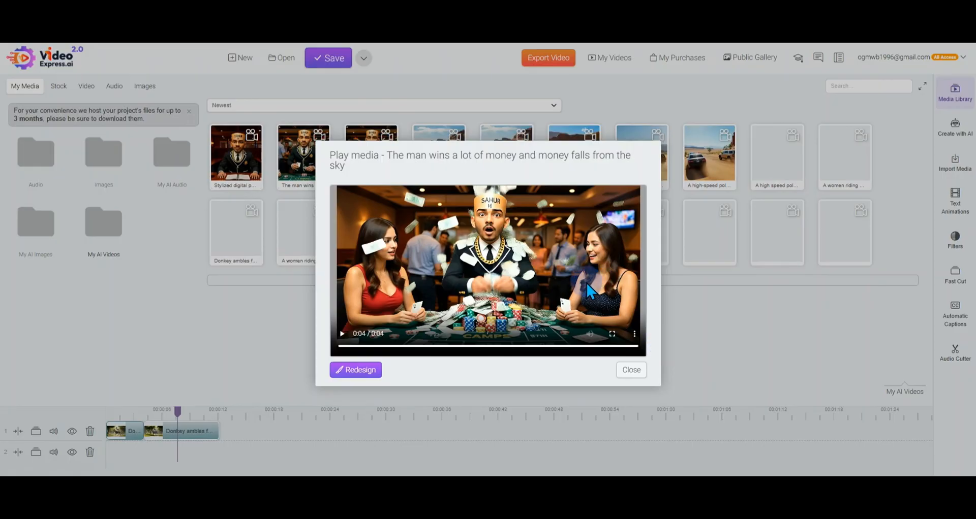
click(634, 372)
right_click(317, 165)
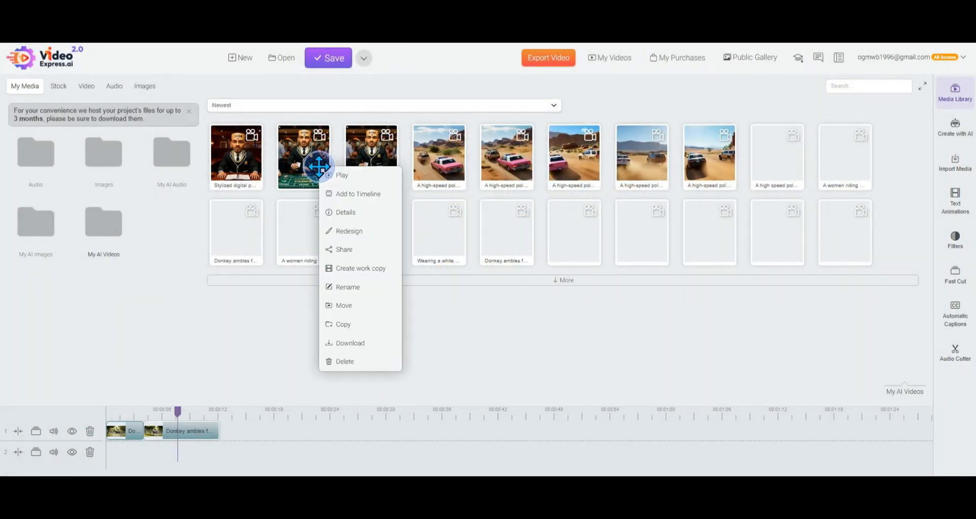
click(345, 213)
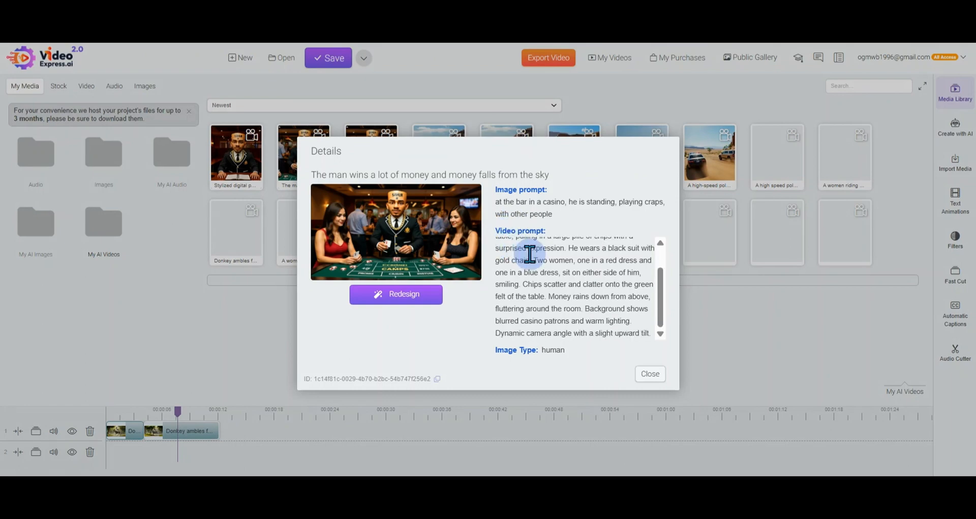
click(650, 374)
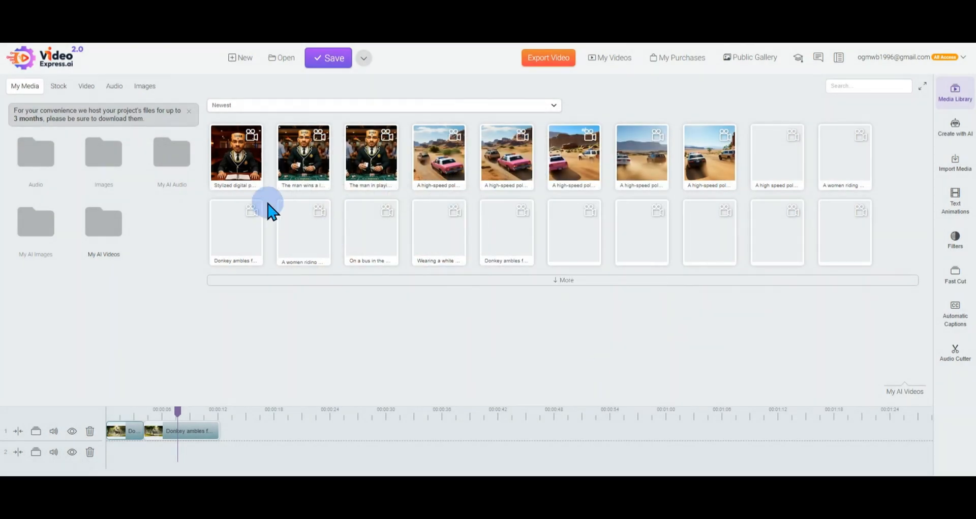
Play the "Stylized digital painting, a young Middle Eastern man" video and close the preview
right_click(240, 142)
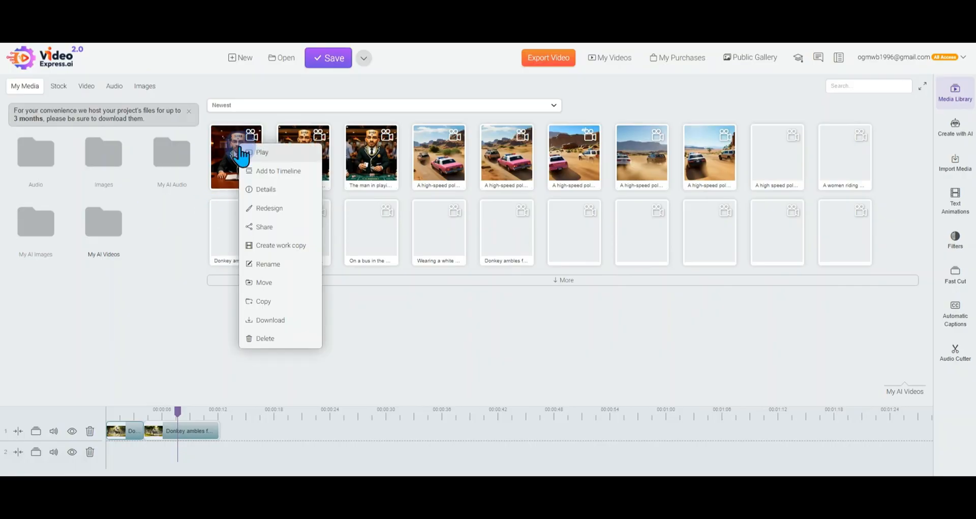
click(252, 152)
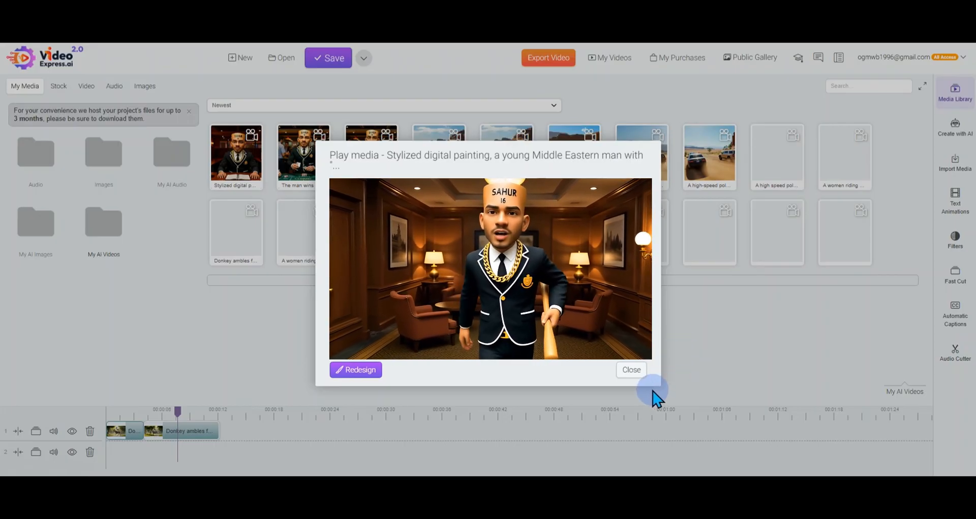
click(629, 372)
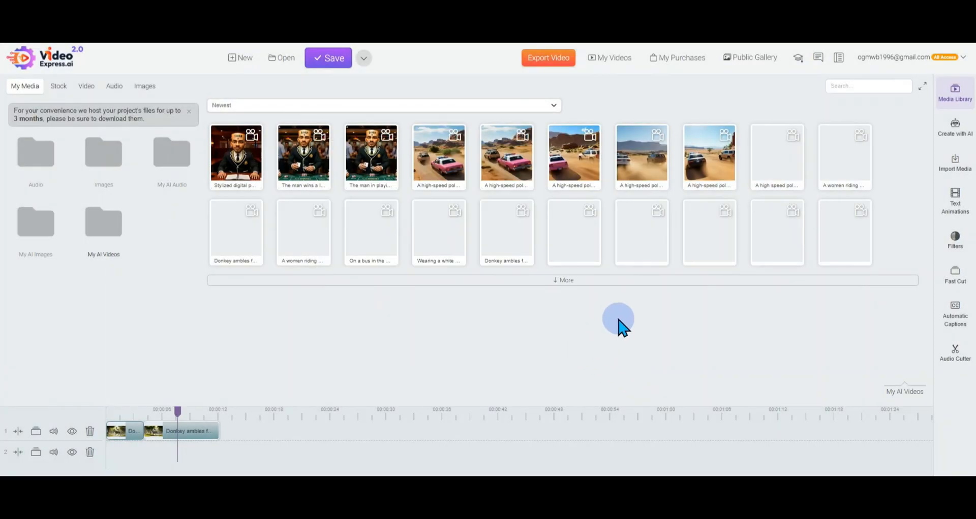
Review the AI creation tools from Human Talking Video through Face Swap, Replace Background, Inpainting, Outpainting and Object Removal to AI Sound Maker
click(950, 133)
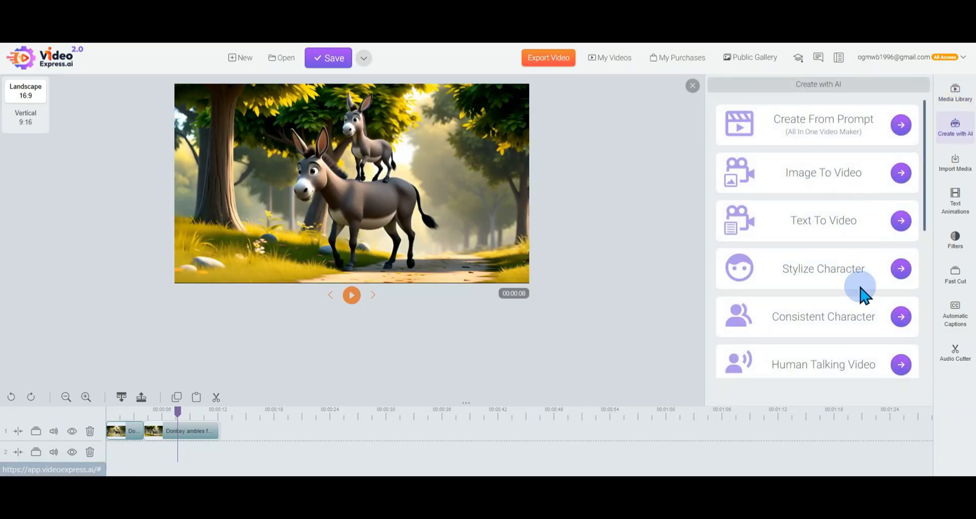
scroll(860, 295, down, 5)
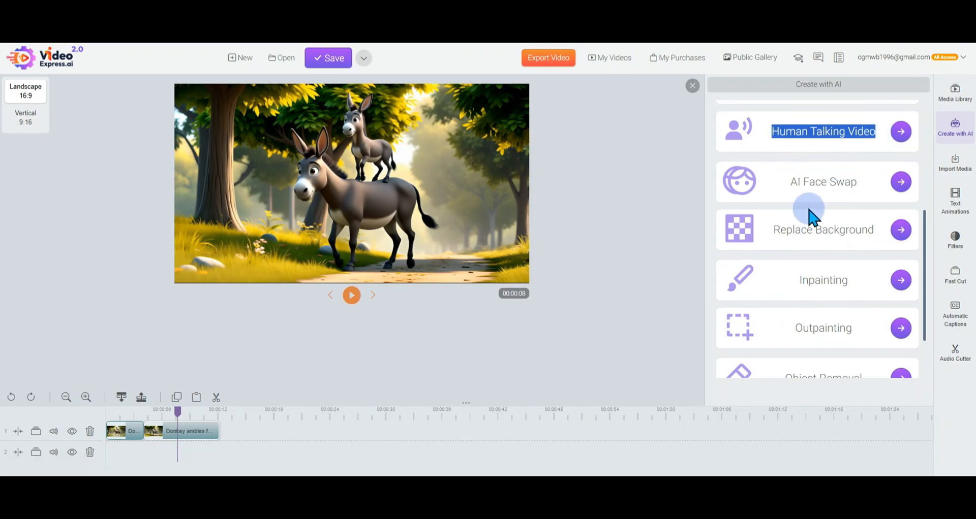
drag(785, 190, 859, 189)
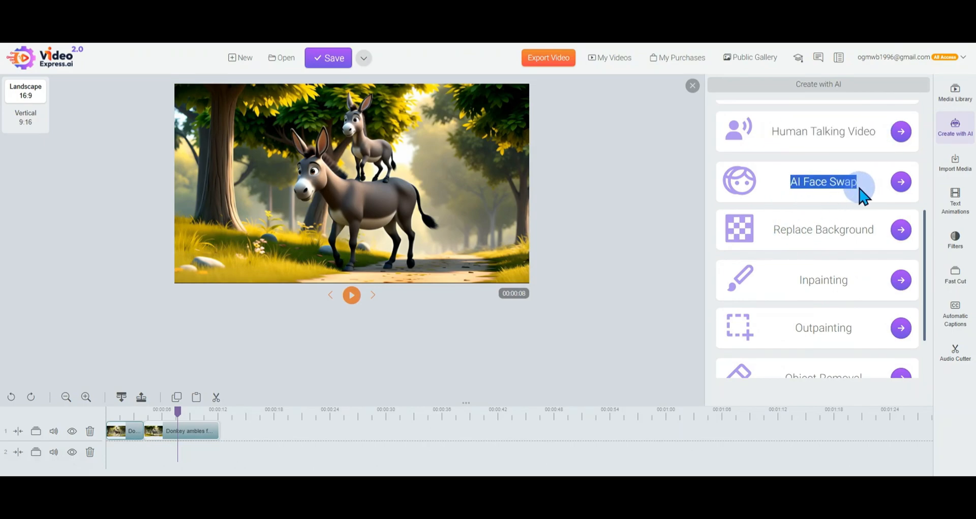
drag(775, 233, 883, 240)
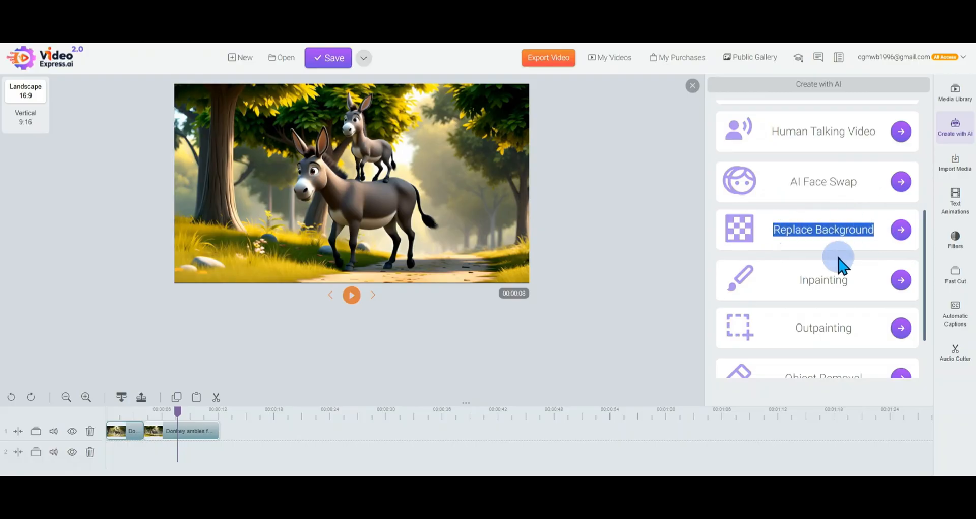
scroll(839, 262, down, 3)
drag(796, 216, 871, 206)
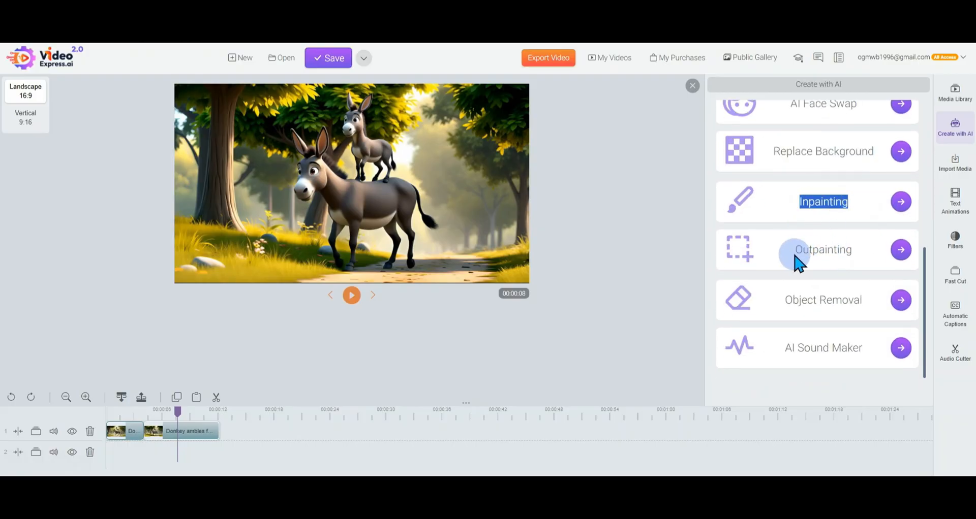
drag(798, 262, 873, 247)
drag(787, 307, 871, 311)
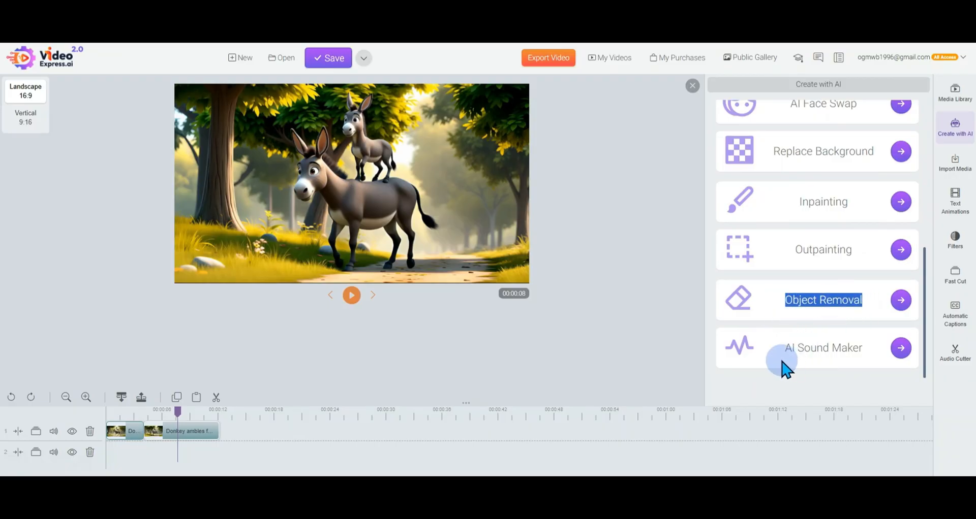
drag(781, 360, 862, 351)
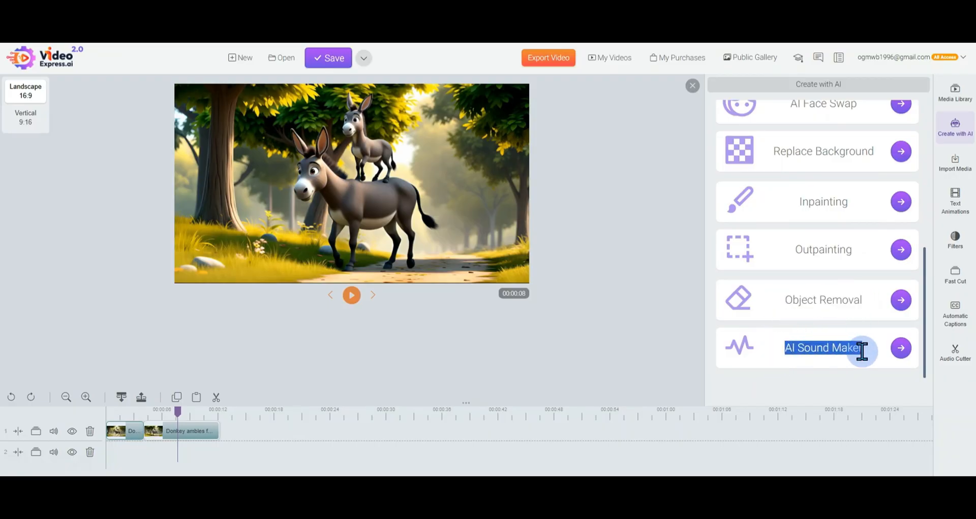
Choose the desert police chase video with the pink car as the source video in AI Sound Maker
click(899, 355)
click(584, 258)
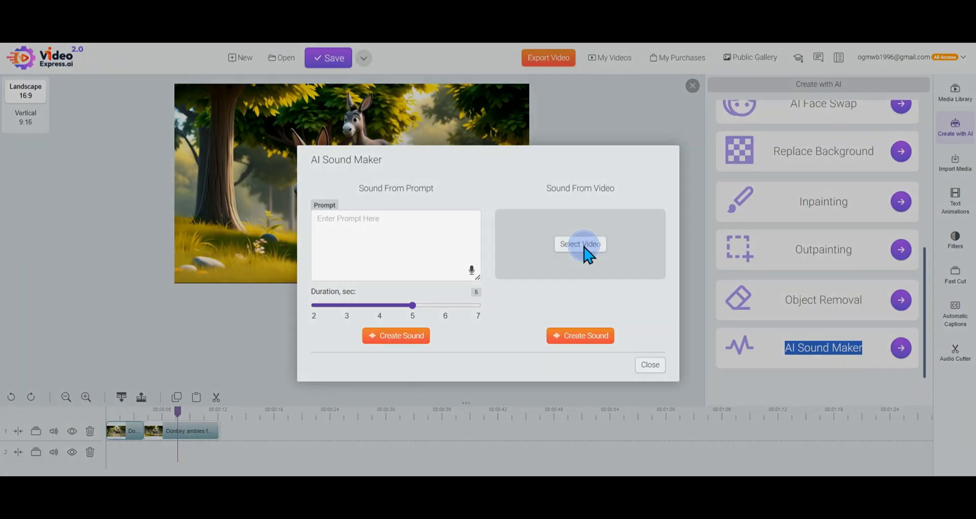
click(409, 170)
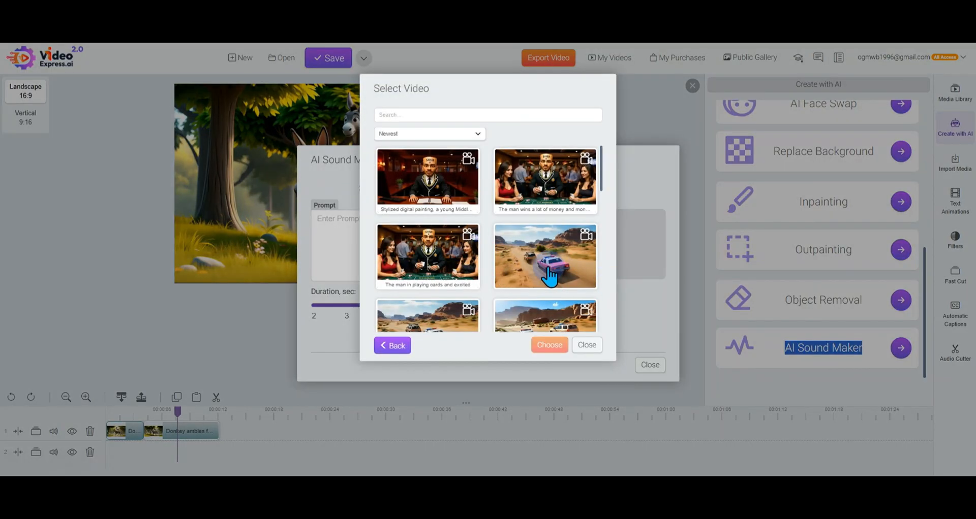
scroll(549, 277, down, 3)
click(460, 245)
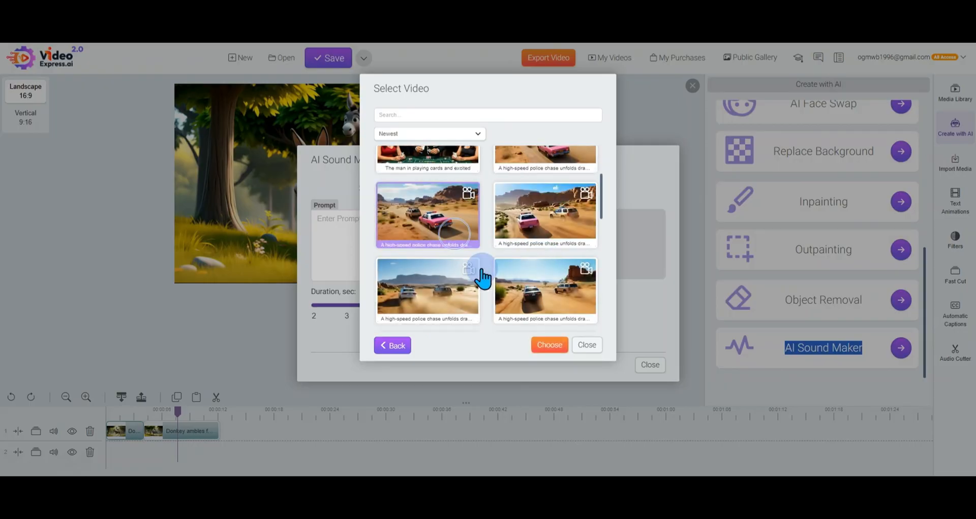
click(552, 342)
Enter the sound prompt "police chase", set the duration to 7 seconds and create the sound from the selected video
click(430, 258)
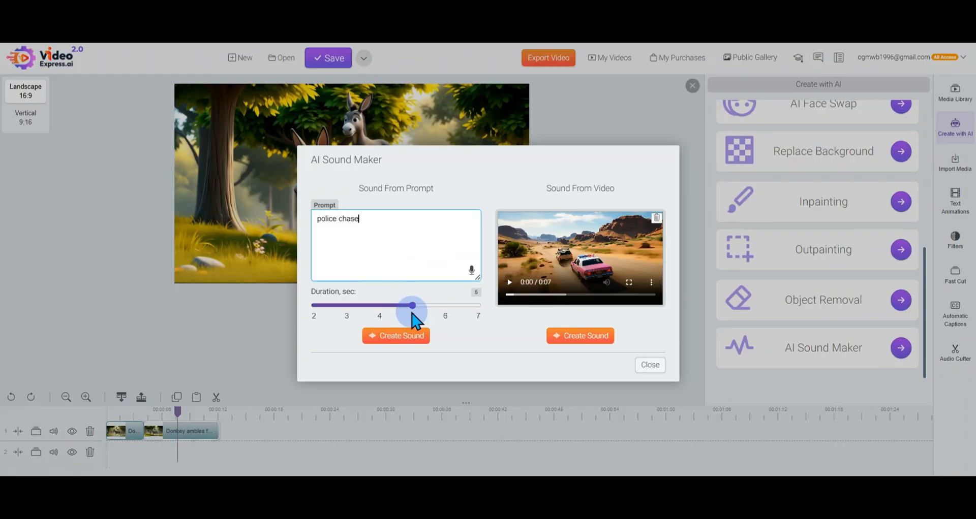
drag(412, 306, 445, 306)
click(571, 340)
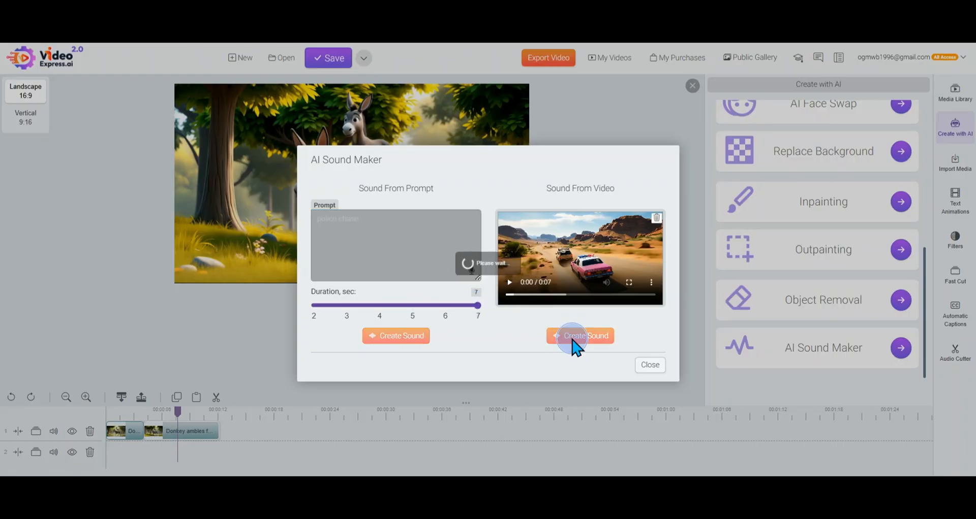
click(651, 387)
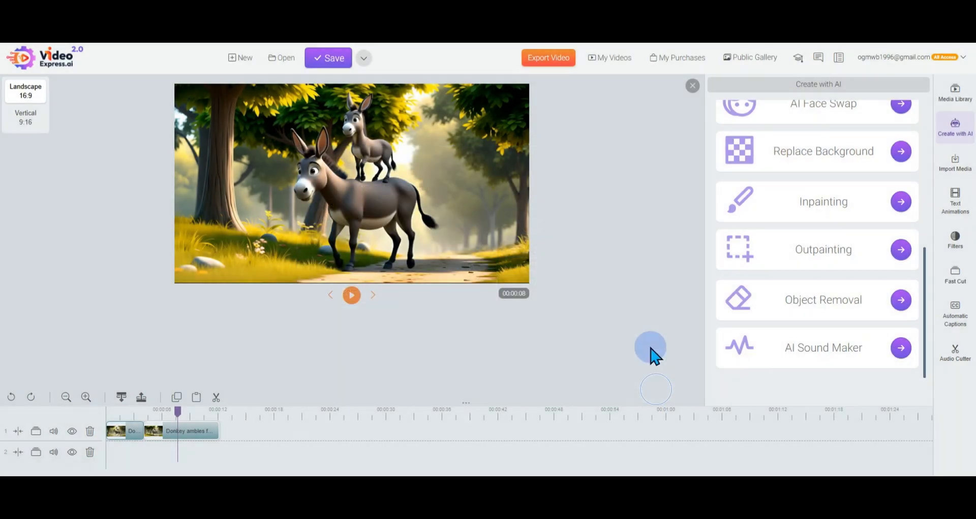
Show My AI Videos in the expanded media library and play the video of the woman riding a motorcycle
click(953, 129)
click(956, 96)
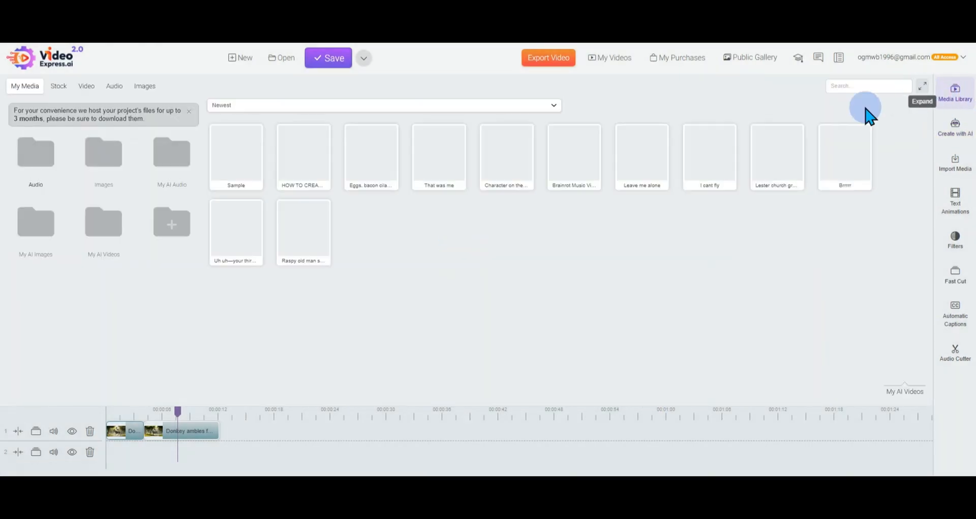
click(99, 226)
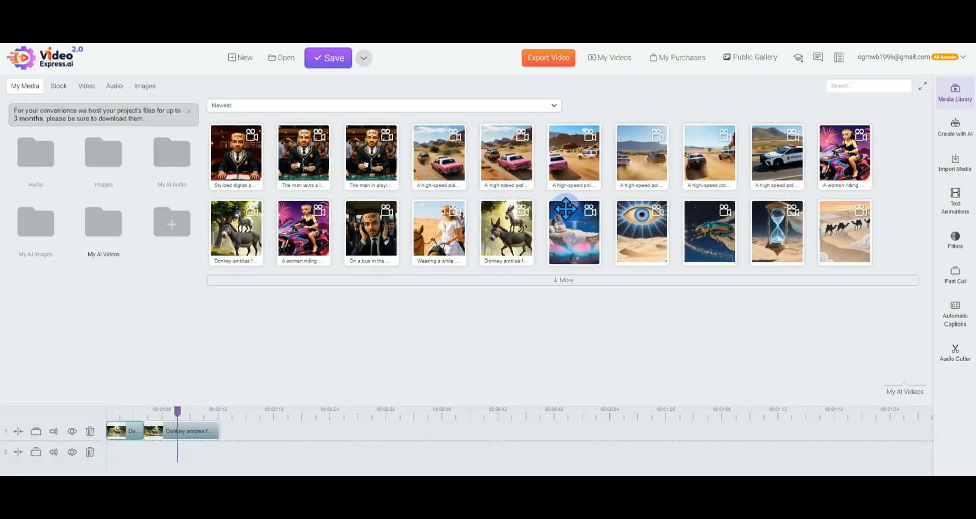
click(844, 155)
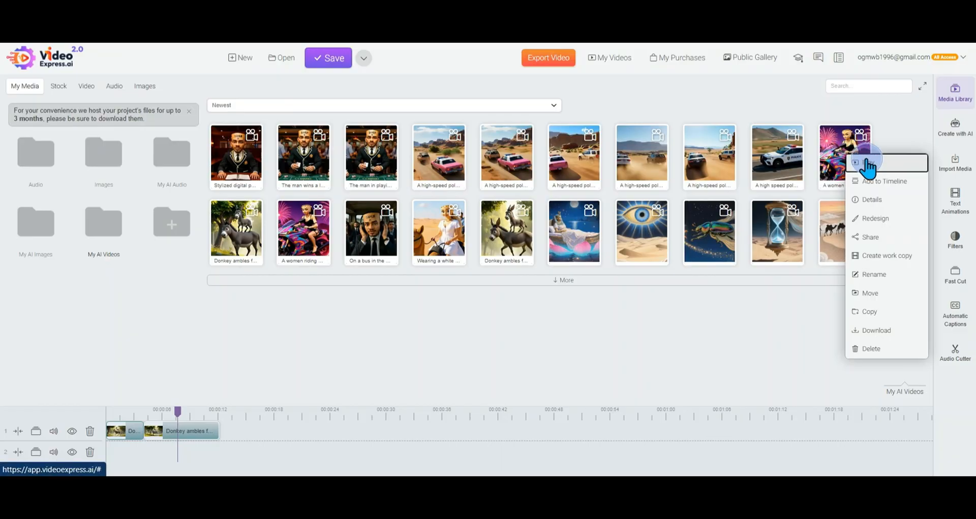
click(864, 161)
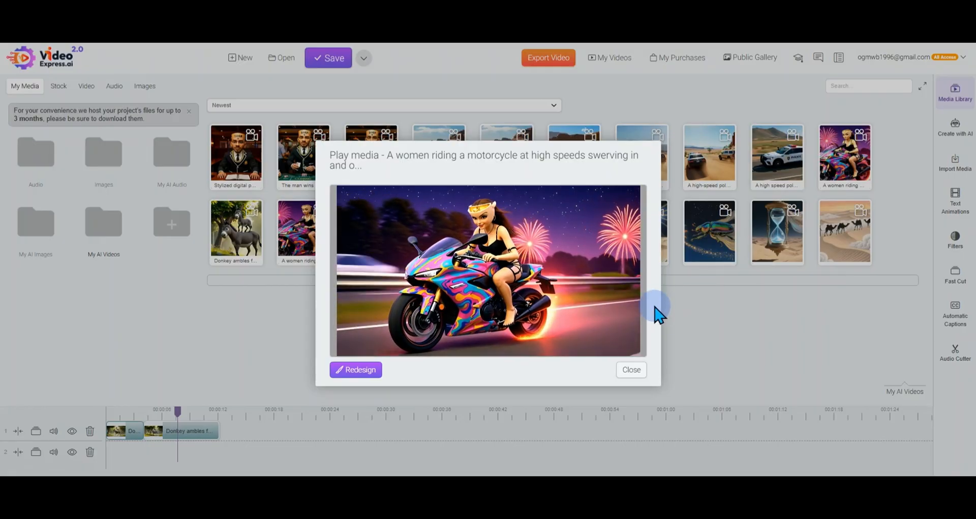
click(632, 370)
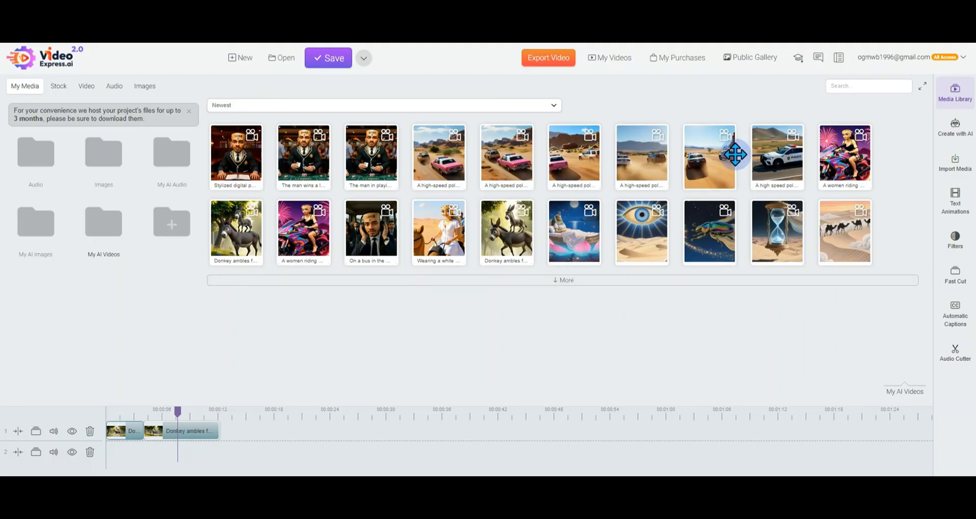
Play the two newest desert police chase videos one after the other, closing each preview
right_click(508, 165)
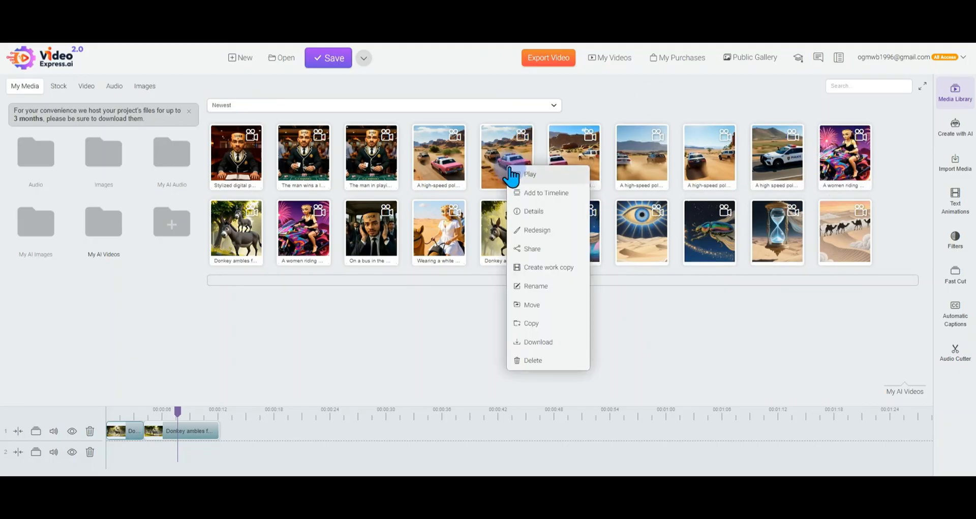
right_click(430, 170)
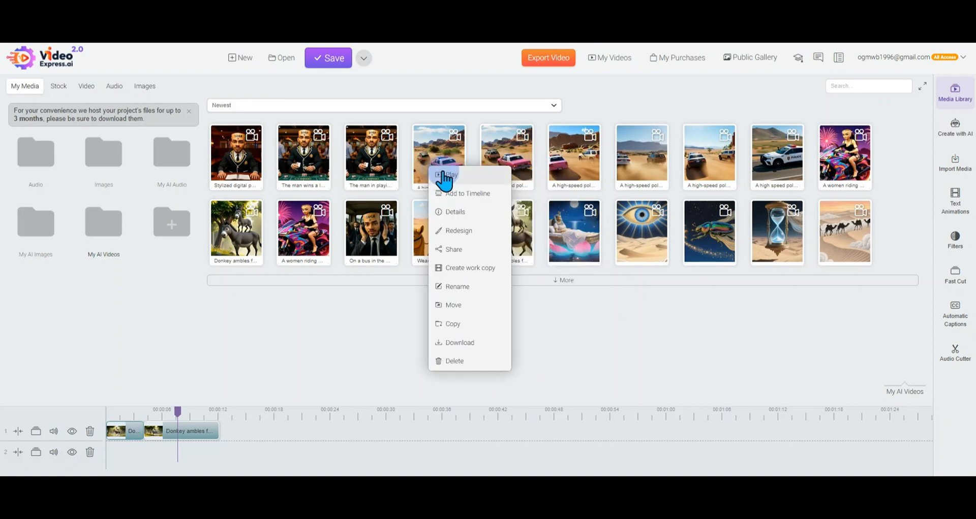
click(444, 178)
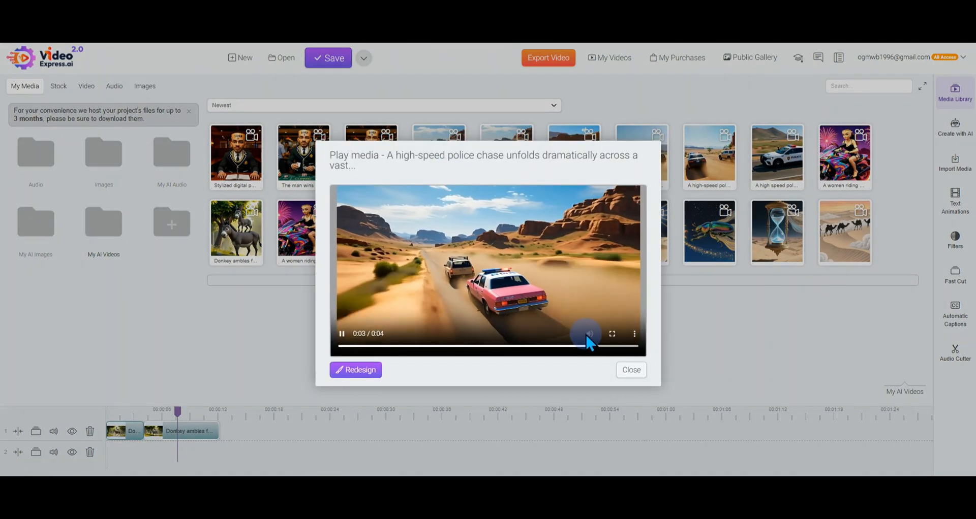
click(630, 370)
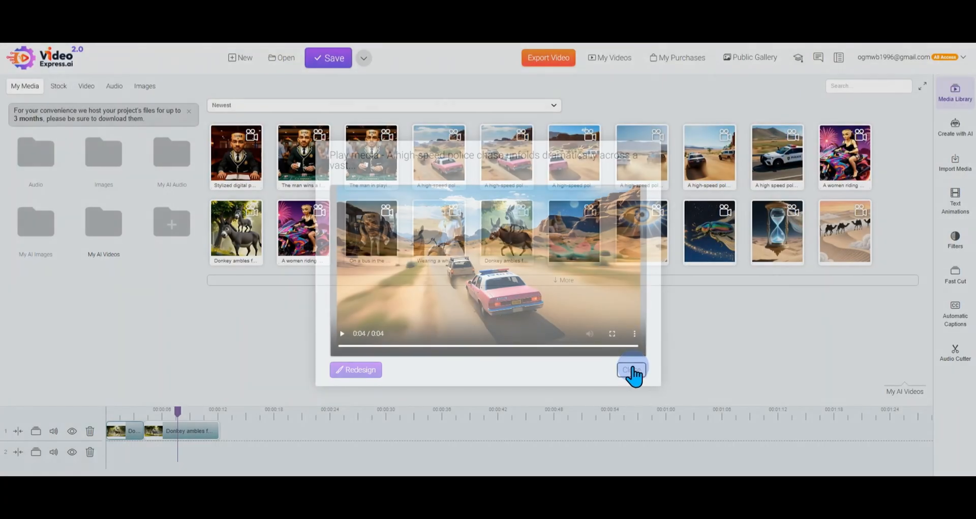
right_click(507, 170)
click(520, 178)
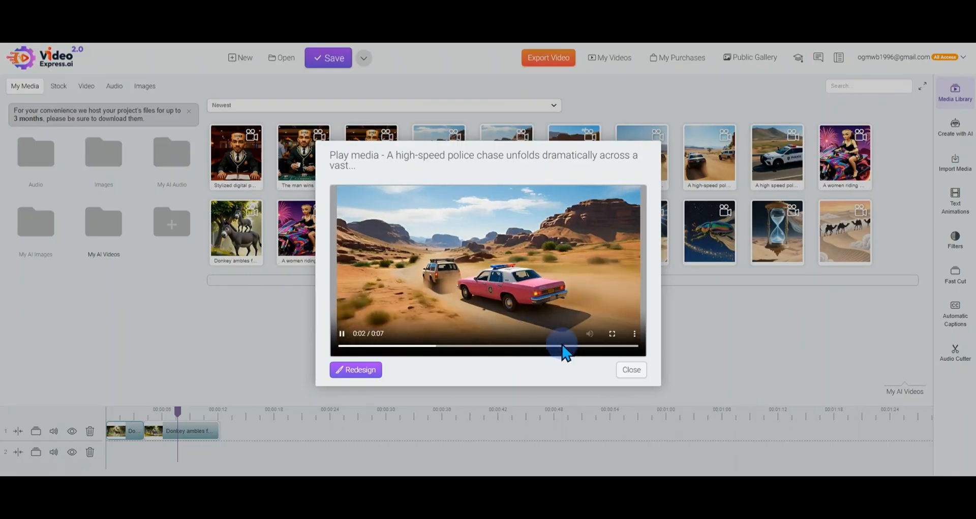
click(633, 373)
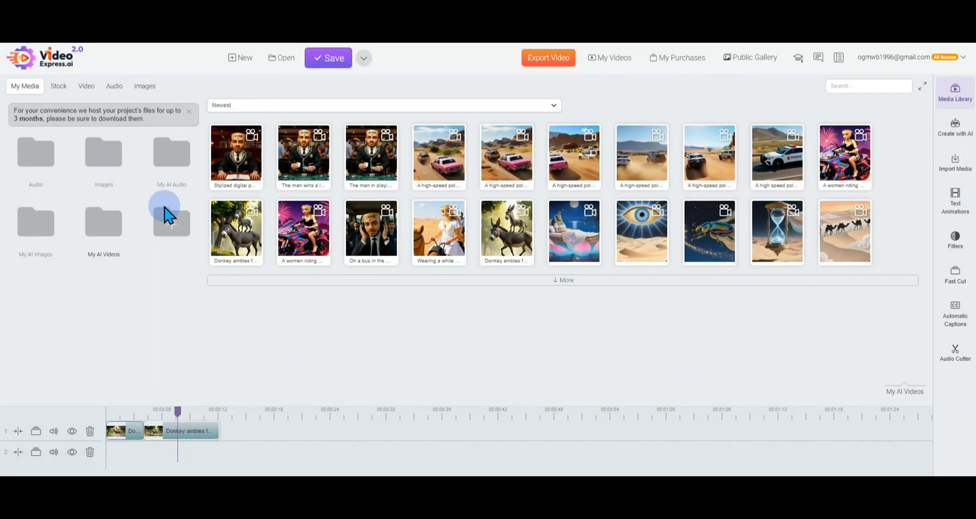
Download "Donkey riding a donkey" from the My Videos list and close the list
click(608, 58)
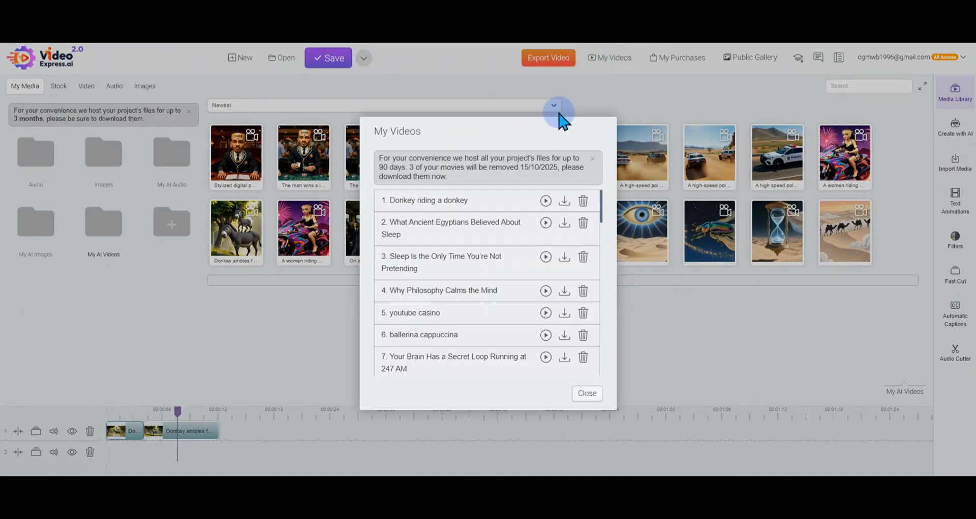
click(565, 201)
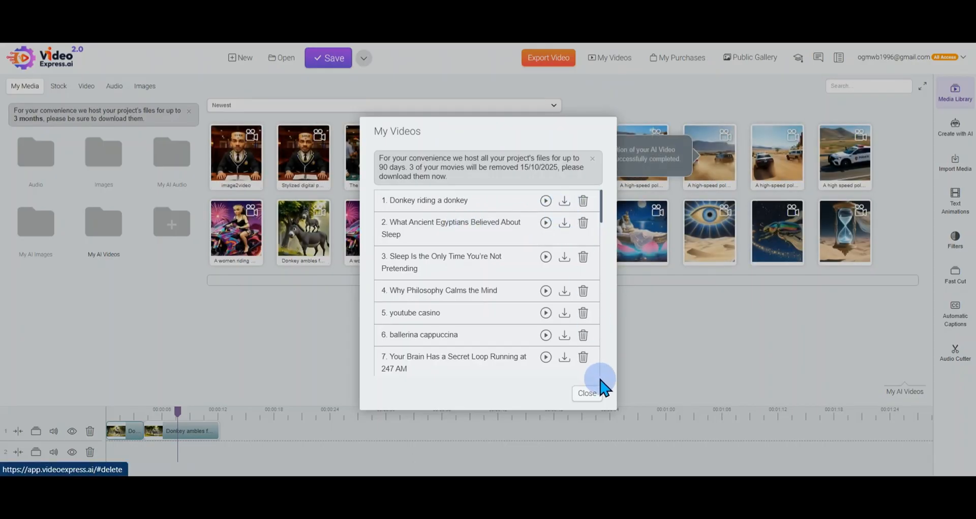
click(587, 394)
Delete both donkey clips from track 1 of the timeline
right_click(205, 442)
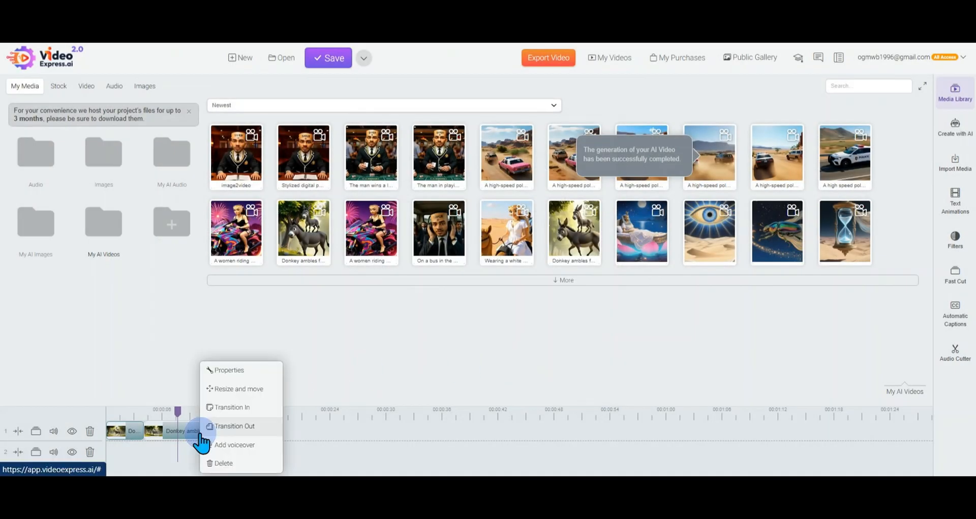
click(216, 460)
right_click(134, 441)
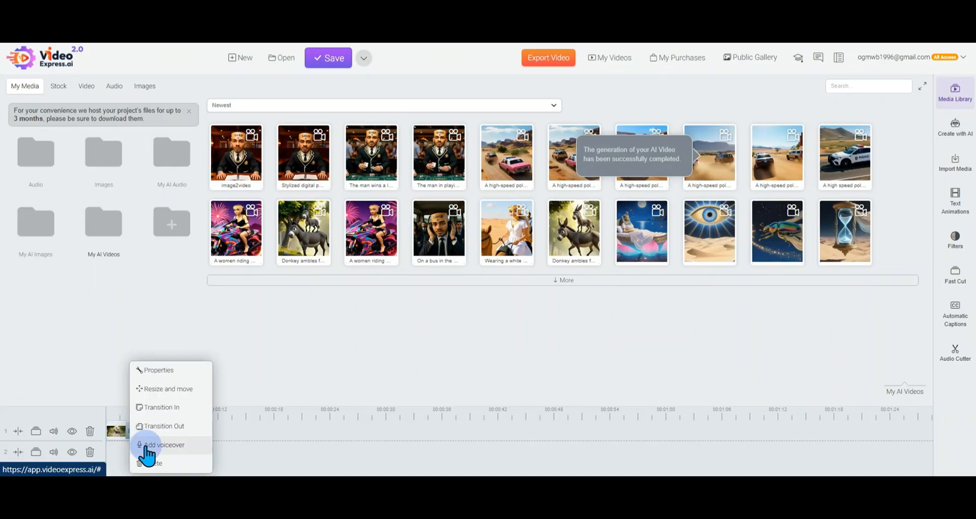
click(147, 457)
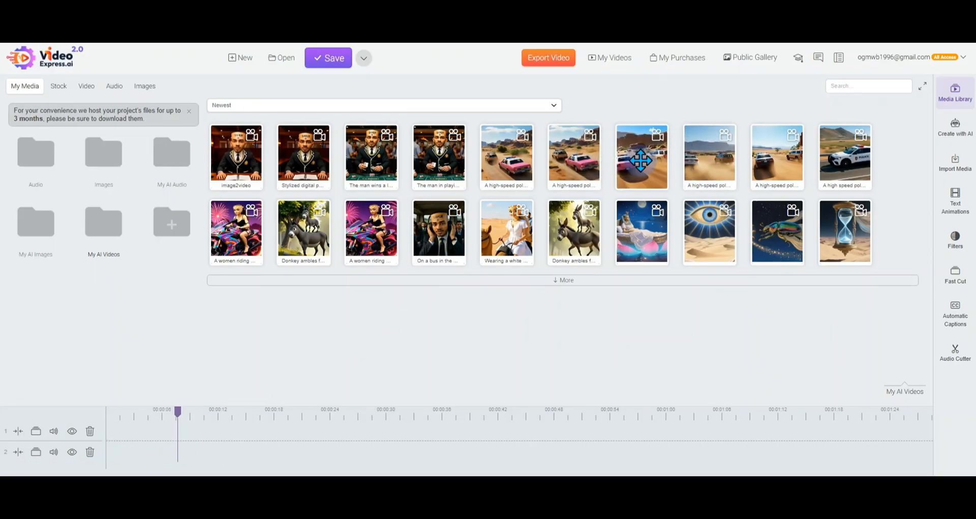
Preview the police chase video with the pink car beside the SUV, and add the neighbouring police chase video before it to the timeline
right_click(642, 162)
click(656, 172)
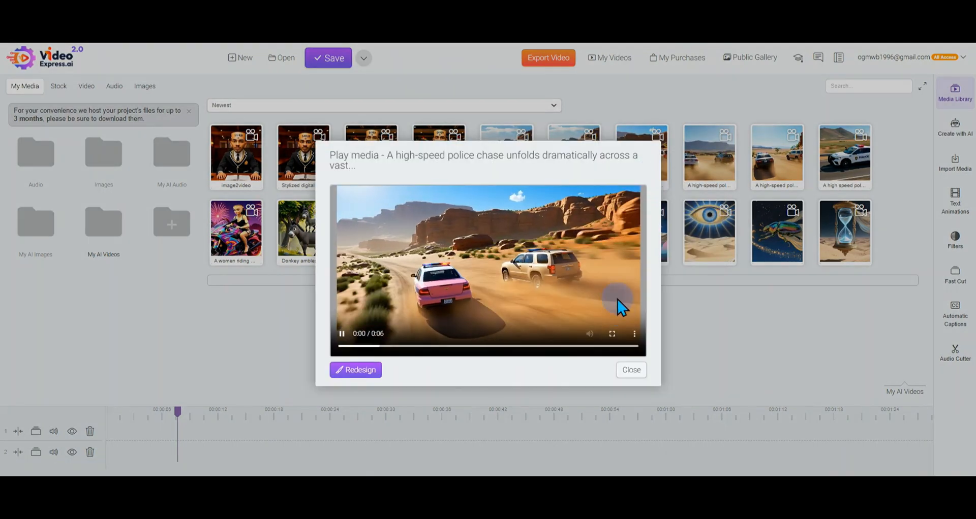
click(631, 370)
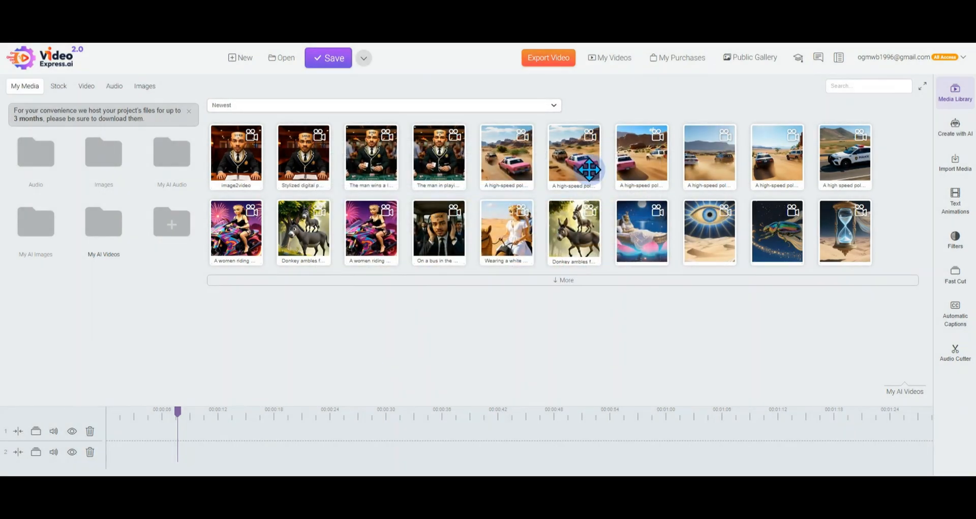
right_click(580, 152)
click(602, 181)
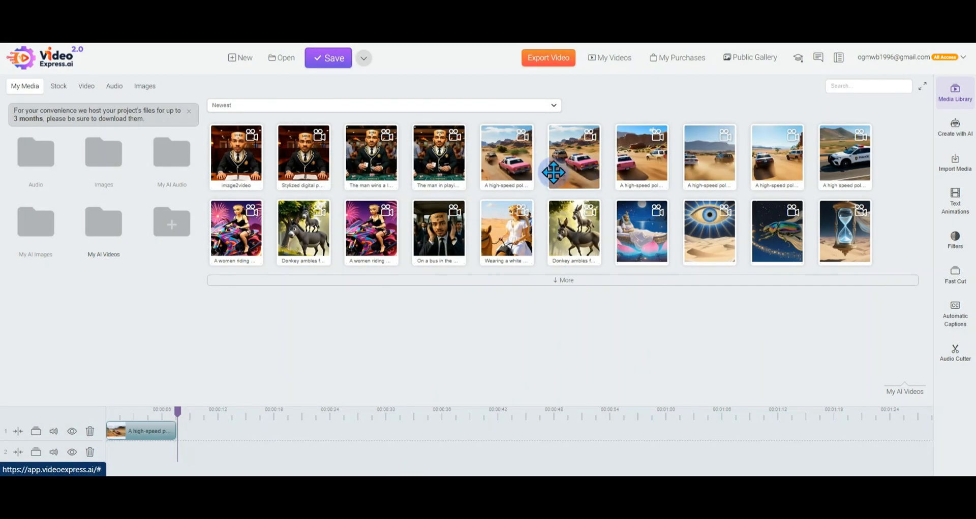
Add the newest pink-car police chase video after the first clip on track 1, and play the two-clip sequence in the editor
right_click(519, 166)
click(534, 192)
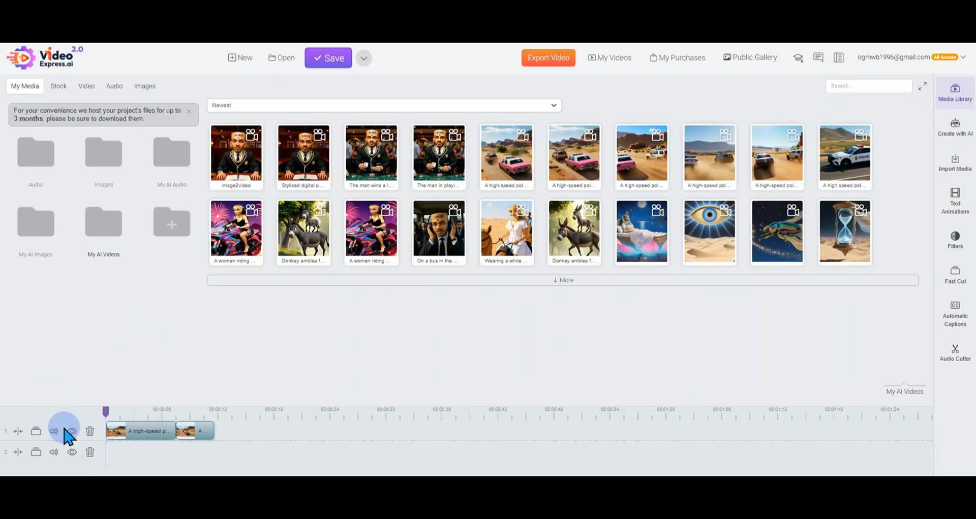
click(924, 88)
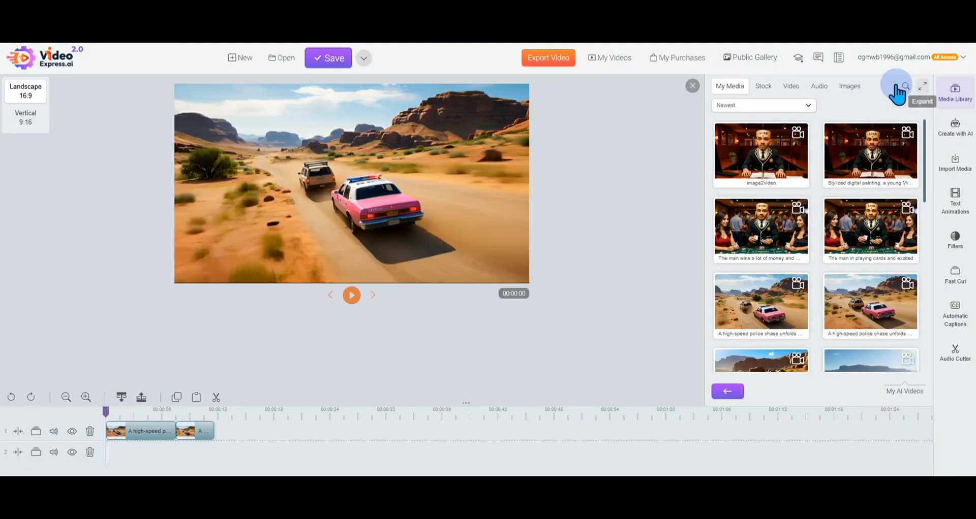
click(351, 299)
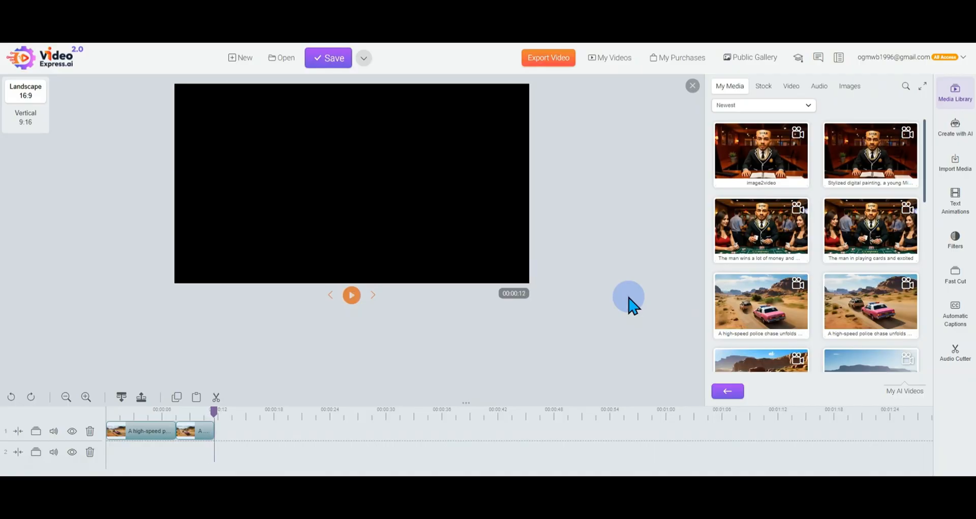
Show the My AI Videos folder in the expanded media library, play the "image2video" clip and close its preview
click(921, 86)
click(51, 257)
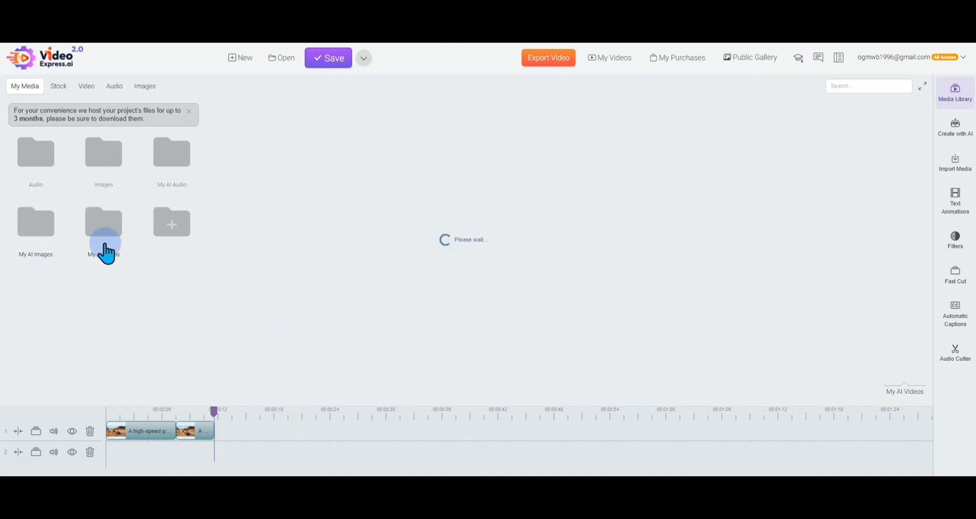
click(130, 239)
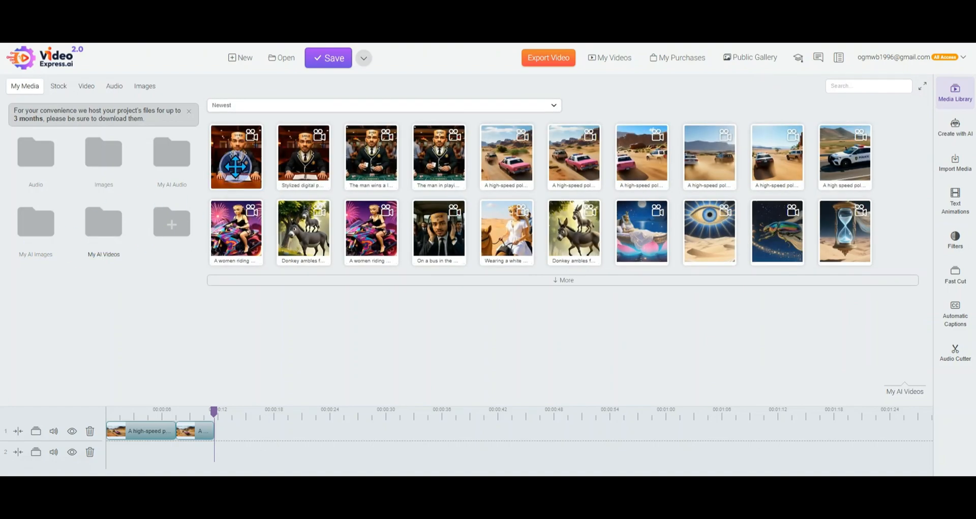
right_click(235, 166)
click(256, 187)
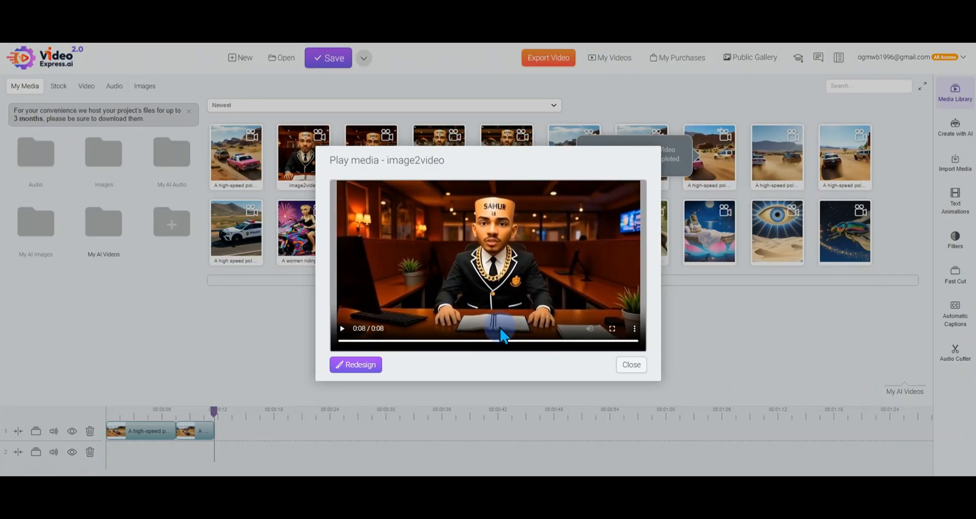
click(608, 367)
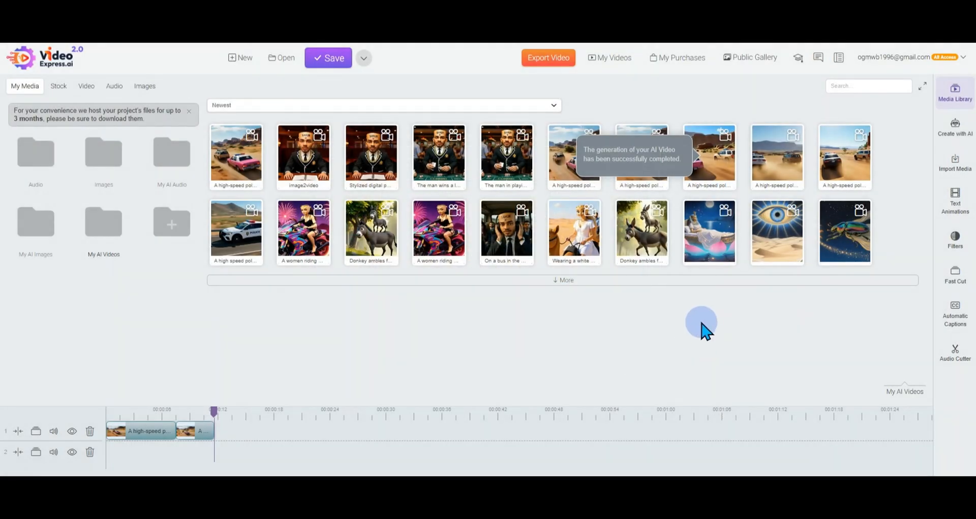
Look through the remaining AI creation tools, pointing out Object Removal and AI Sound Maker
click(954, 127)
scroll(875, 254, down, 5)
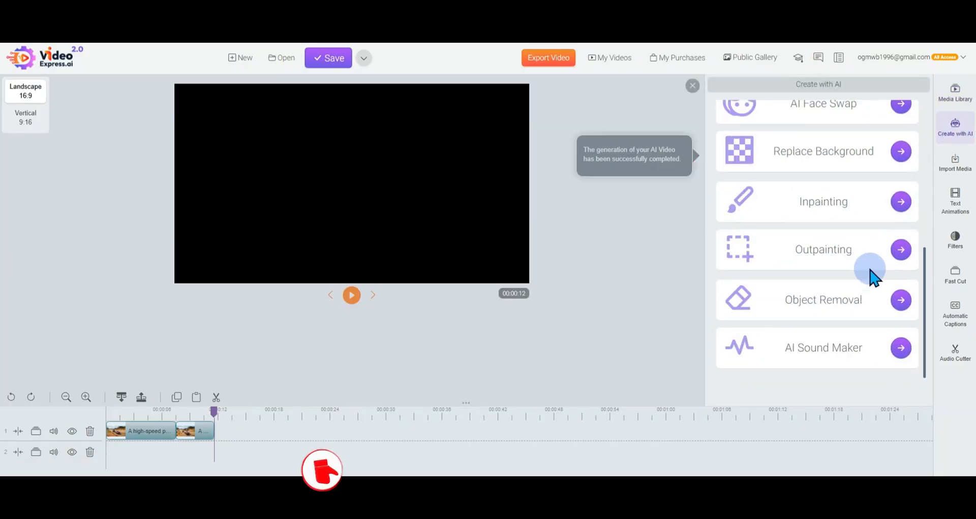
drag(781, 308, 882, 305)
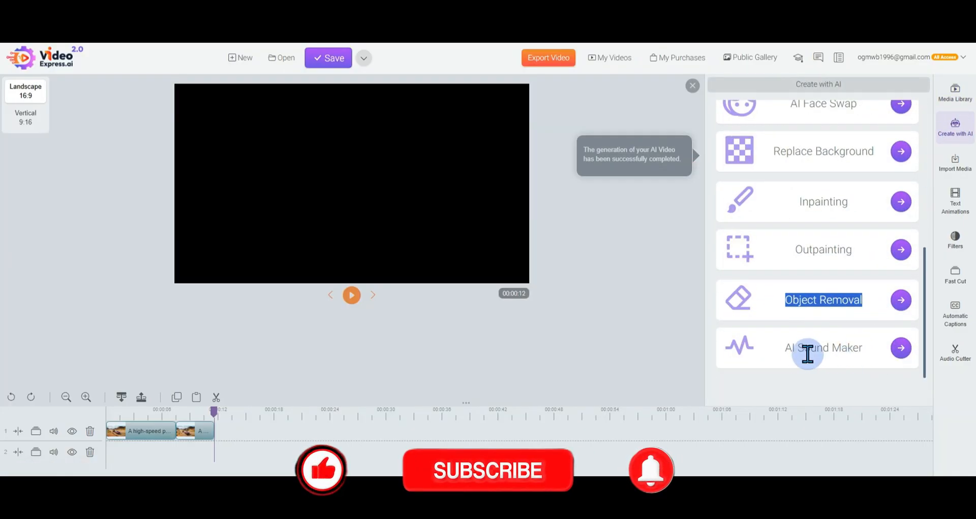
drag(783, 351, 890, 361)
Return to the My AI Videos folder in the expanded media library, play the newest police chase video and close its preview
click(956, 93)
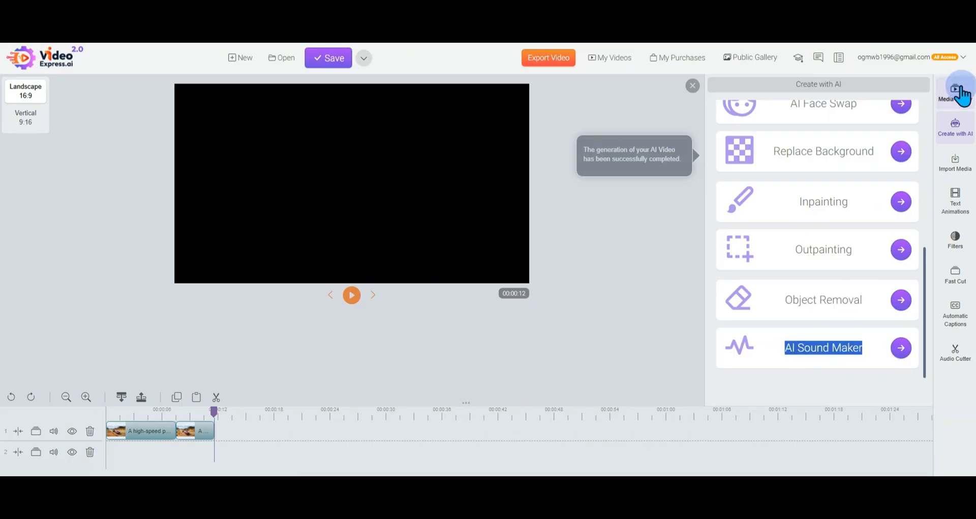
click(921, 89)
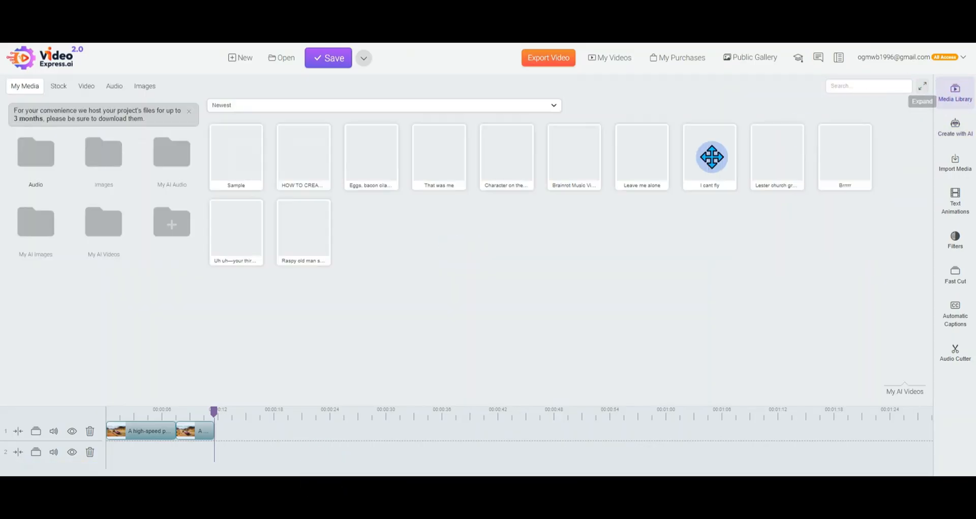
click(93, 243)
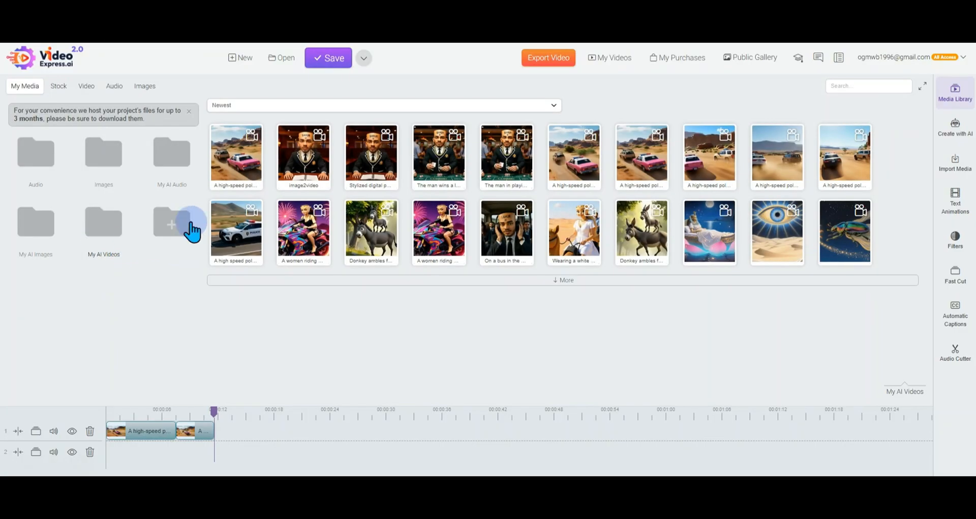
click(235, 168)
click(244, 174)
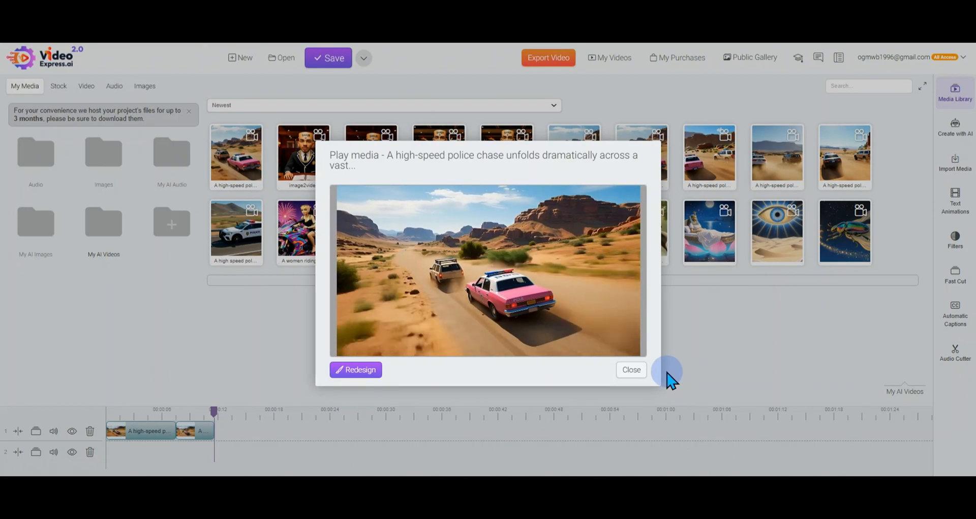
click(632, 370)
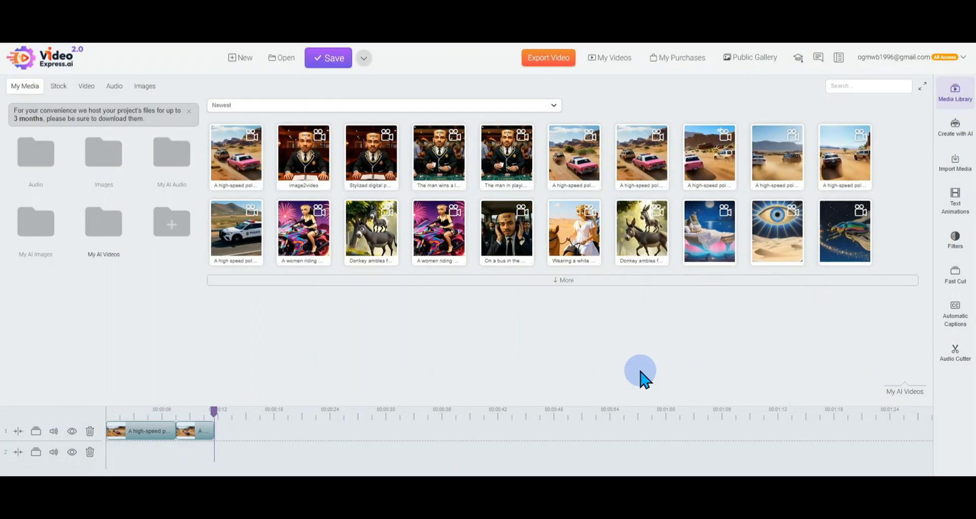